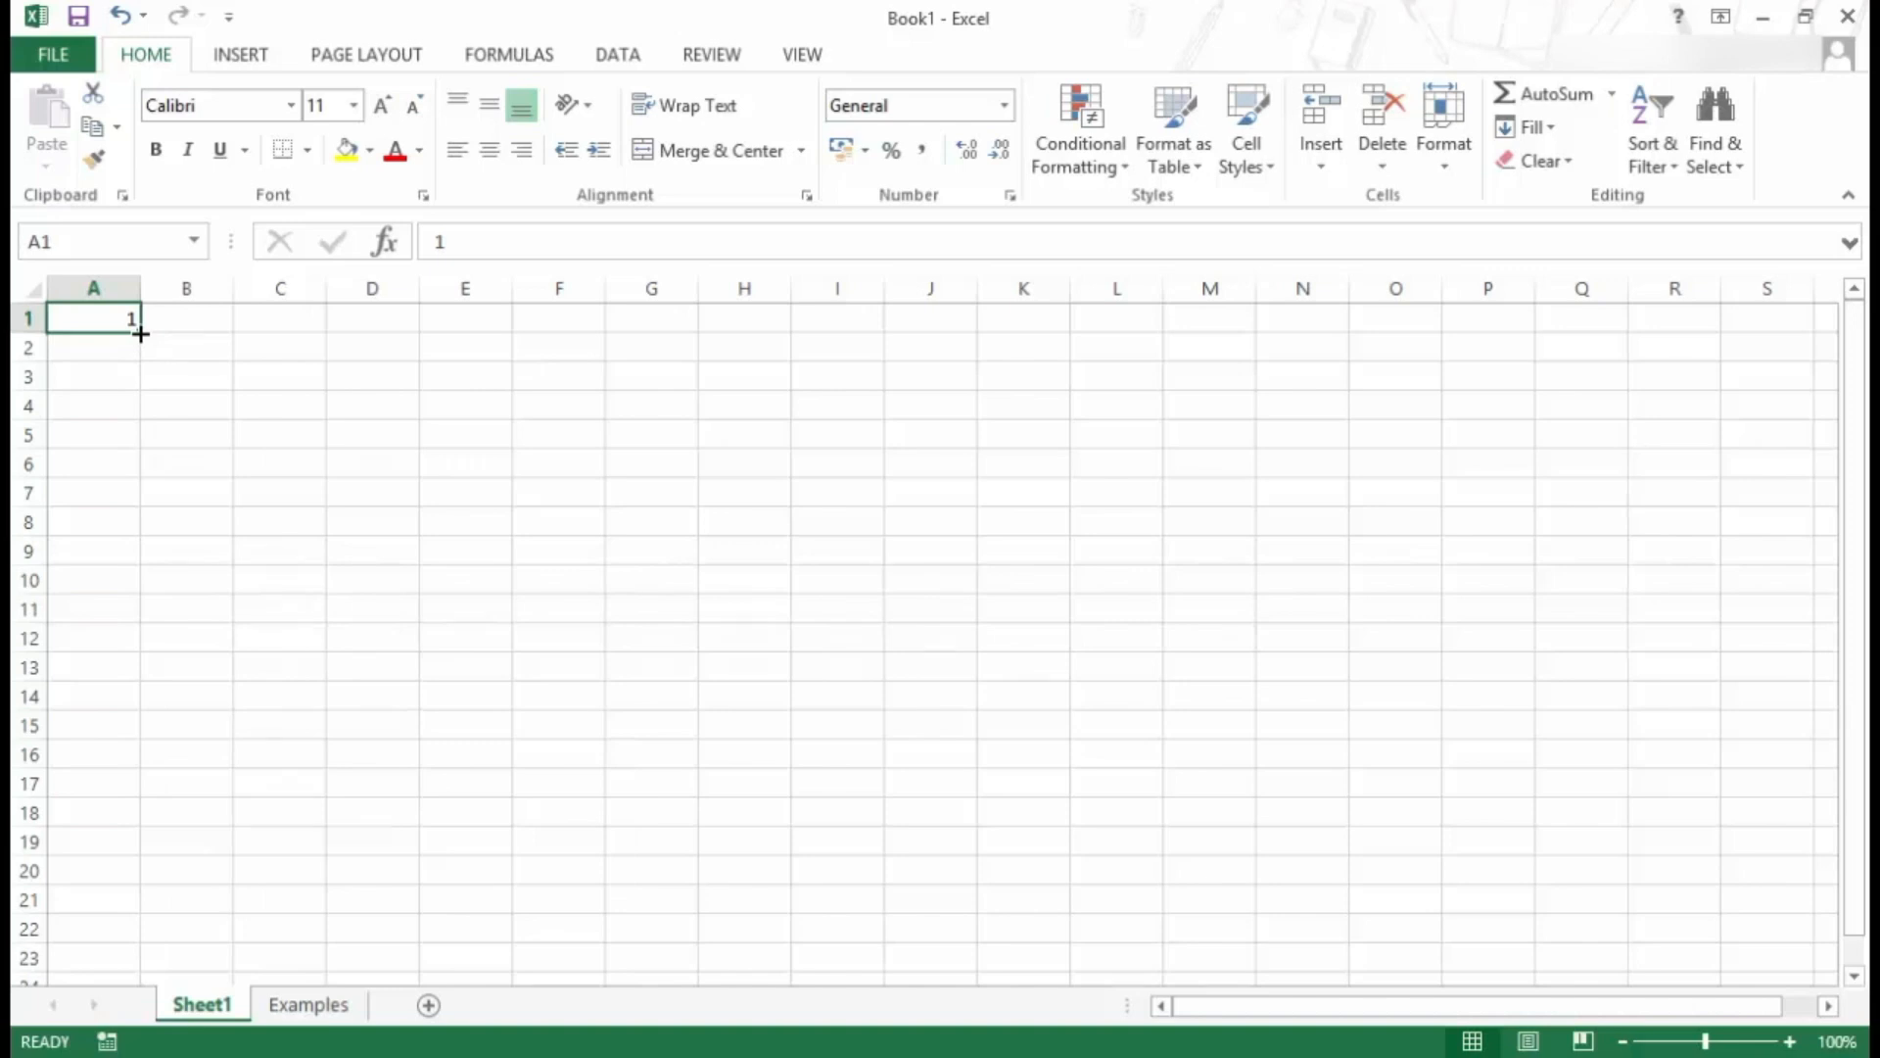
- Fill cell A1 down through A20 and switch the fill to Fill Series to number the cells 1 to 20
{"action": "left_click_drag", "start_coordinate": [140, 334], "coordinate": [109, 879]}
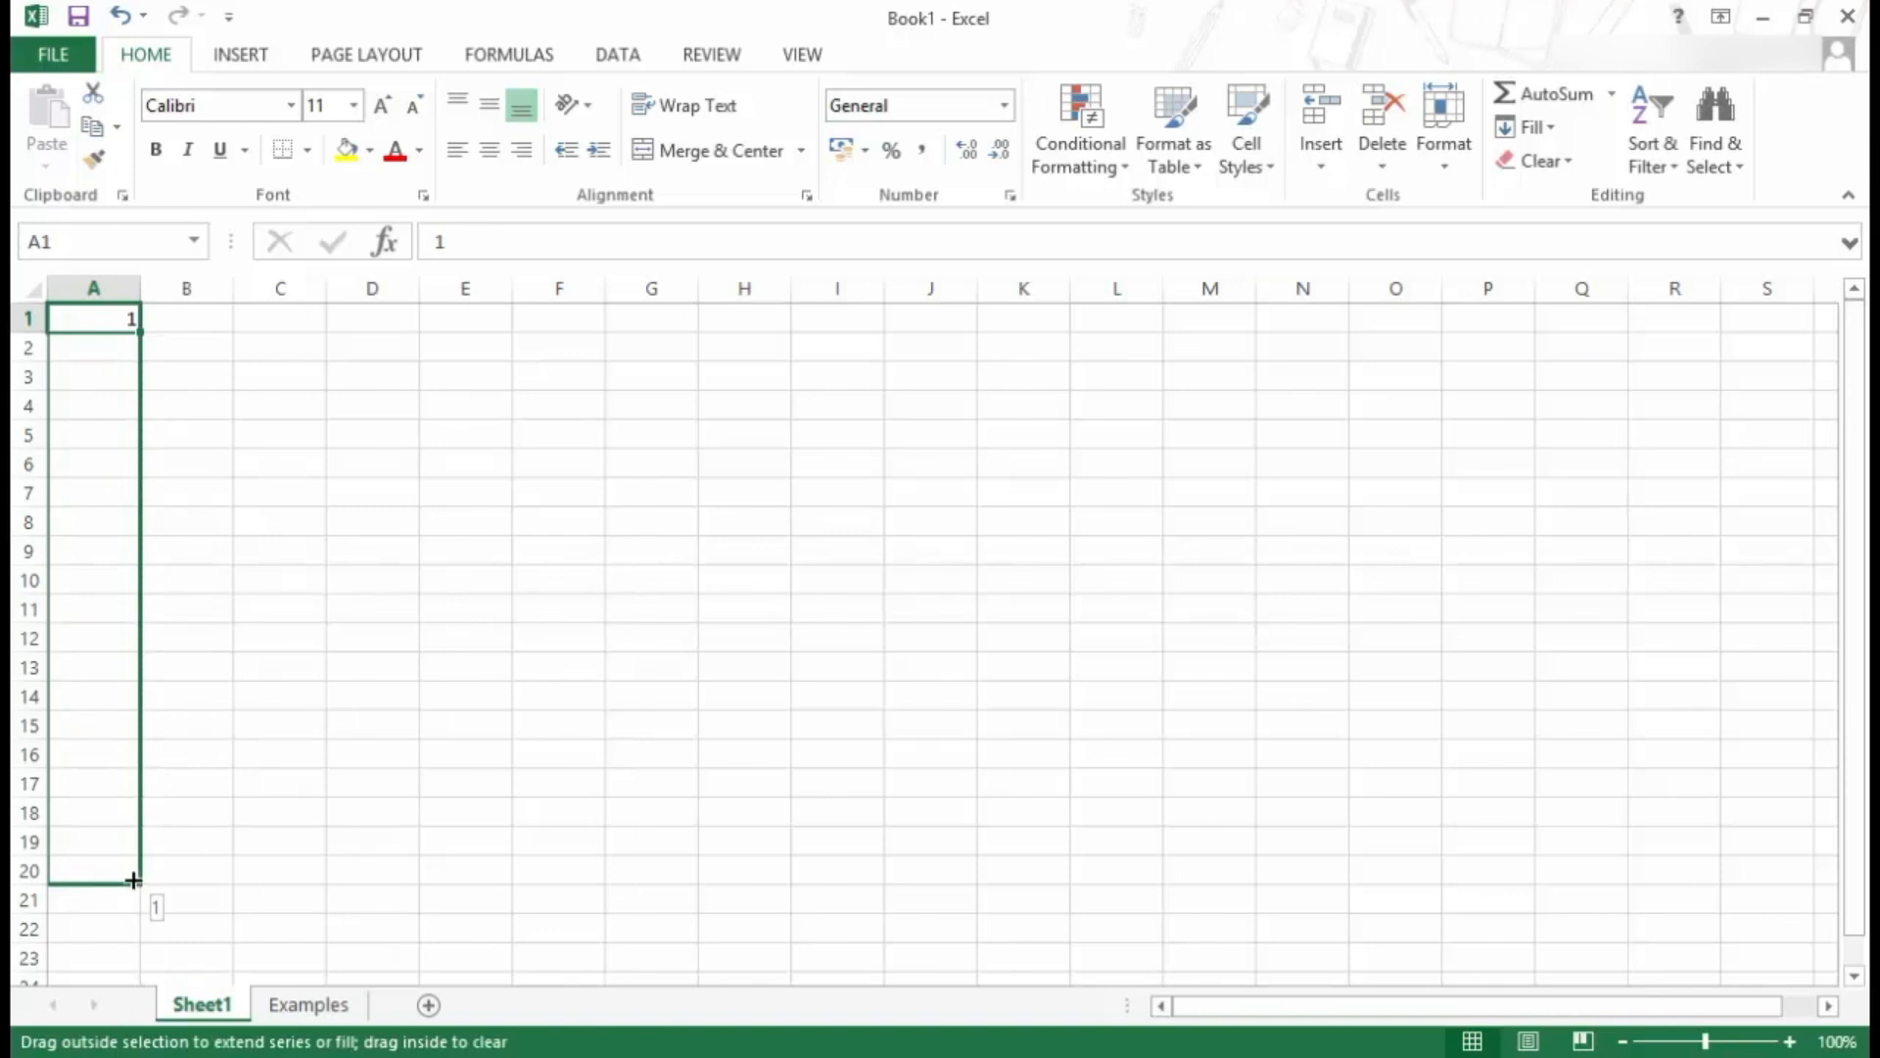
{"action": "left_click_drag", "start_coordinate": [133, 881], "coordinate": [134, 880]}
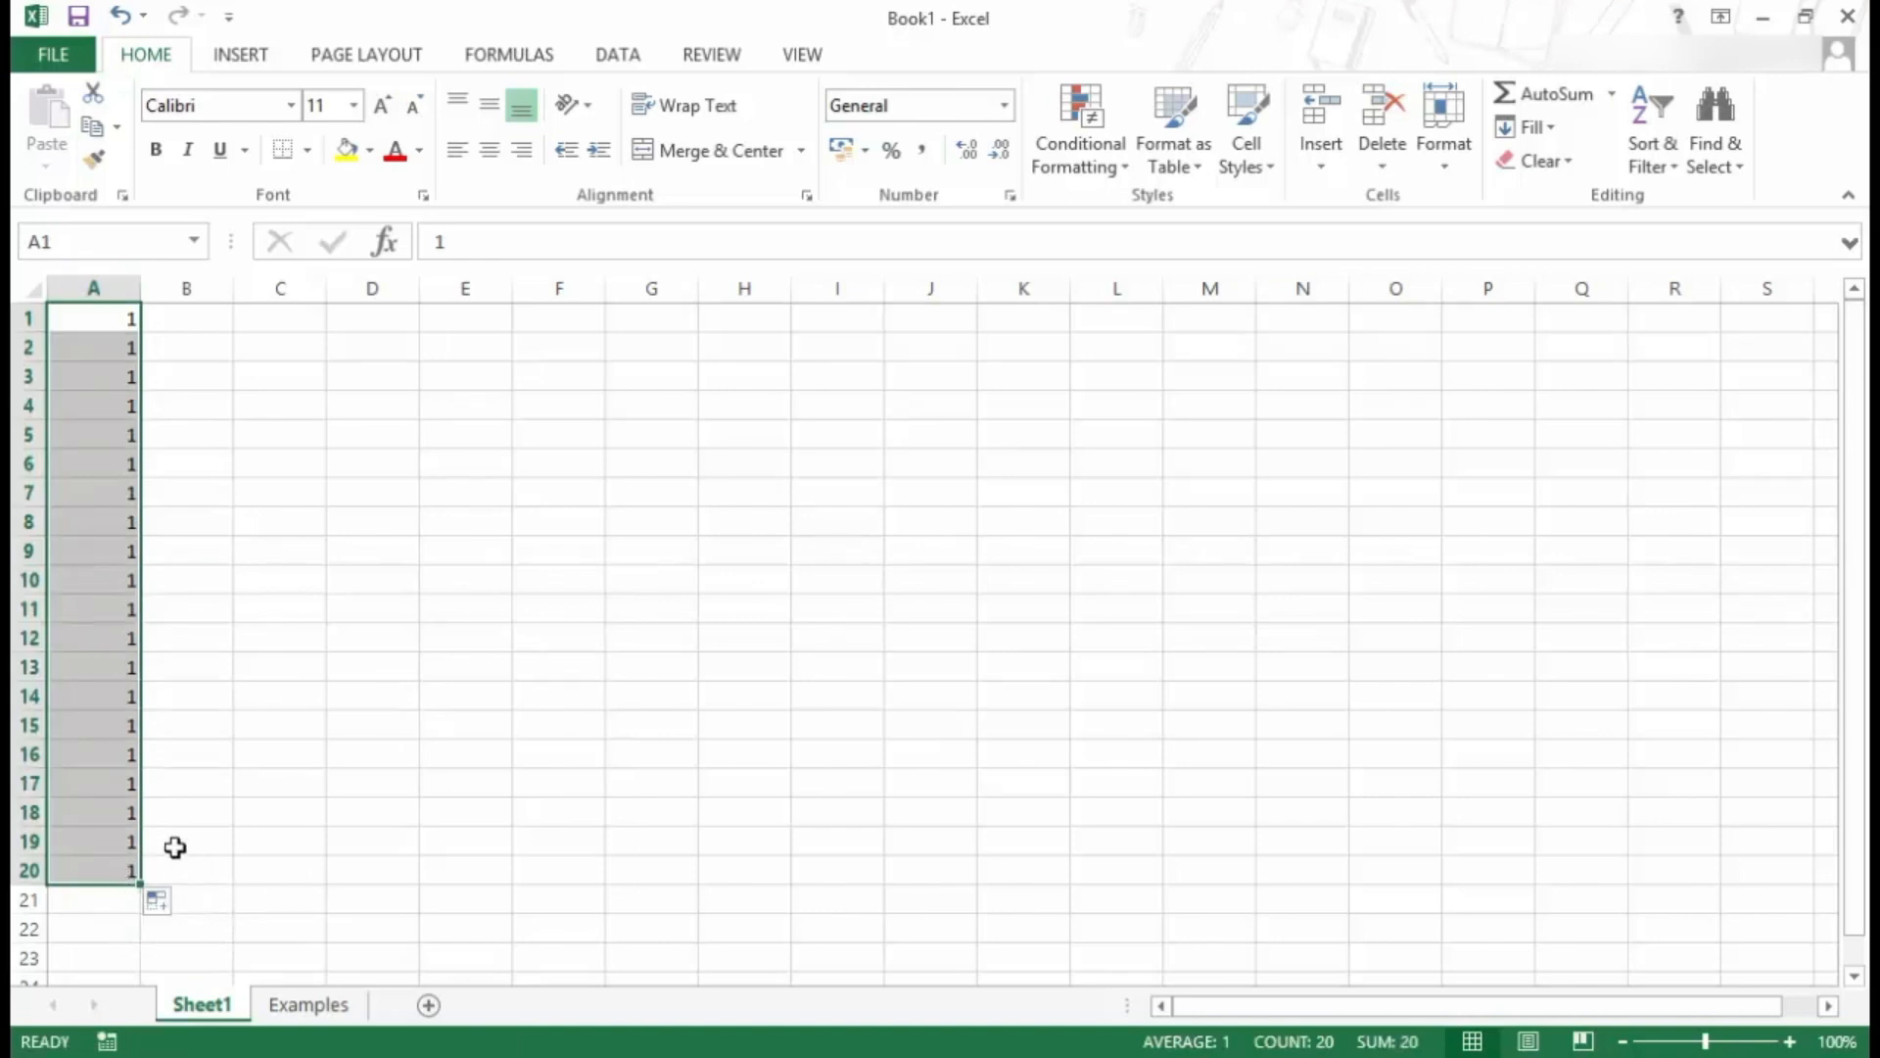
{"action": "left_click", "coordinate": [183, 902]}
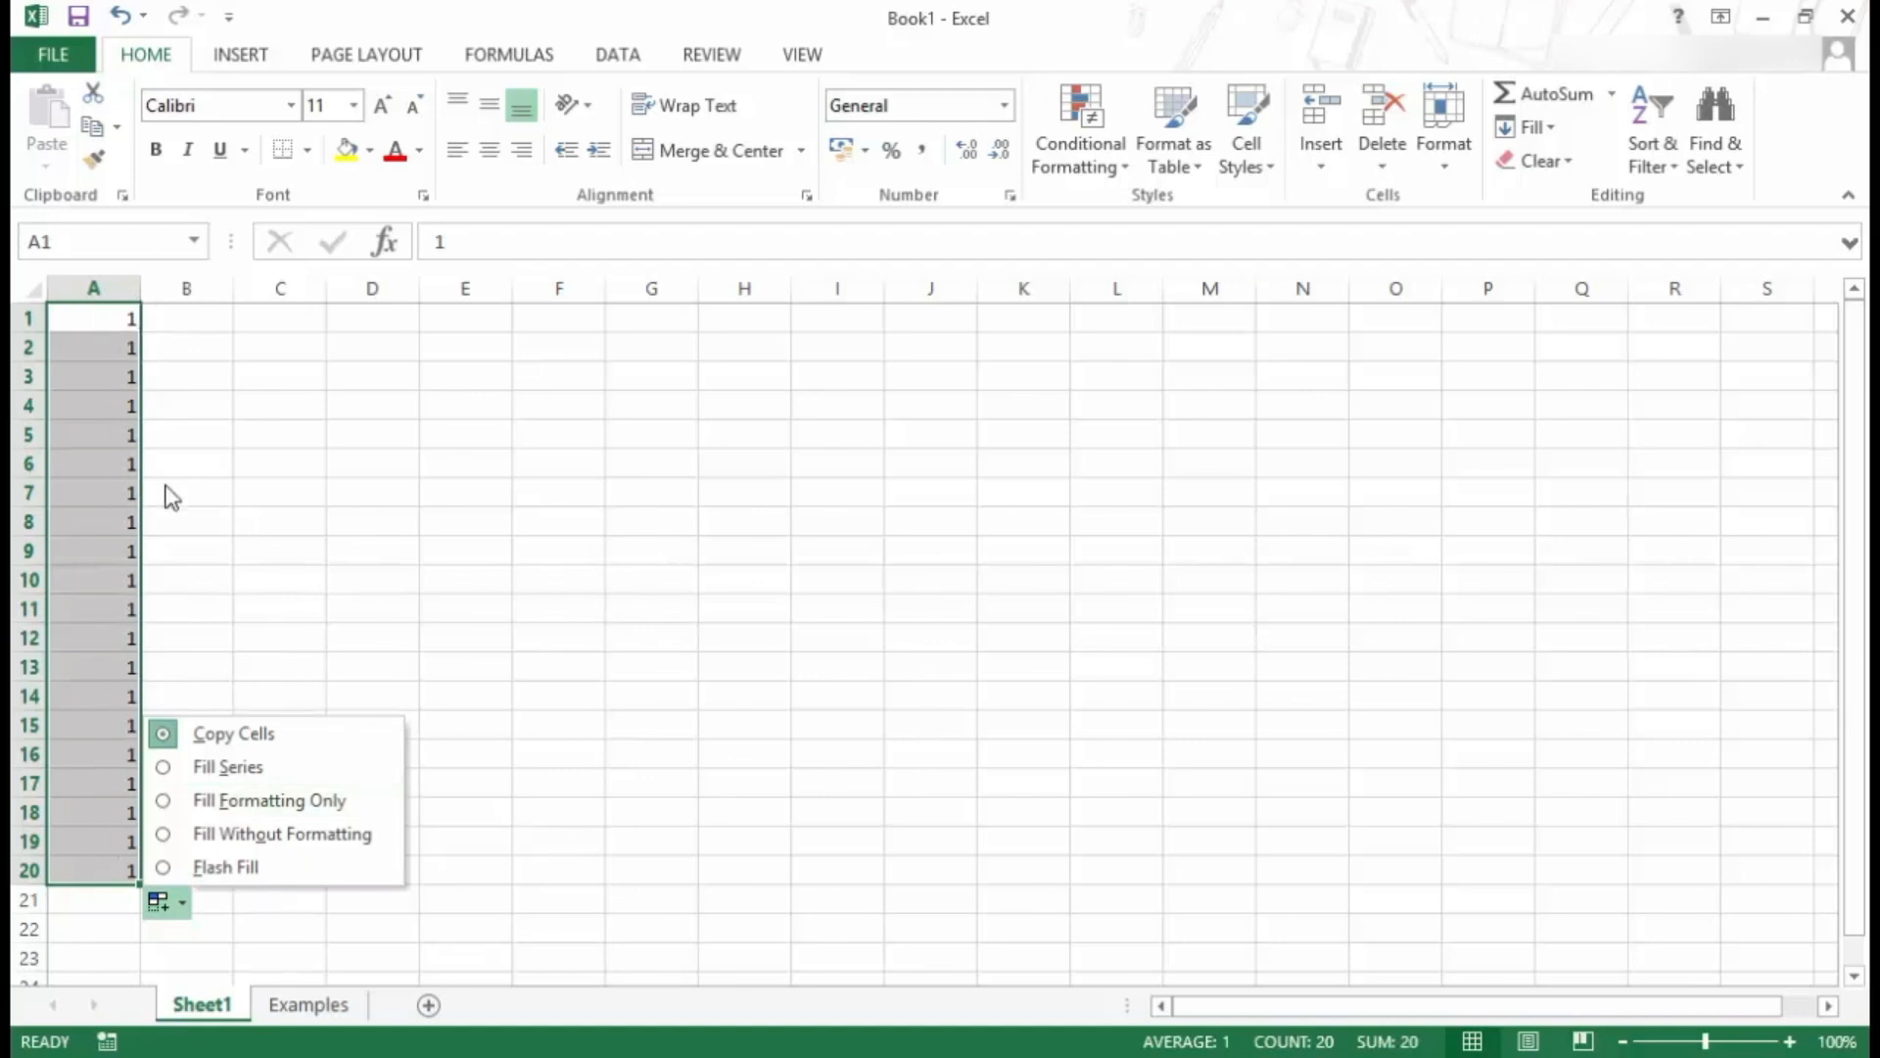
{"action": "left_click", "coordinate": [243, 779]}
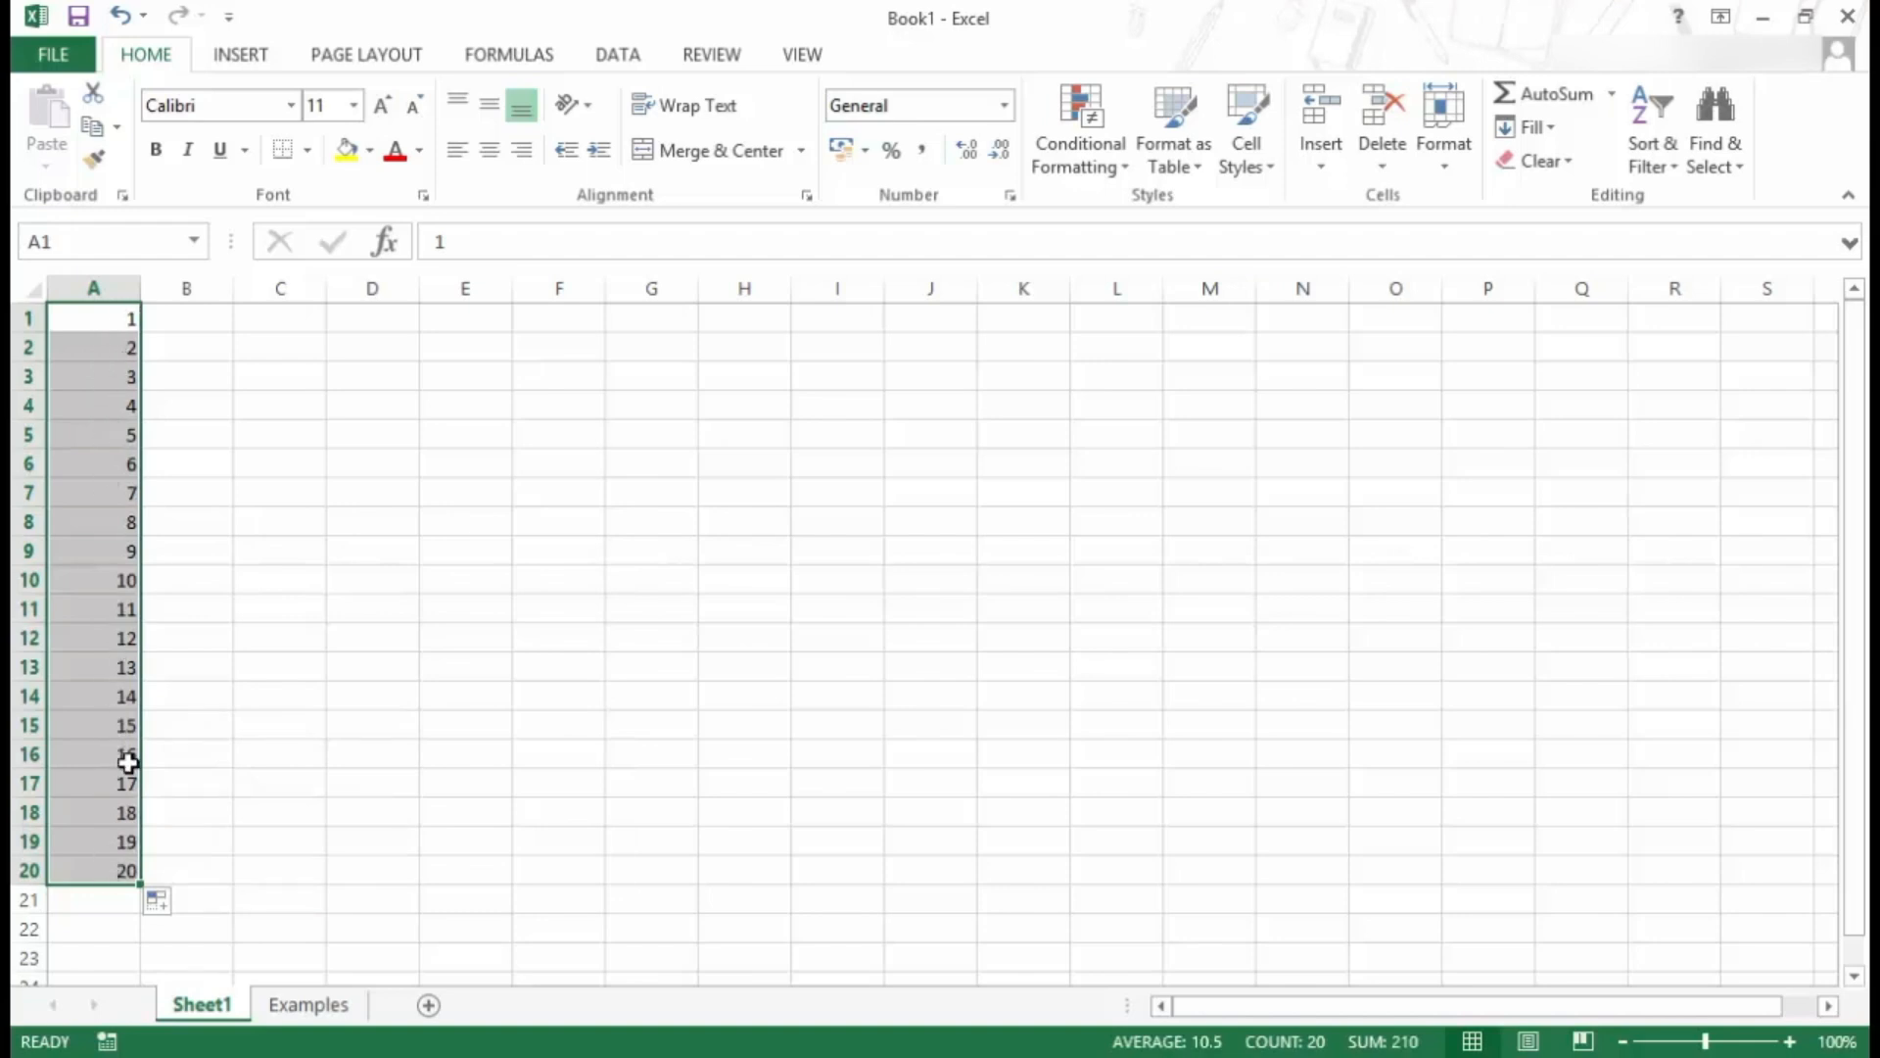
- Try Flash Fill on the numbers in A1:A20, and empty the range
{"action": "left_click", "coordinate": [186, 909]}
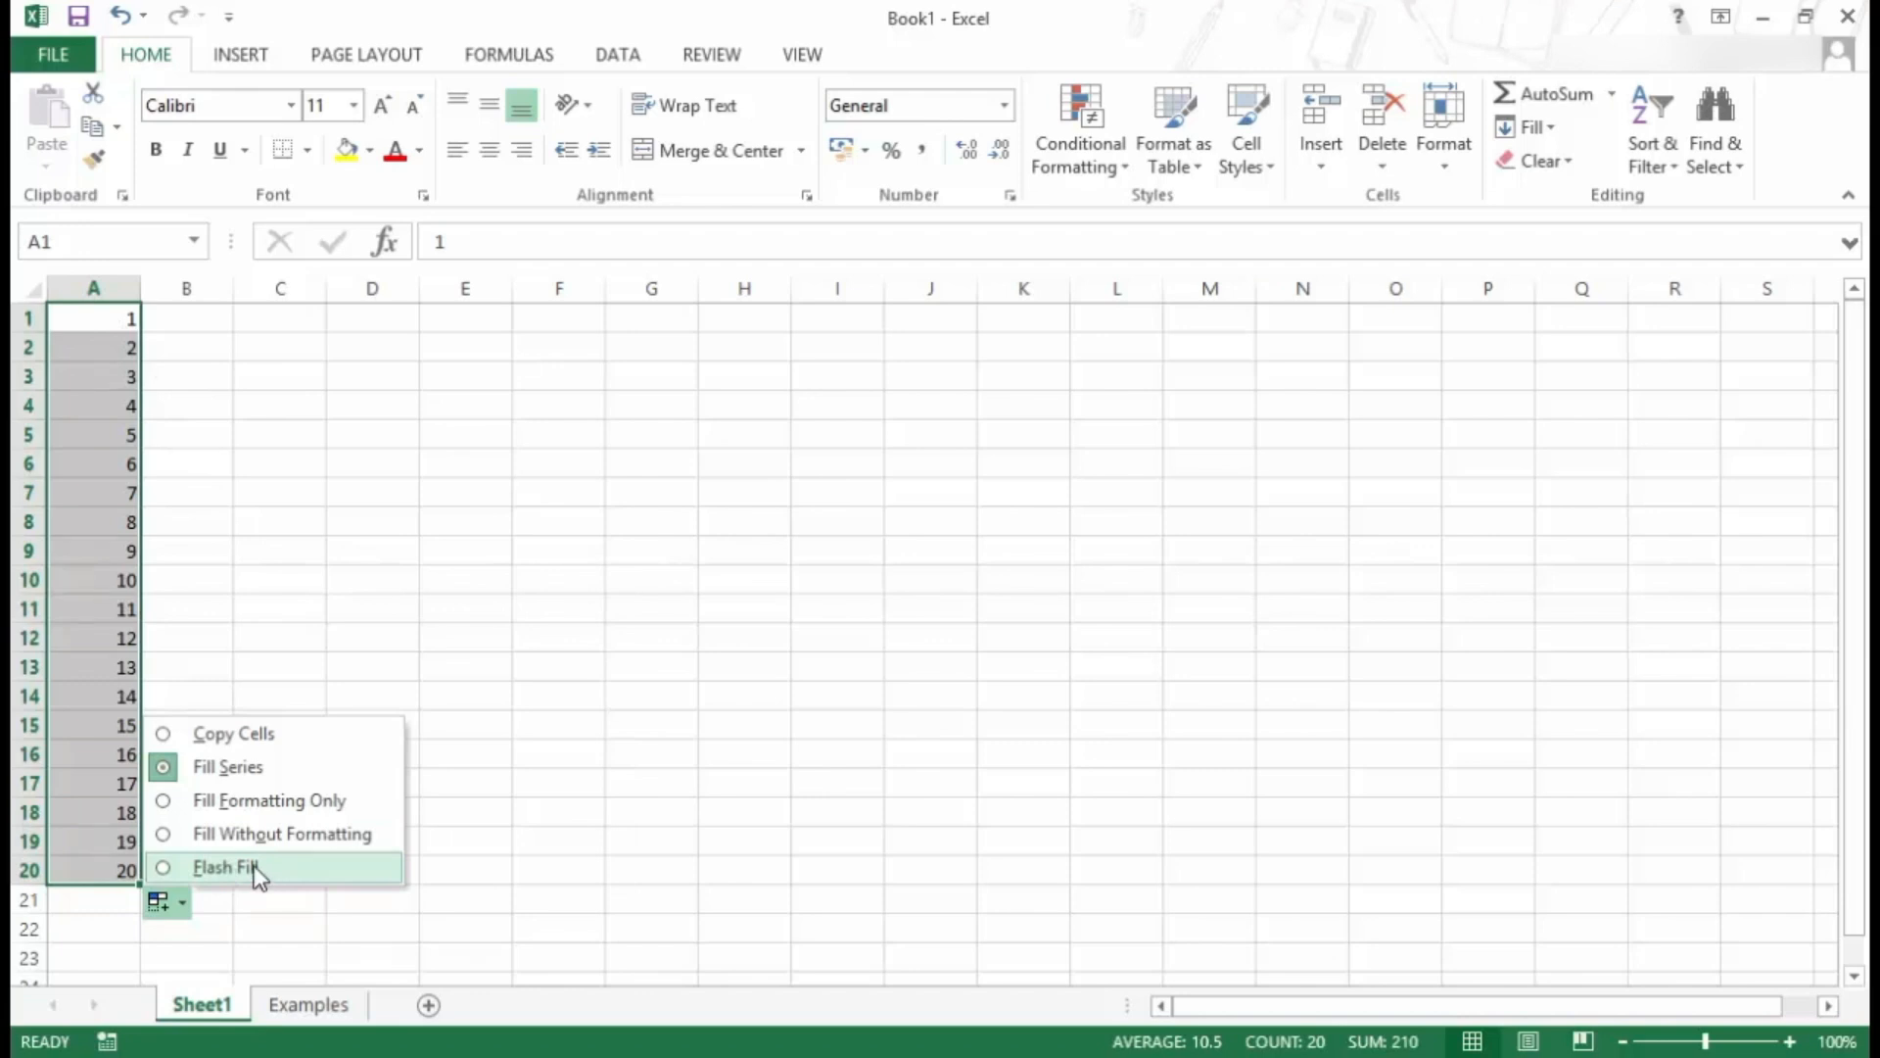
{"action": "left_click", "coordinate": [201, 868]}
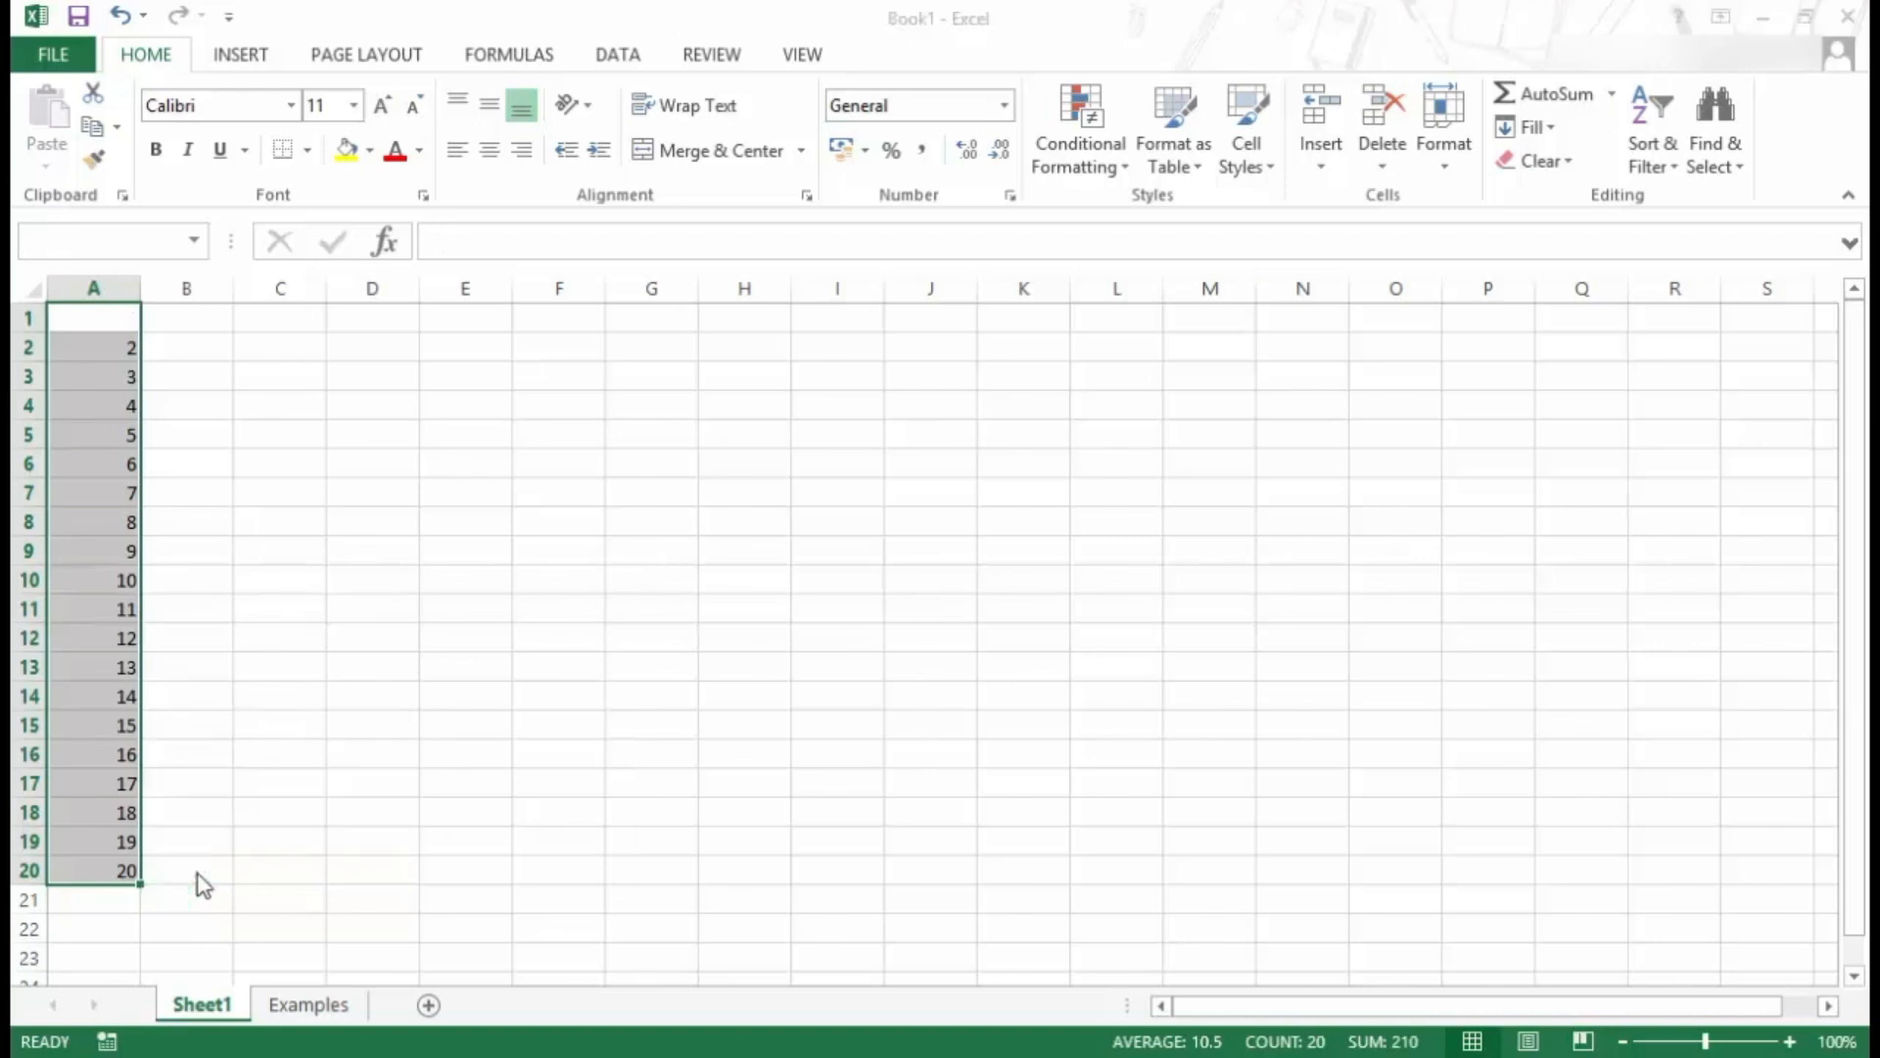
{"action": "left_click", "coordinate": [946, 617]}
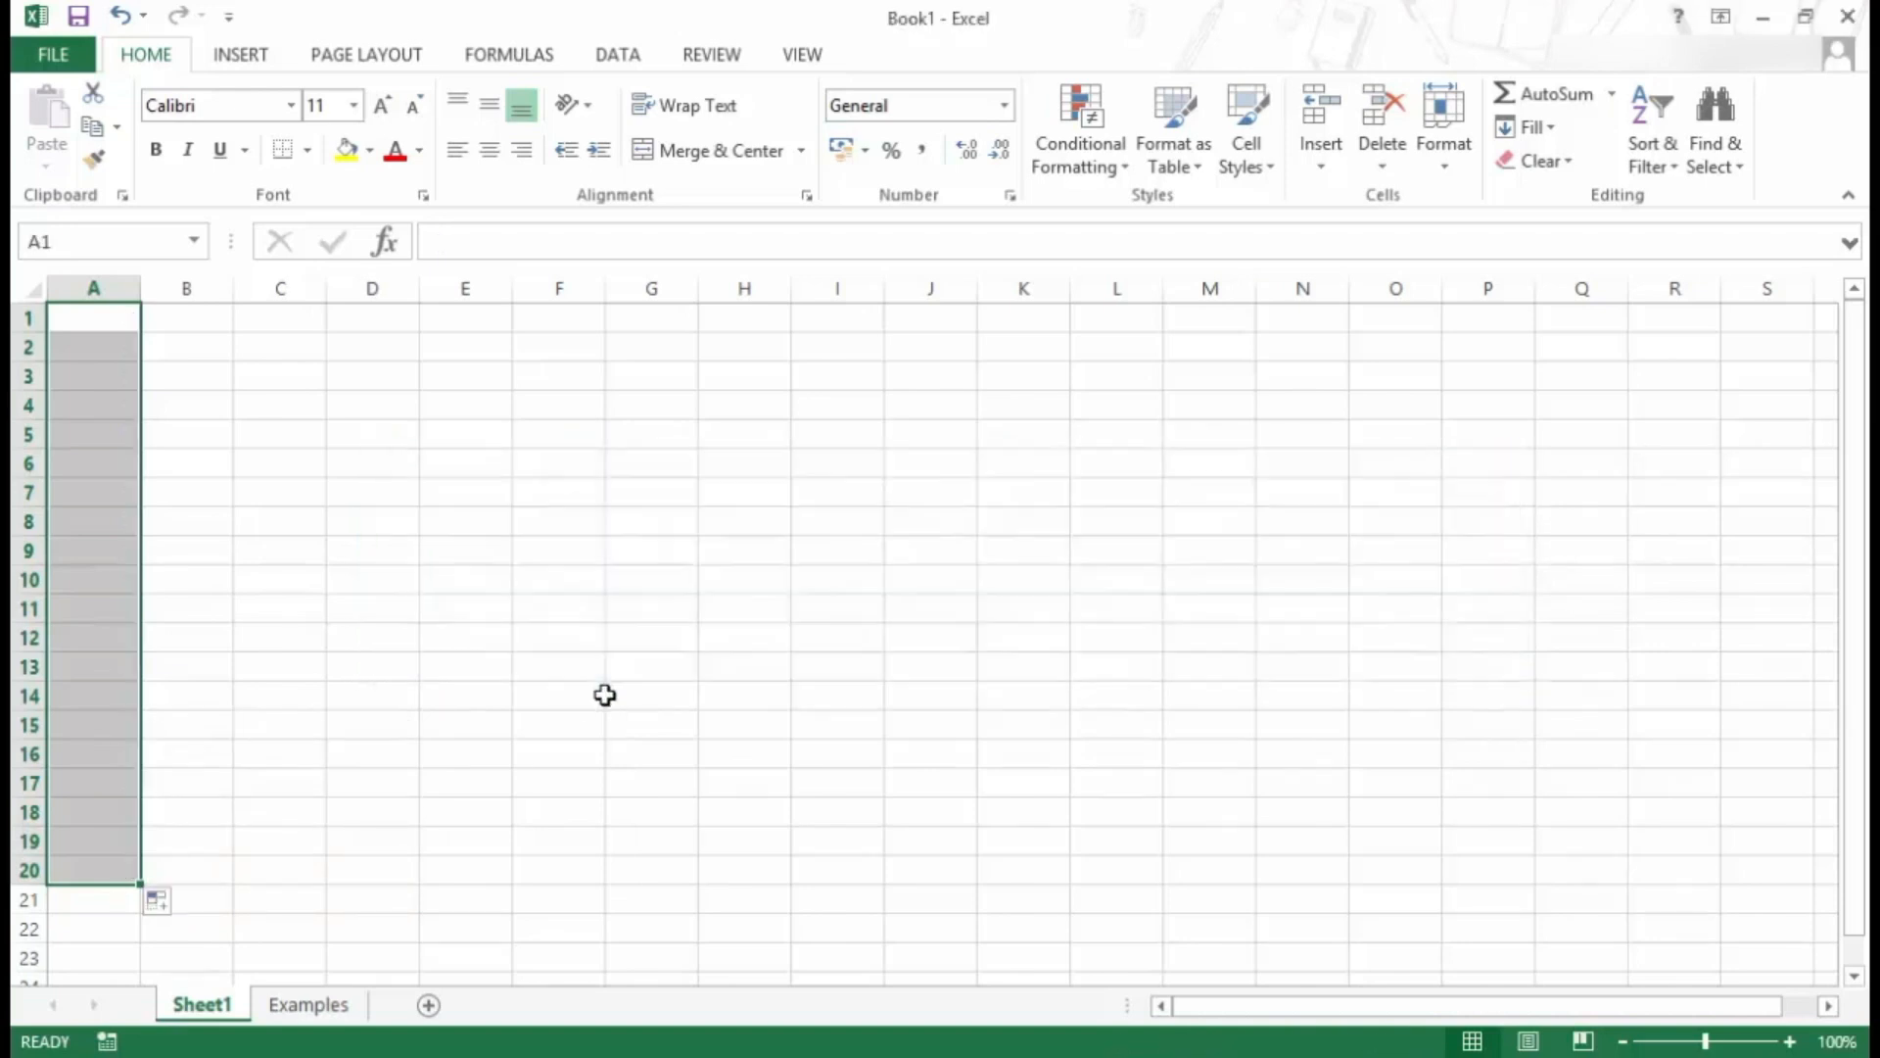
{"action": "key", "text": "ctrl+z"}
- Enter 1 in cell A1 and 2 in cell A2
{"action": "left_click", "coordinate": [117, 330]}
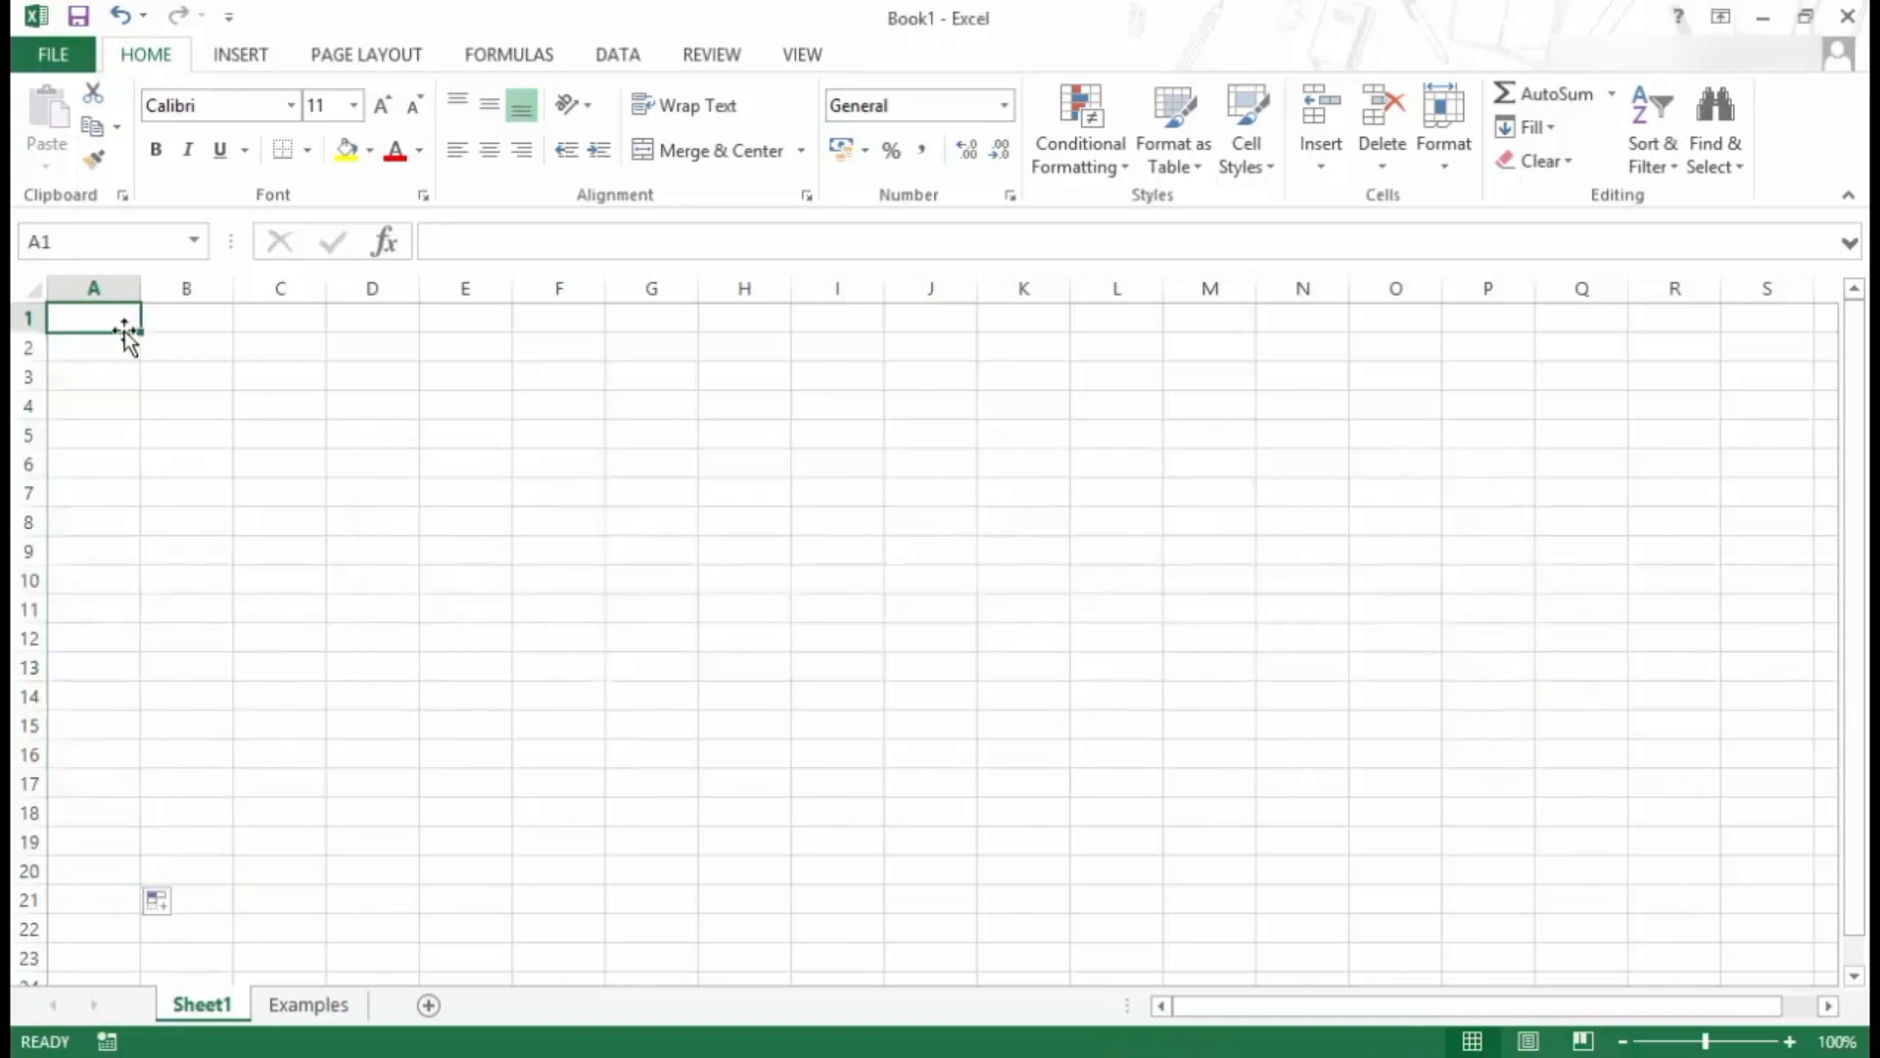
{"action": "type", "text": "1"}
{"action": "key", "text": "Return"}
{"action": "type", "text": "2"}
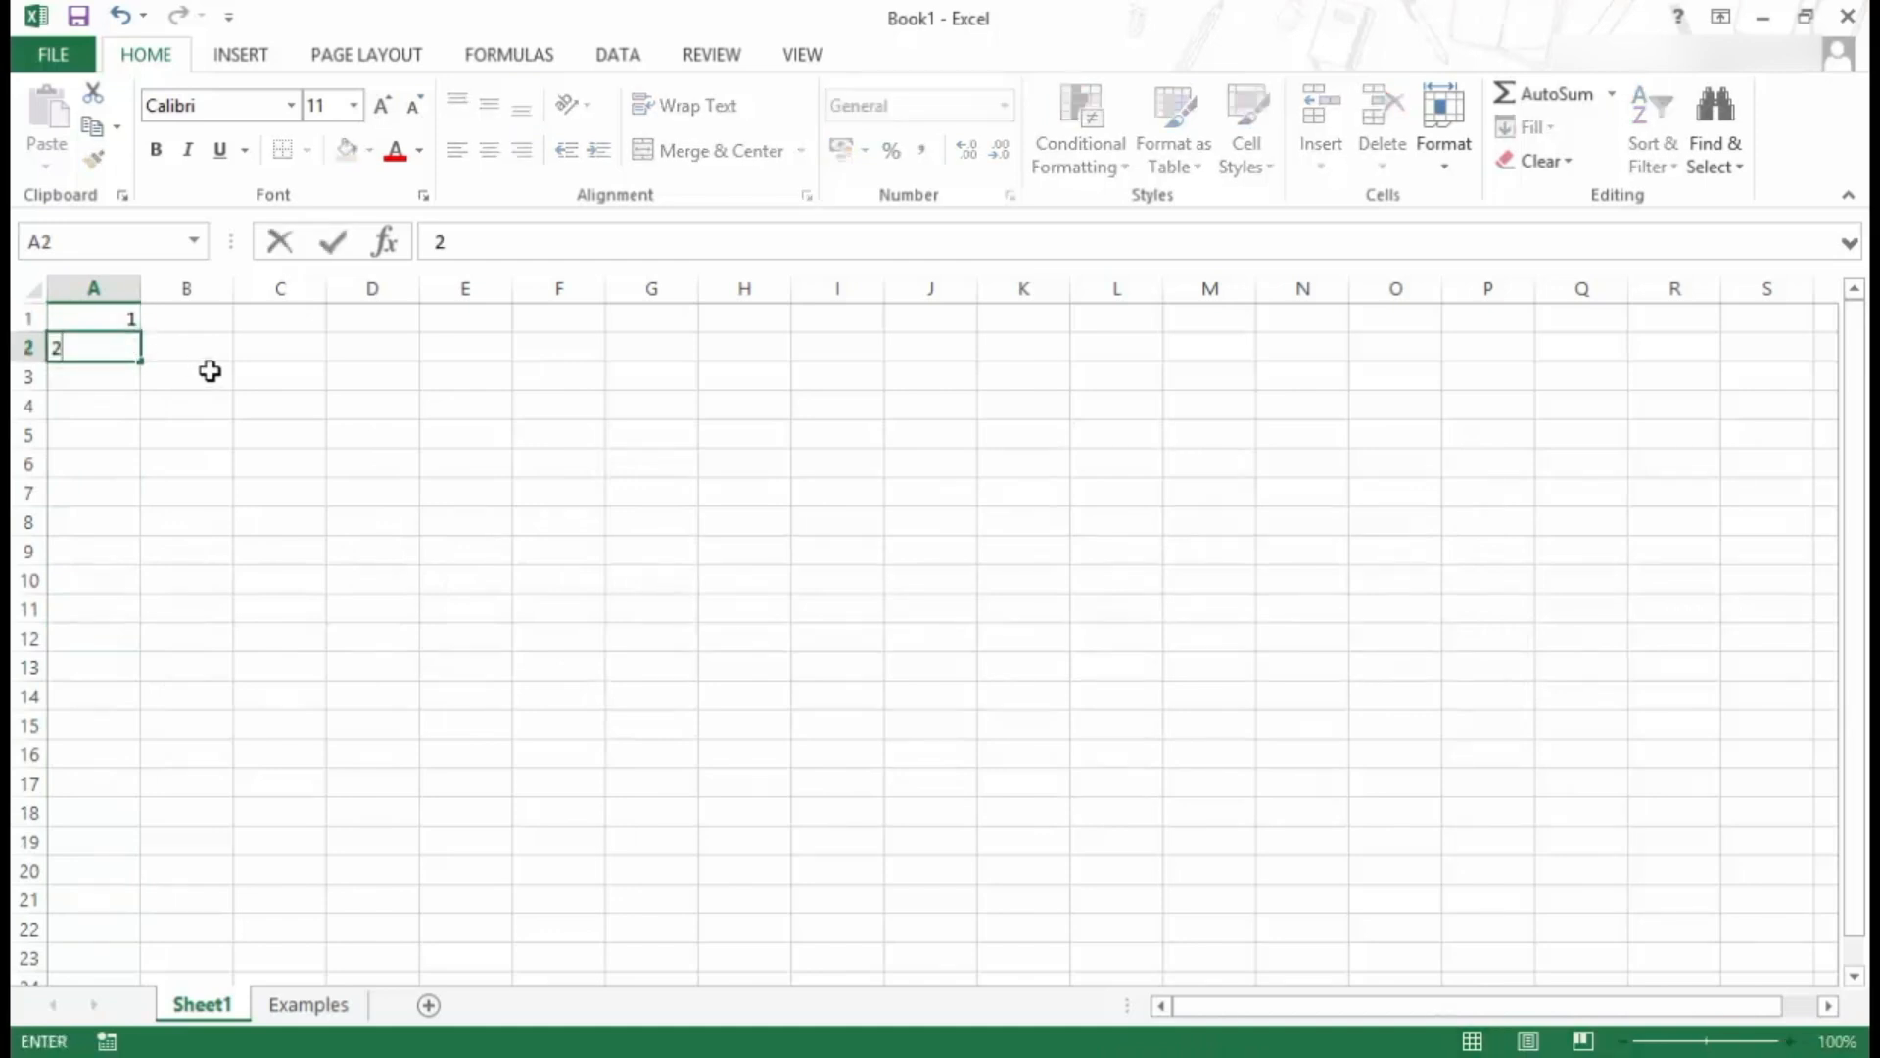
- Format cells A1:A2 with a yellow fill colour and All Borders
{"action": "key", "text": "Up"}
{"action": "key", "text": "shift+Down"}
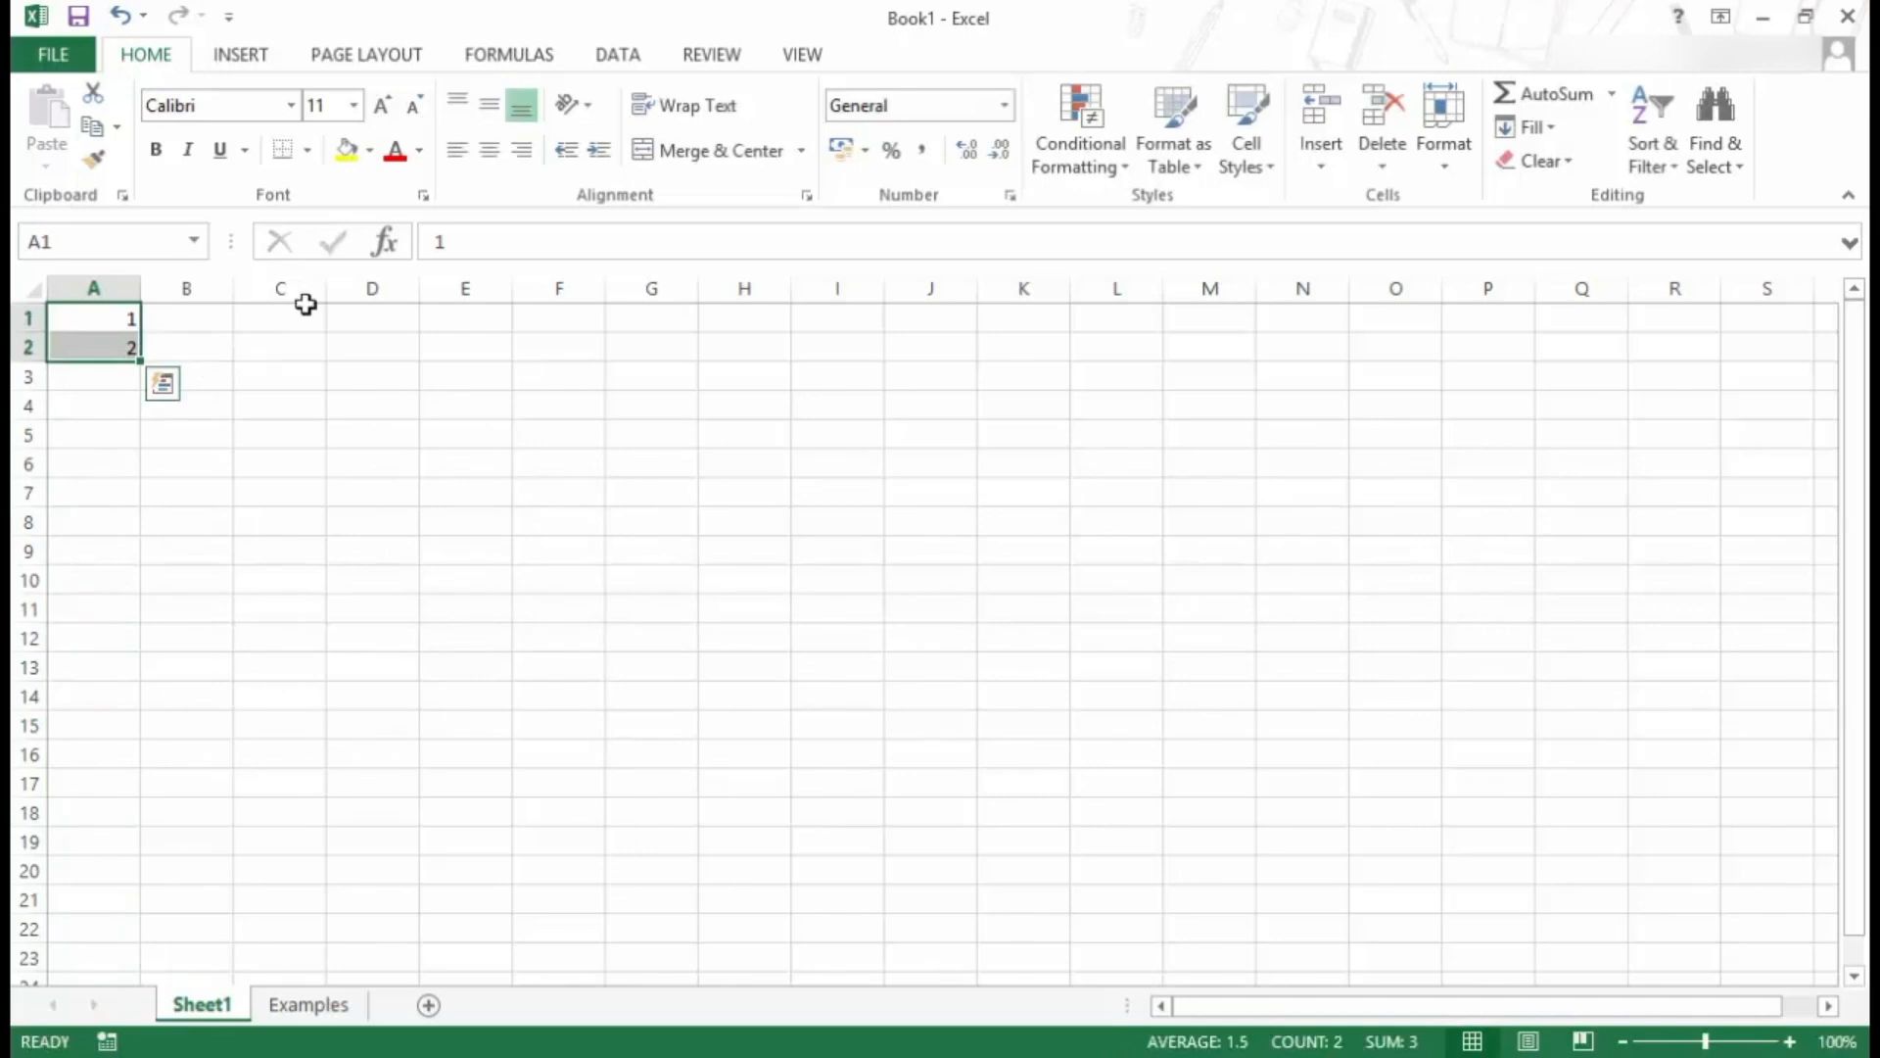
{"action": "left_click", "coordinate": [344, 152]}
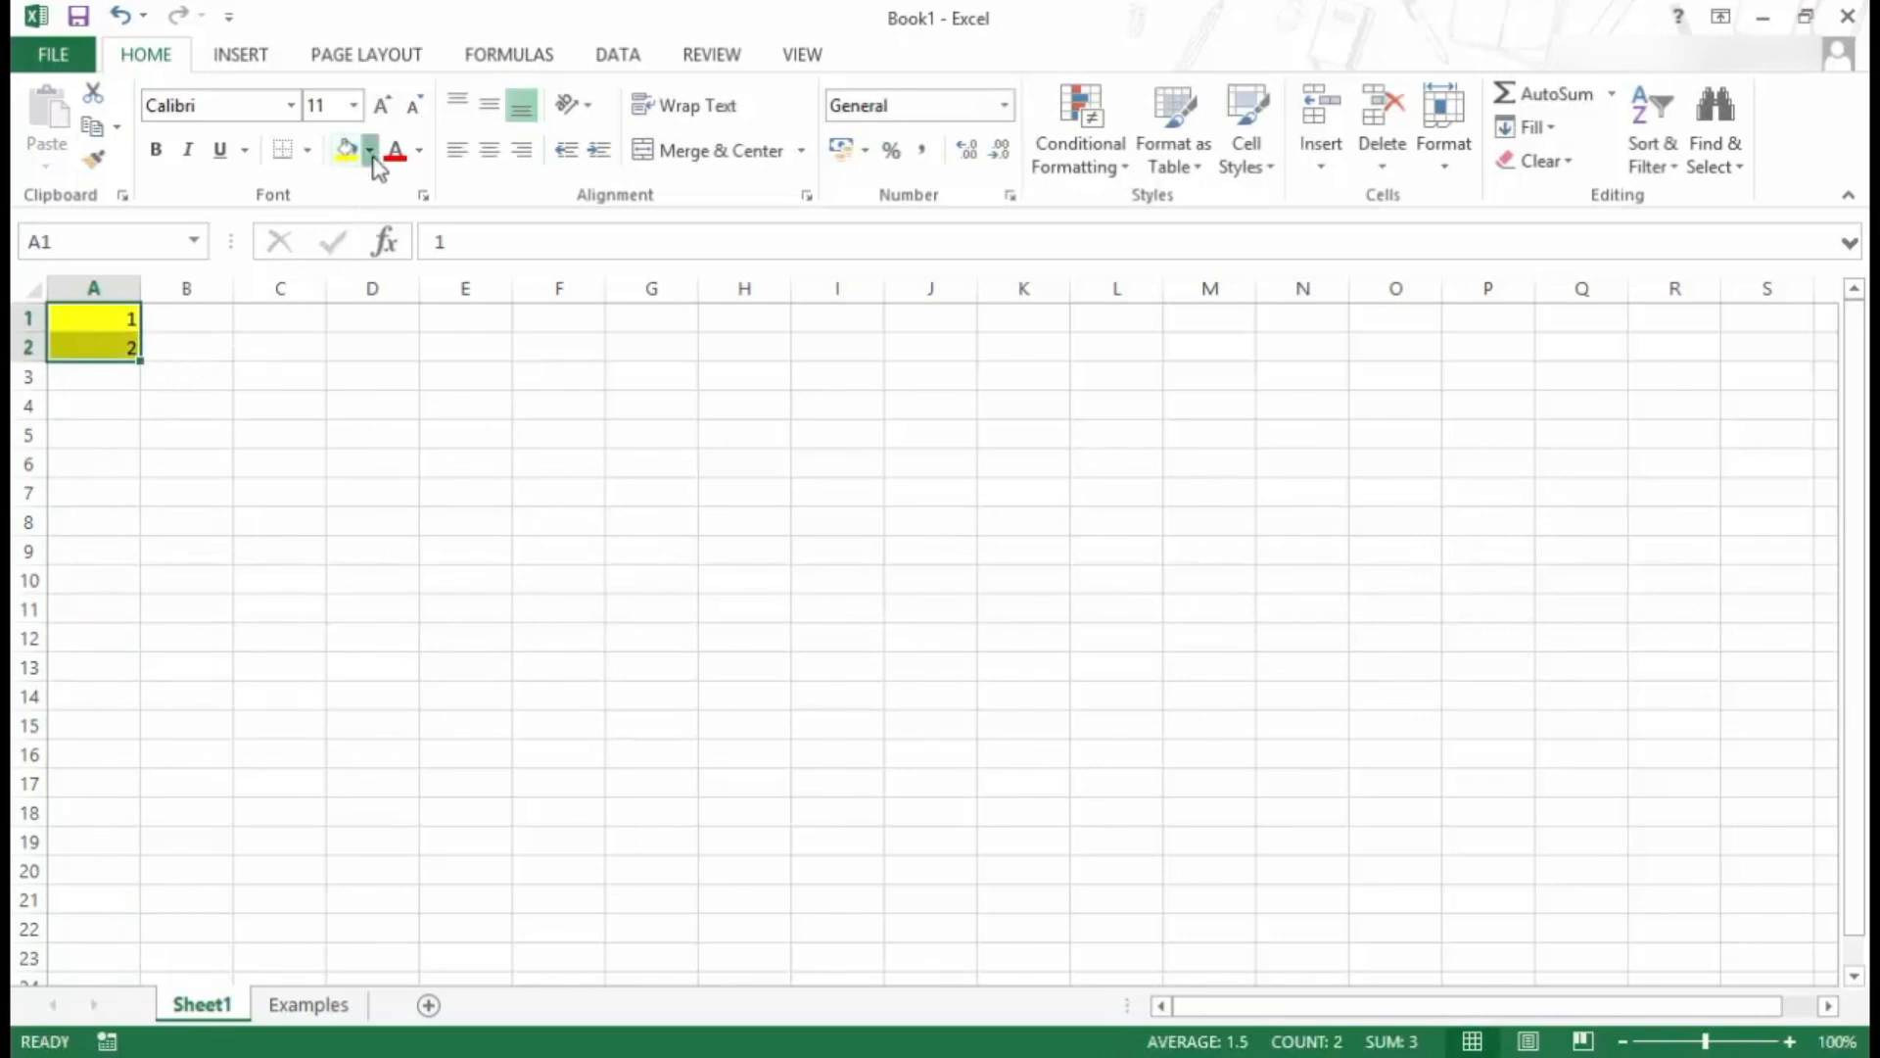
{"action": "left_click", "coordinate": [369, 150]}
{"action": "left_click", "coordinate": [306, 150]}
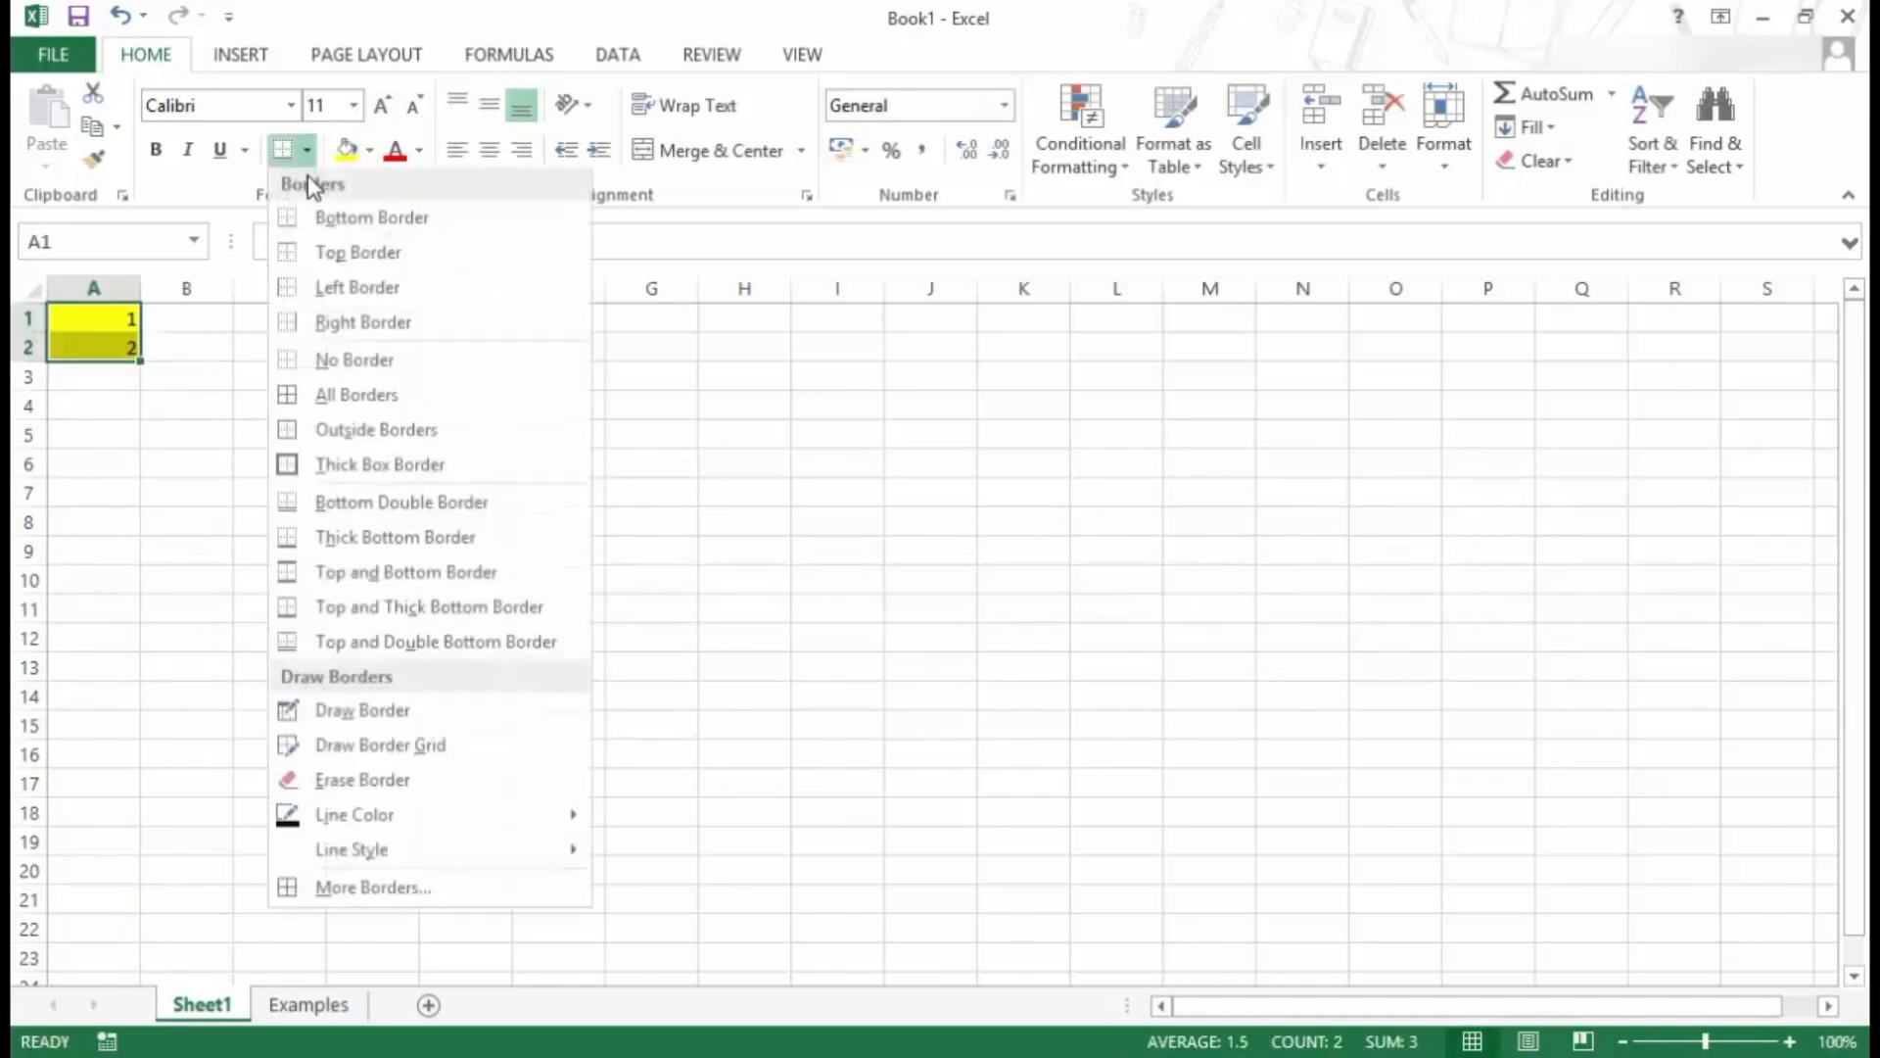
{"action": "left_click", "coordinate": [311, 394]}
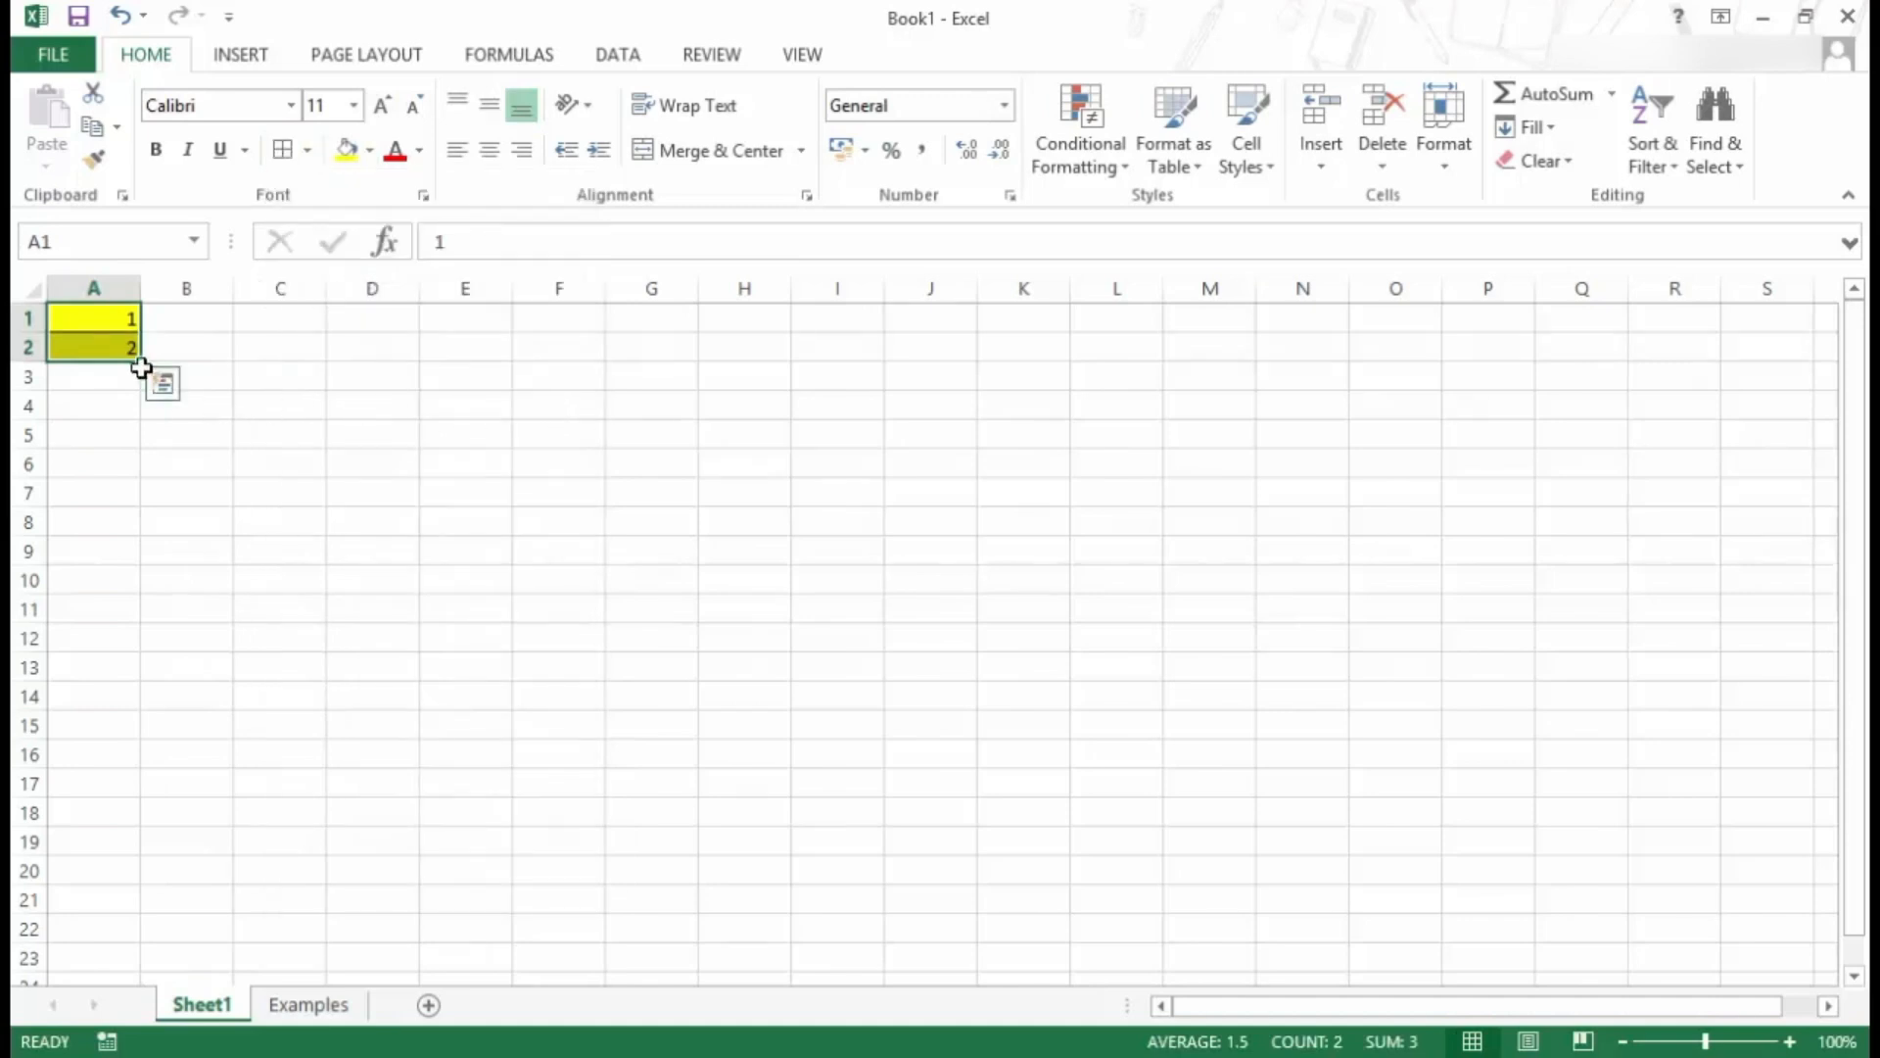
- Extend the series in A1:A2 down through A20 and switch the fill to Fill Formatting Only
{"action": "left_click_drag", "start_coordinate": [141, 366], "coordinate": [136, 874]}
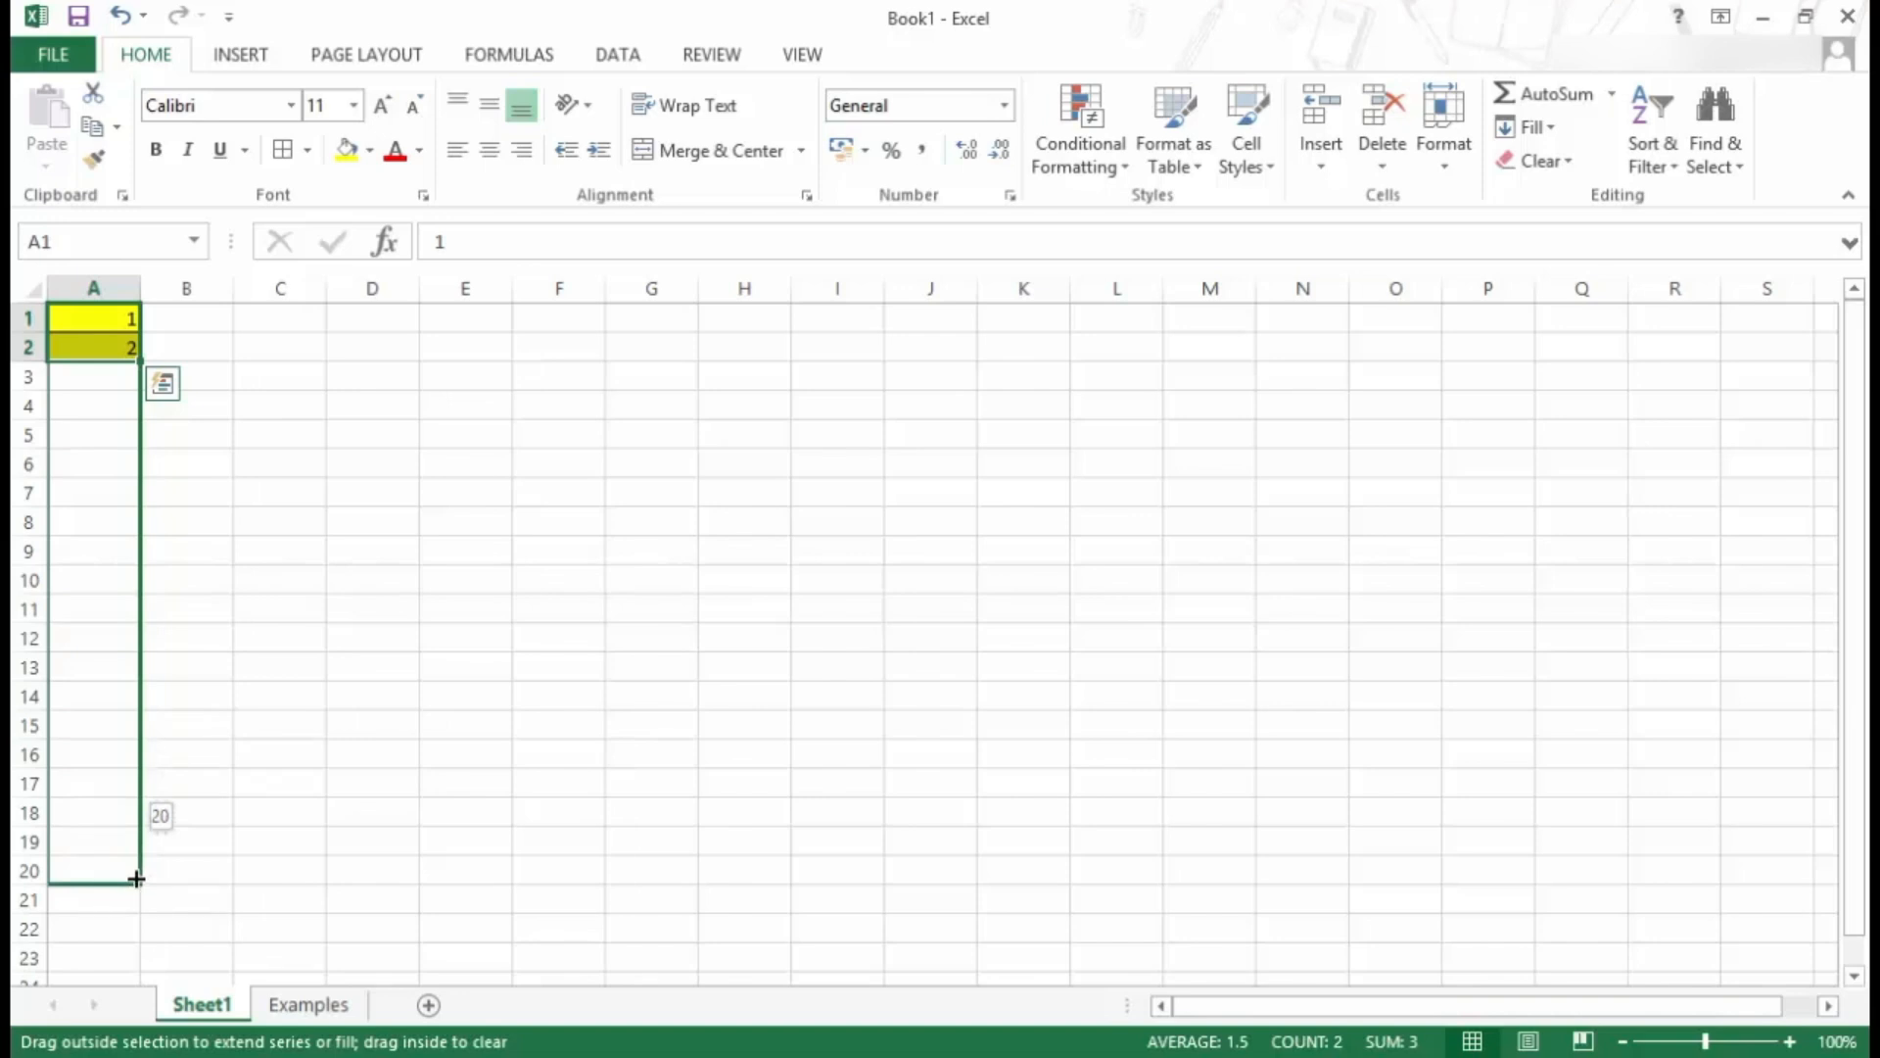
{"action": "left_click_drag", "start_coordinate": [136, 879], "coordinate": [137, 877]}
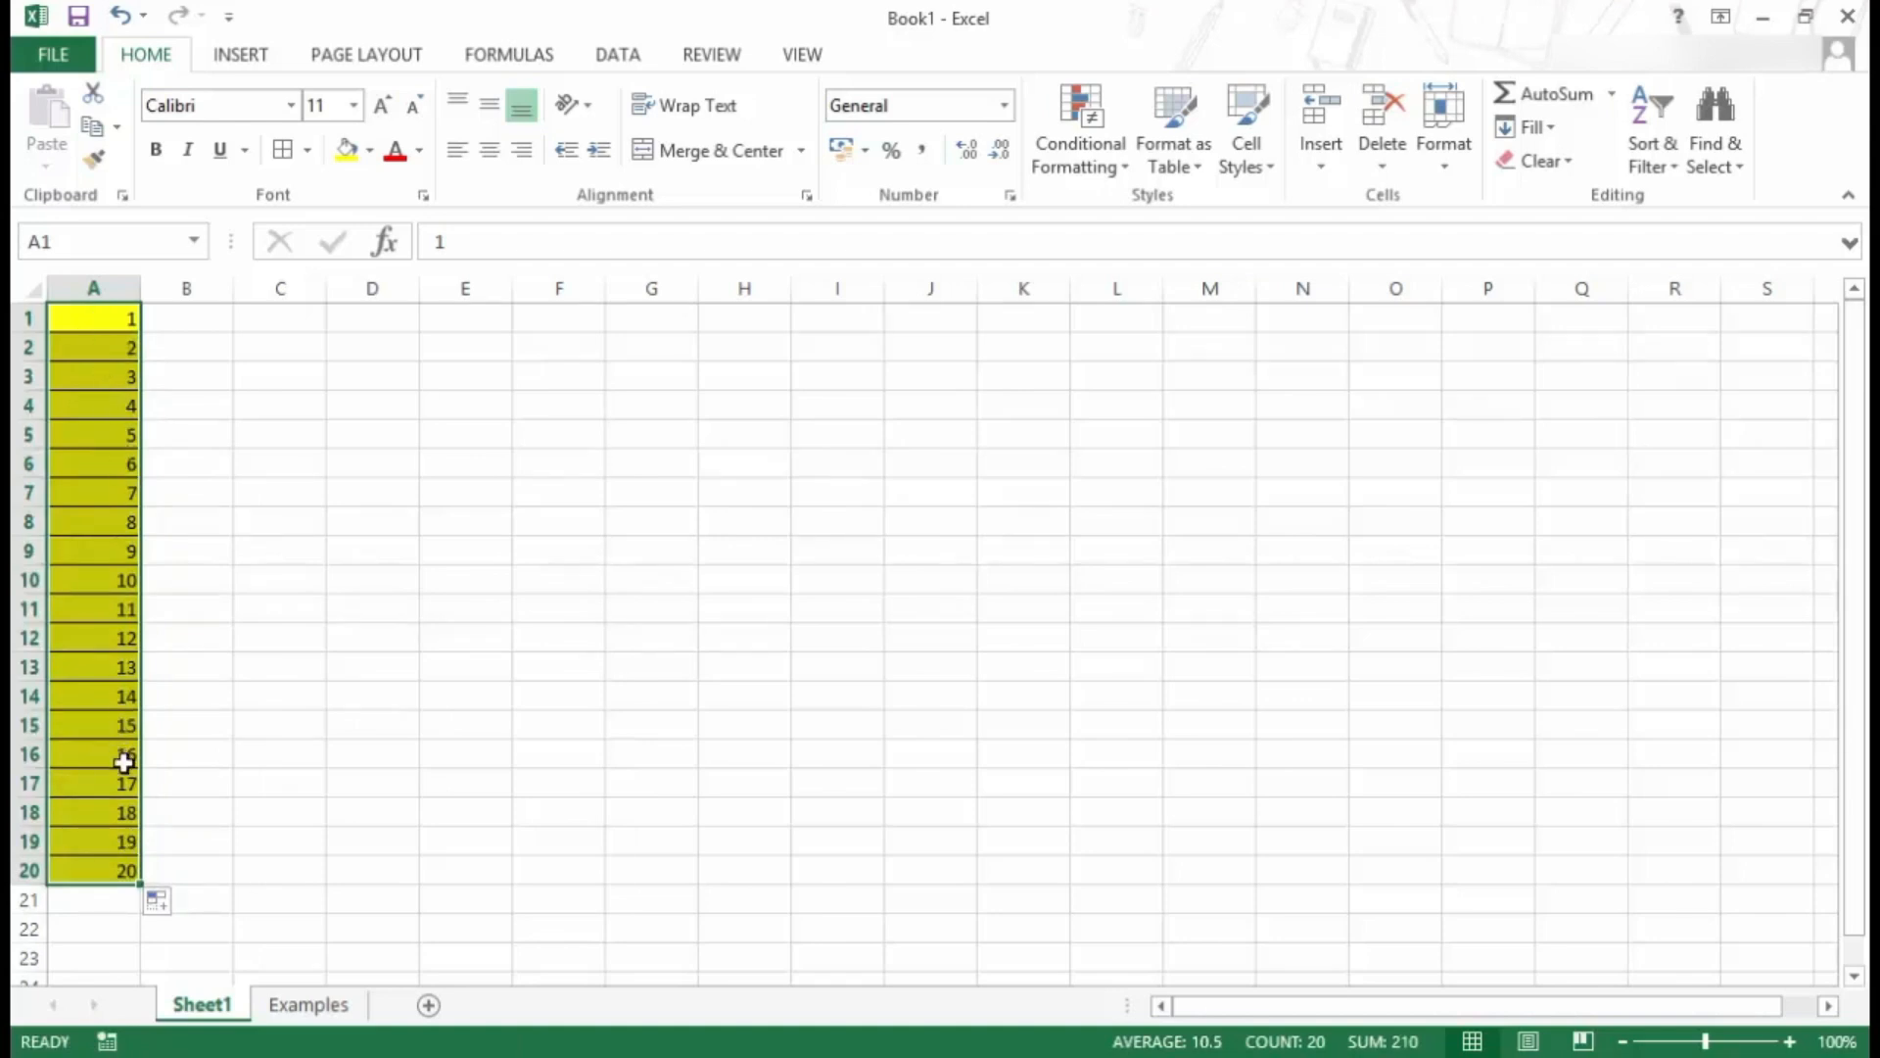
{"action": "left_click", "coordinate": [160, 901]}
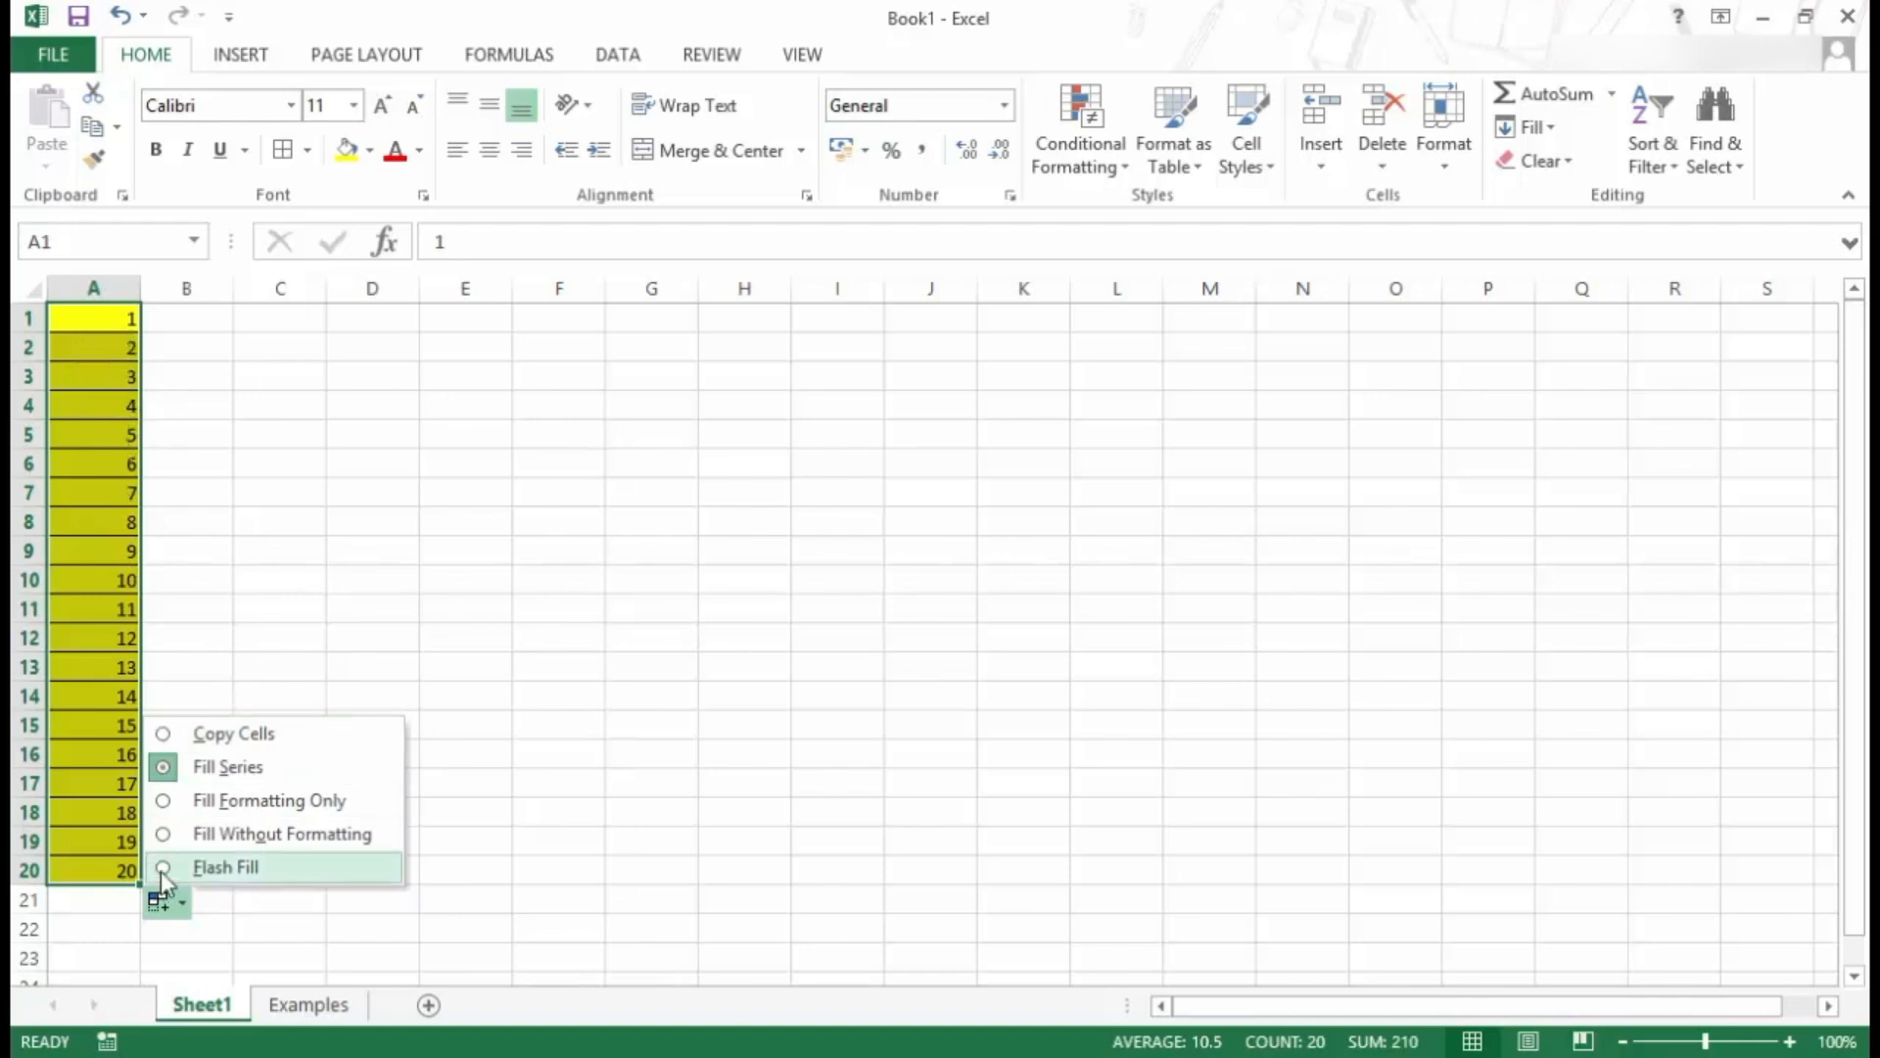
{"action": "left_click", "coordinate": [227, 805]}
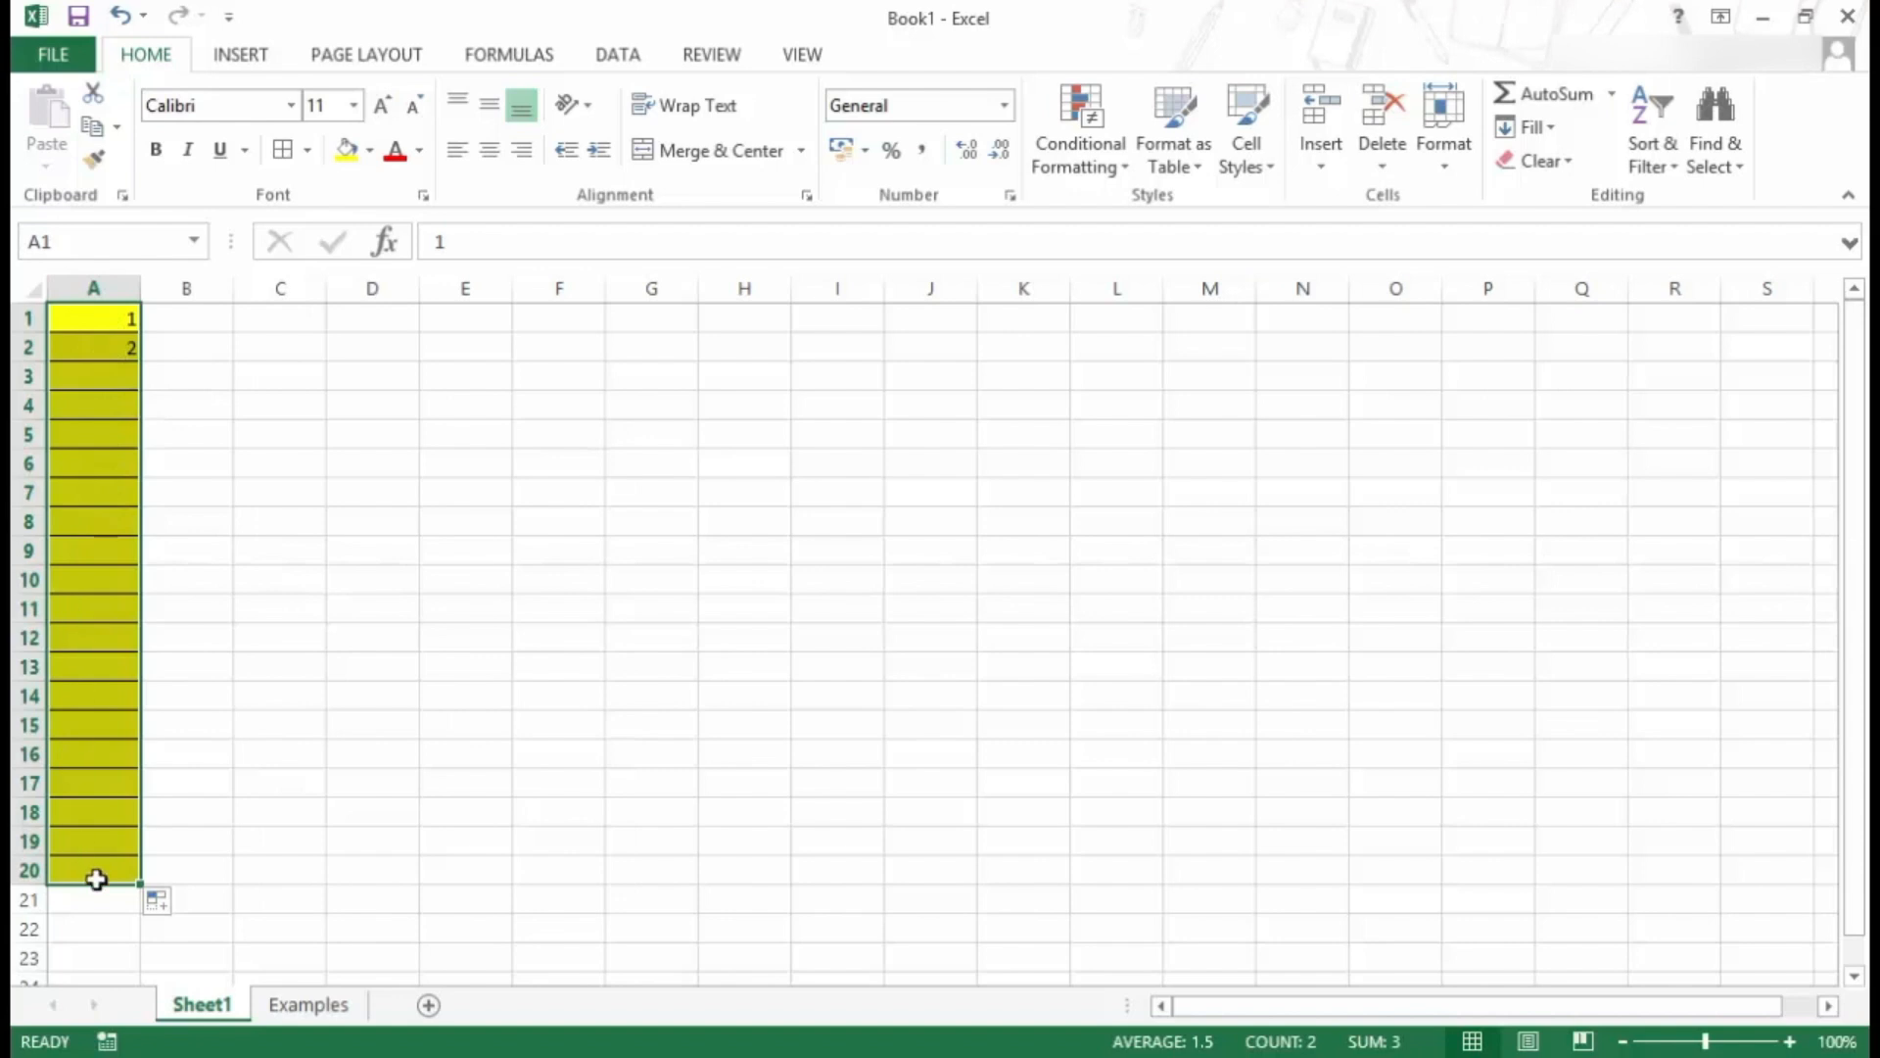
- Switch the fill of A1:A20 to Fill Without Formatting
{"action": "left_click", "coordinate": [166, 903]}
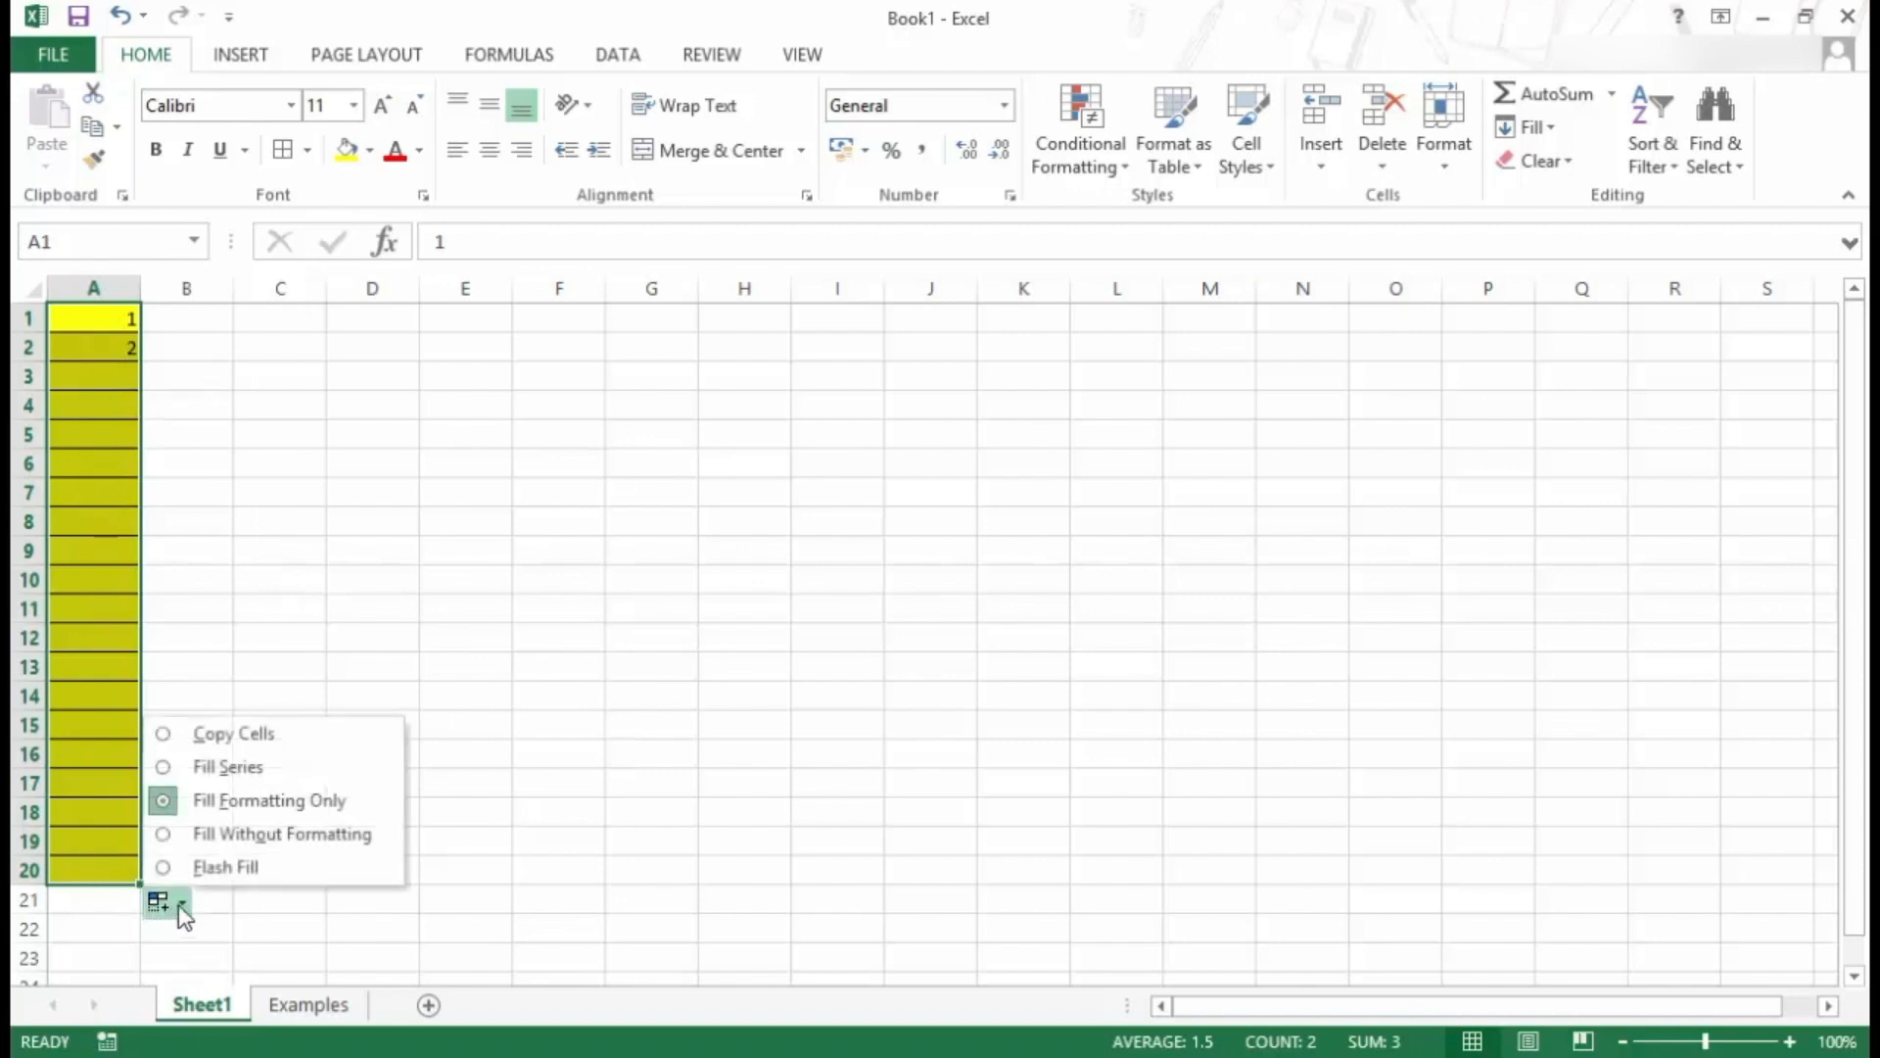
{"action": "left_click", "coordinate": [221, 834]}
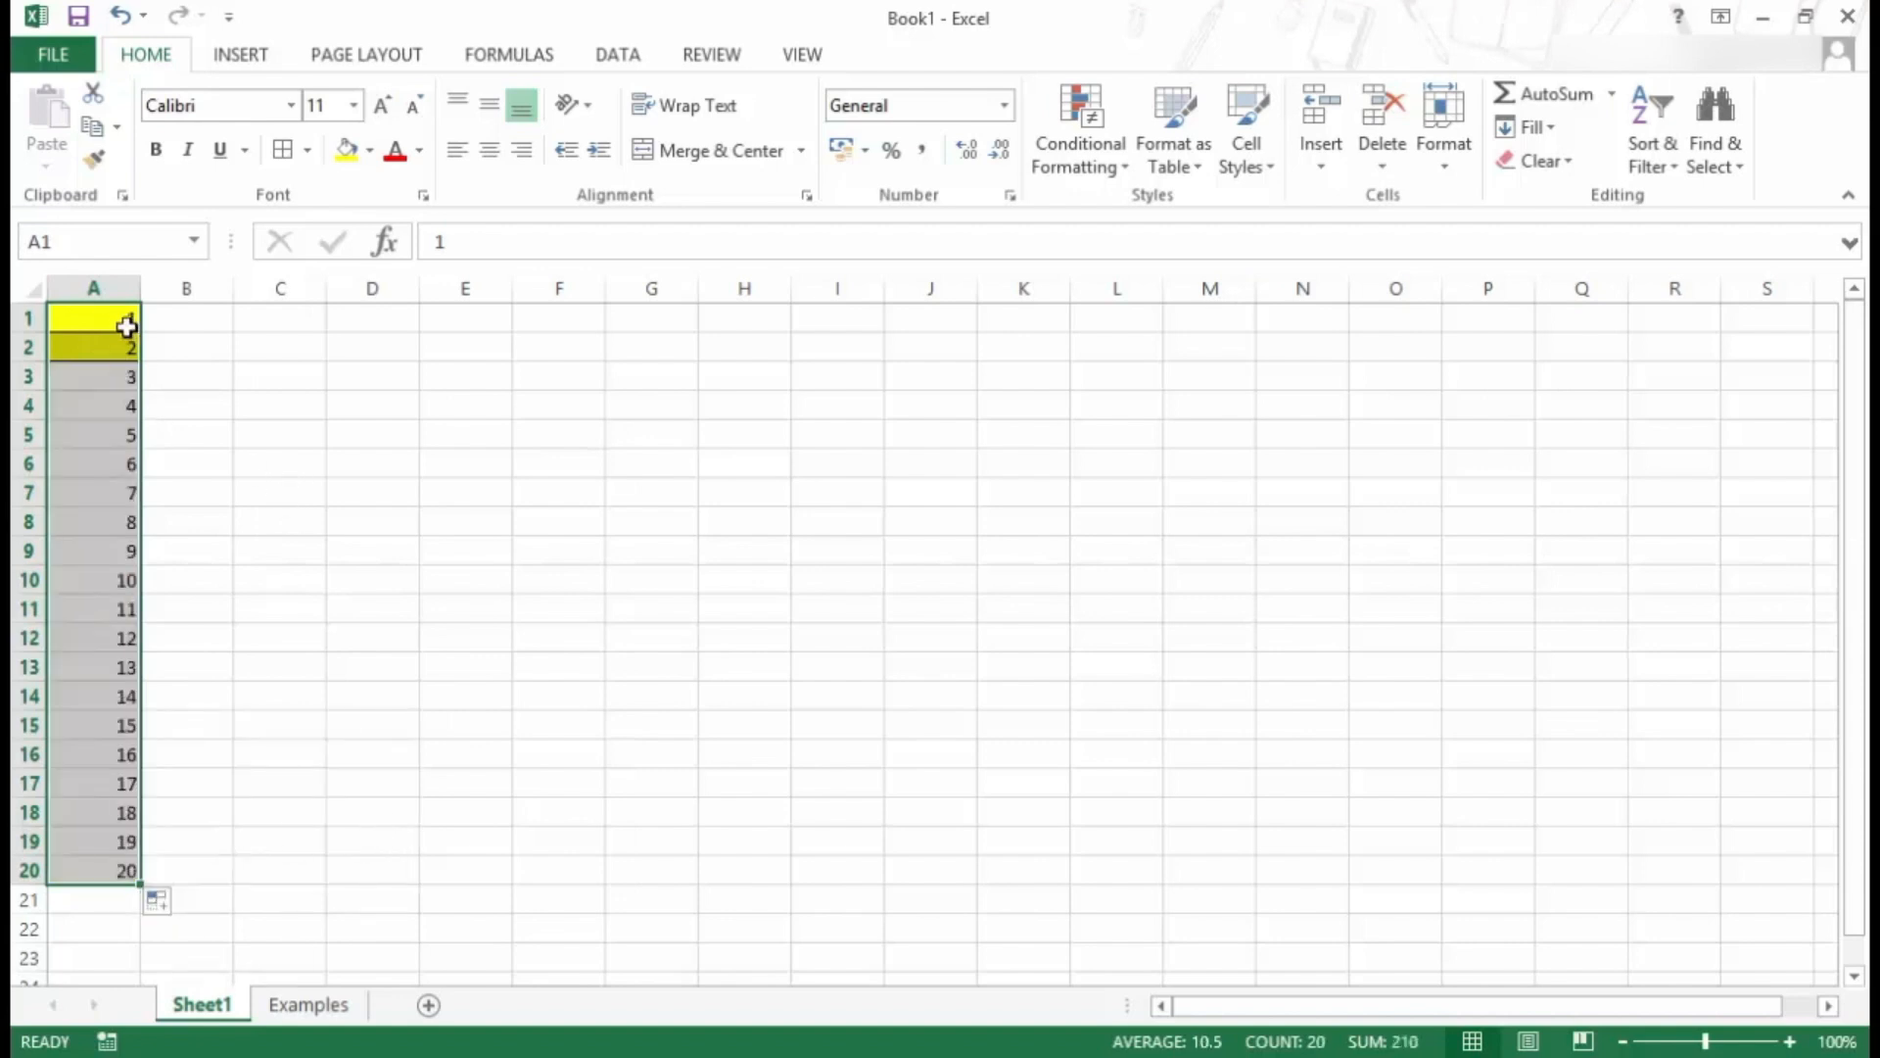
{"action": "left_click", "coordinate": [162, 901]}
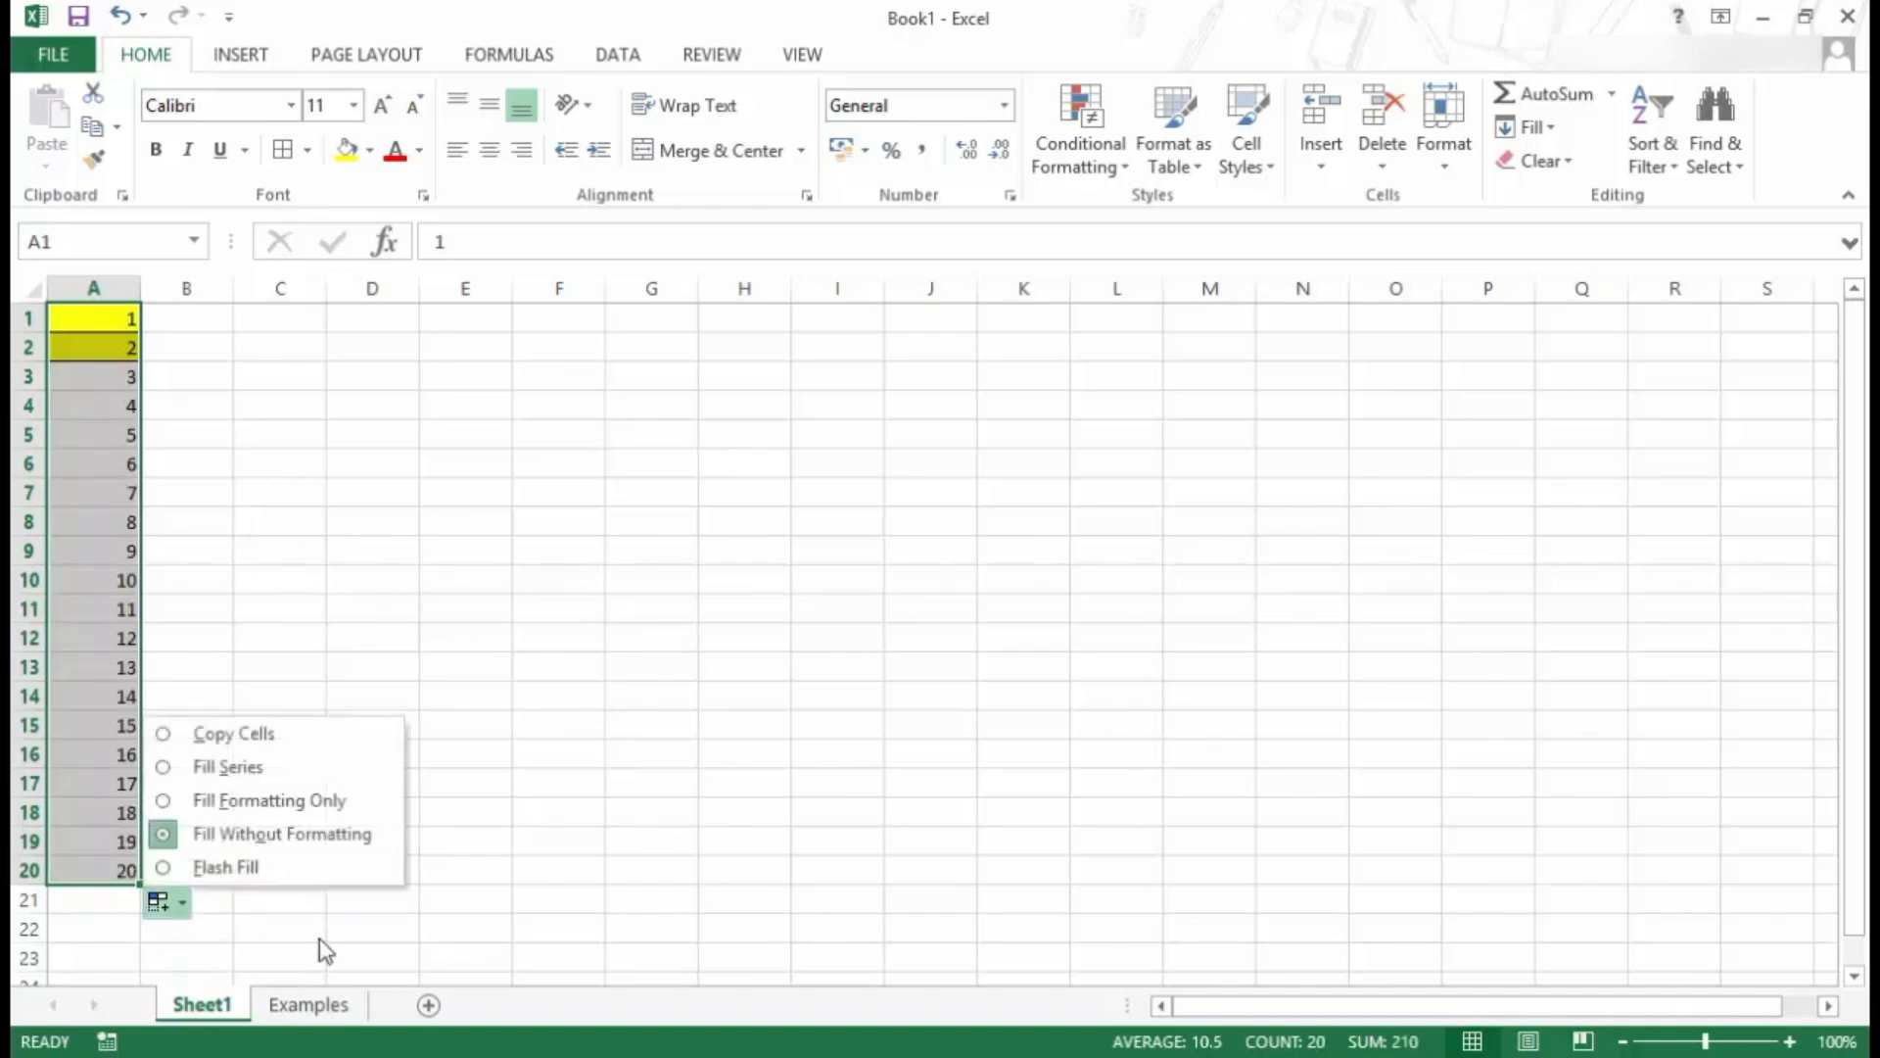
{"action": "left_click", "coordinate": [361, 837]}
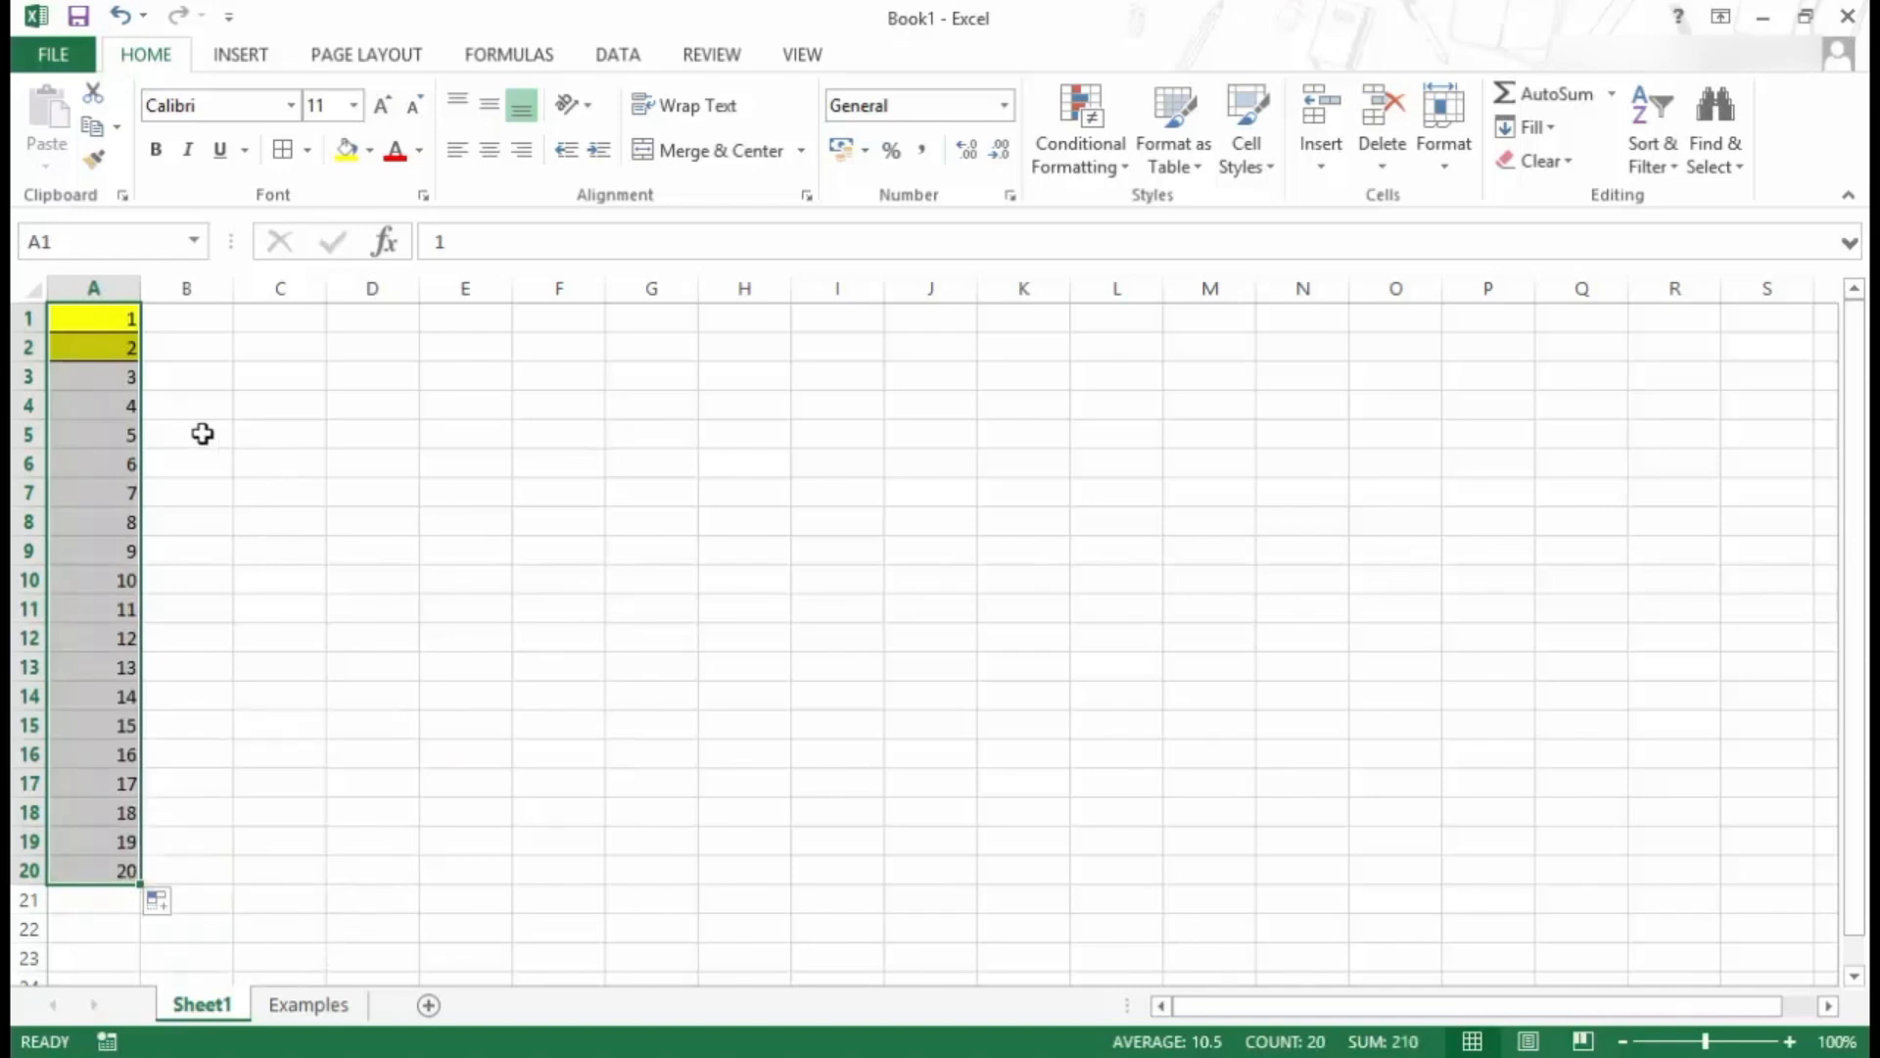
- Clear both the contents and the formatting of cells A1:A20
{"action": "left_click_drag", "start_coordinate": [126, 319], "coordinate": [125, 858]}
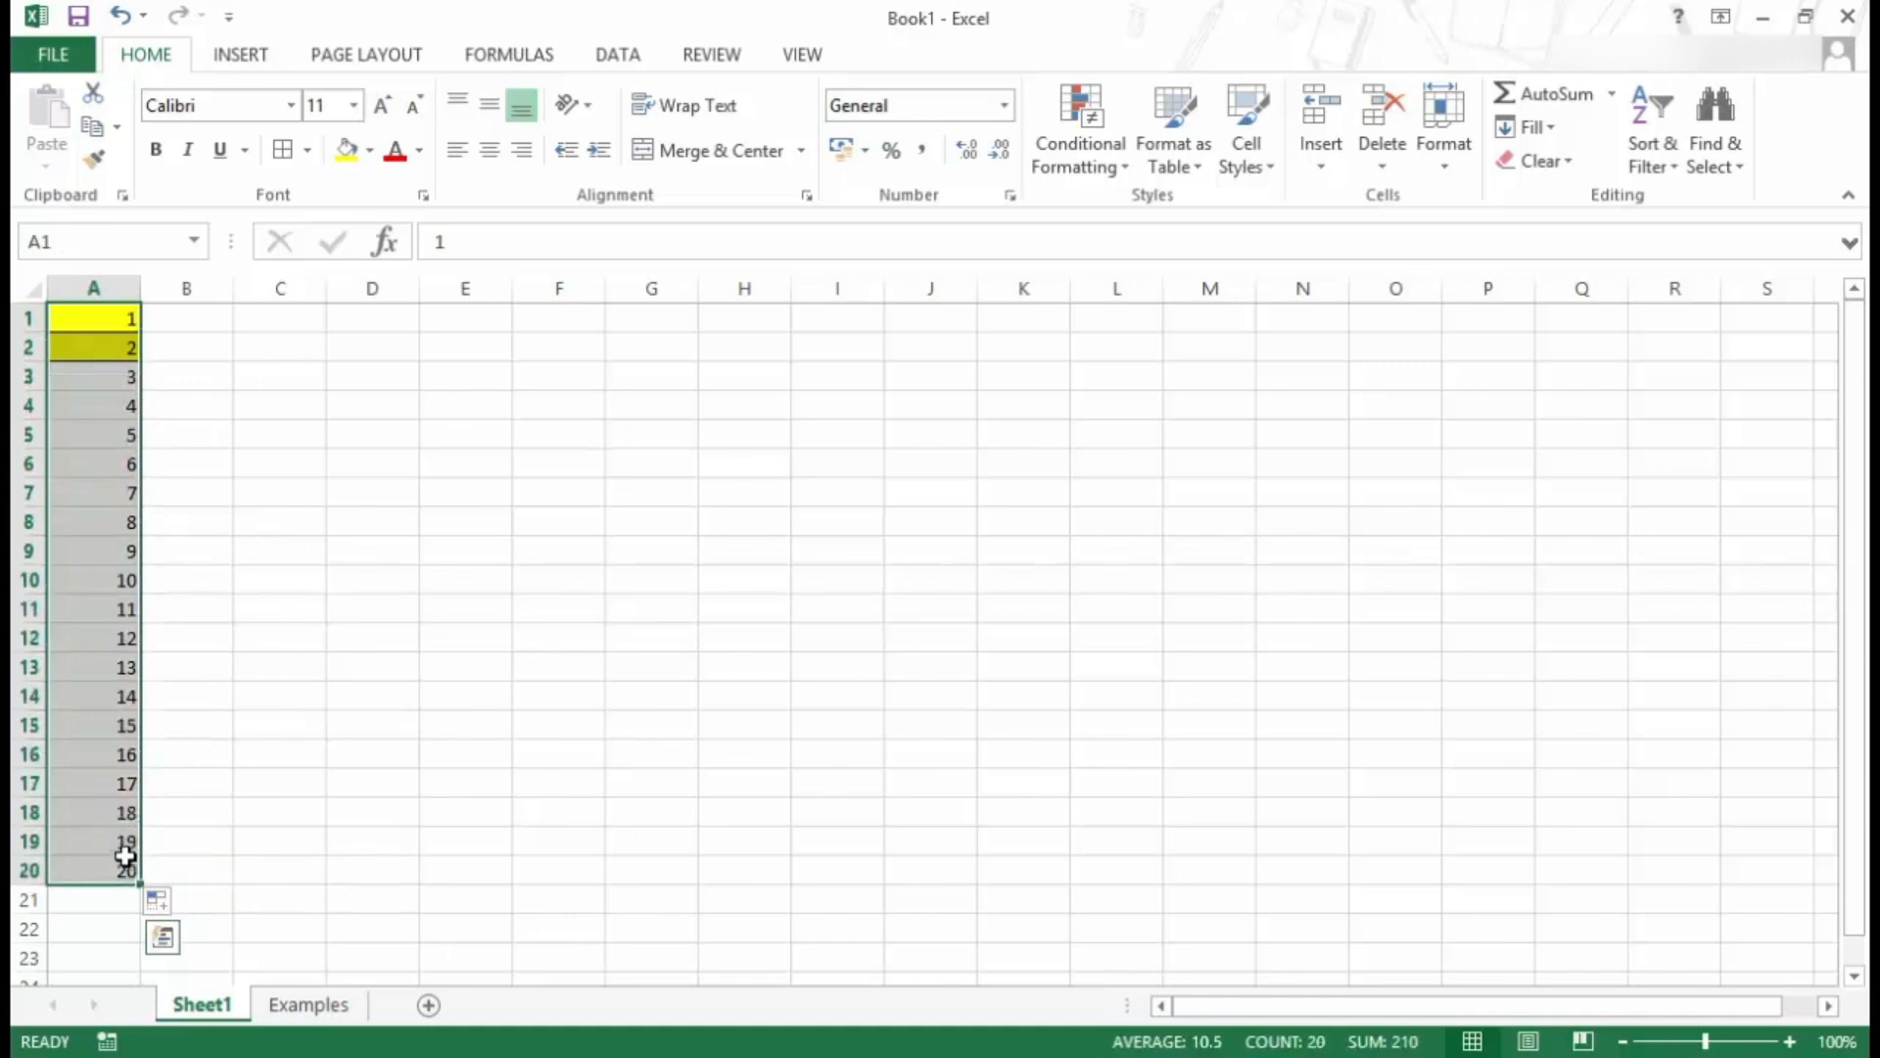
{"action": "key", "text": "Delete"}
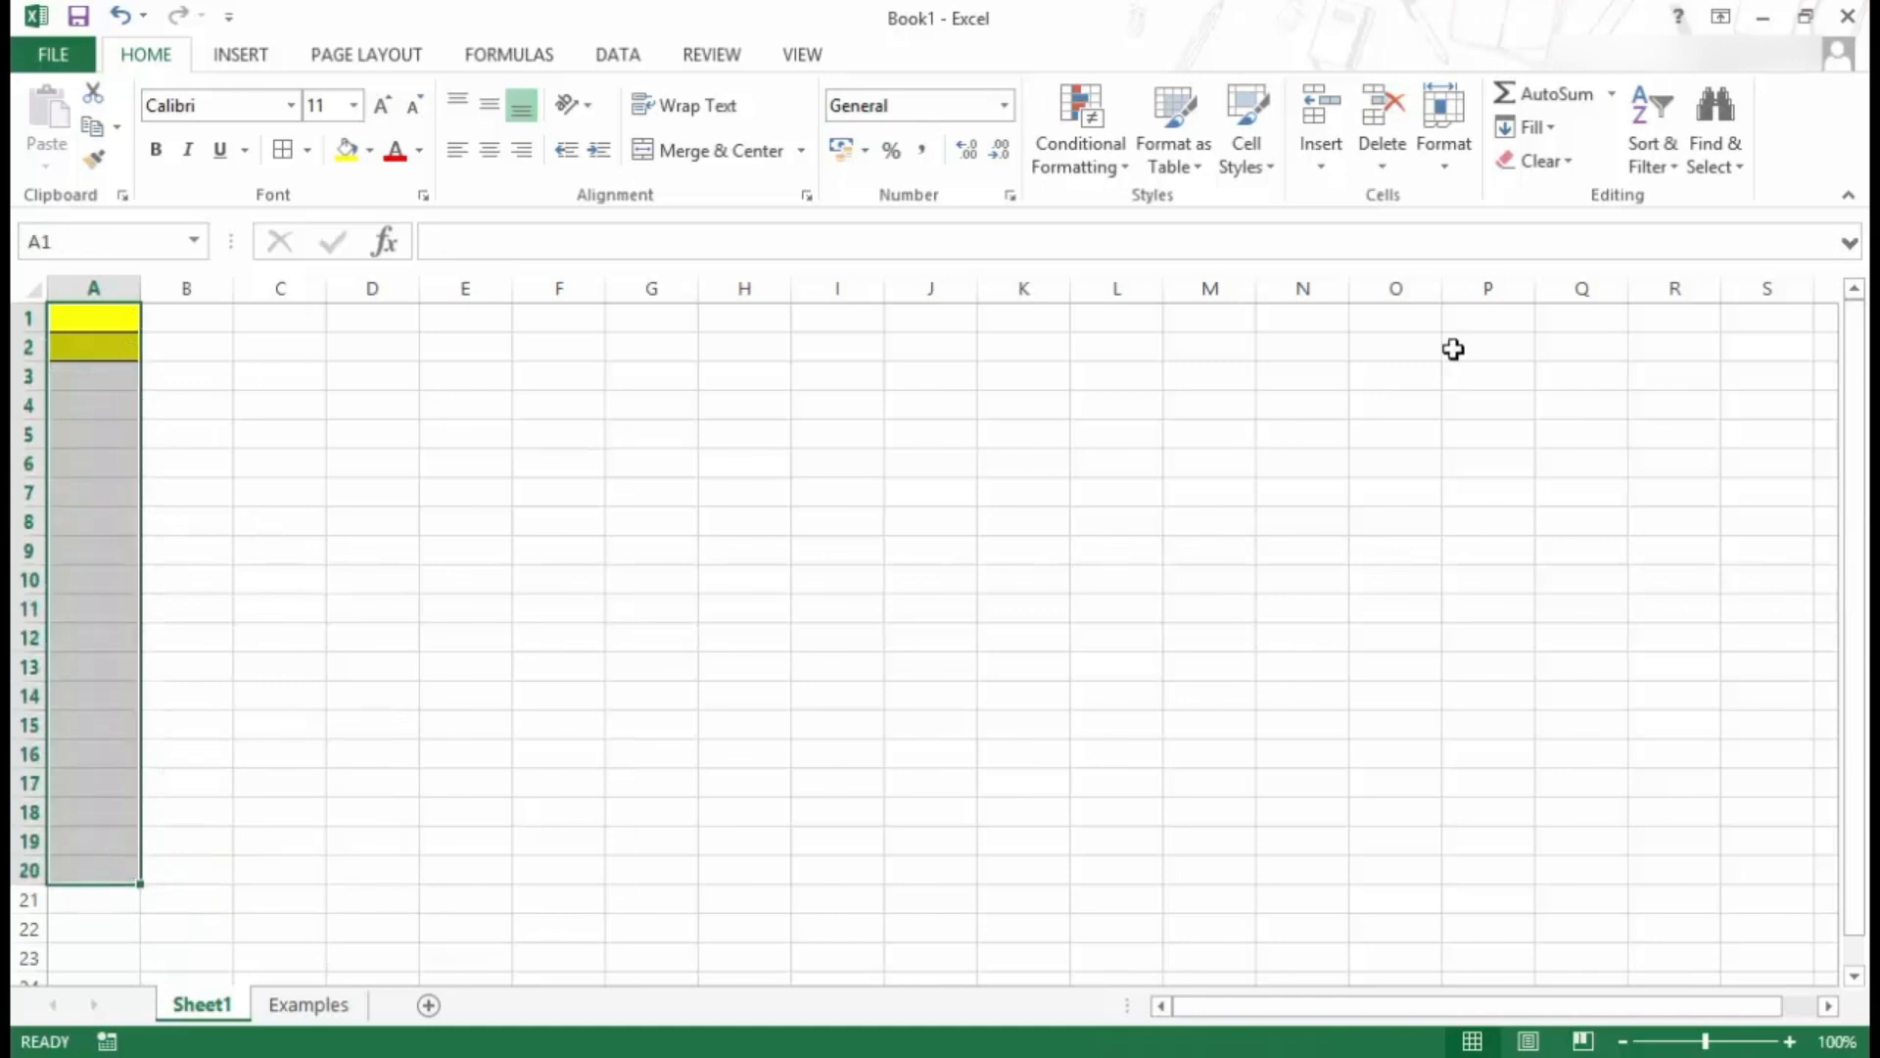
{"action": "left_click", "coordinate": [1545, 161]}
{"action": "left_click", "coordinate": [1570, 198]}
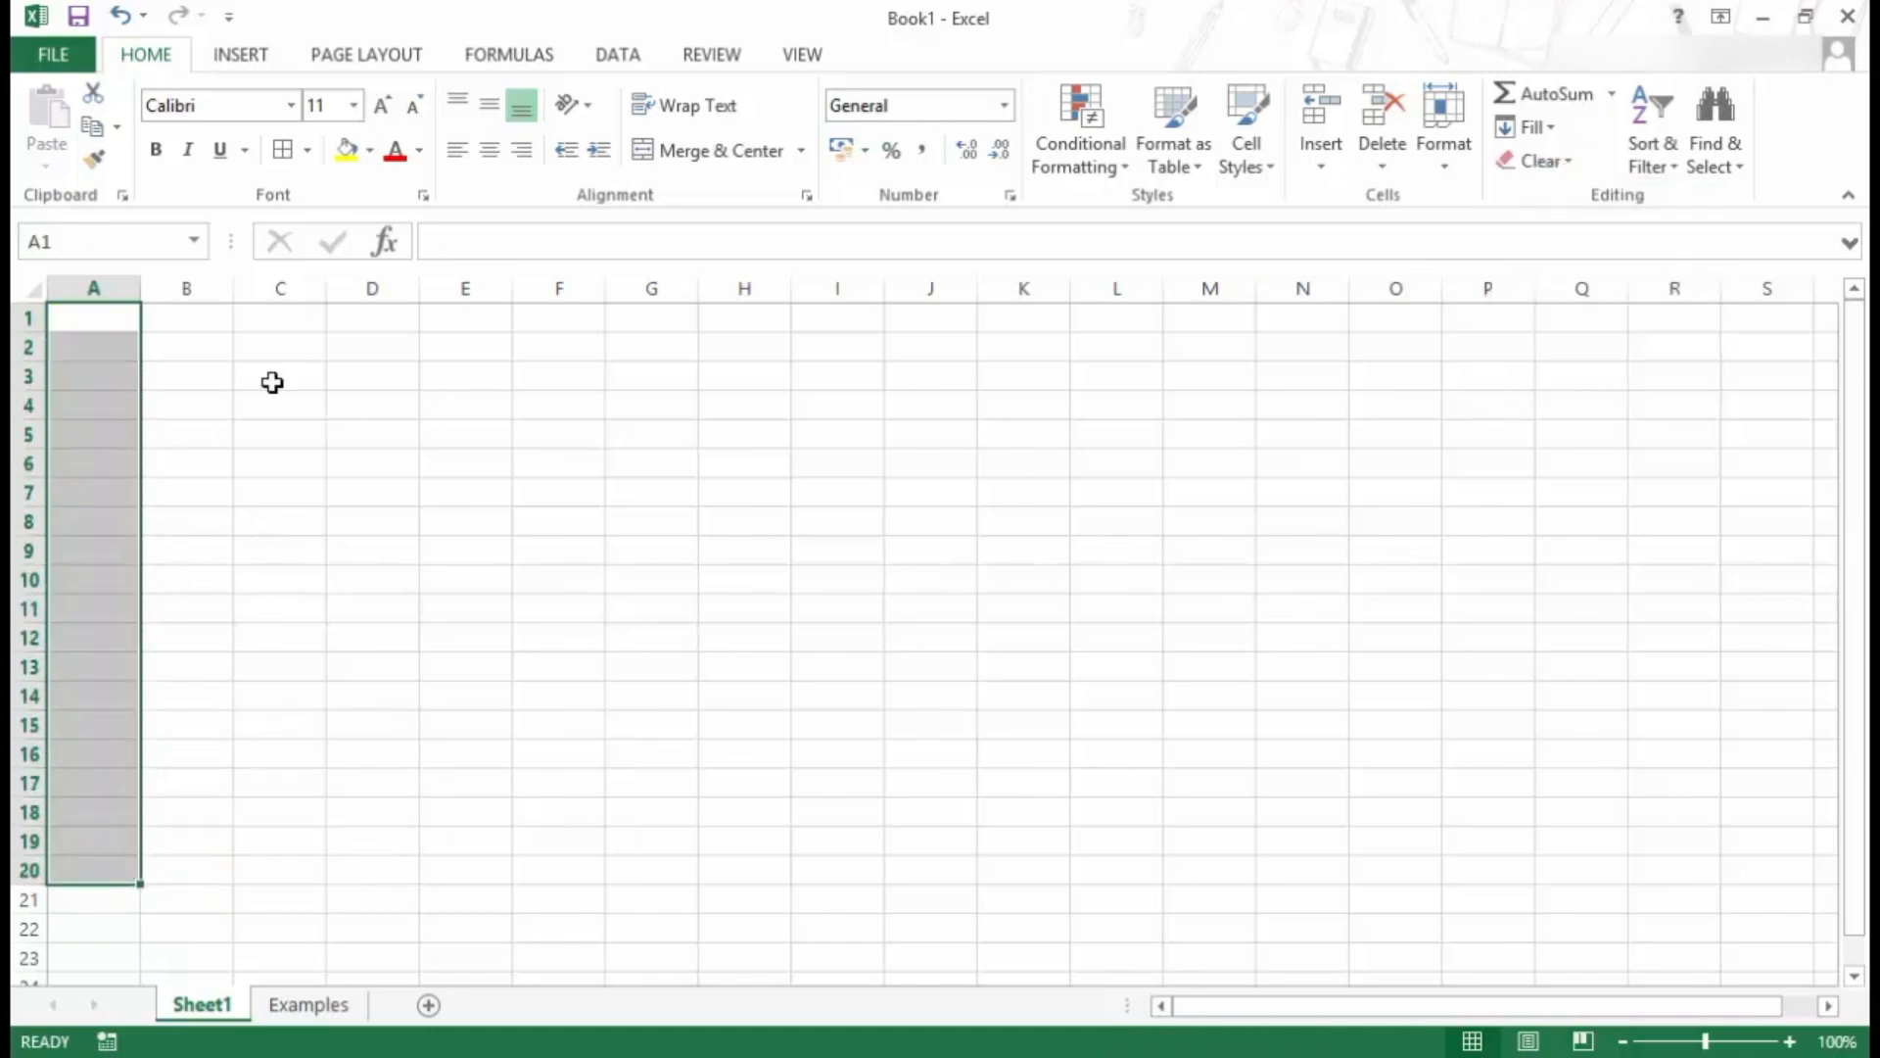
- Enter 1 in cell A1 and 9 in cell A2 as the start of a new series
{"action": "left_click", "coordinate": [106, 320]}
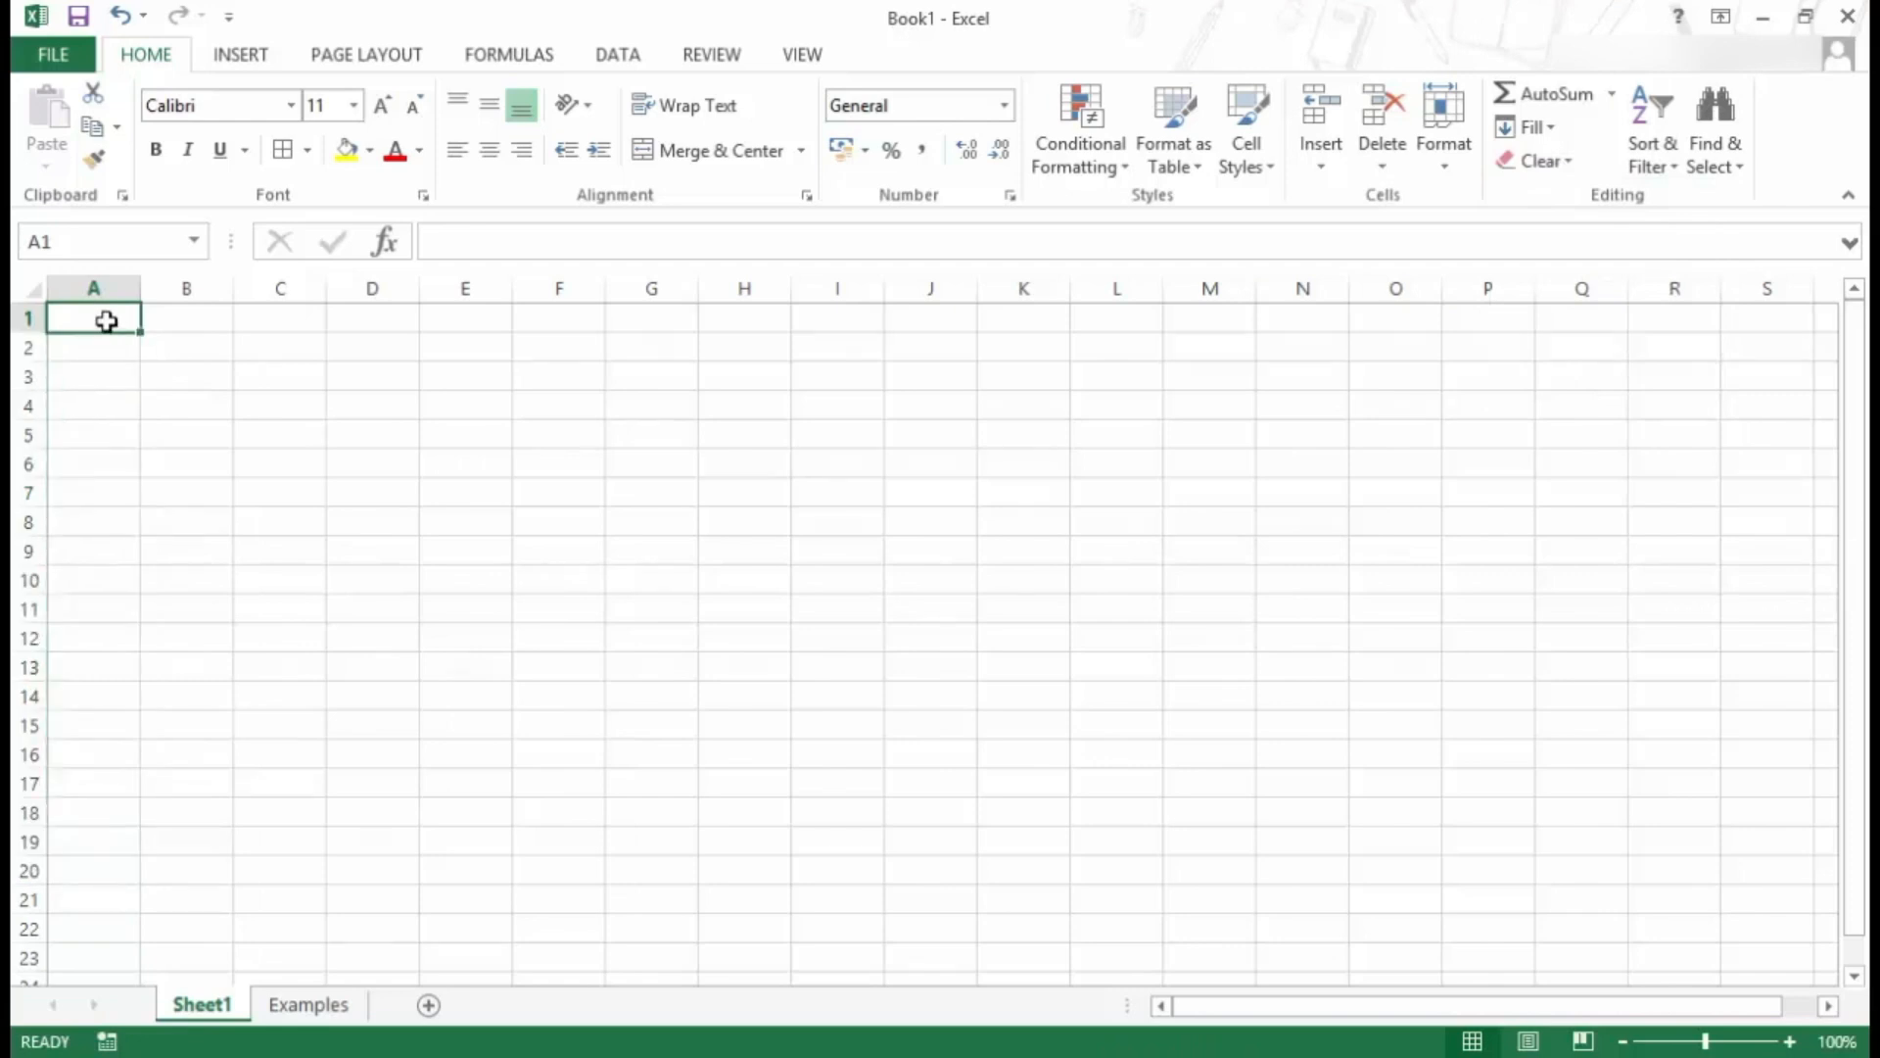
{"action": "type", "text": "1"}
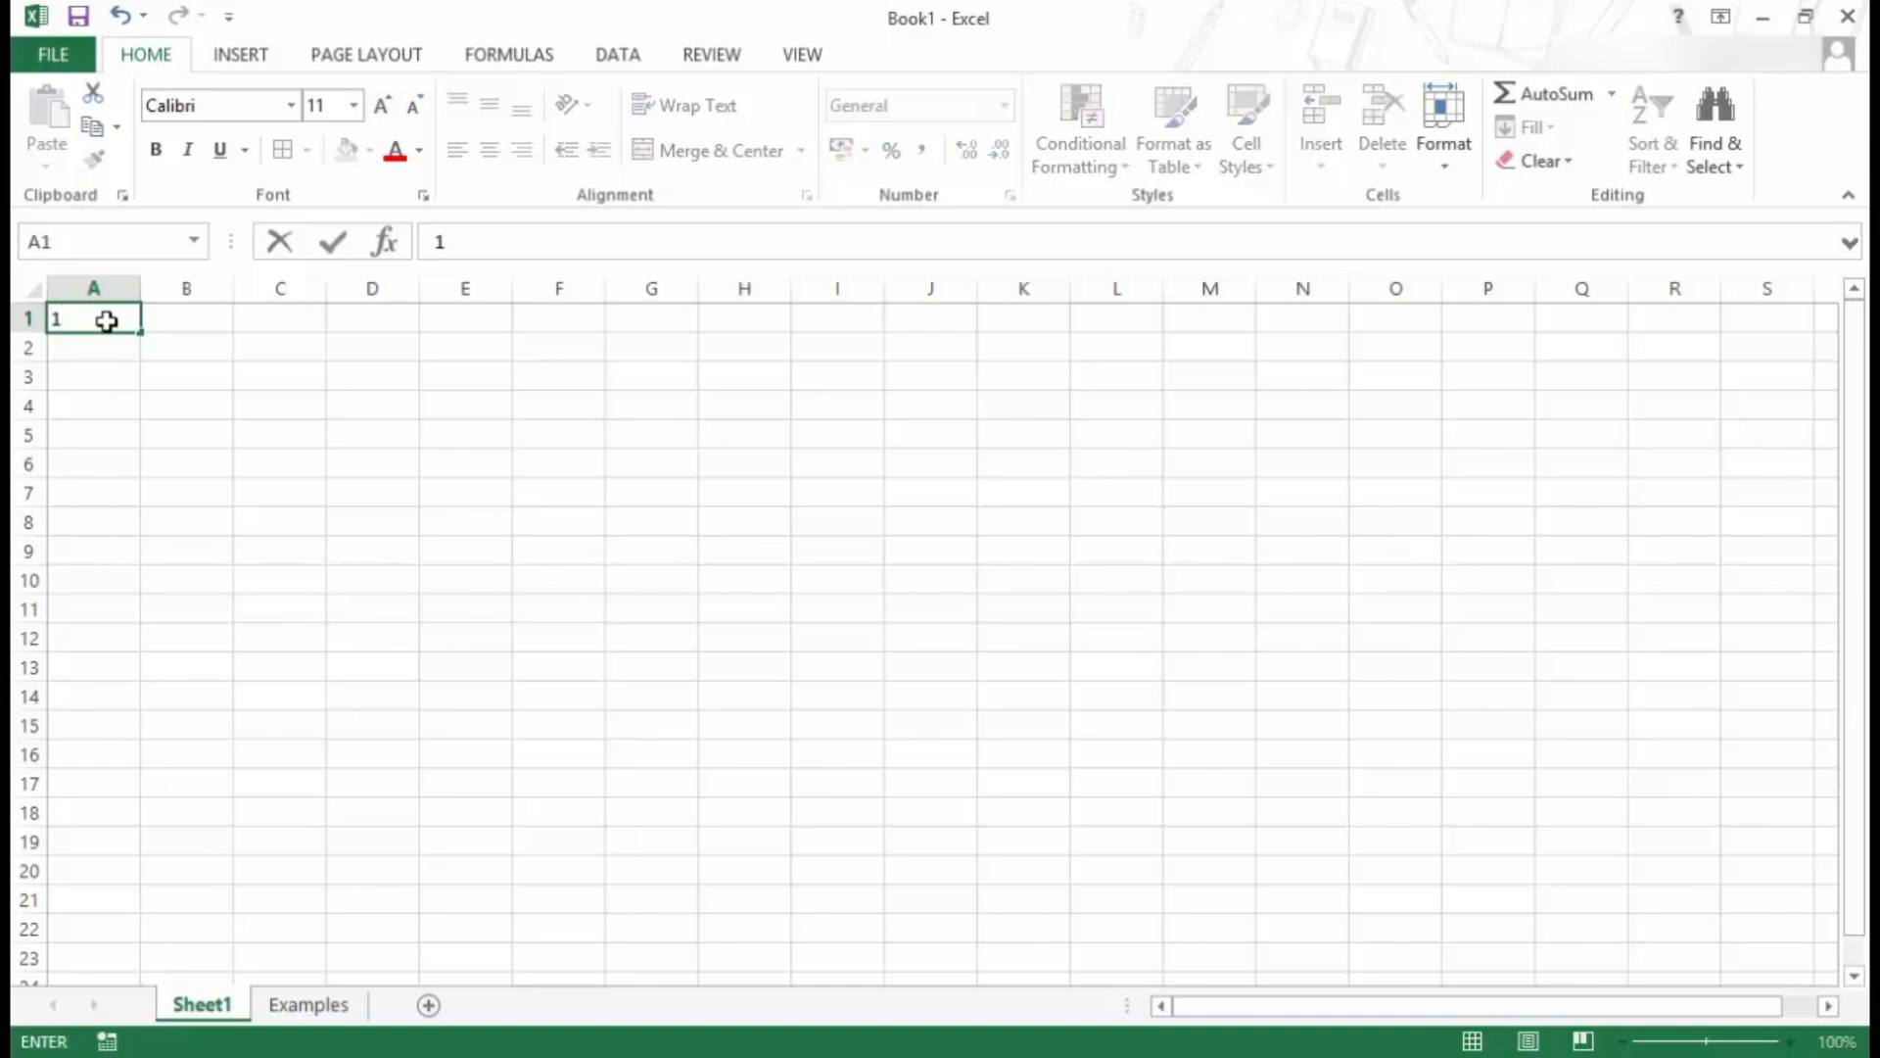
{"action": "key", "text": "Return"}
{"action": "type", "text": "9"}
{"action": "key", "text": "Return"}
- Extend the series from A1:A2 down through A20, and move to cell B1
{"action": "left_click", "coordinate": [106, 320]}
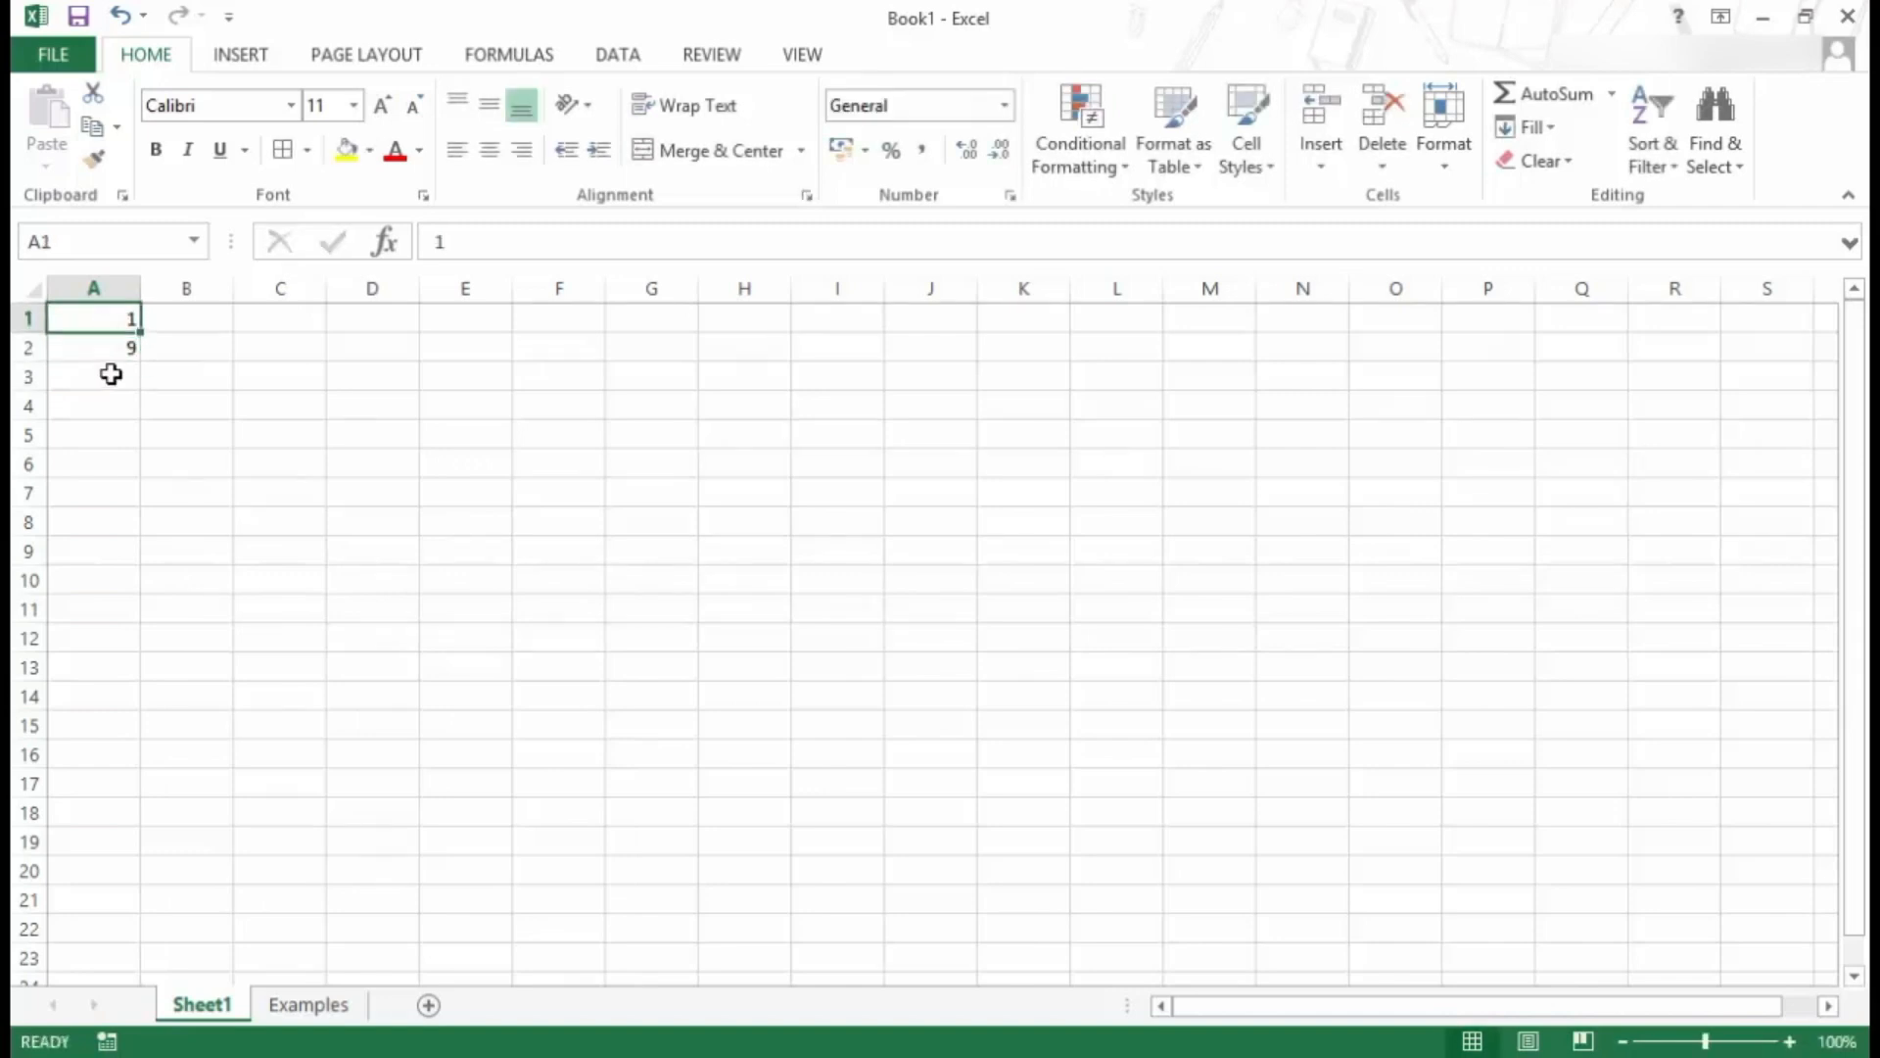
{"action": "left_click_drag", "start_coordinate": [118, 314], "coordinate": [131, 873]}
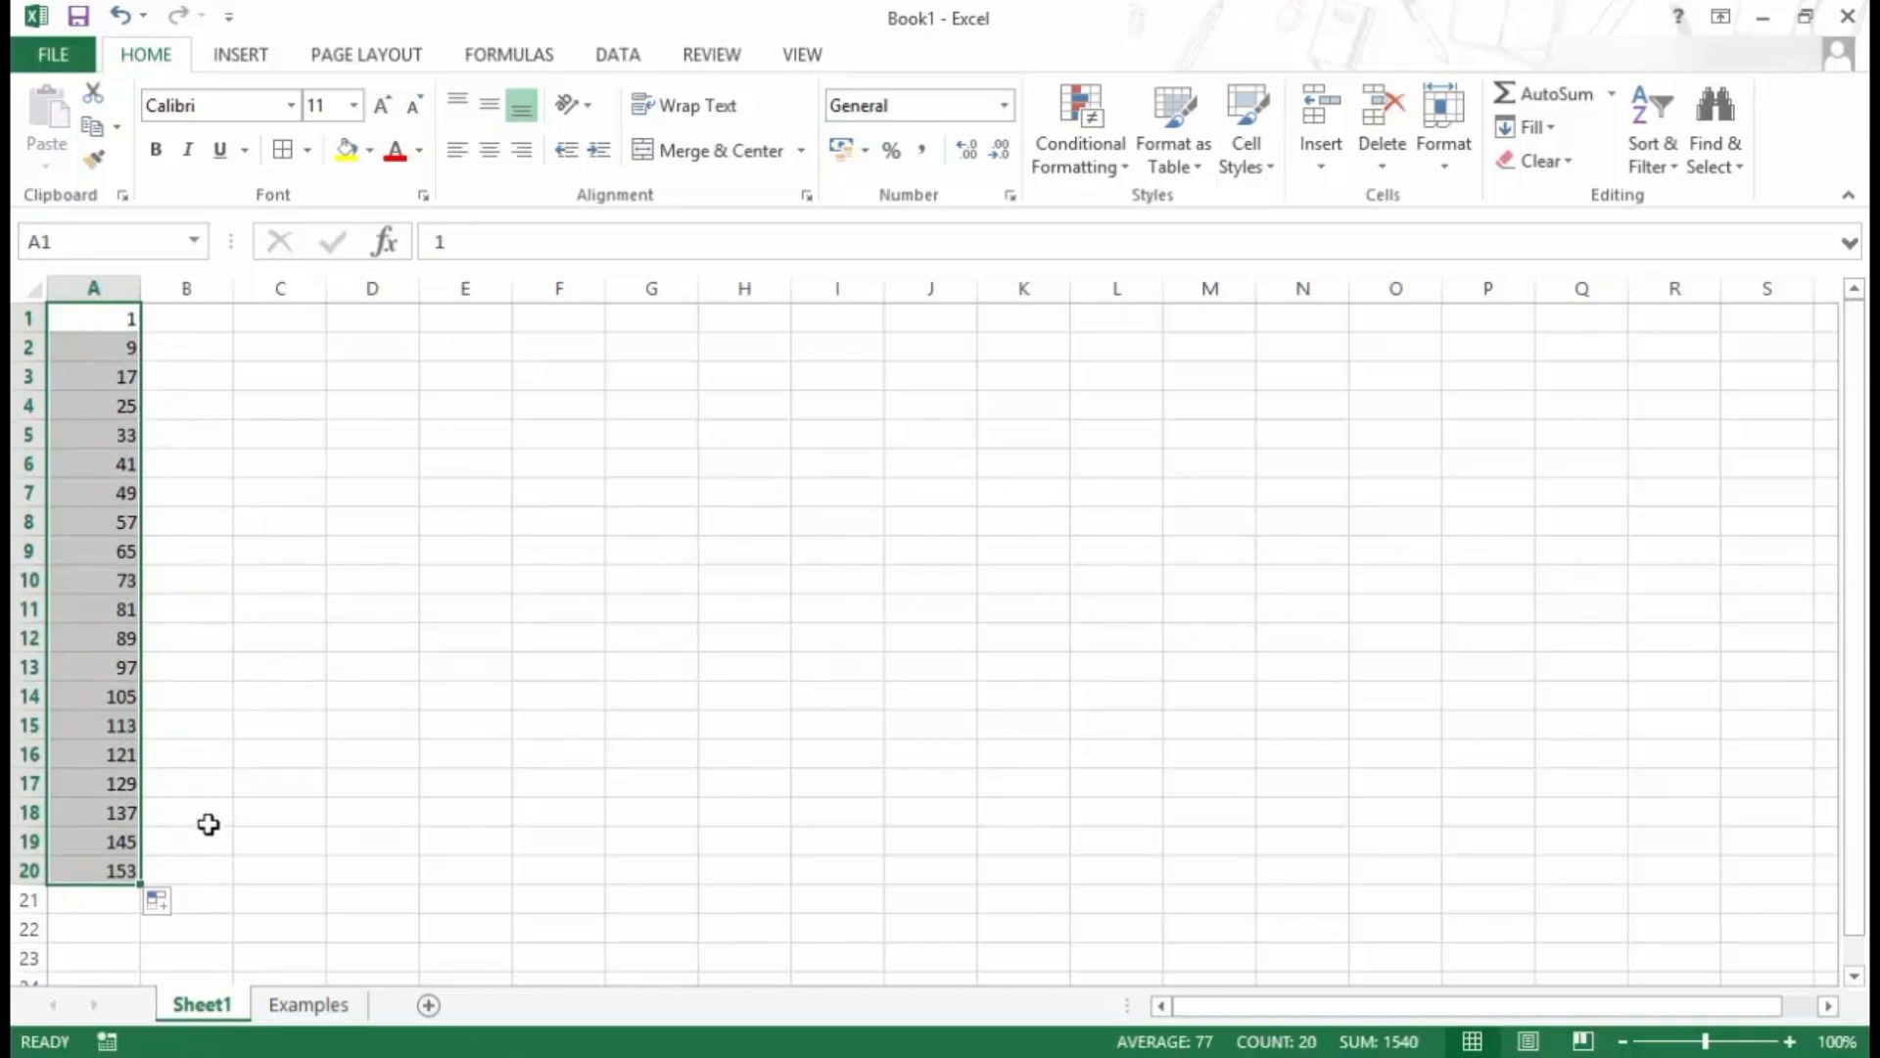
{"action": "key", "text": "Right"}
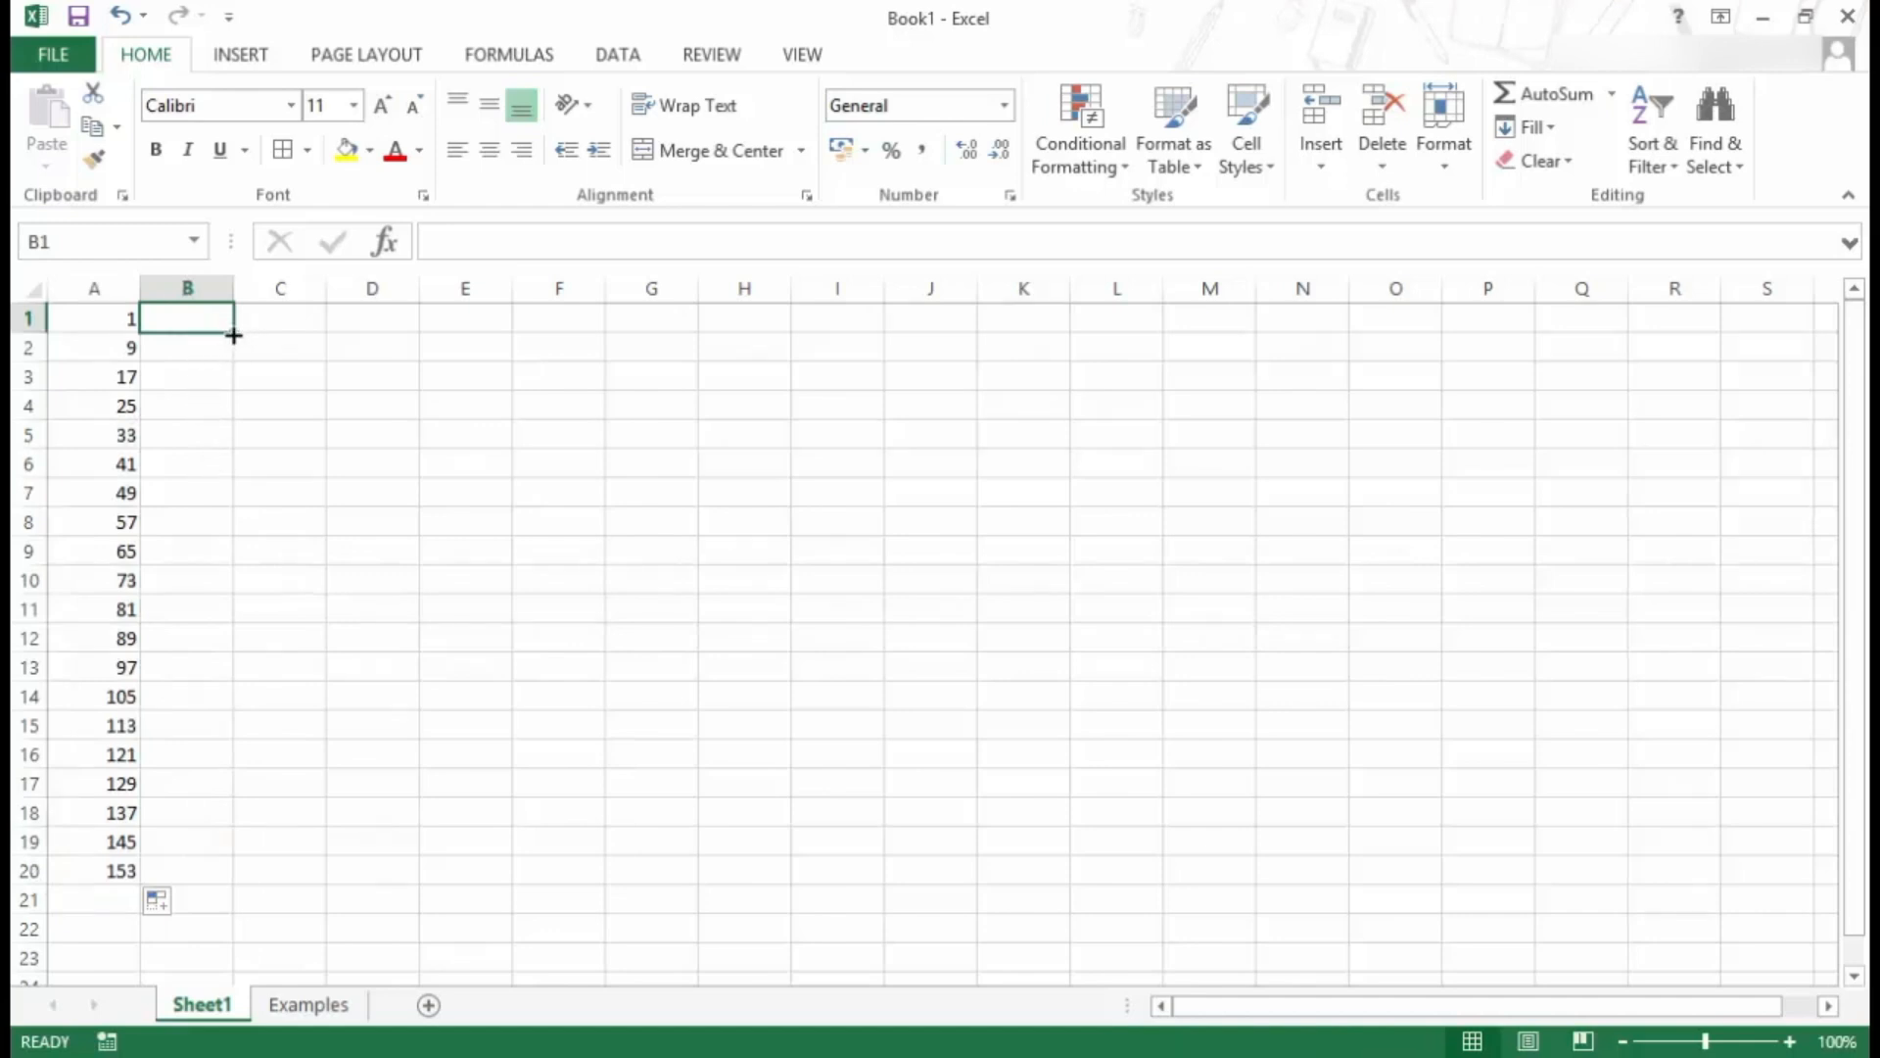
- Toggle "Enable fill handle and cell drag-and-drop" in the advanced Excel options and apply the change
{"action": "left_click", "coordinate": [61, 55]}
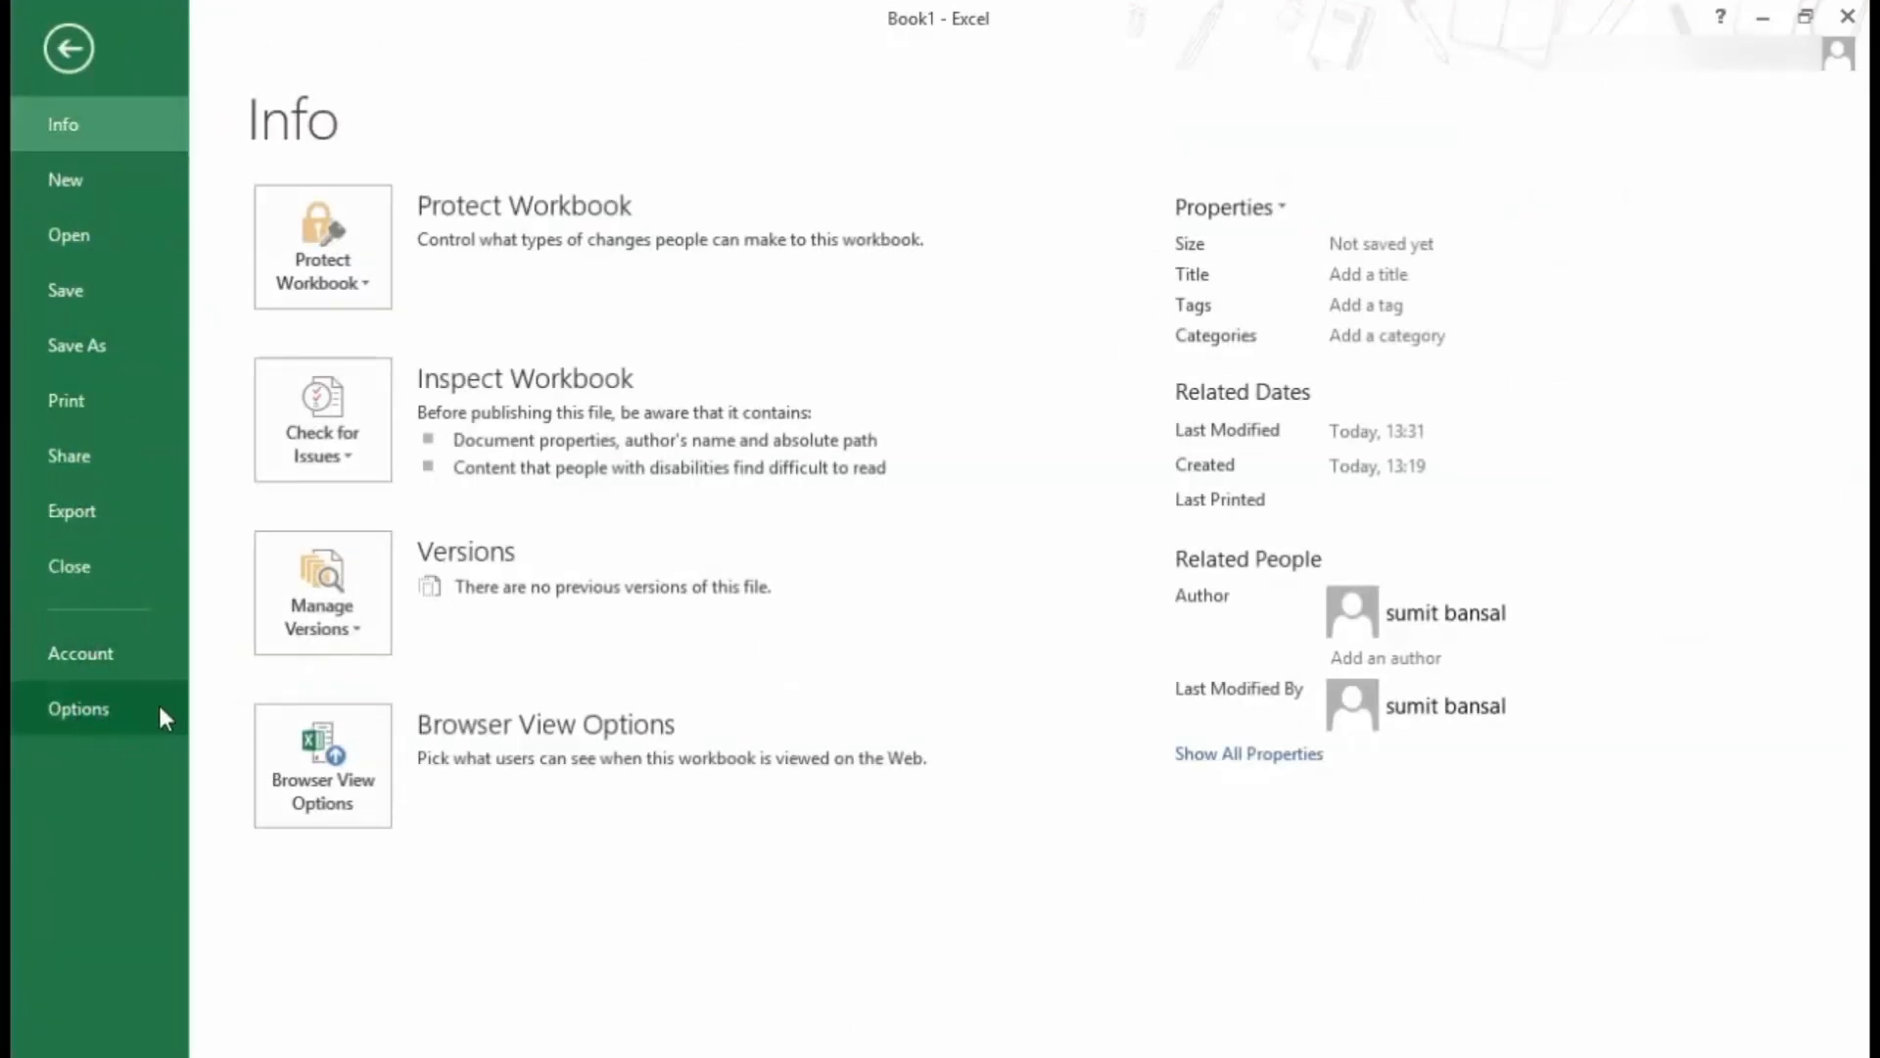
{"action": "left_click", "coordinate": [161, 709]}
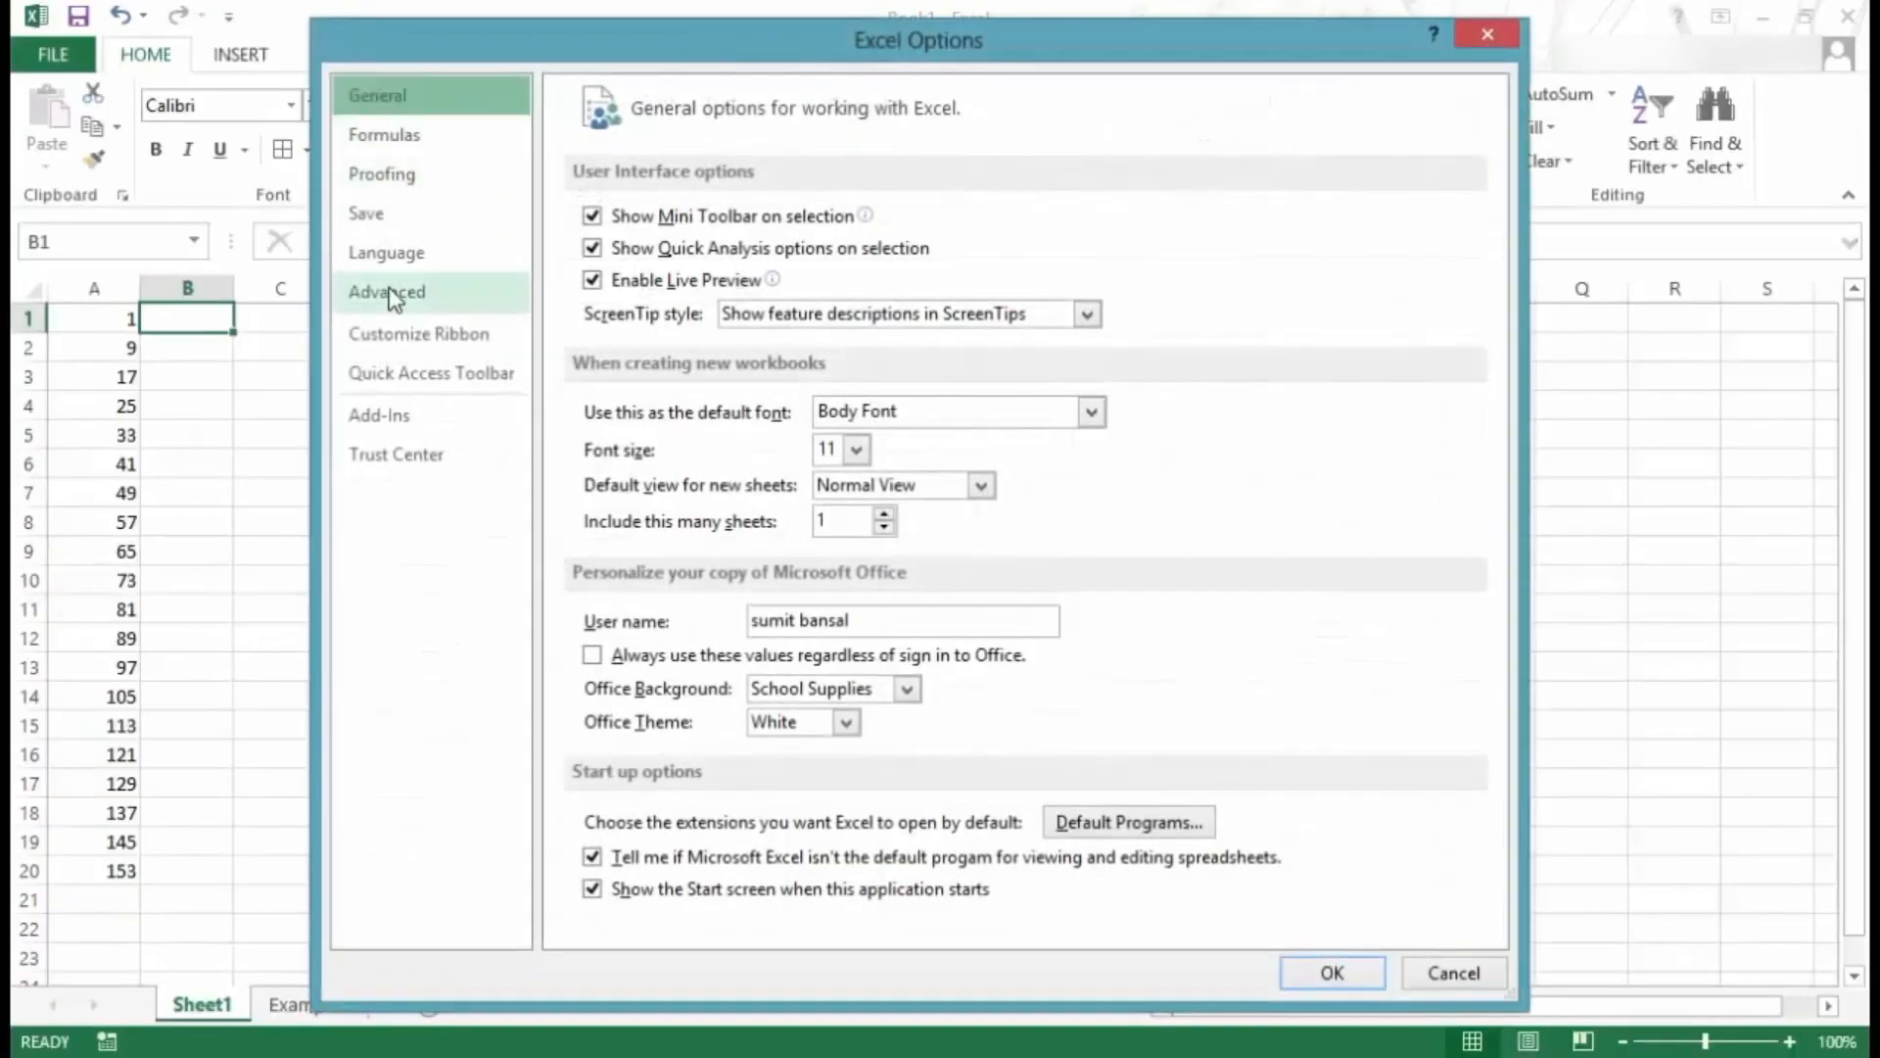
{"action": "left_click", "coordinate": [434, 296]}
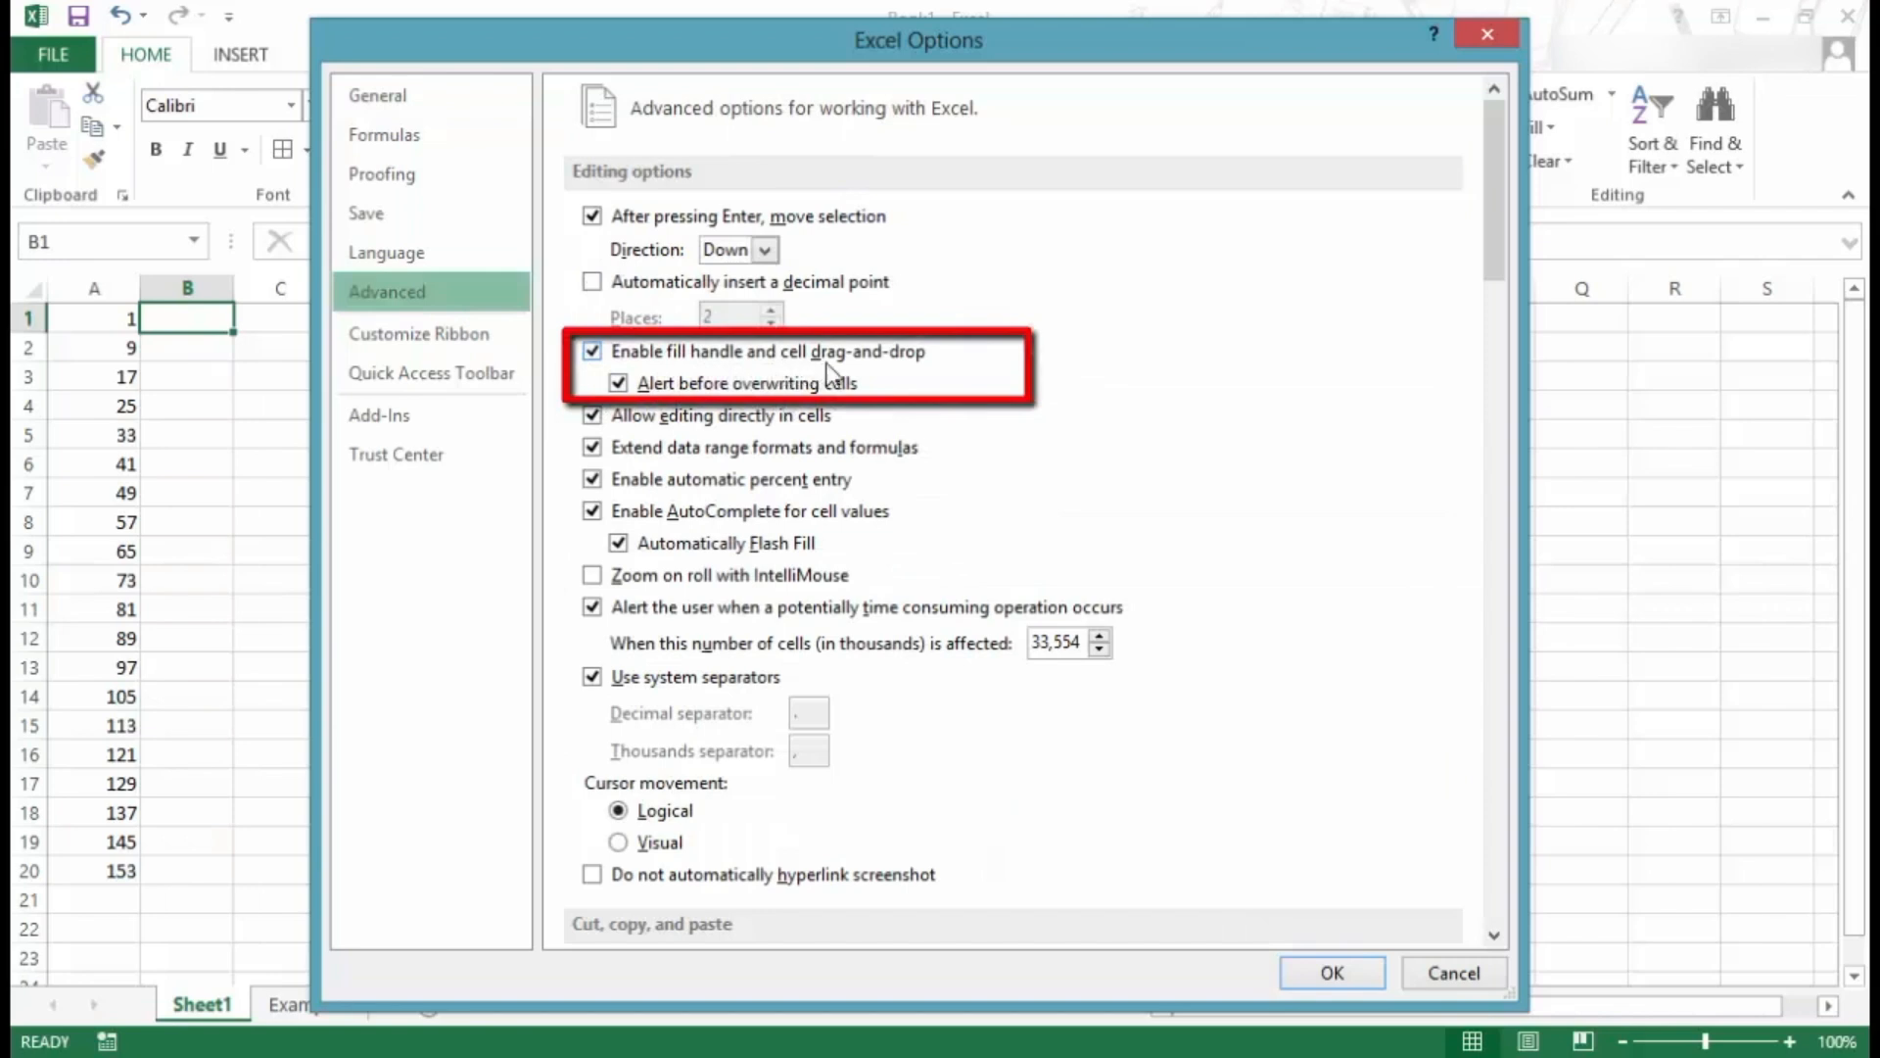
{"action": "left_click", "coordinate": [592, 354]}
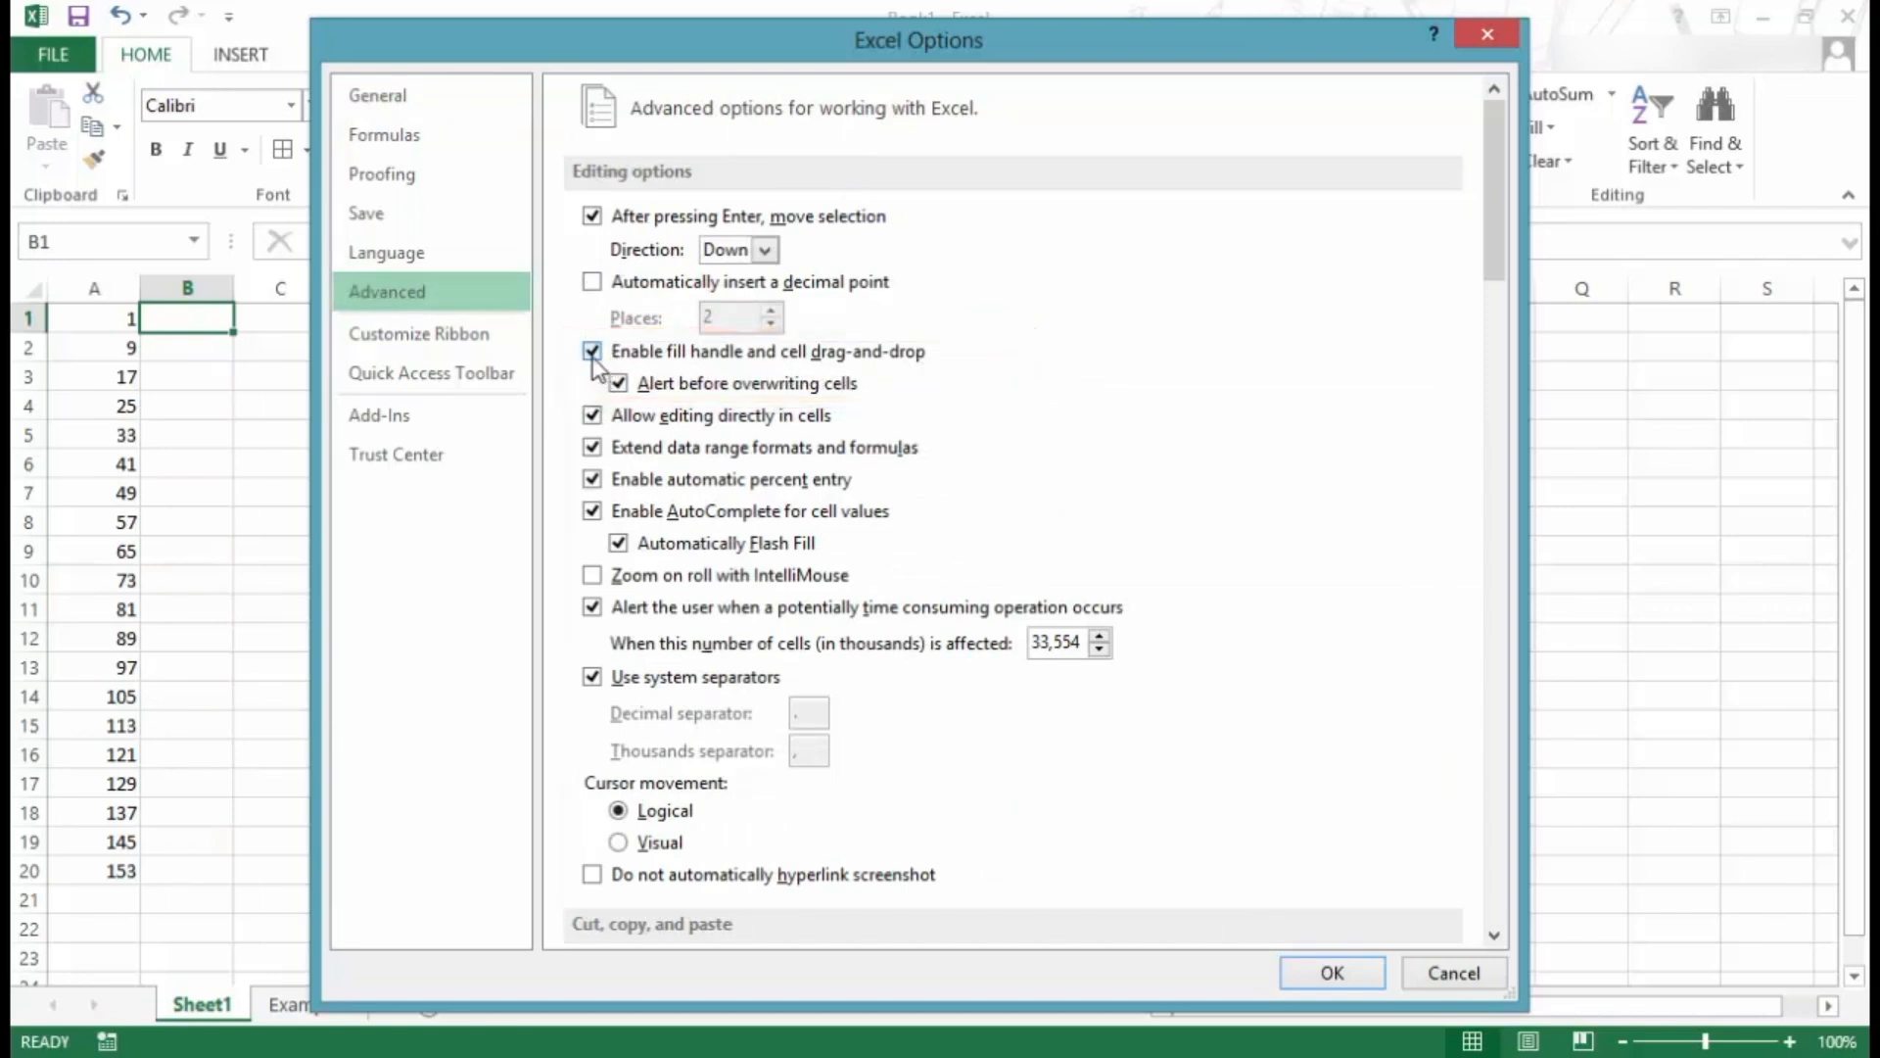
{"action": "left_click", "coordinate": [1332, 972]}
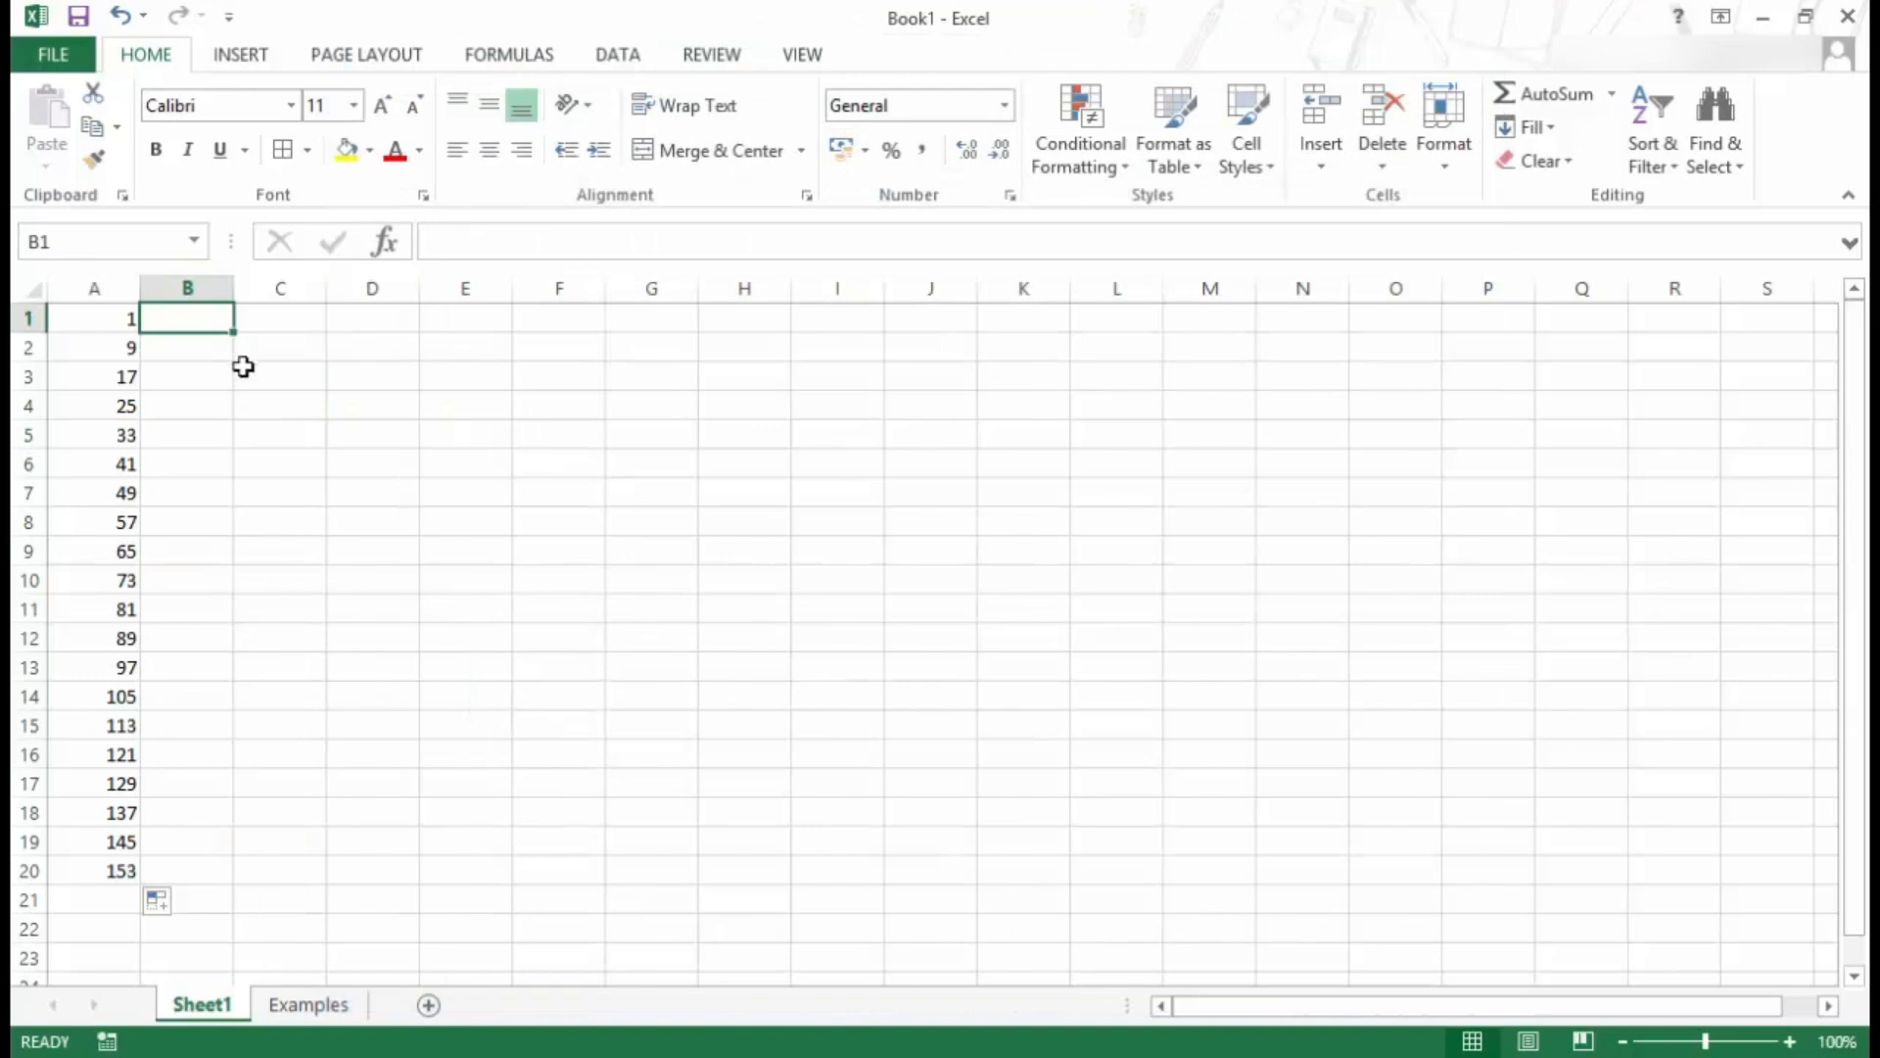
- Turn on "Enable fill handle and cell drag-and-drop" in the advanced Excel options and apply the change
{"action": "left_click", "coordinate": [51, 61]}
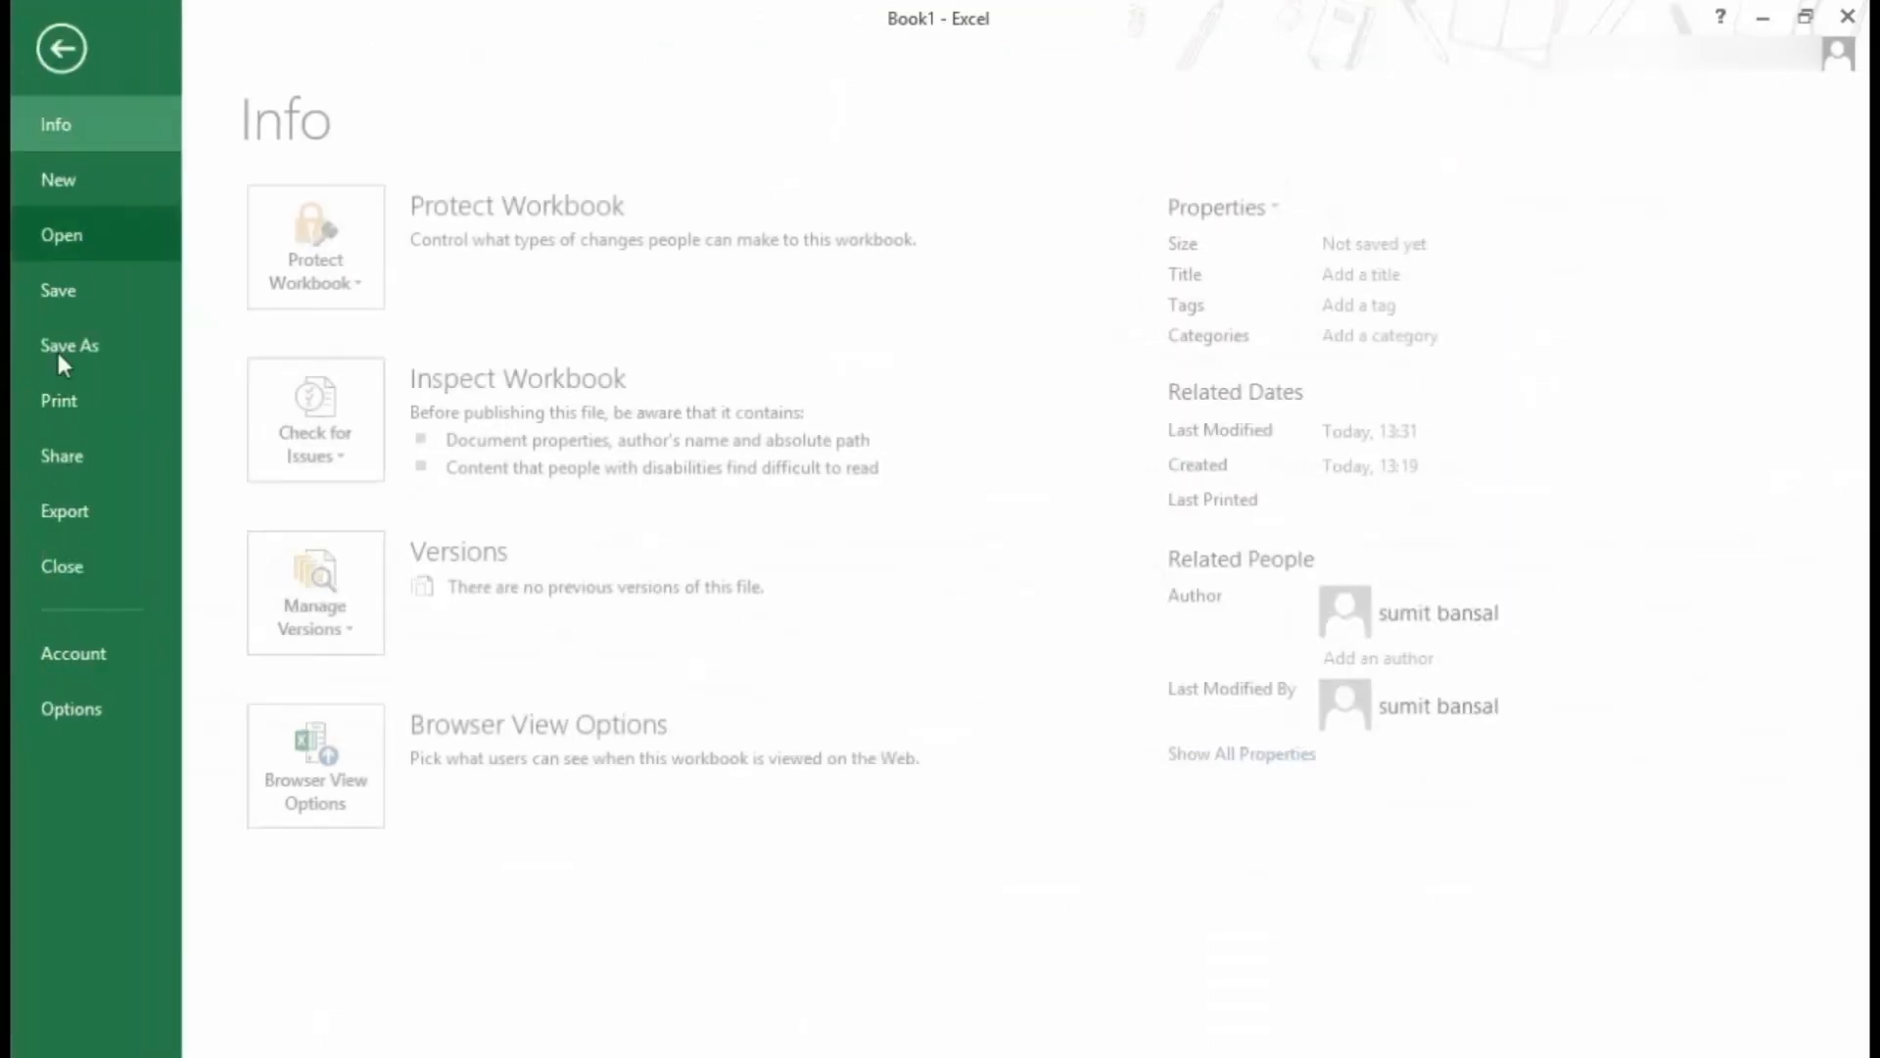
{"action": "left_click", "coordinate": [76, 707]}
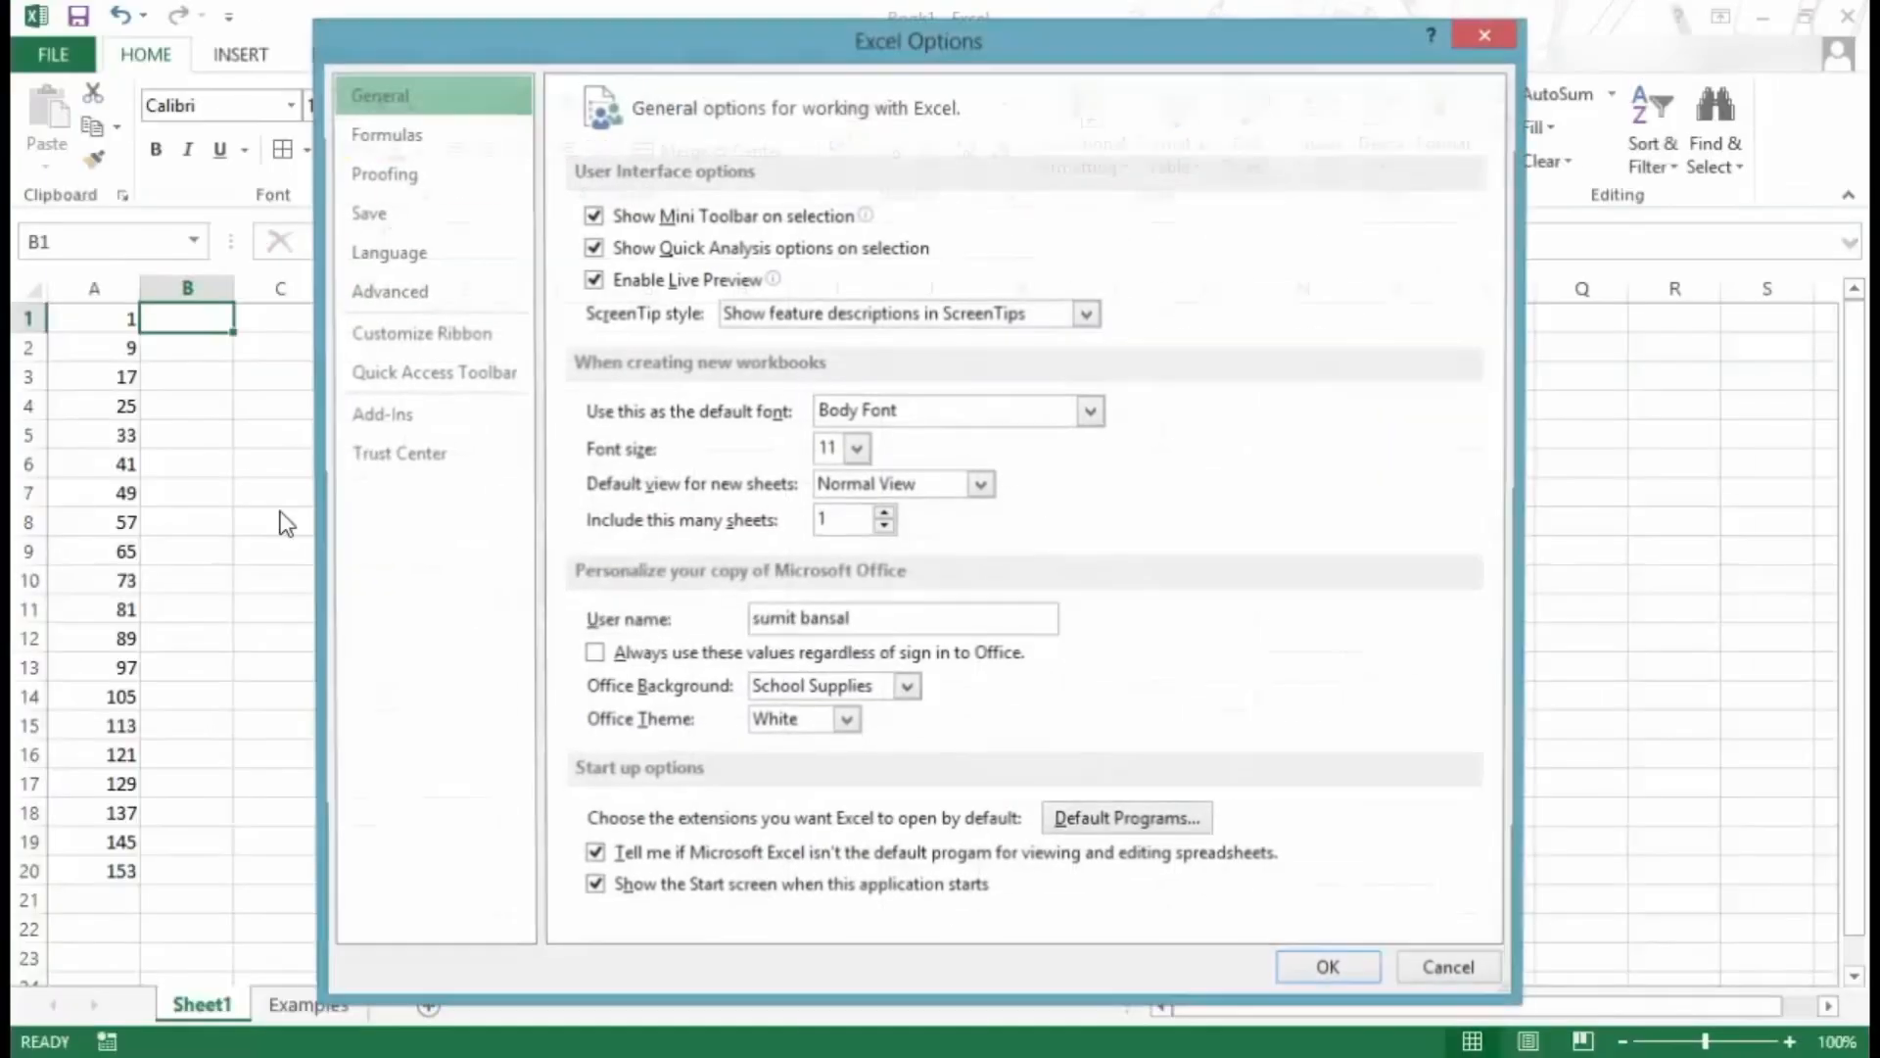
{"action": "left_click", "coordinate": [400, 294]}
{"action": "left_click", "coordinate": [593, 352]}
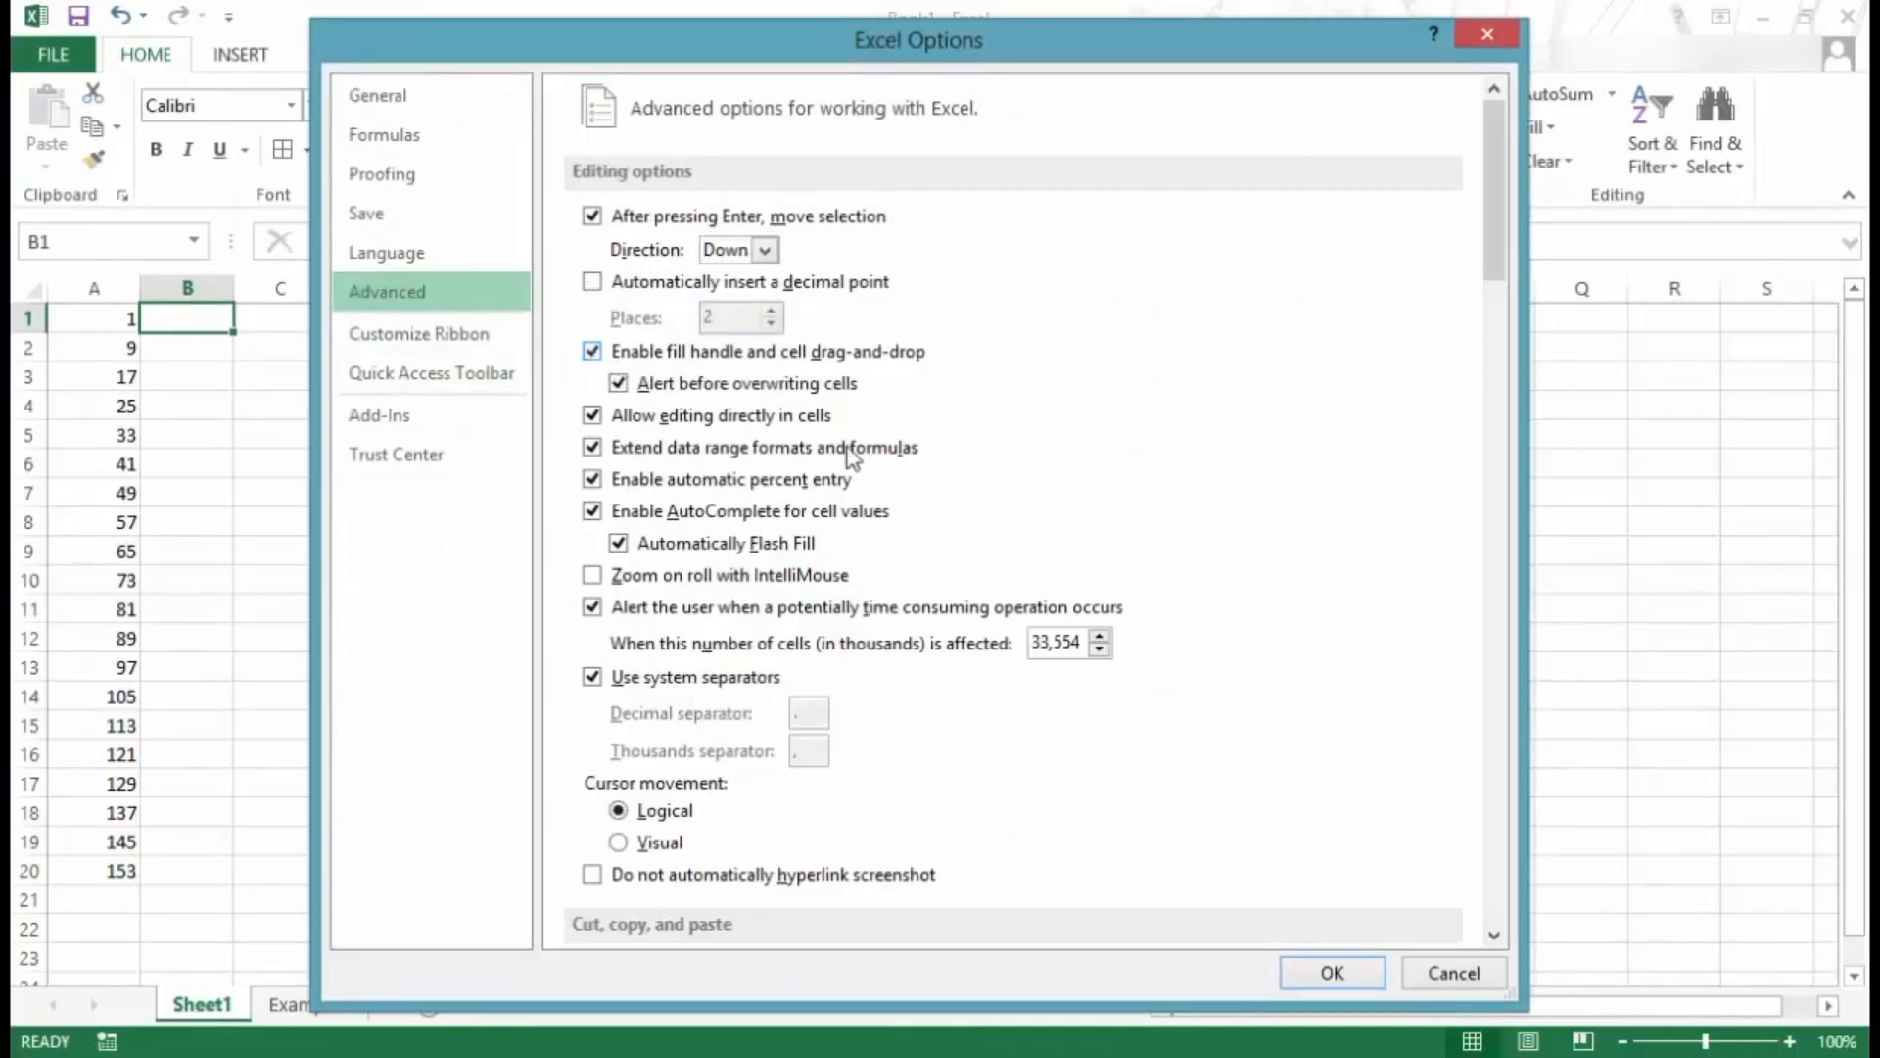
{"action": "left_click", "coordinate": [1334, 971]}
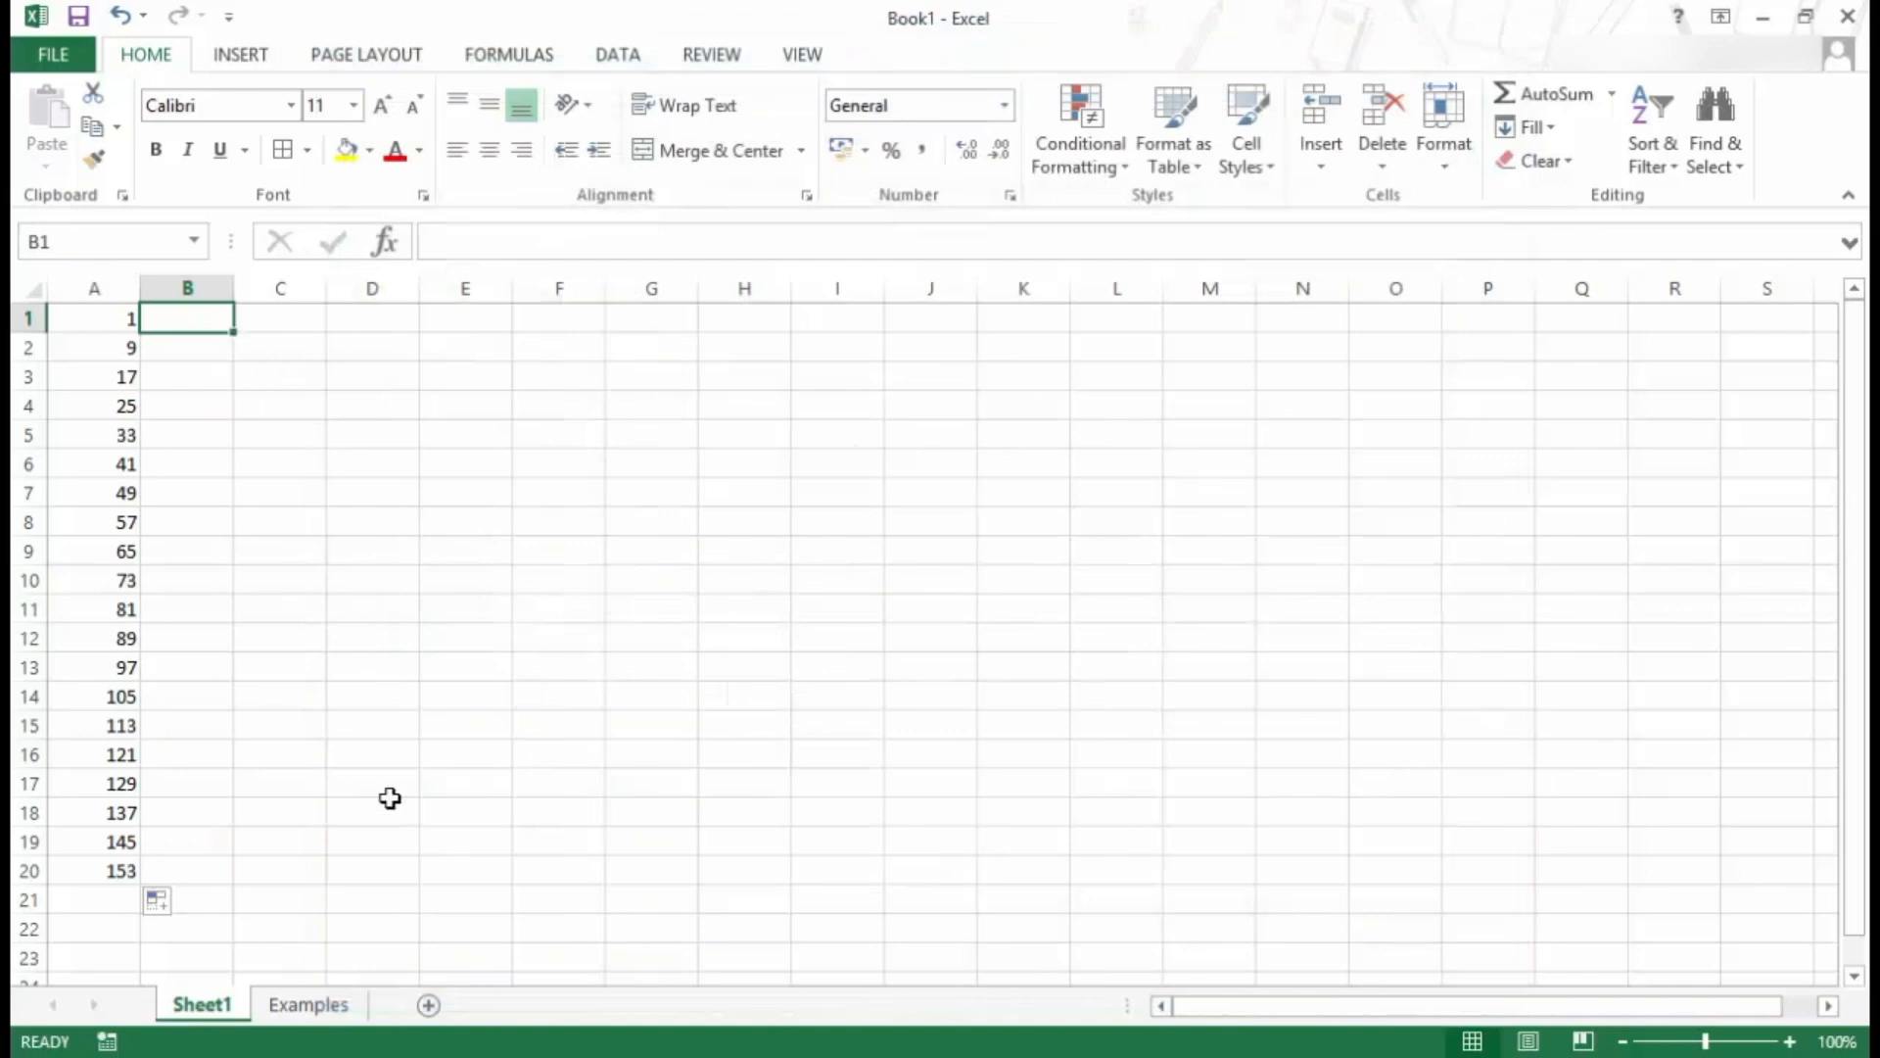
- Clear cells A2:A20 and enter 2 in cell A2, leaving A1:A2 selected as the start of a series
{"action": "left_click_drag", "start_coordinate": [114, 349], "coordinate": [108, 870]}
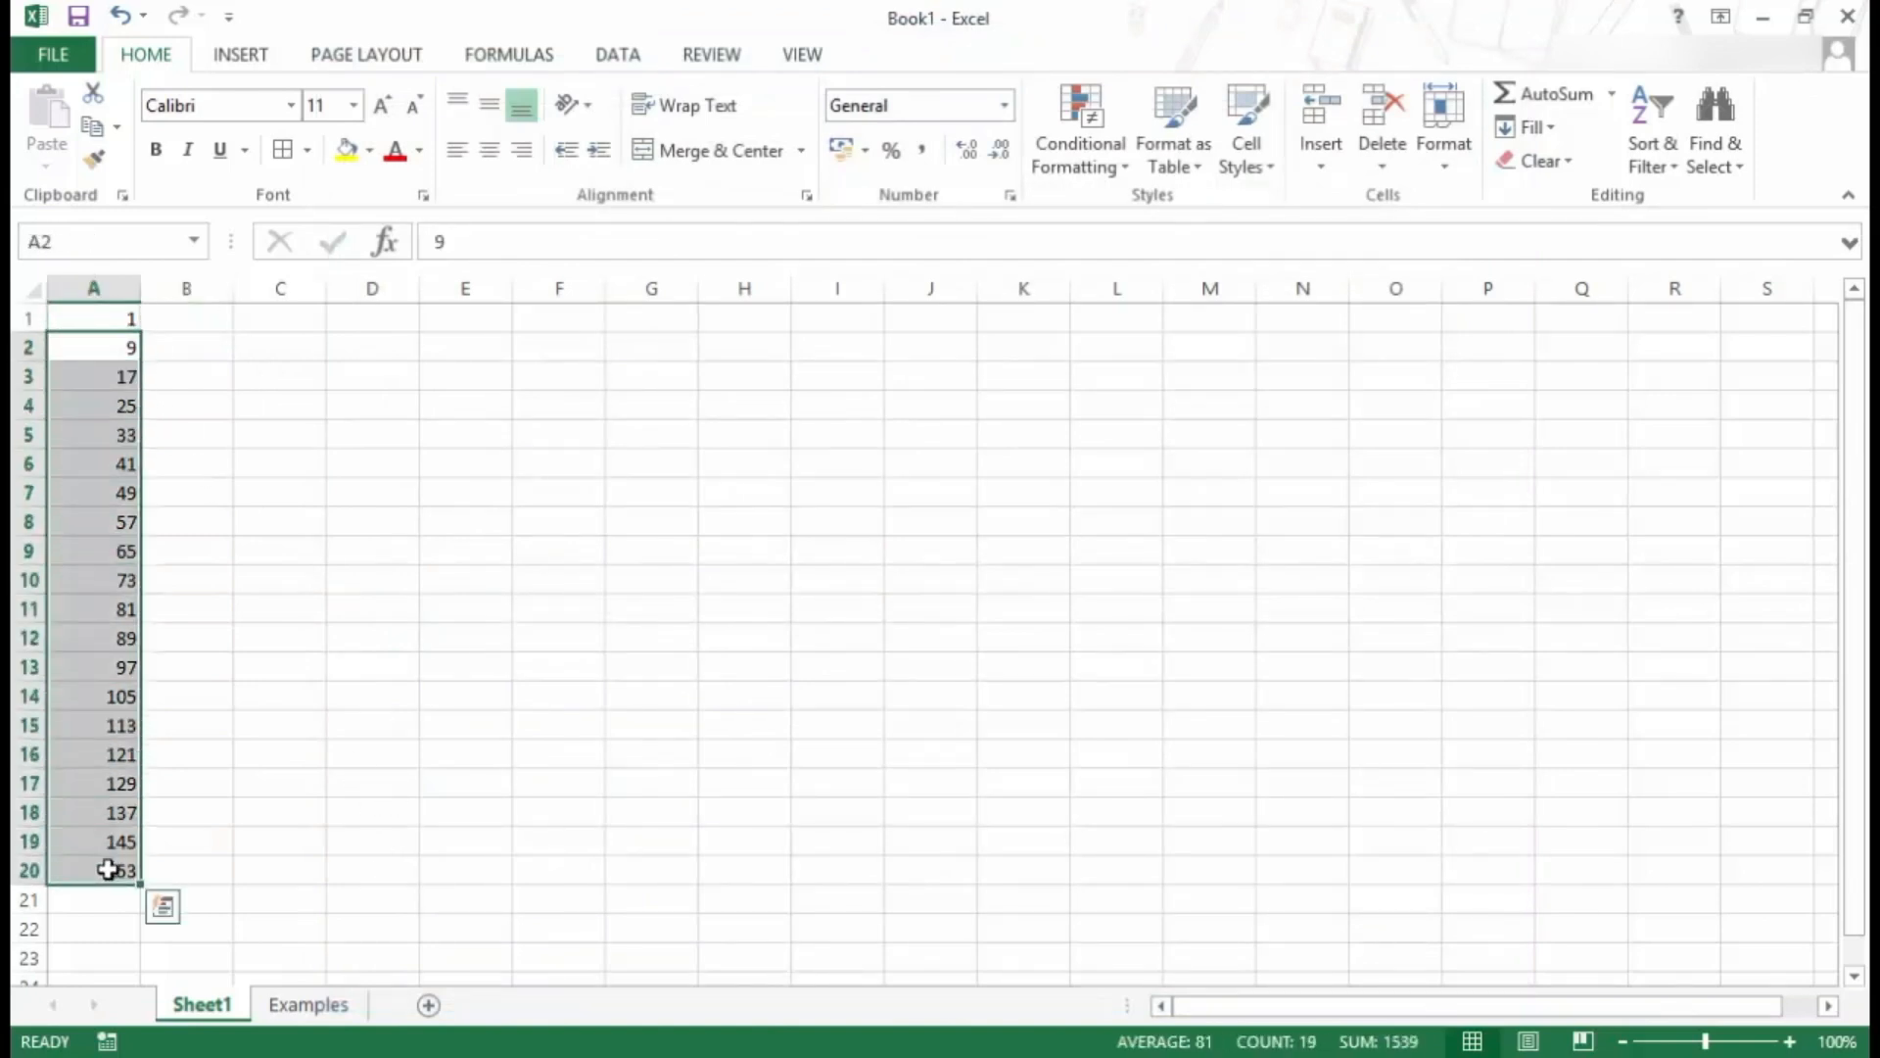
{"action": "key", "text": "Delete"}
{"action": "key", "text": "Up"}
{"action": "key", "text": "Down"}
{"action": "type", "text": "2"}
{"action": "key", "text": "Up"}
{"action": "key", "text": "shift+Down"}
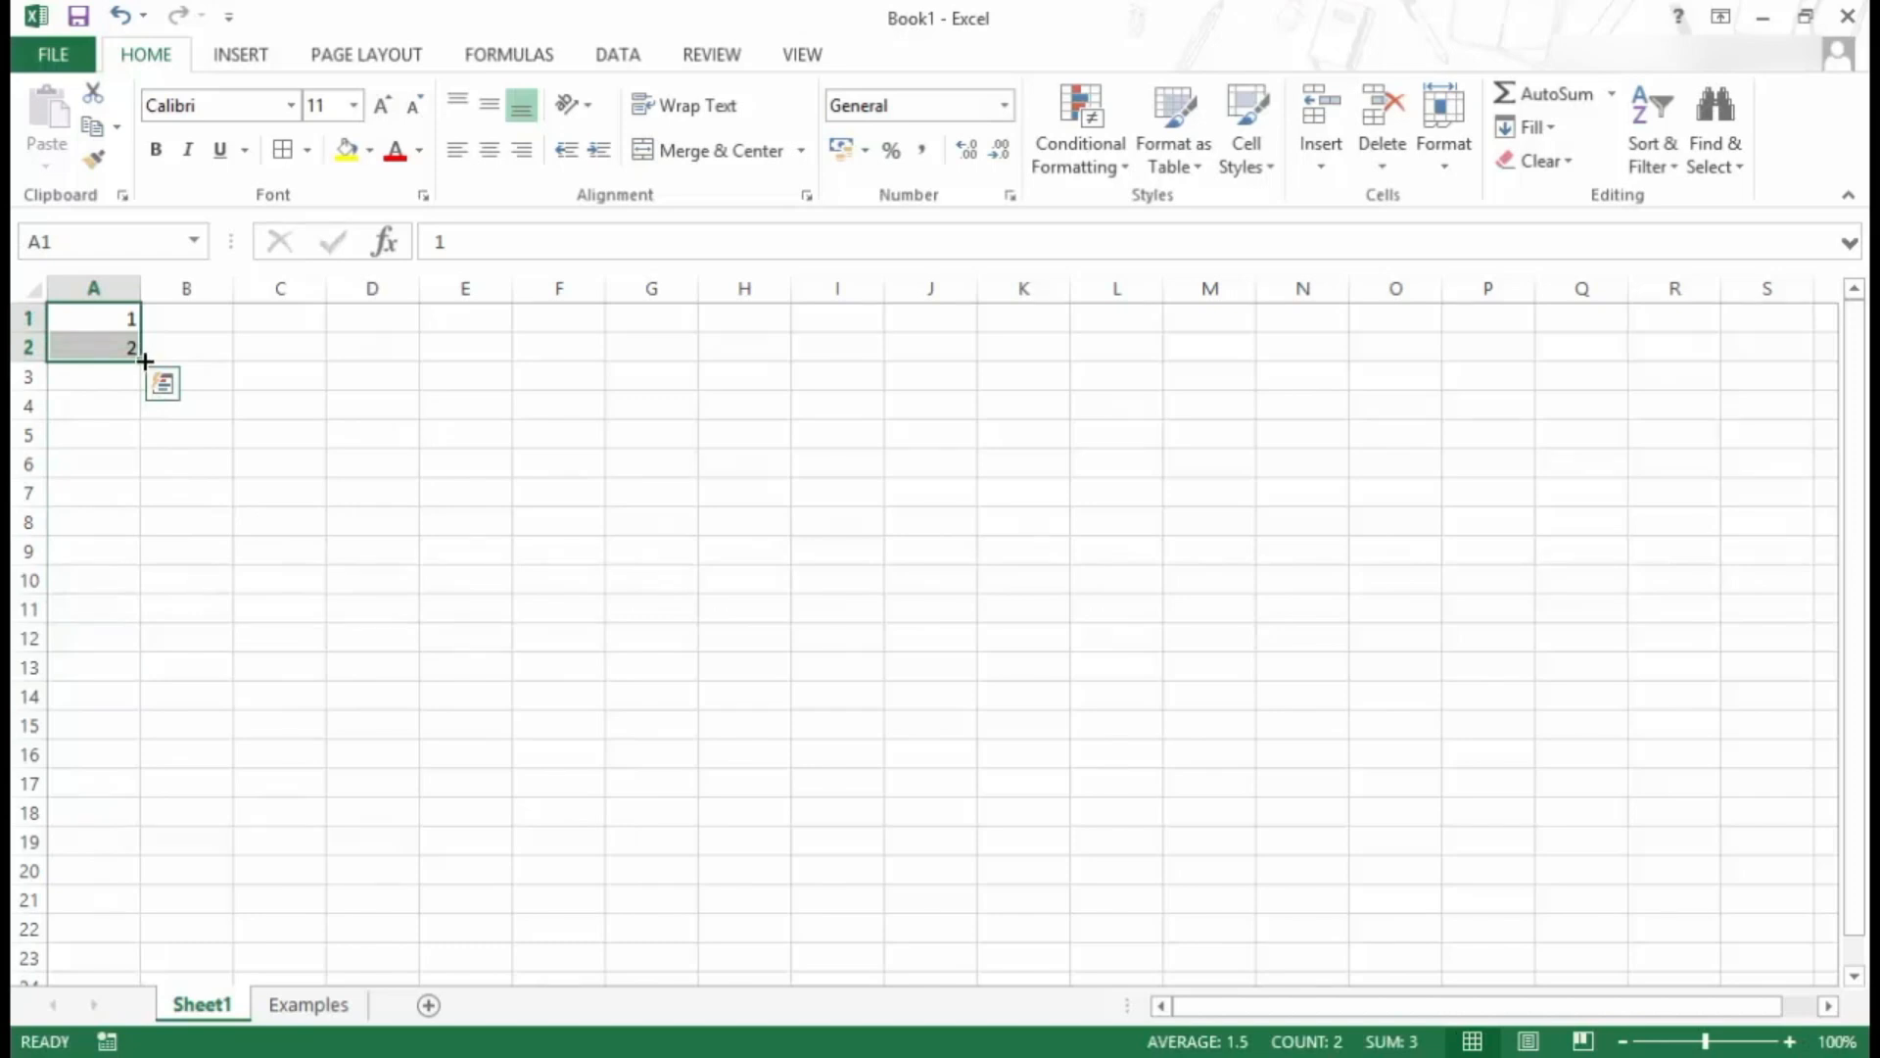
- Fill A1:A2 down through A20 with the Linear Trend fill option, and undo that fill
{"action": "left_click_drag", "start_coordinate": [140, 363], "coordinate": [133, 714]}
{"action": "key", "text": "Escape"}
{"action": "left_click_drag", "start_coordinate": [142, 364], "coordinate": [125, 871]}
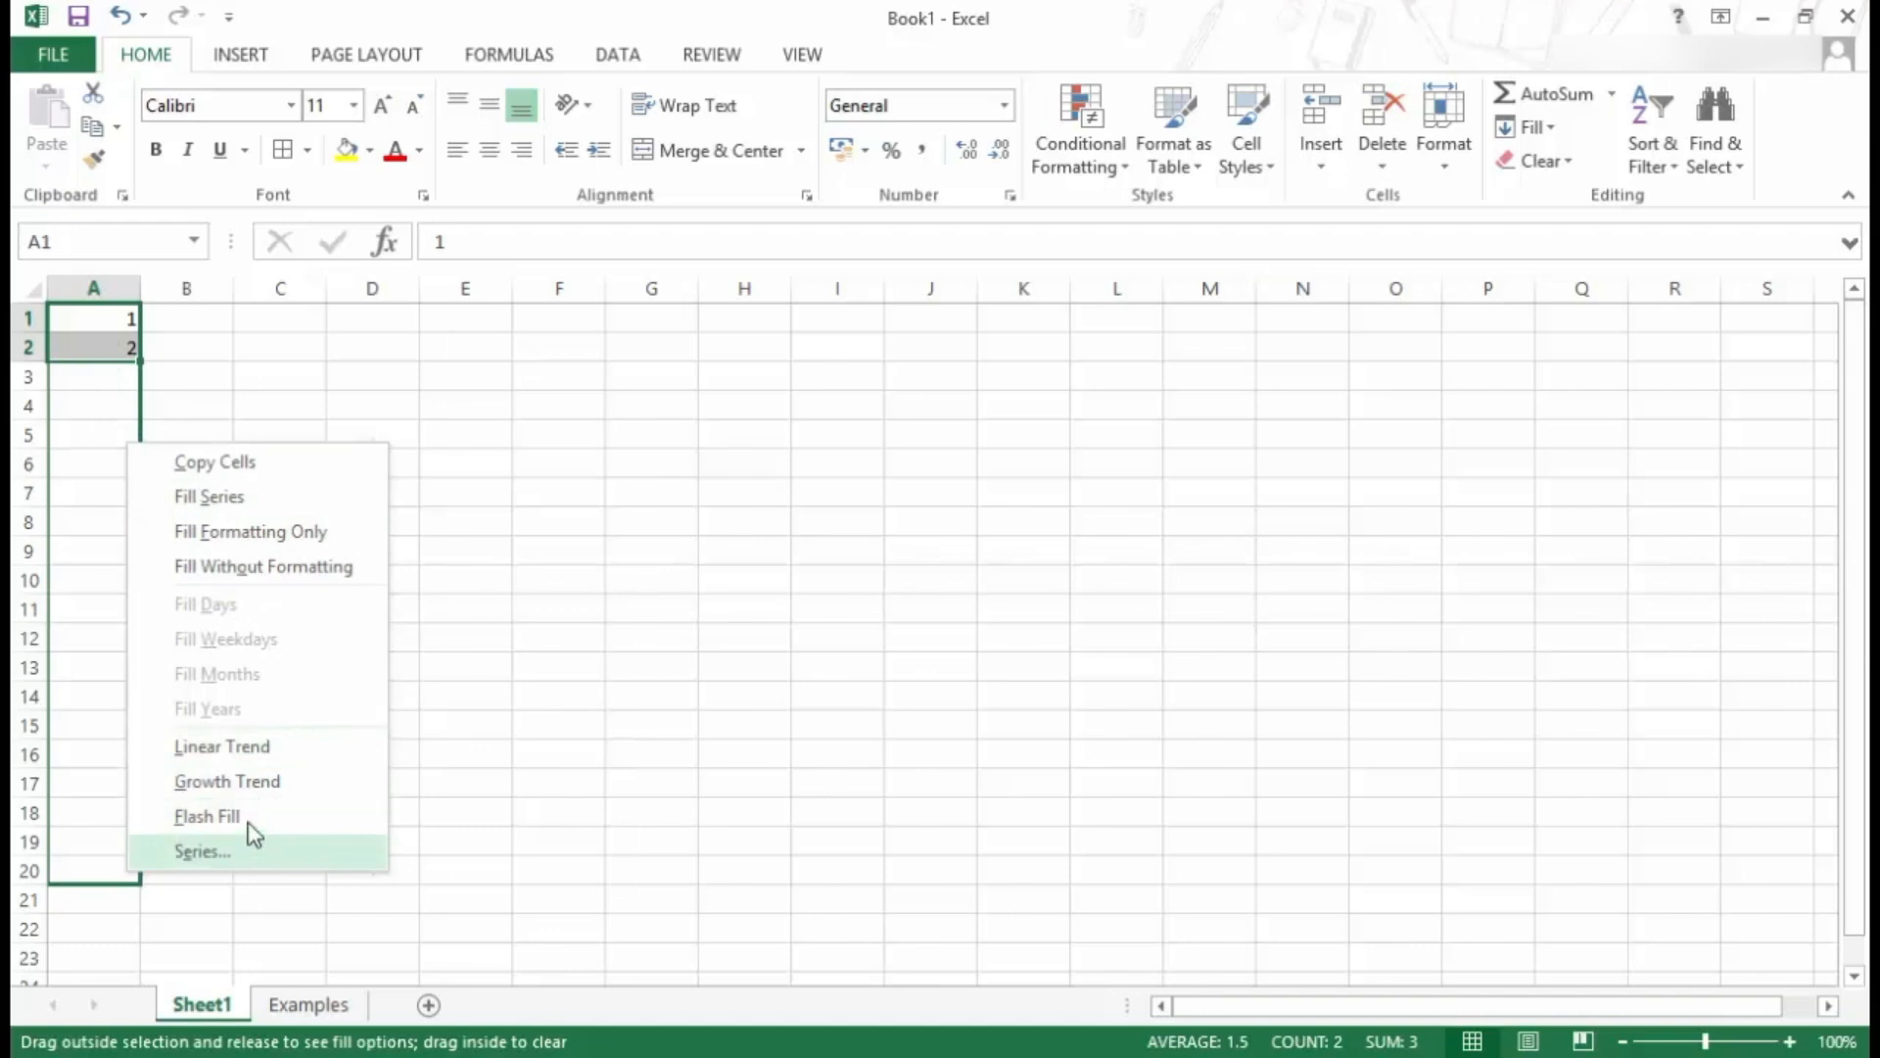
{"action": "left_click", "coordinate": [243, 754]}
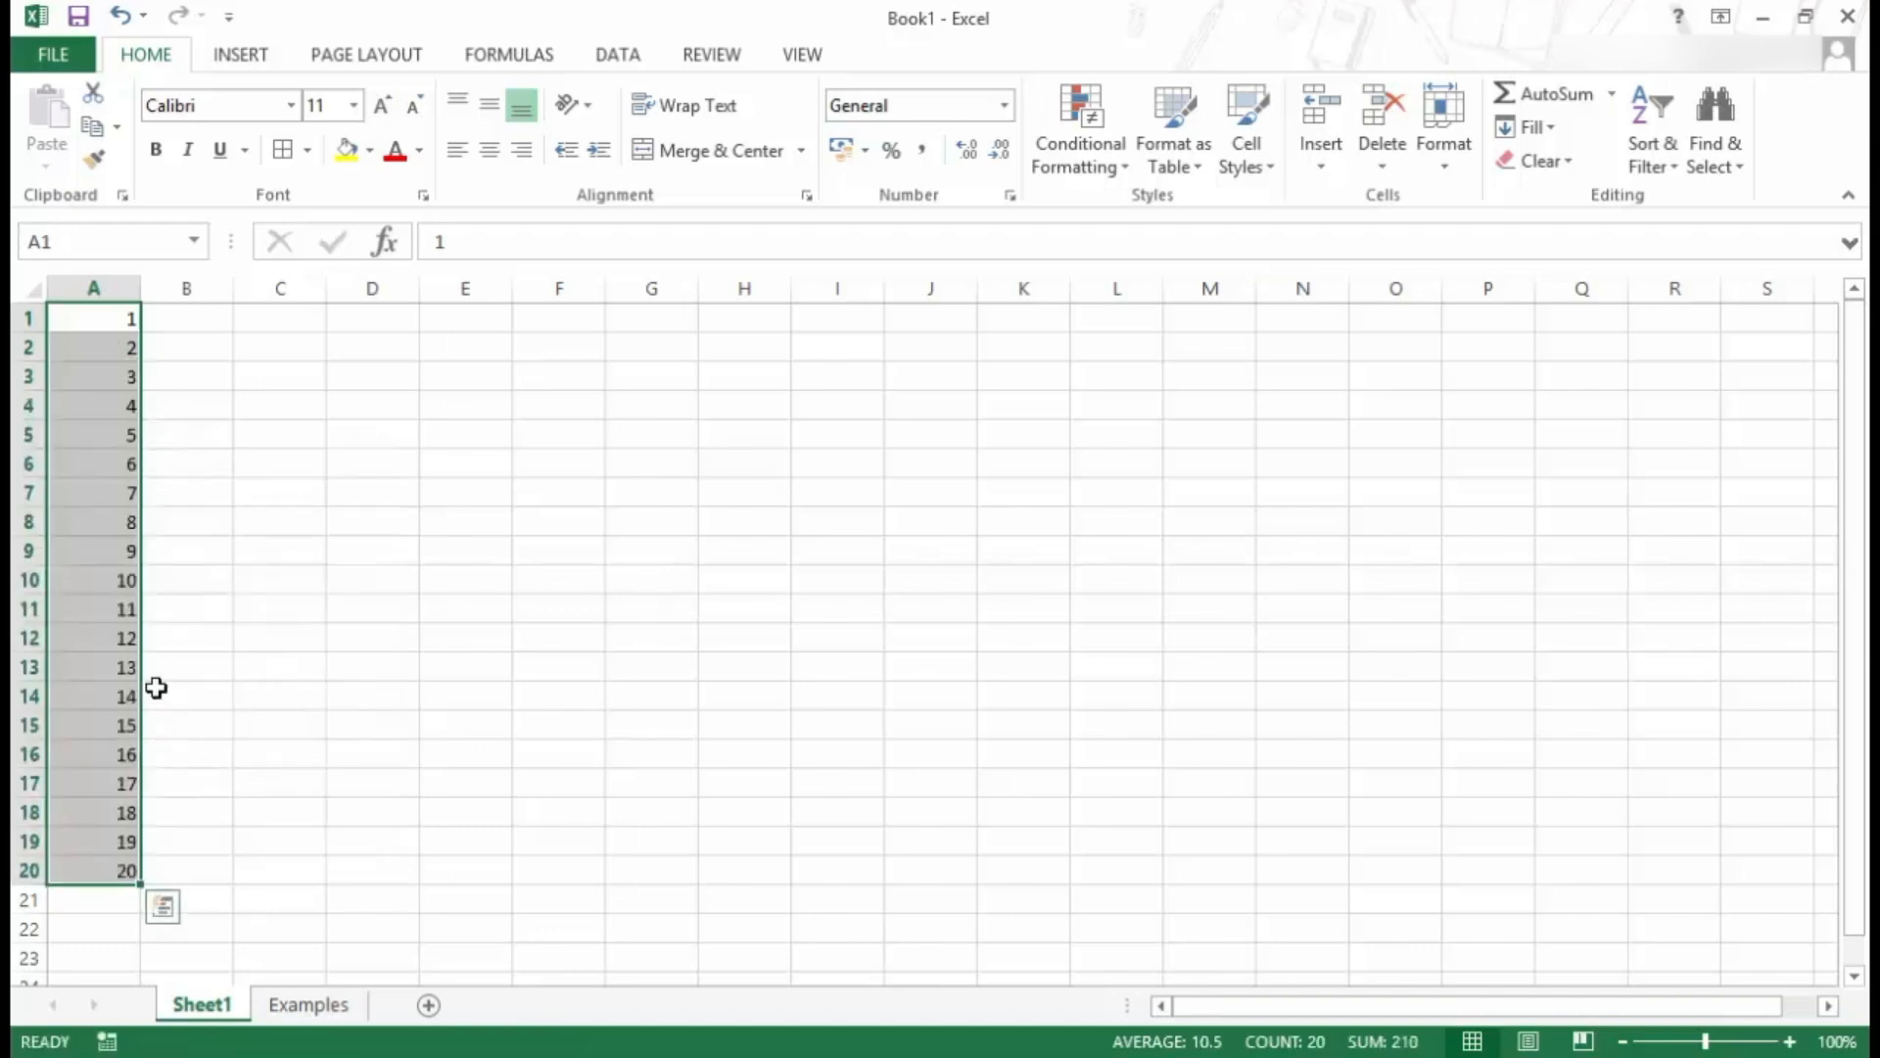
{"action": "key", "text": "ctrl+z"}
- Fill A1:A2 down through A20 with the Growth Trend fill option, and undo that fill
{"action": "left_click_drag", "start_coordinate": [143, 363], "coordinate": [114, 882]}
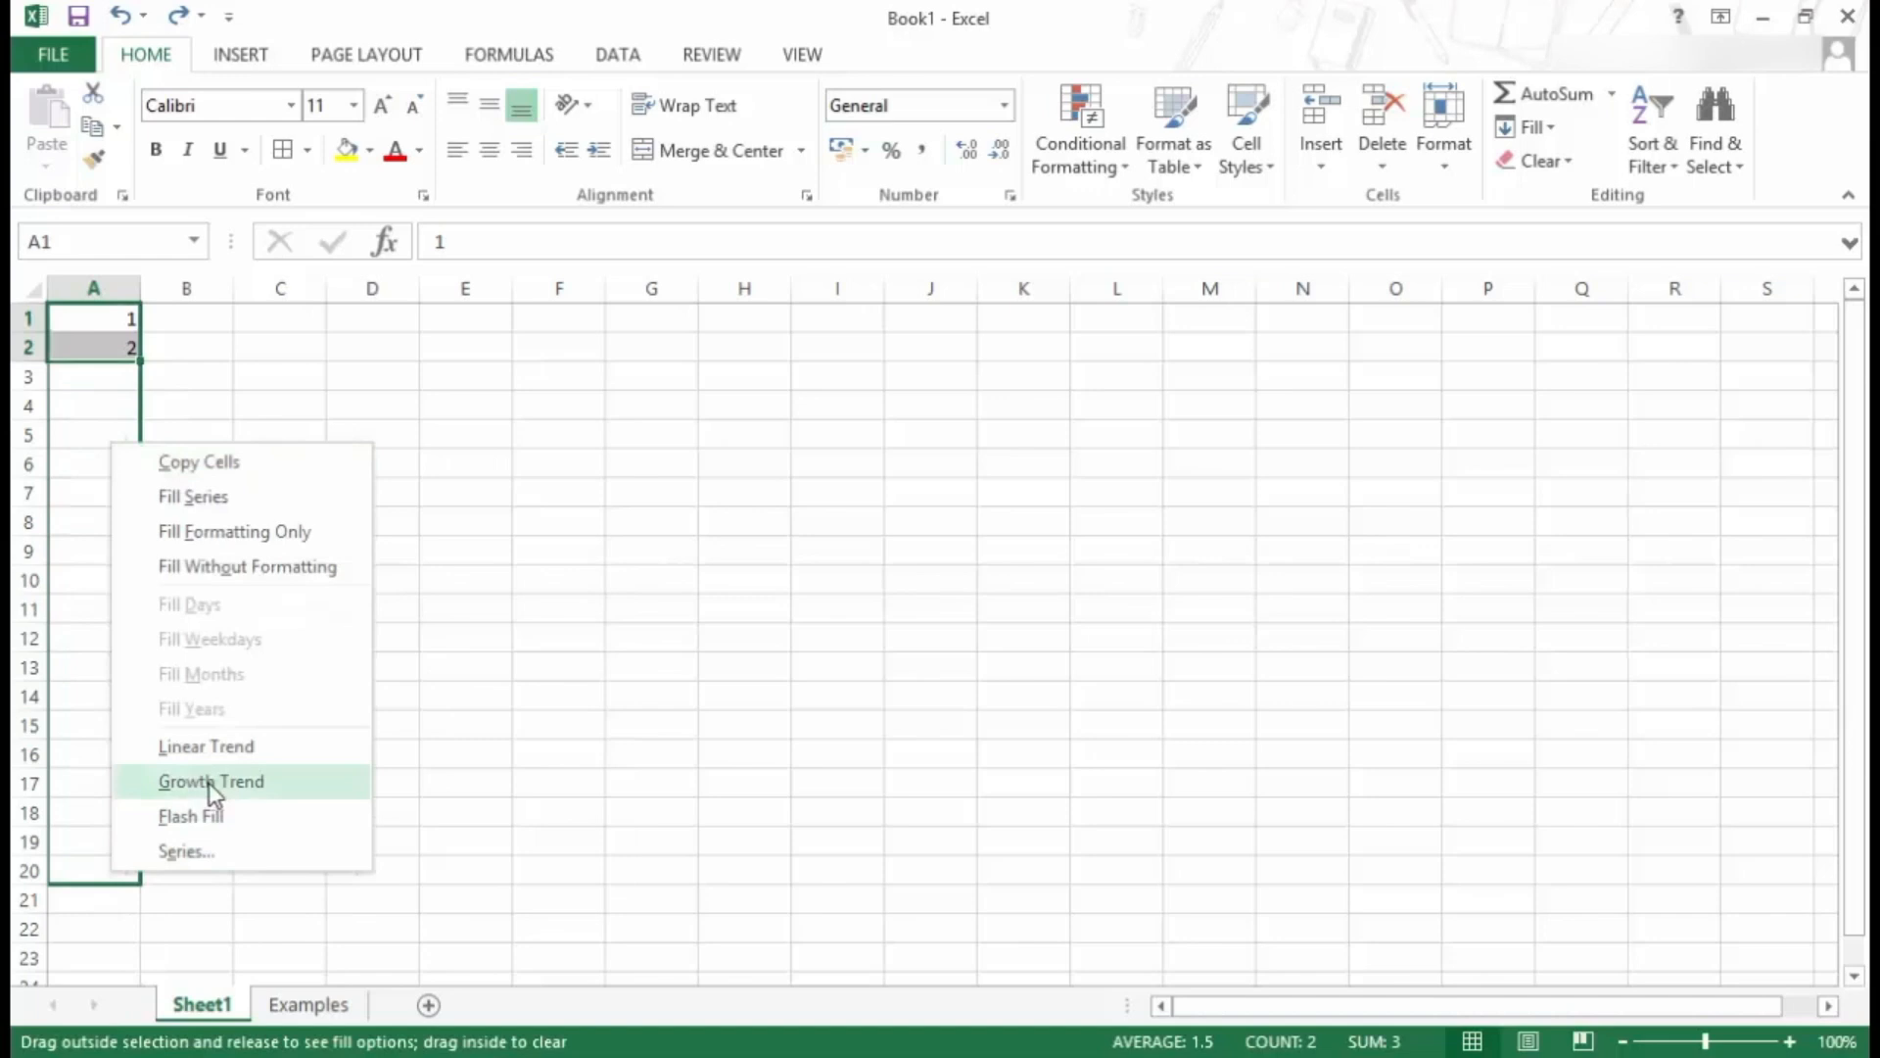
{"action": "left_click", "coordinate": [209, 783]}
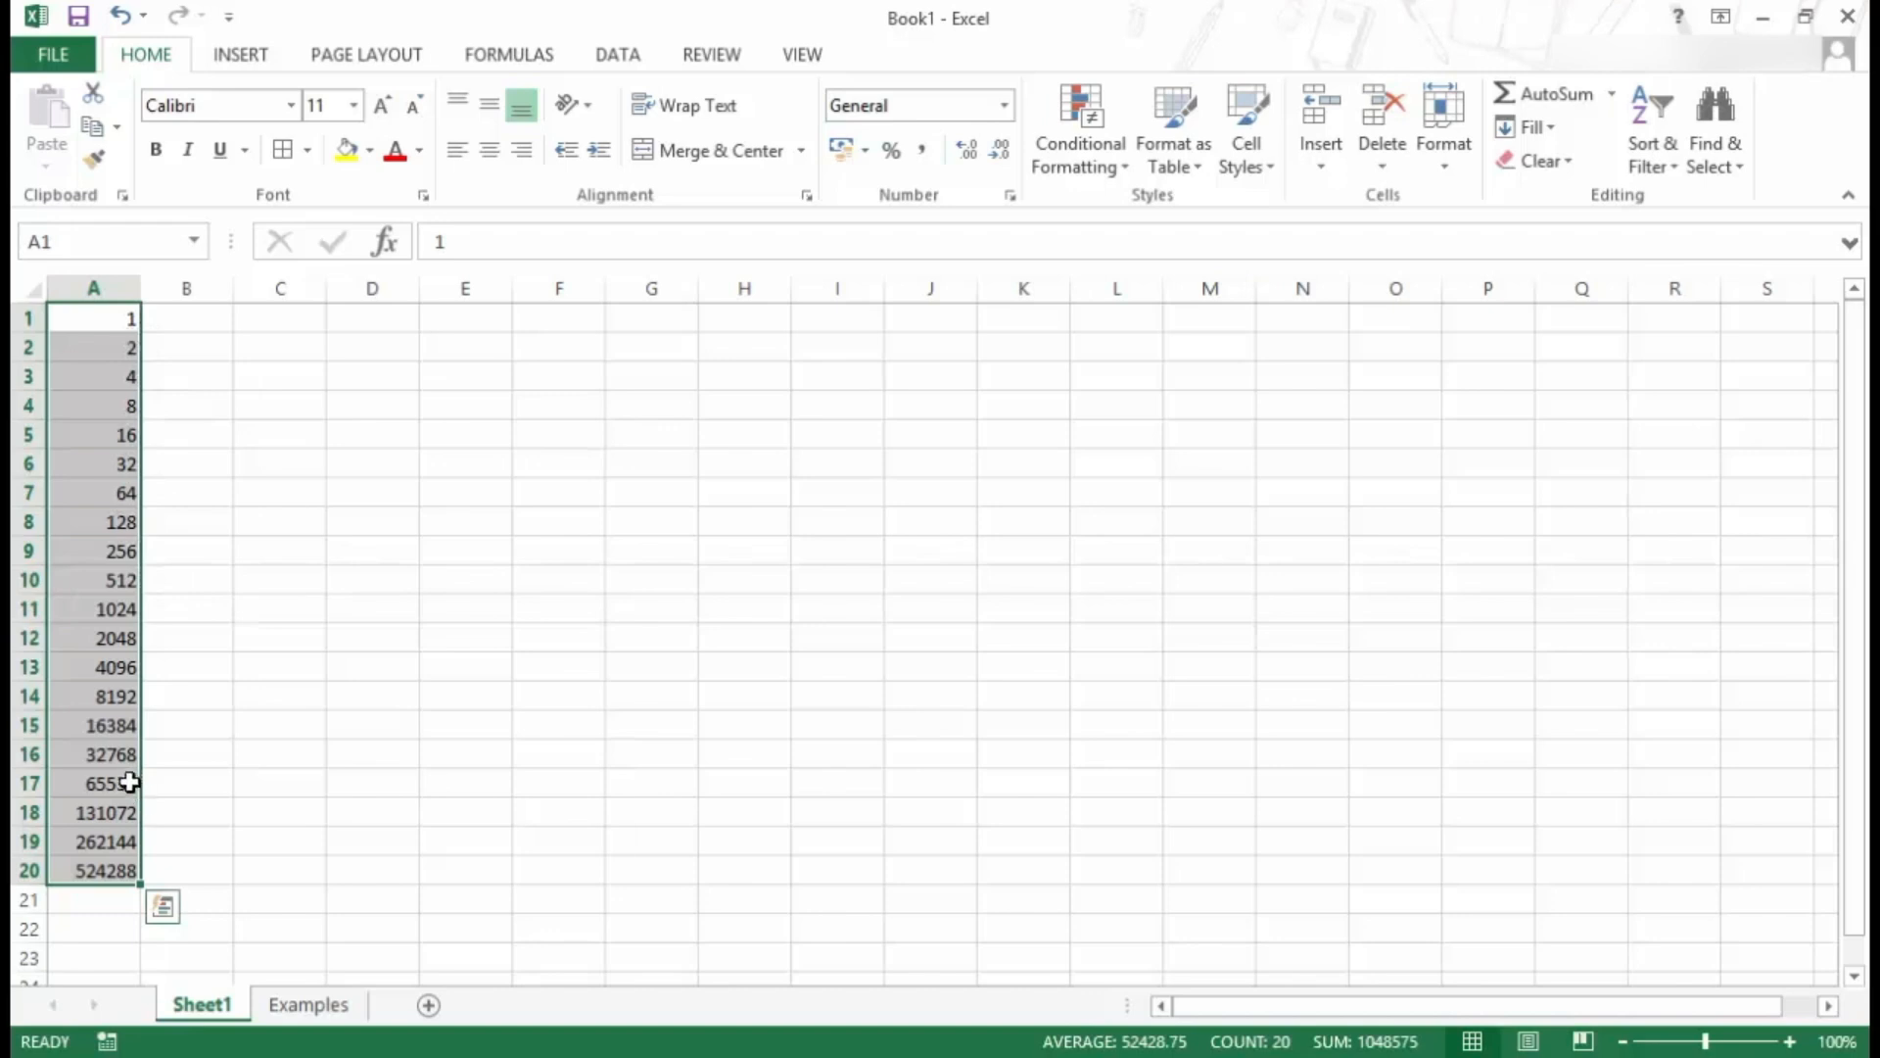
{"action": "key", "text": "ctrl+z"}
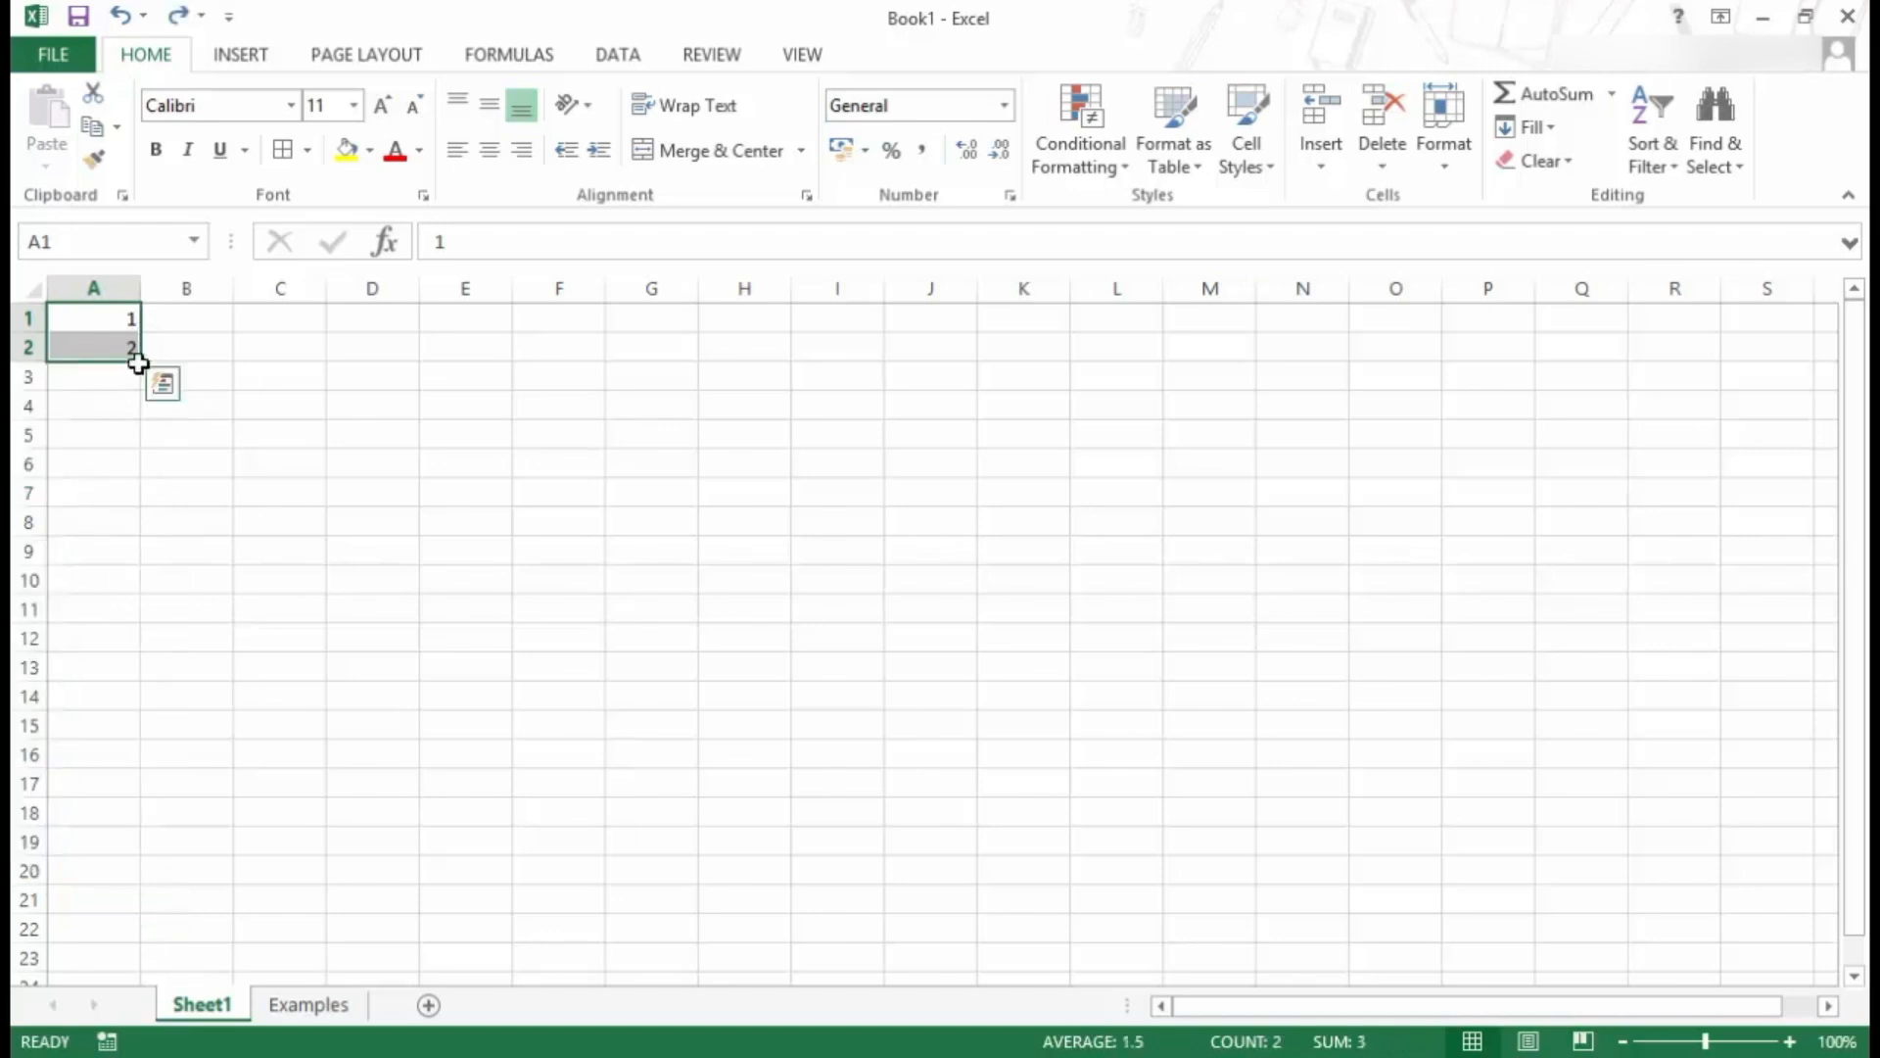
- Fill range A1:A20 through the Series options with a linear column series that increases by 2 and ends at 15
{"action": "left_click_drag", "start_coordinate": [145, 392], "coordinate": [95, 873]}
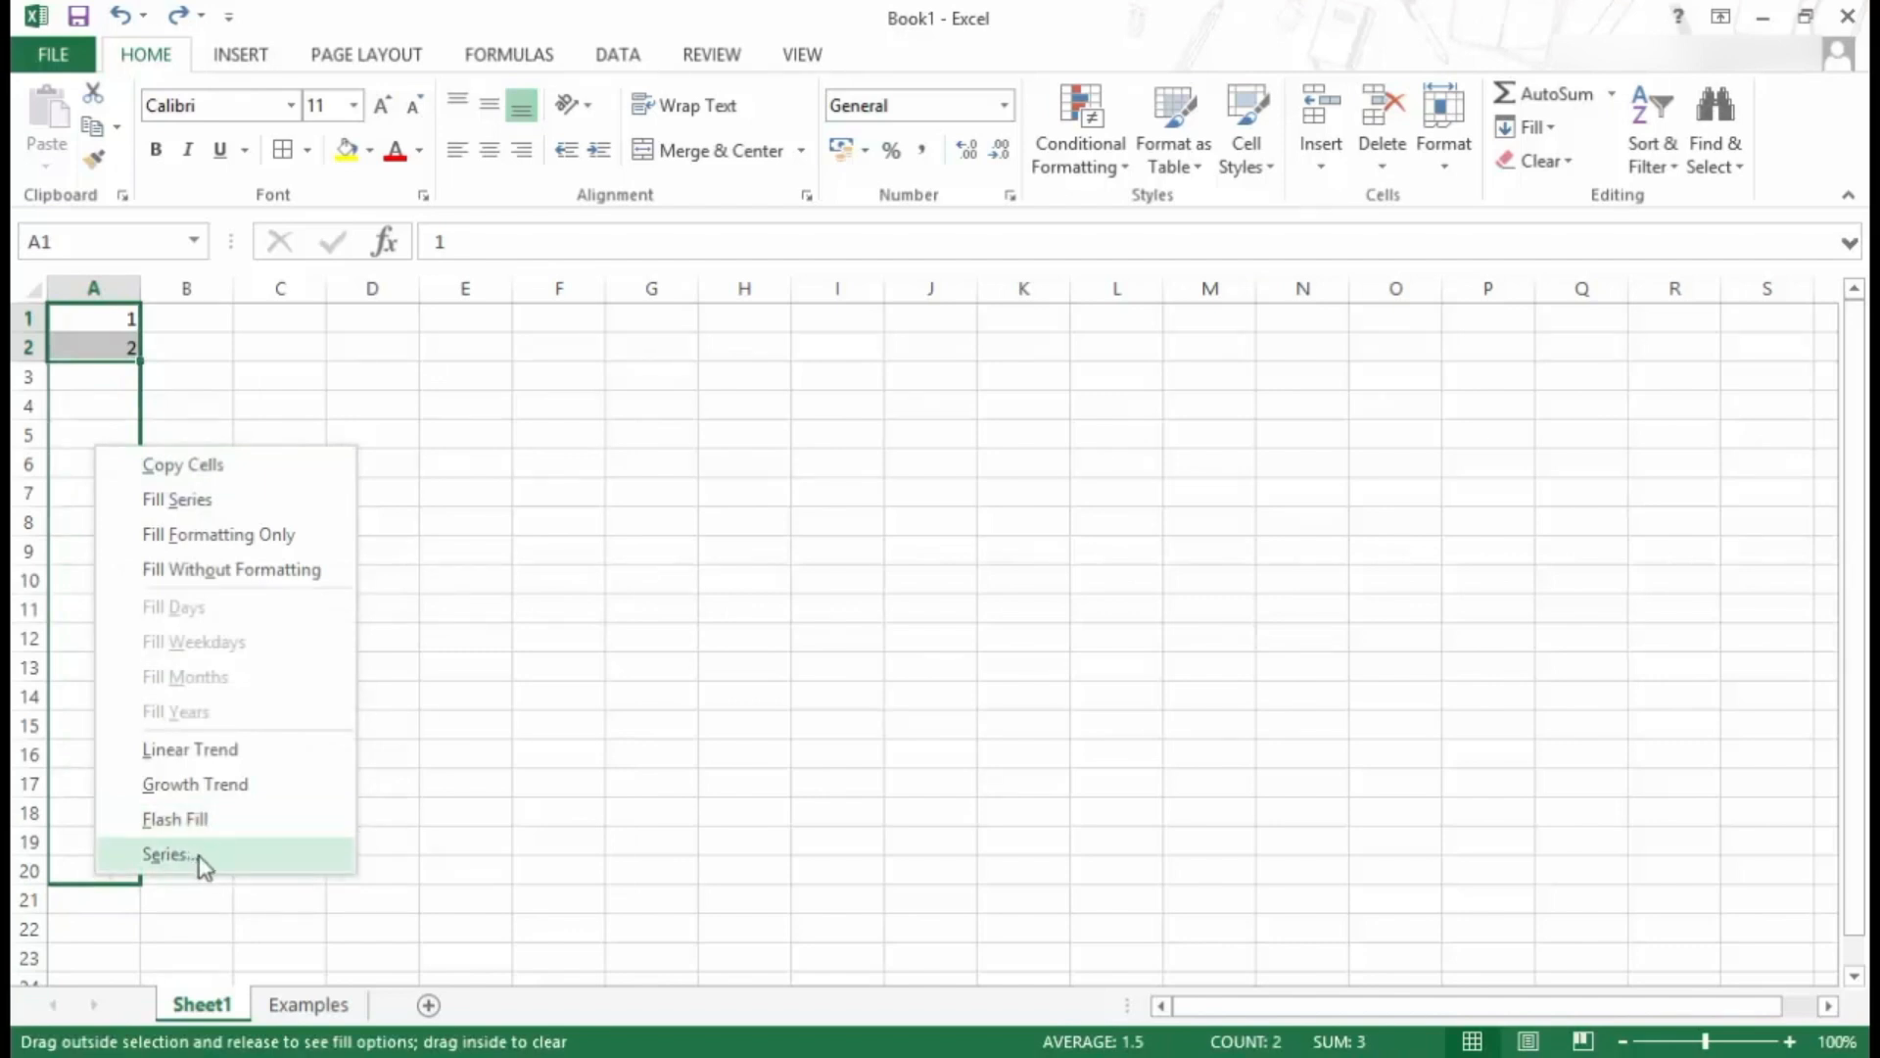
{"action": "left_click", "coordinate": [199, 856]}
{"action": "left_click_drag", "start_coordinate": [1077, 366], "coordinate": [460, 359]}
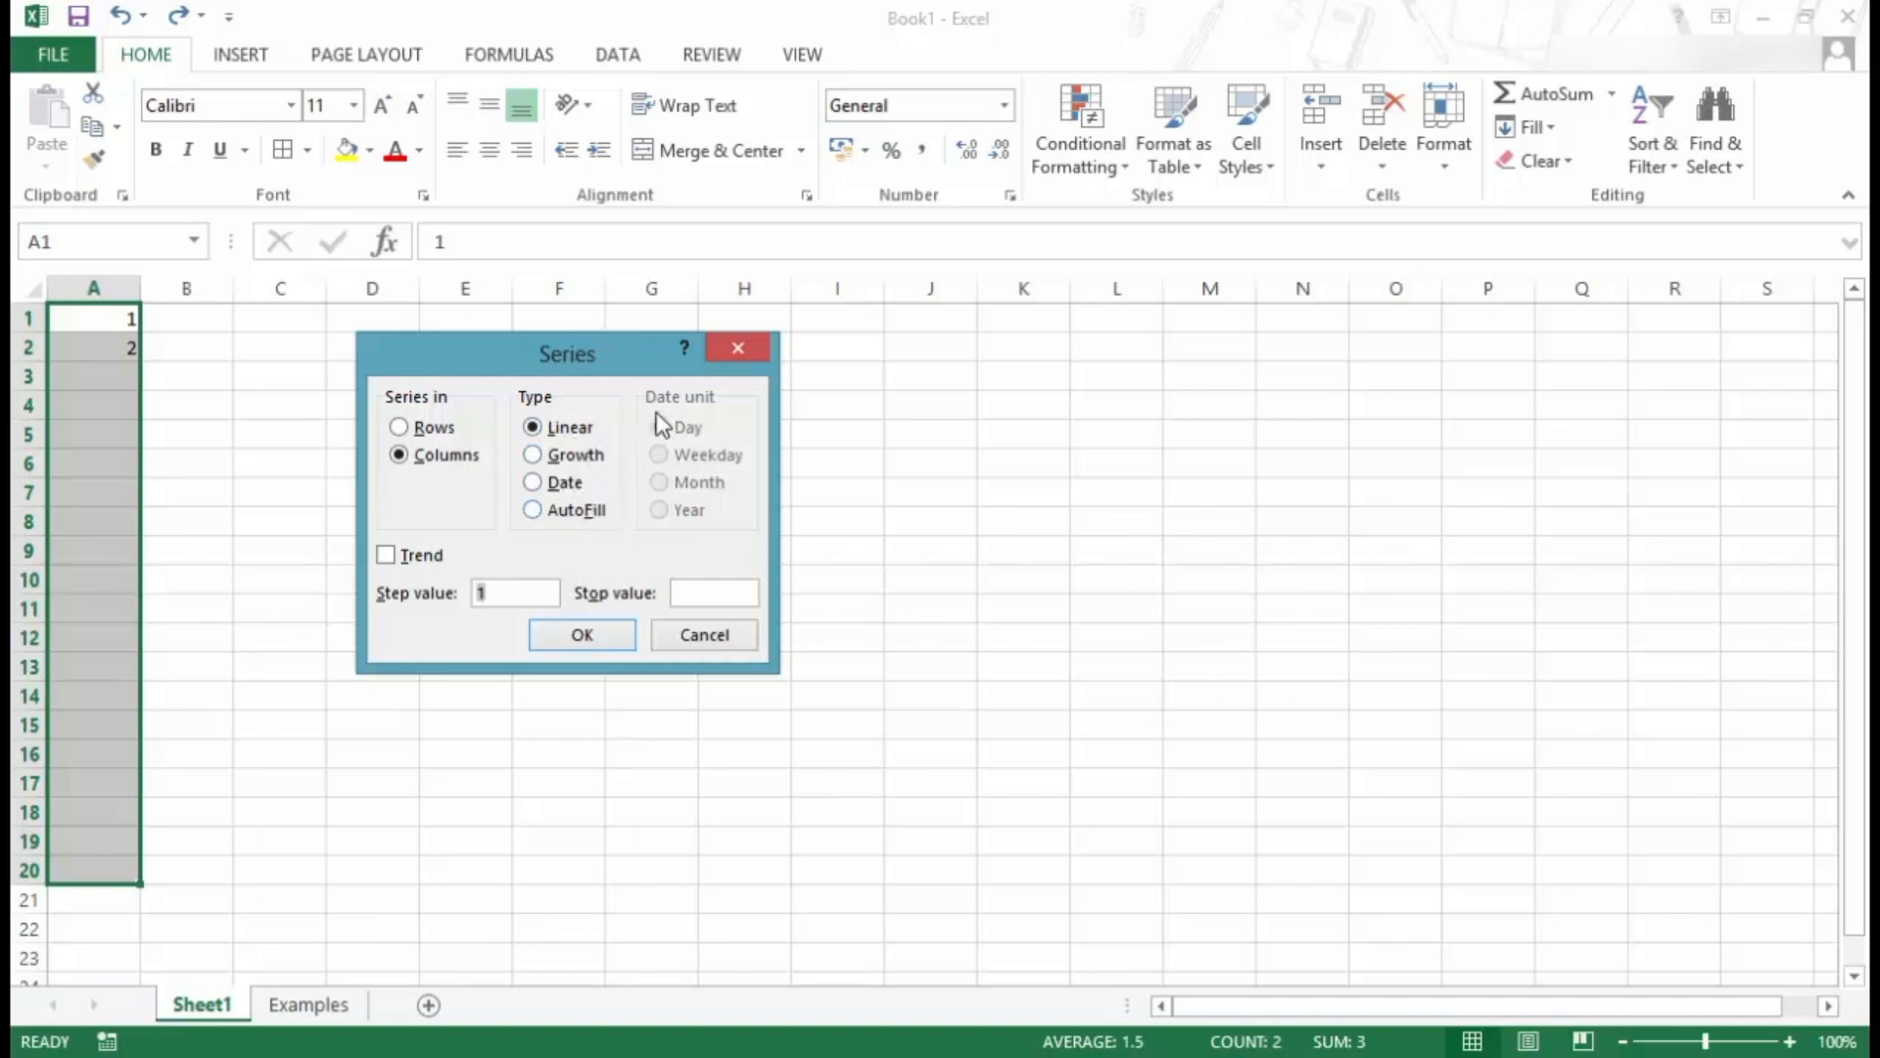
{"action": "left_click", "coordinate": [586, 480]}
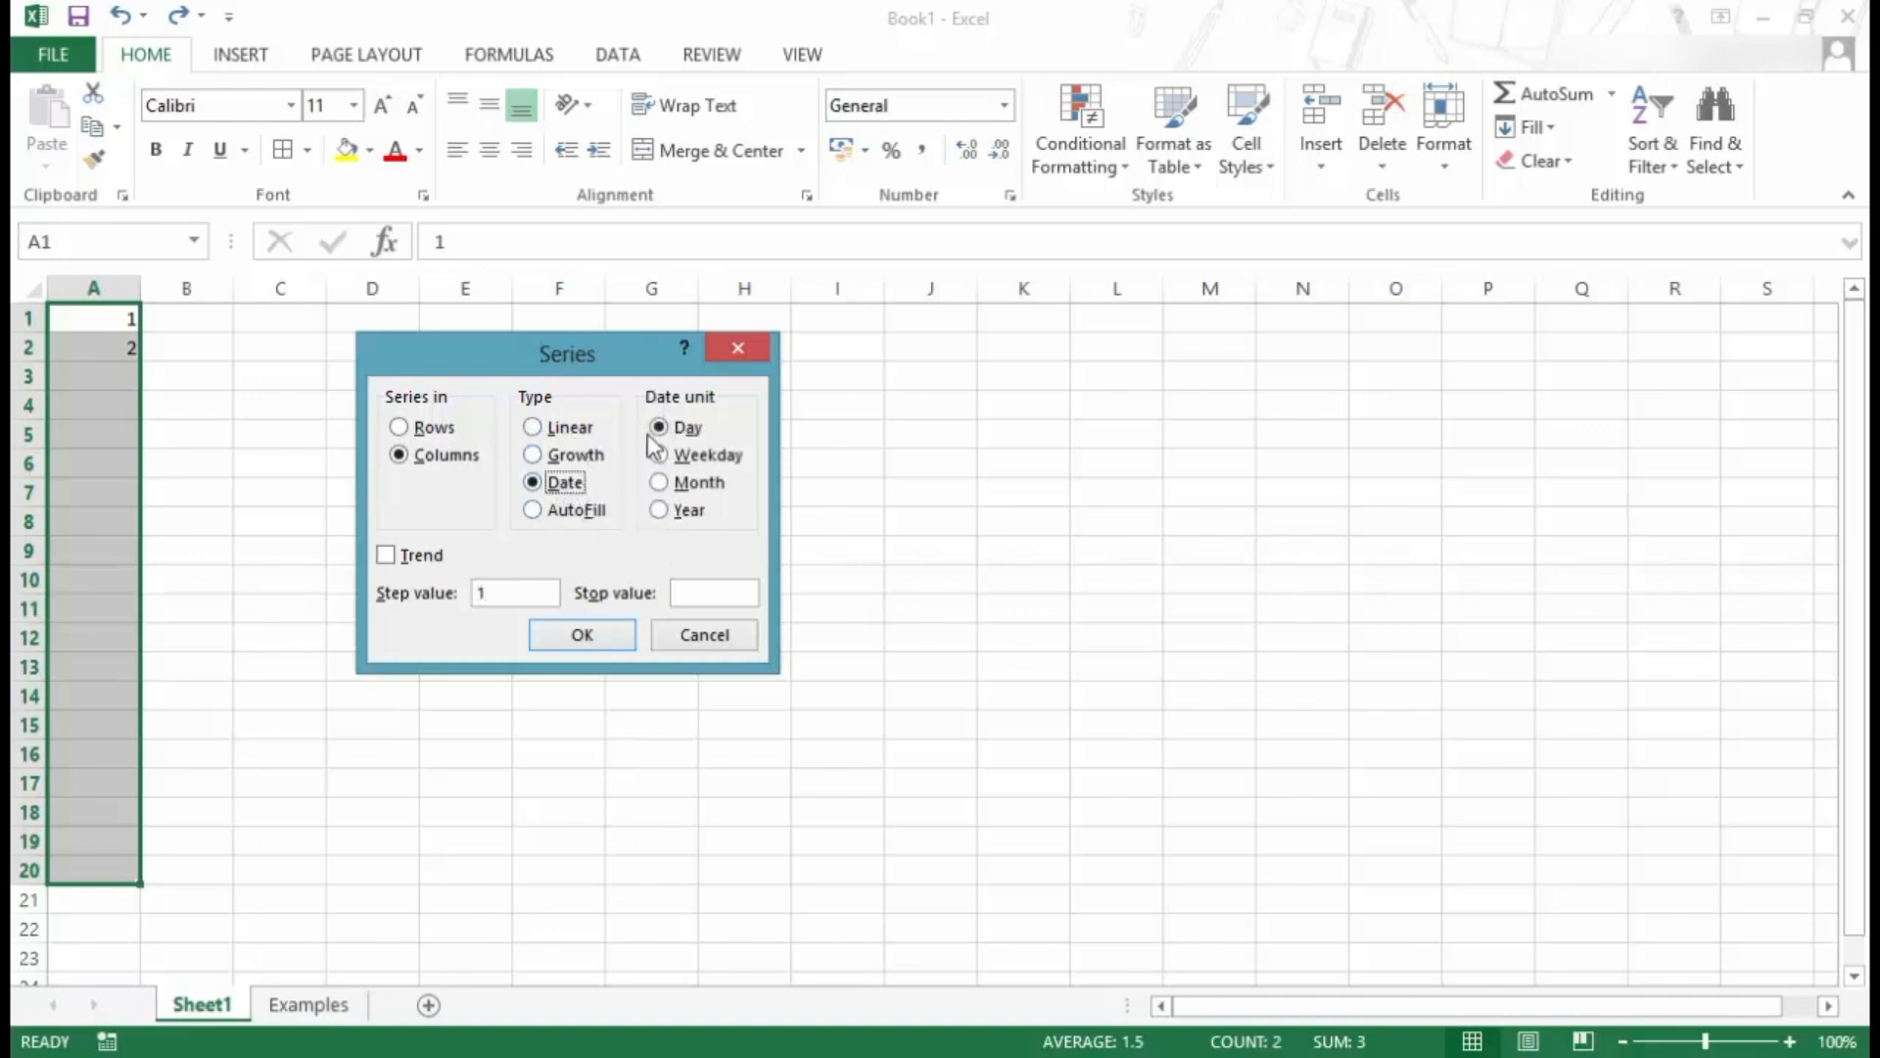
{"action": "left_click", "coordinate": [546, 432]}
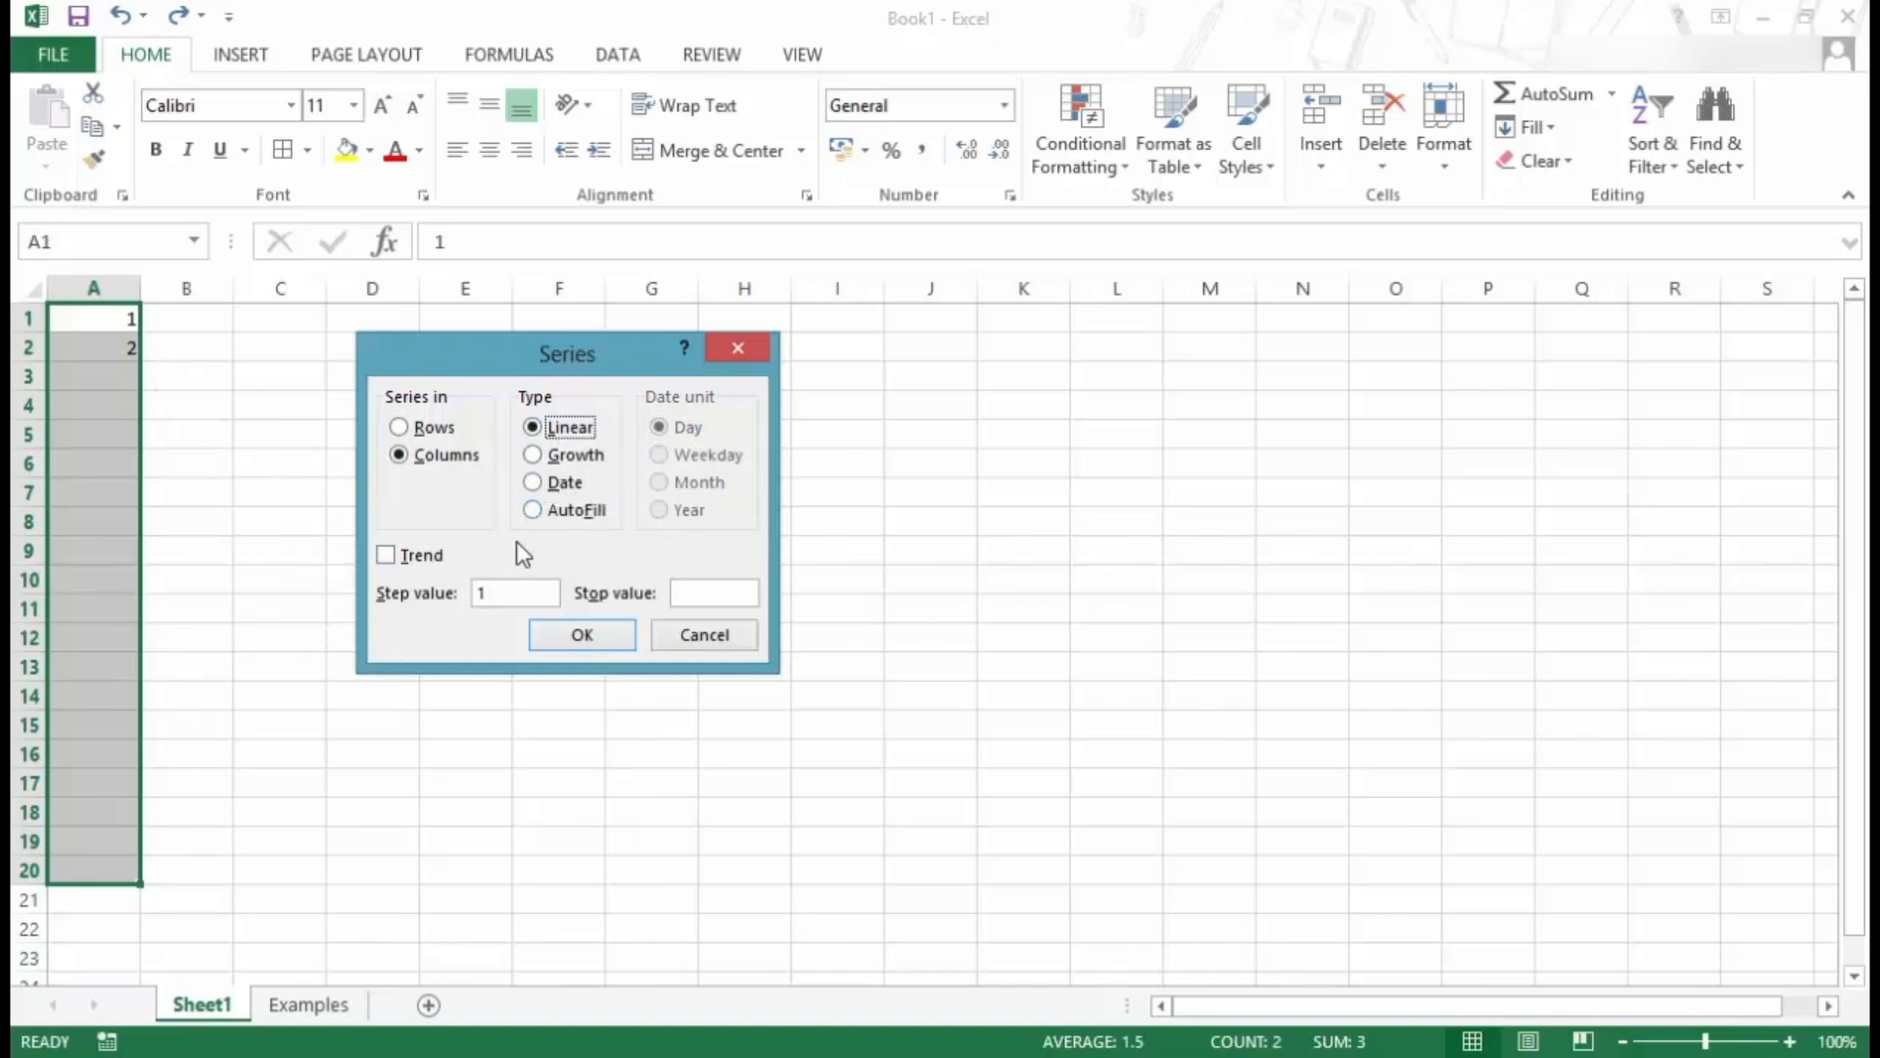
{"action": "left_click", "coordinate": [473, 593]}
{"action": "left_click", "coordinate": [619, 638]}
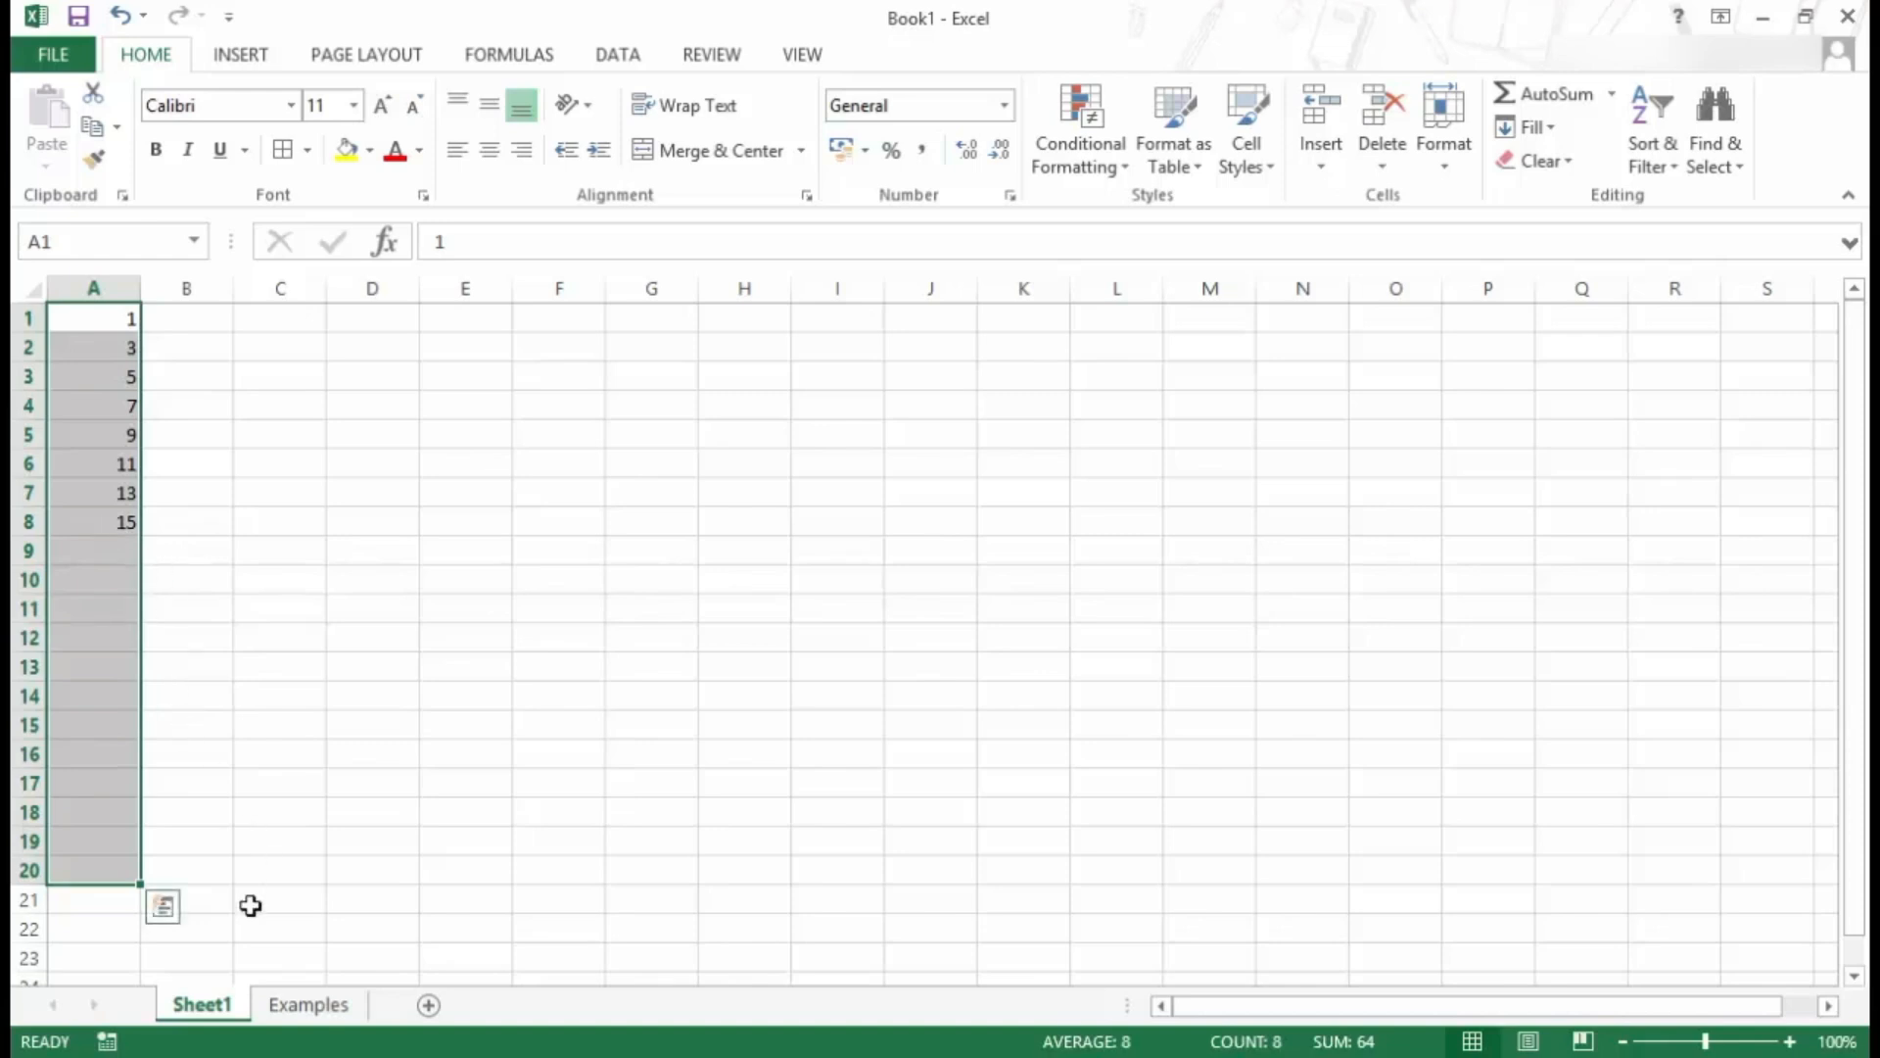
- Switch to the Examples sheet and clear the contents of cells A2:E20, keeping the first row
{"action": "left_click", "coordinate": [309, 1004]}
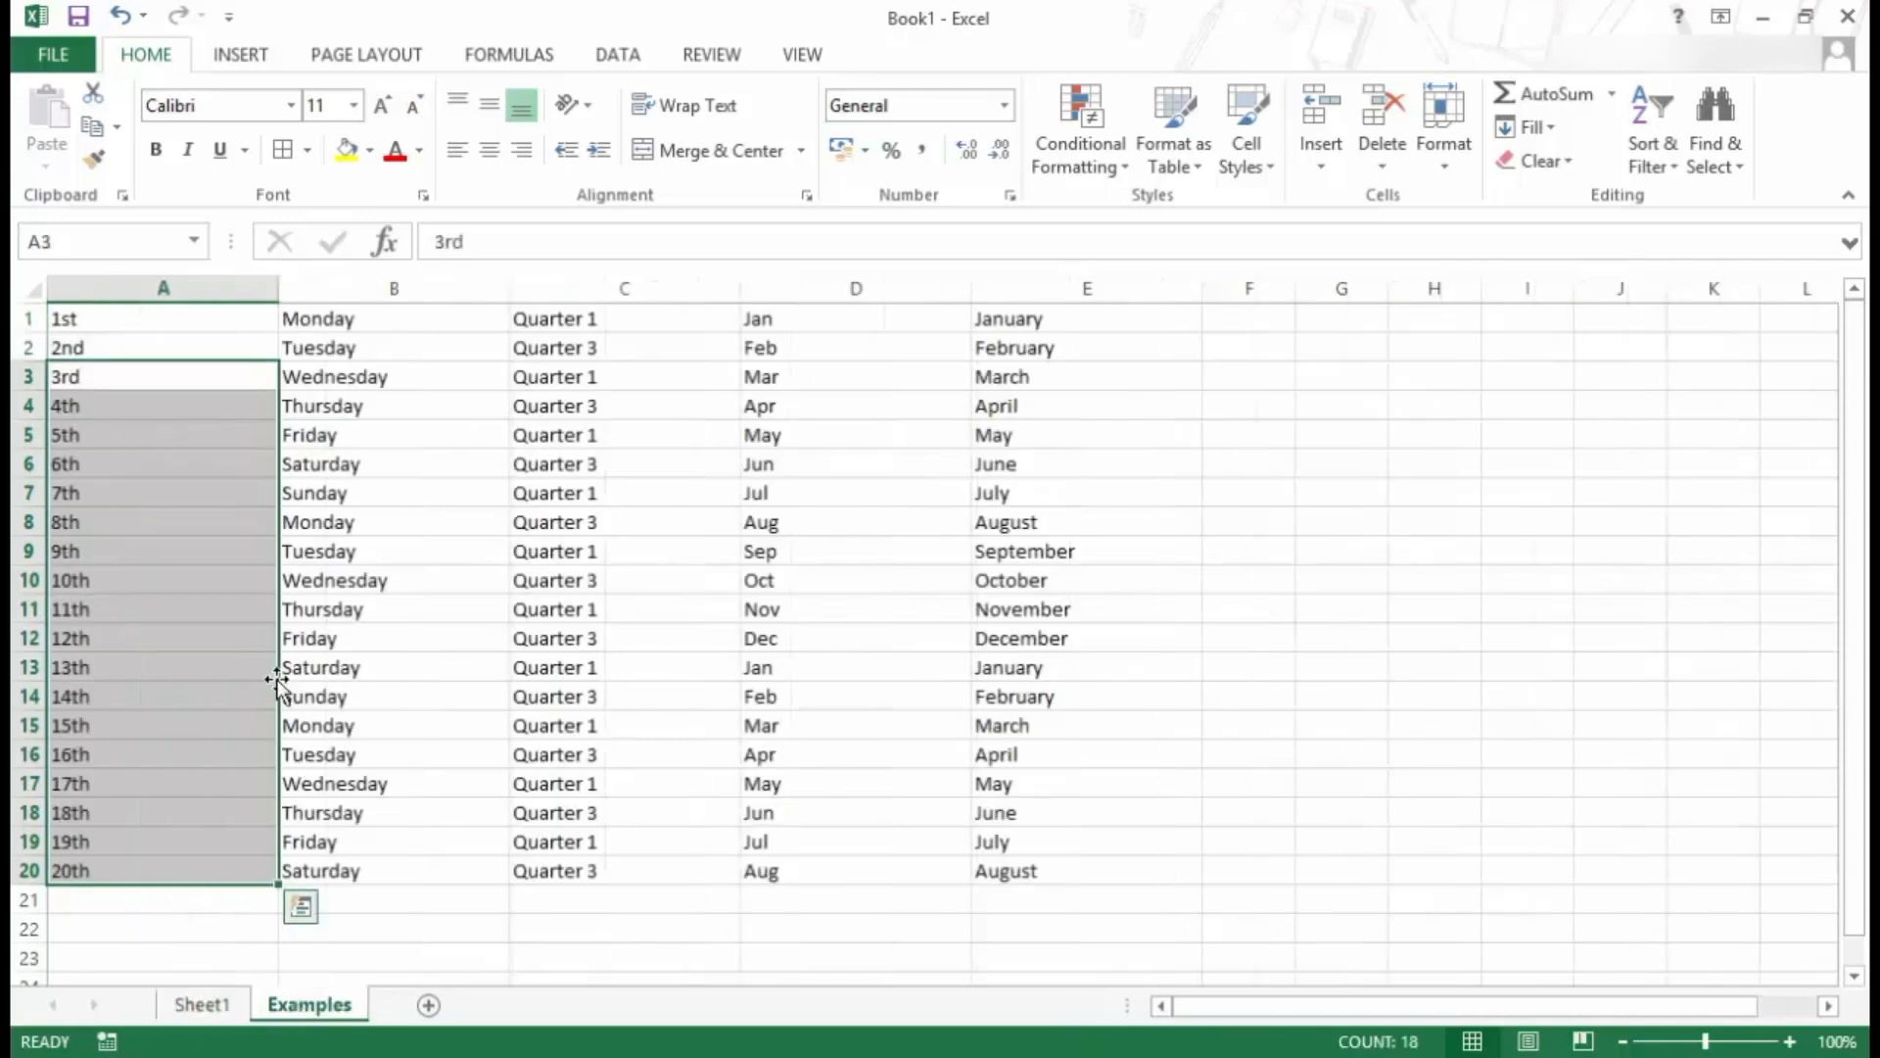
{"action": "left_click_drag", "start_coordinate": [133, 351], "coordinate": [990, 872]}
{"action": "key", "text": "Delete"}
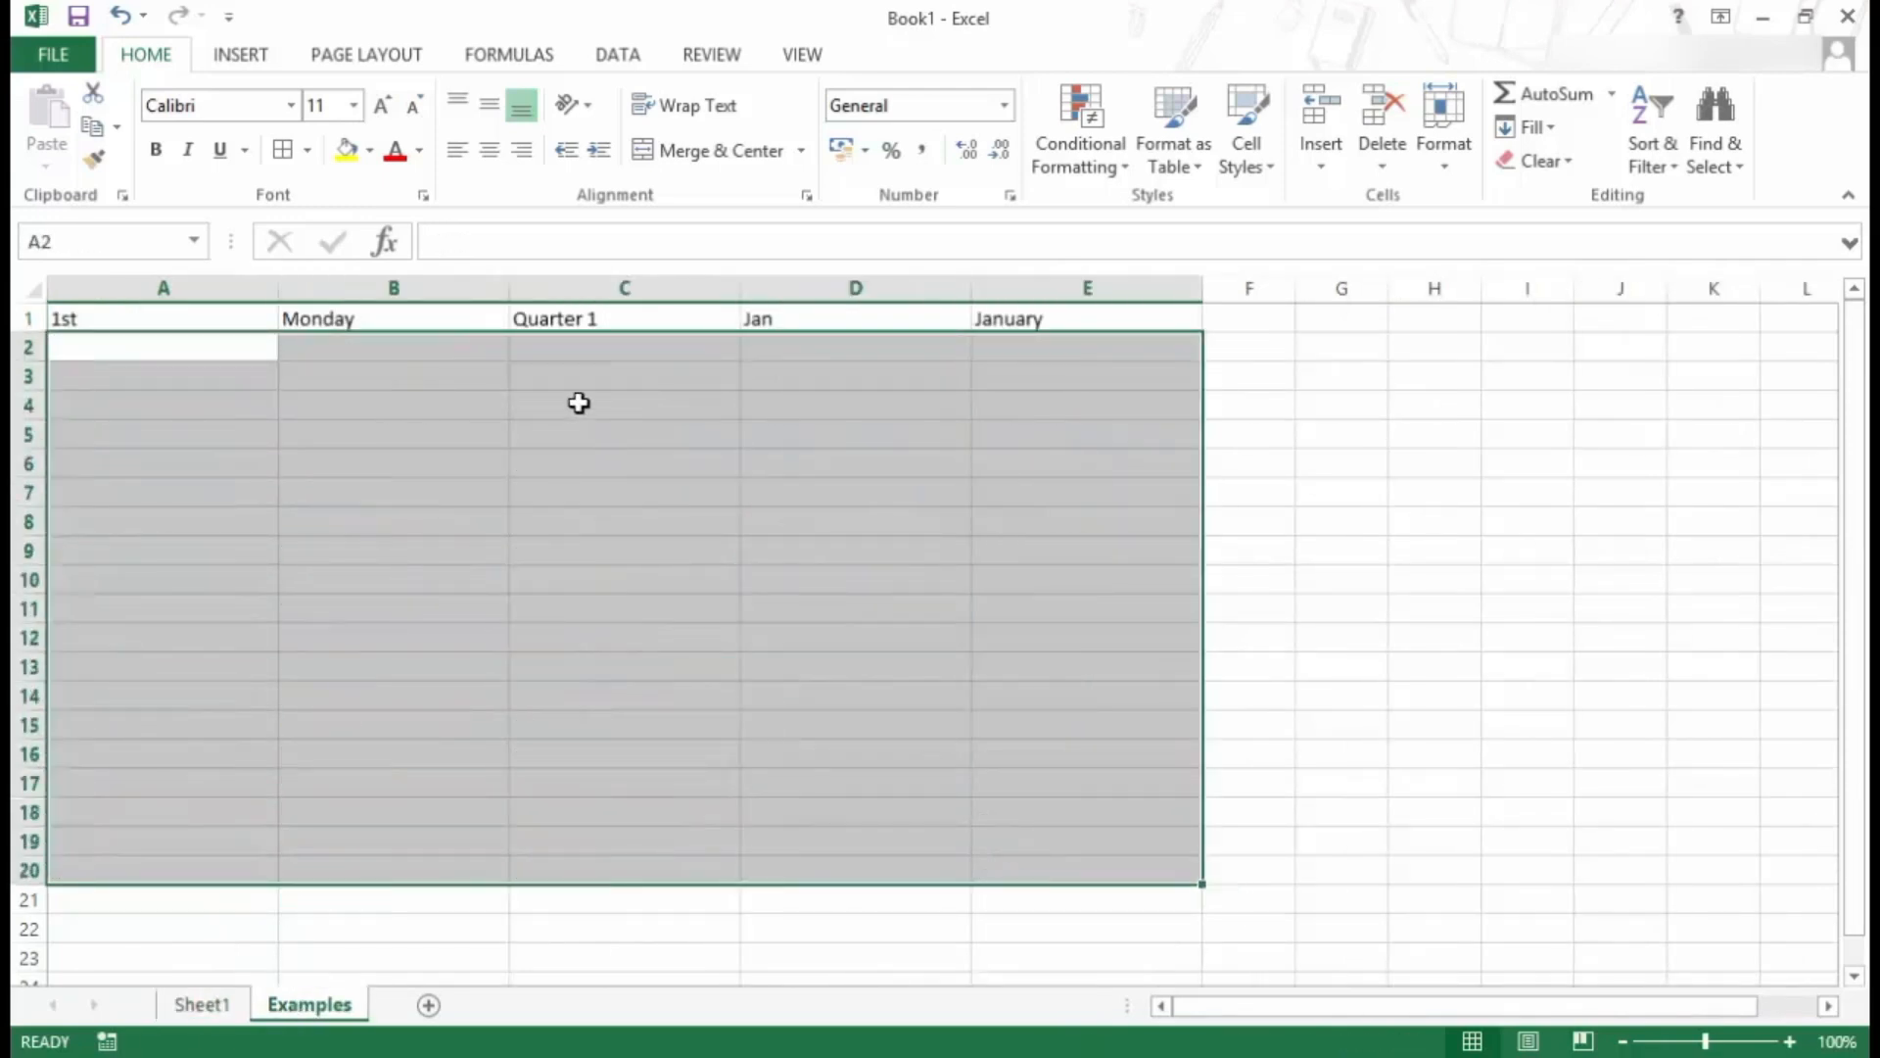
- Extend the ordinal series from "1st" in A1 down through A20, and the day names from "Monday" in B1 down through B20
{"action": "left_click", "coordinate": [237, 324]}
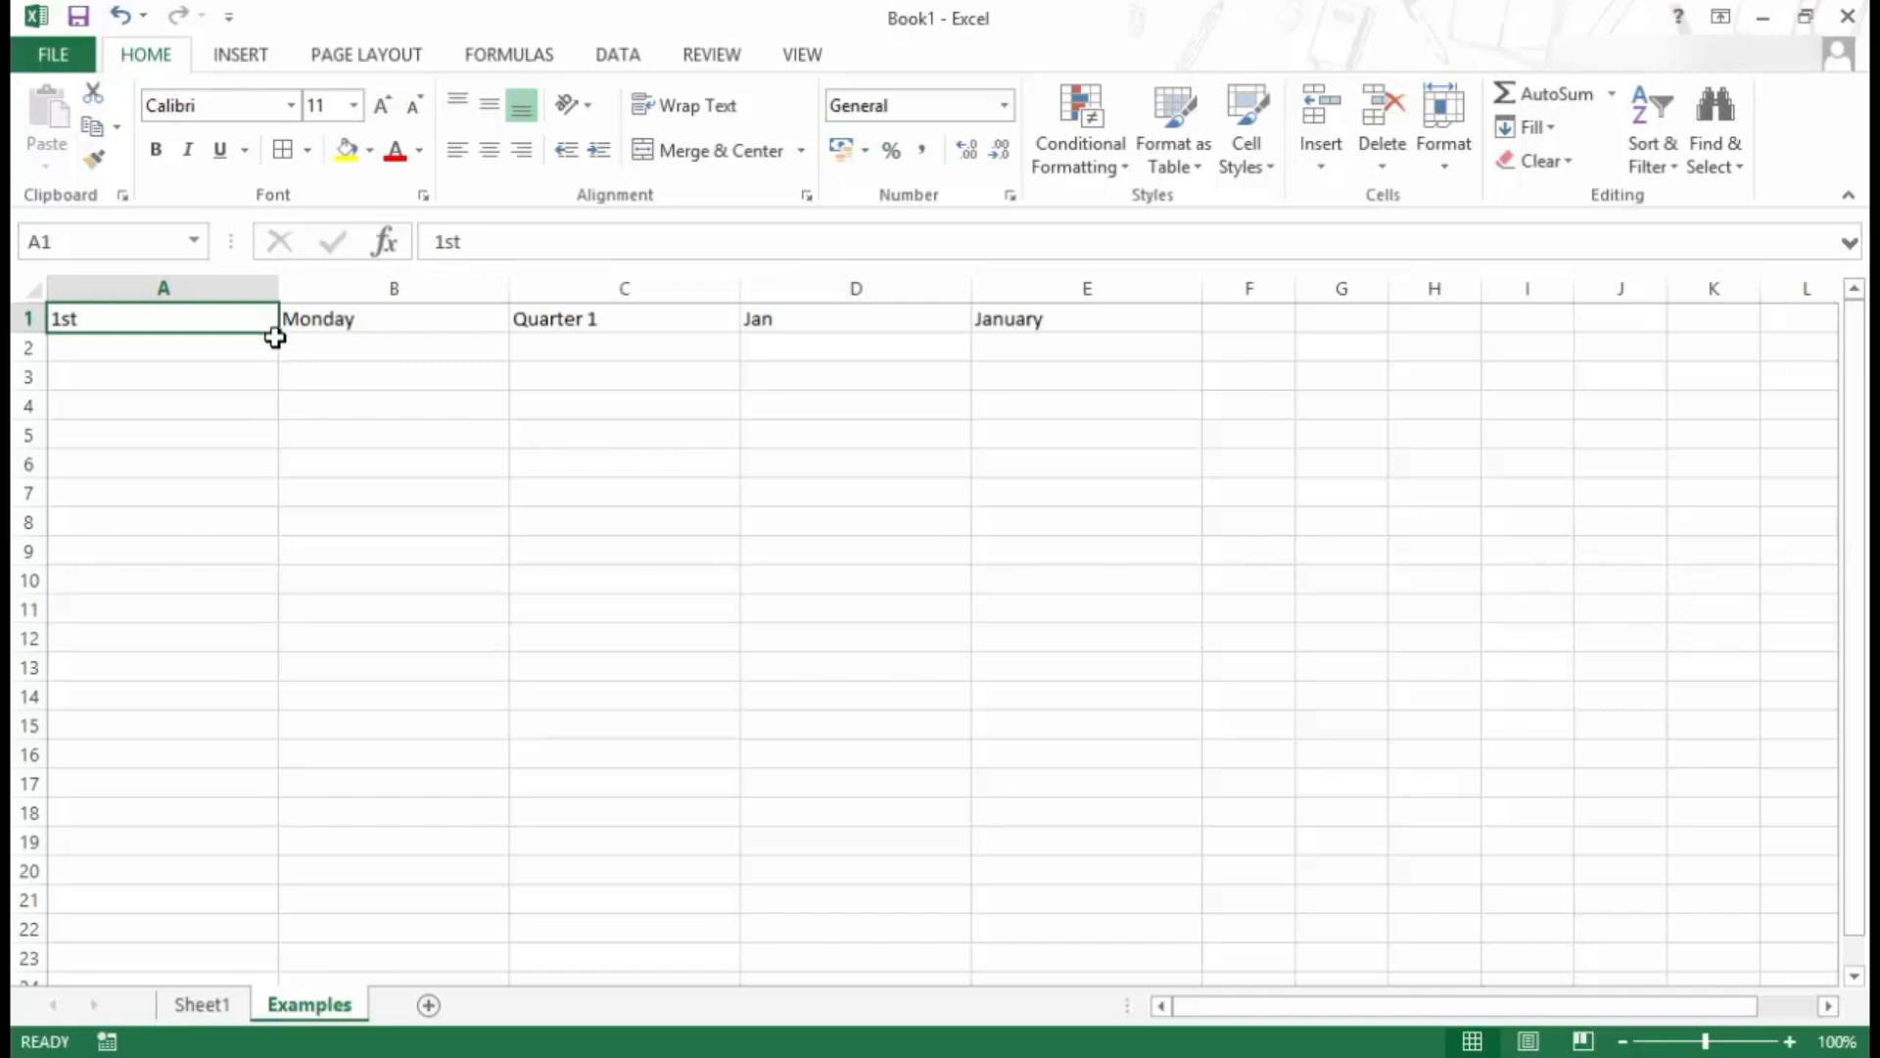
{"action": "left_click_drag", "start_coordinate": [278, 337], "coordinate": [281, 881]}
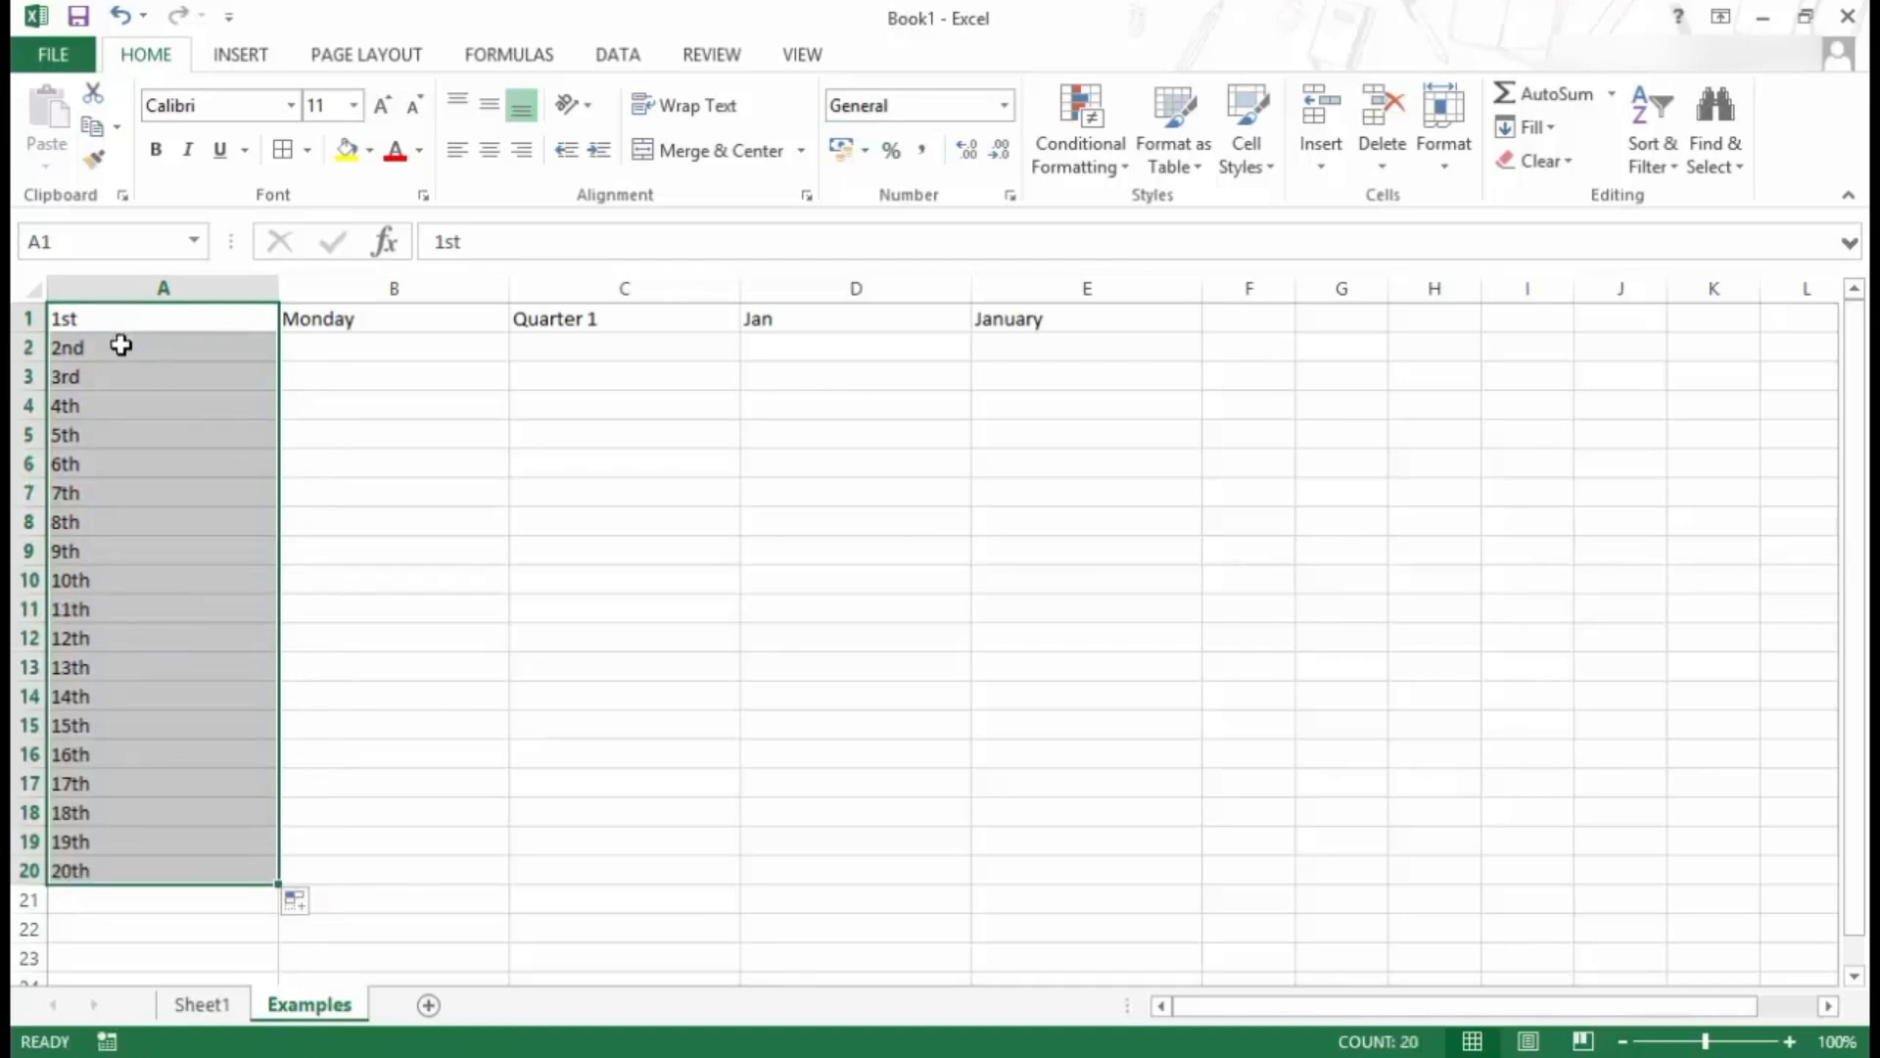
{"action": "left_click_drag", "start_coordinate": [128, 327], "coordinate": [138, 348]}
{"action": "left_click", "coordinate": [156, 318]}
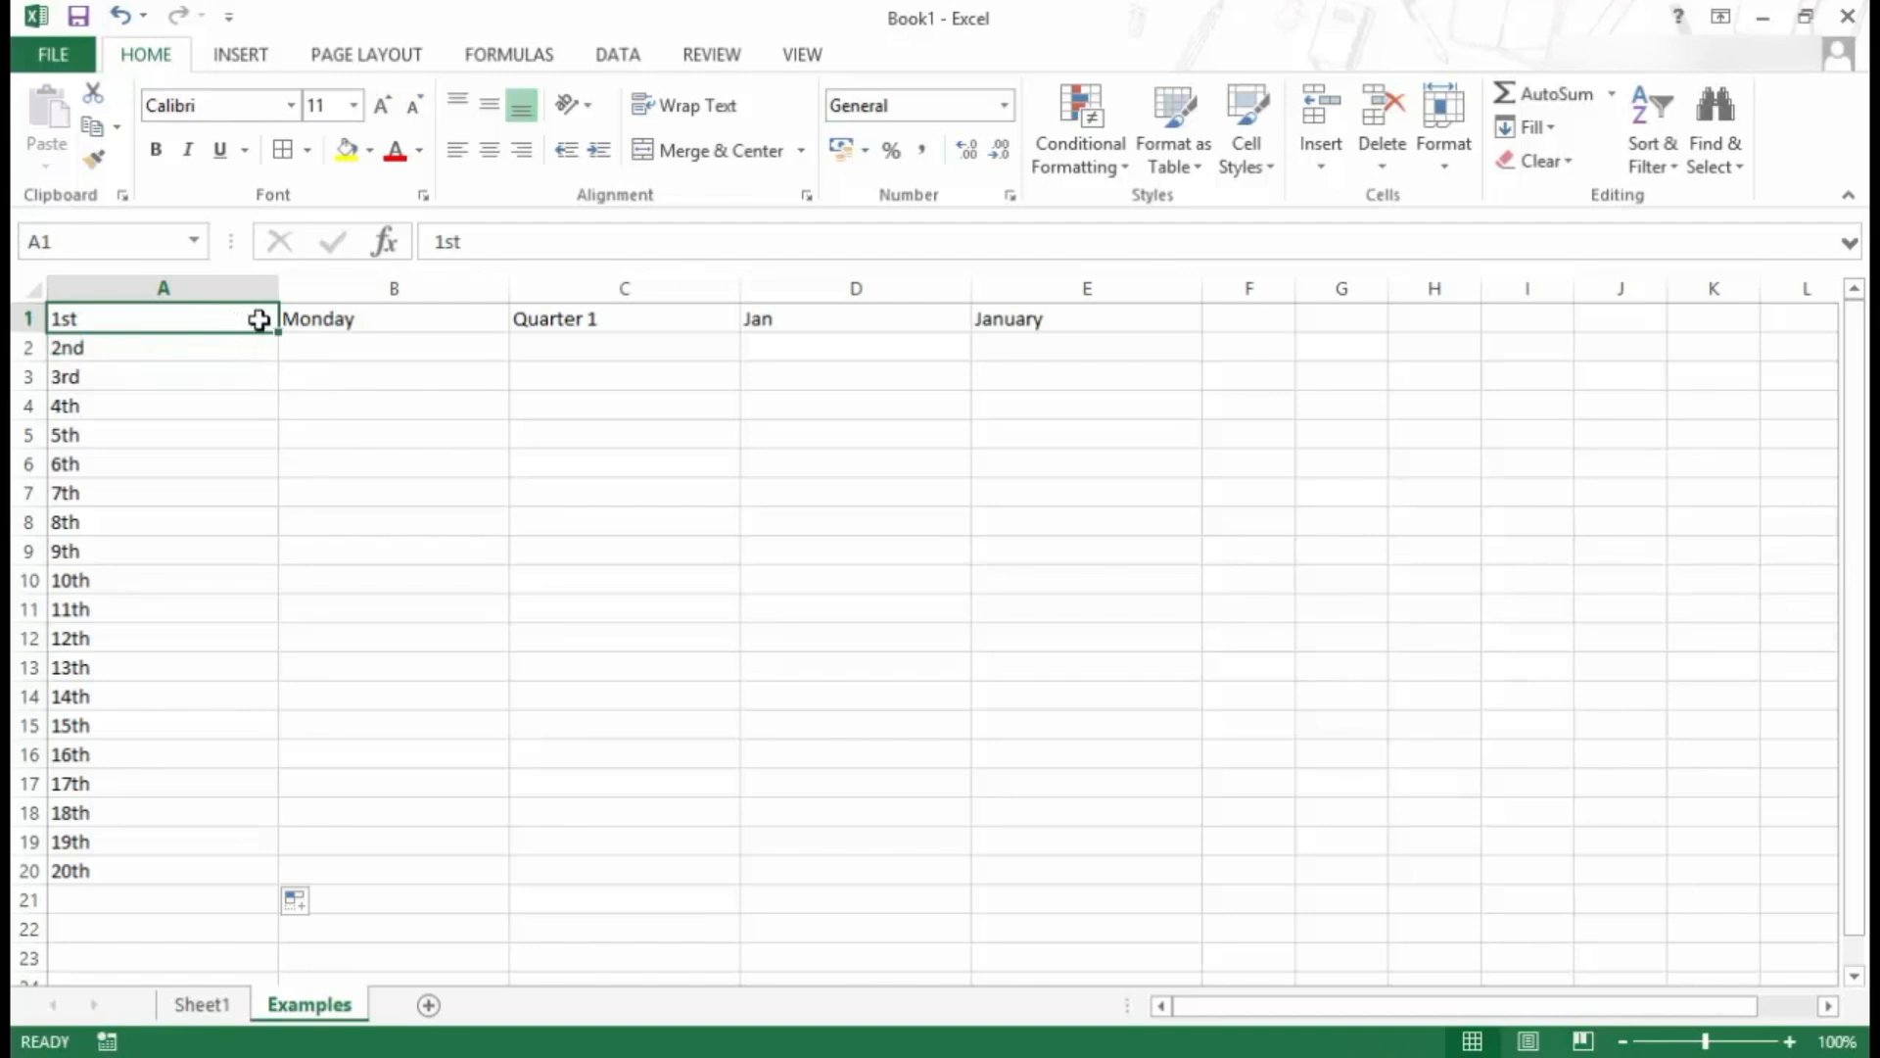
{"action": "left_click", "coordinate": [478, 323]}
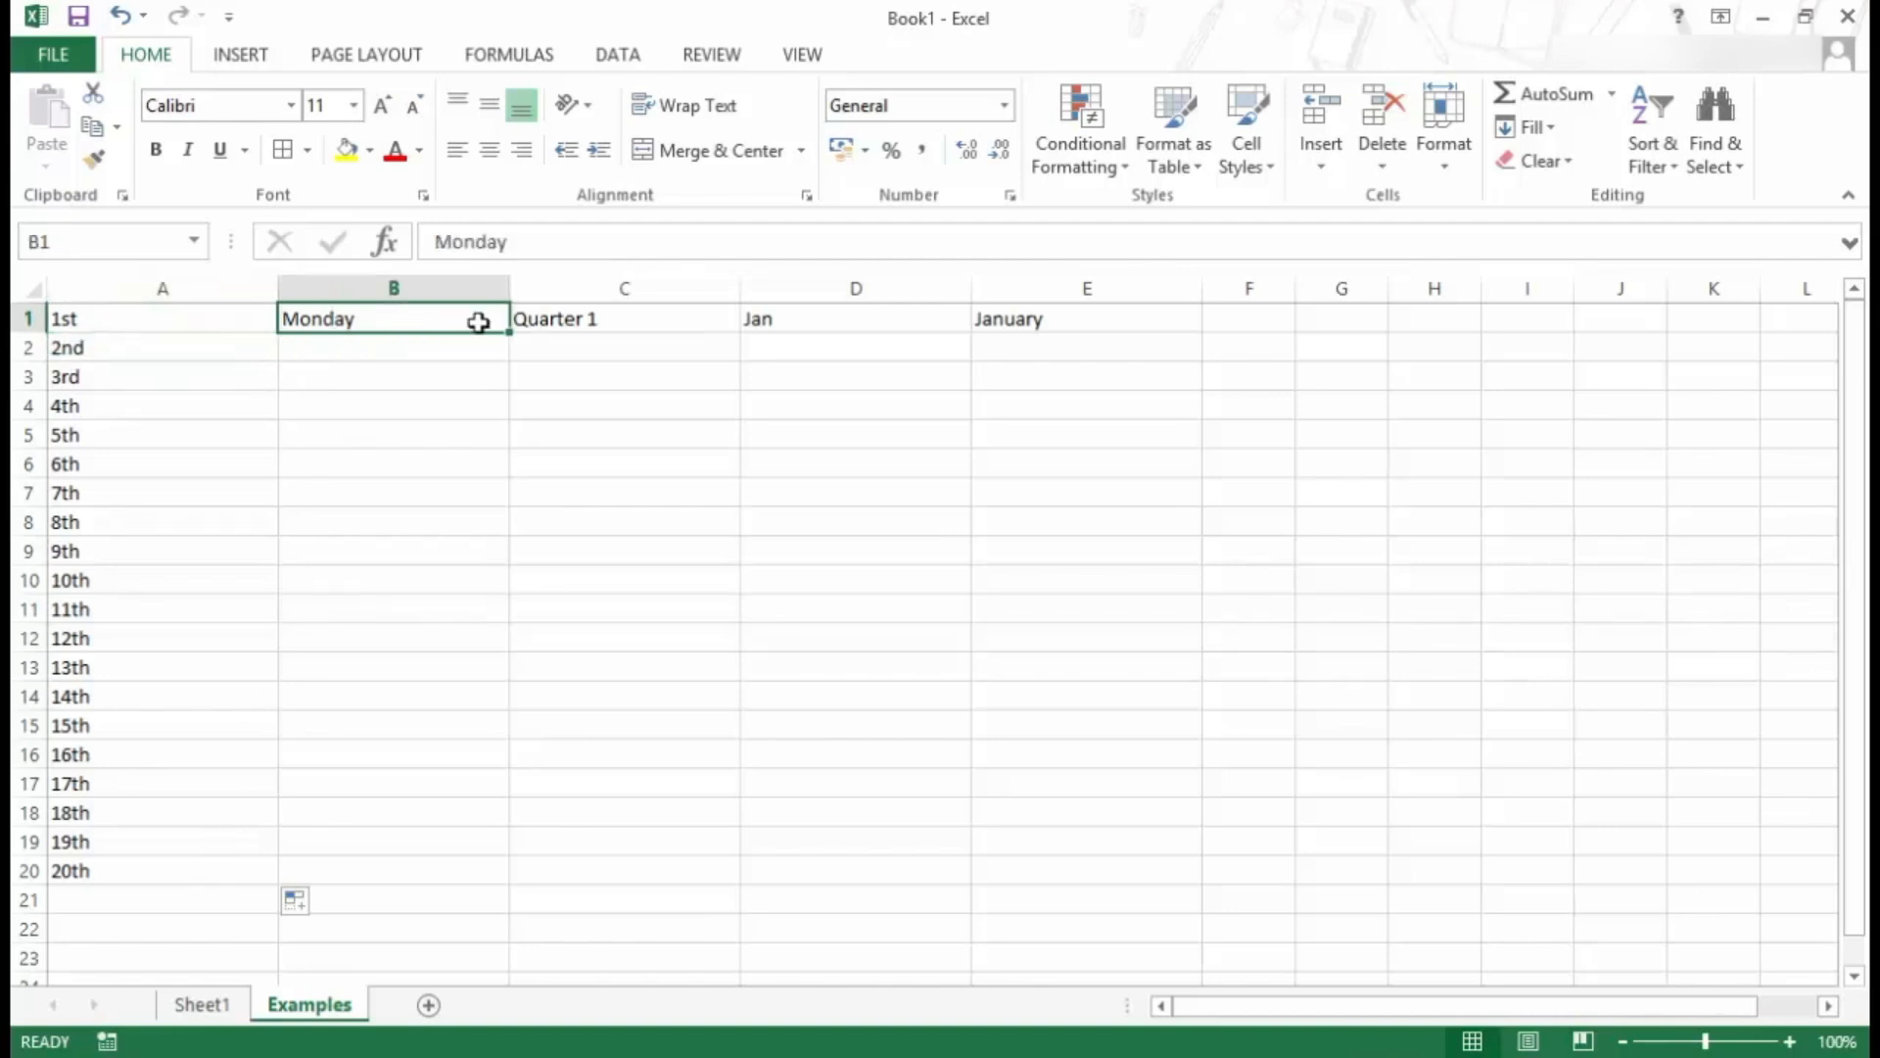
{"action": "left_click_drag", "start_coordinate": [511, 334], "coordinate": [480, 883]}
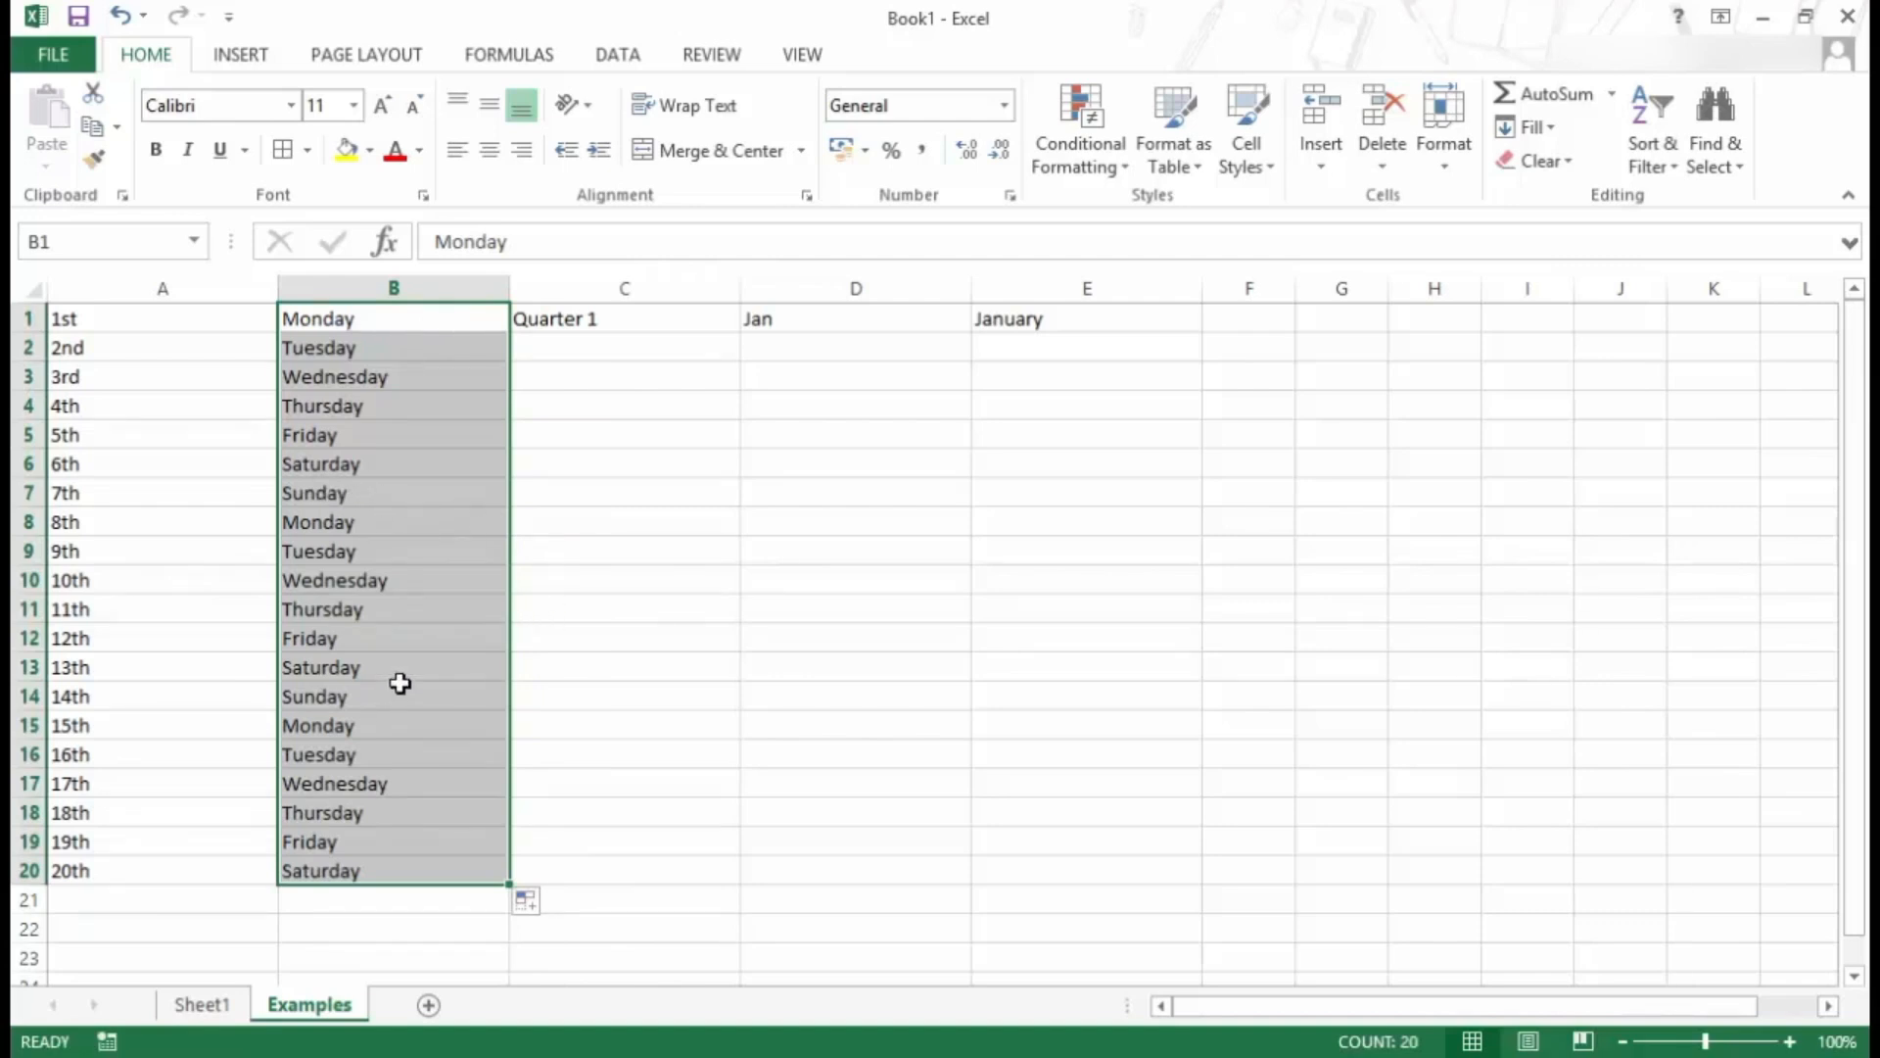
{"action": "left_click", "coordinate": [587, 327]}
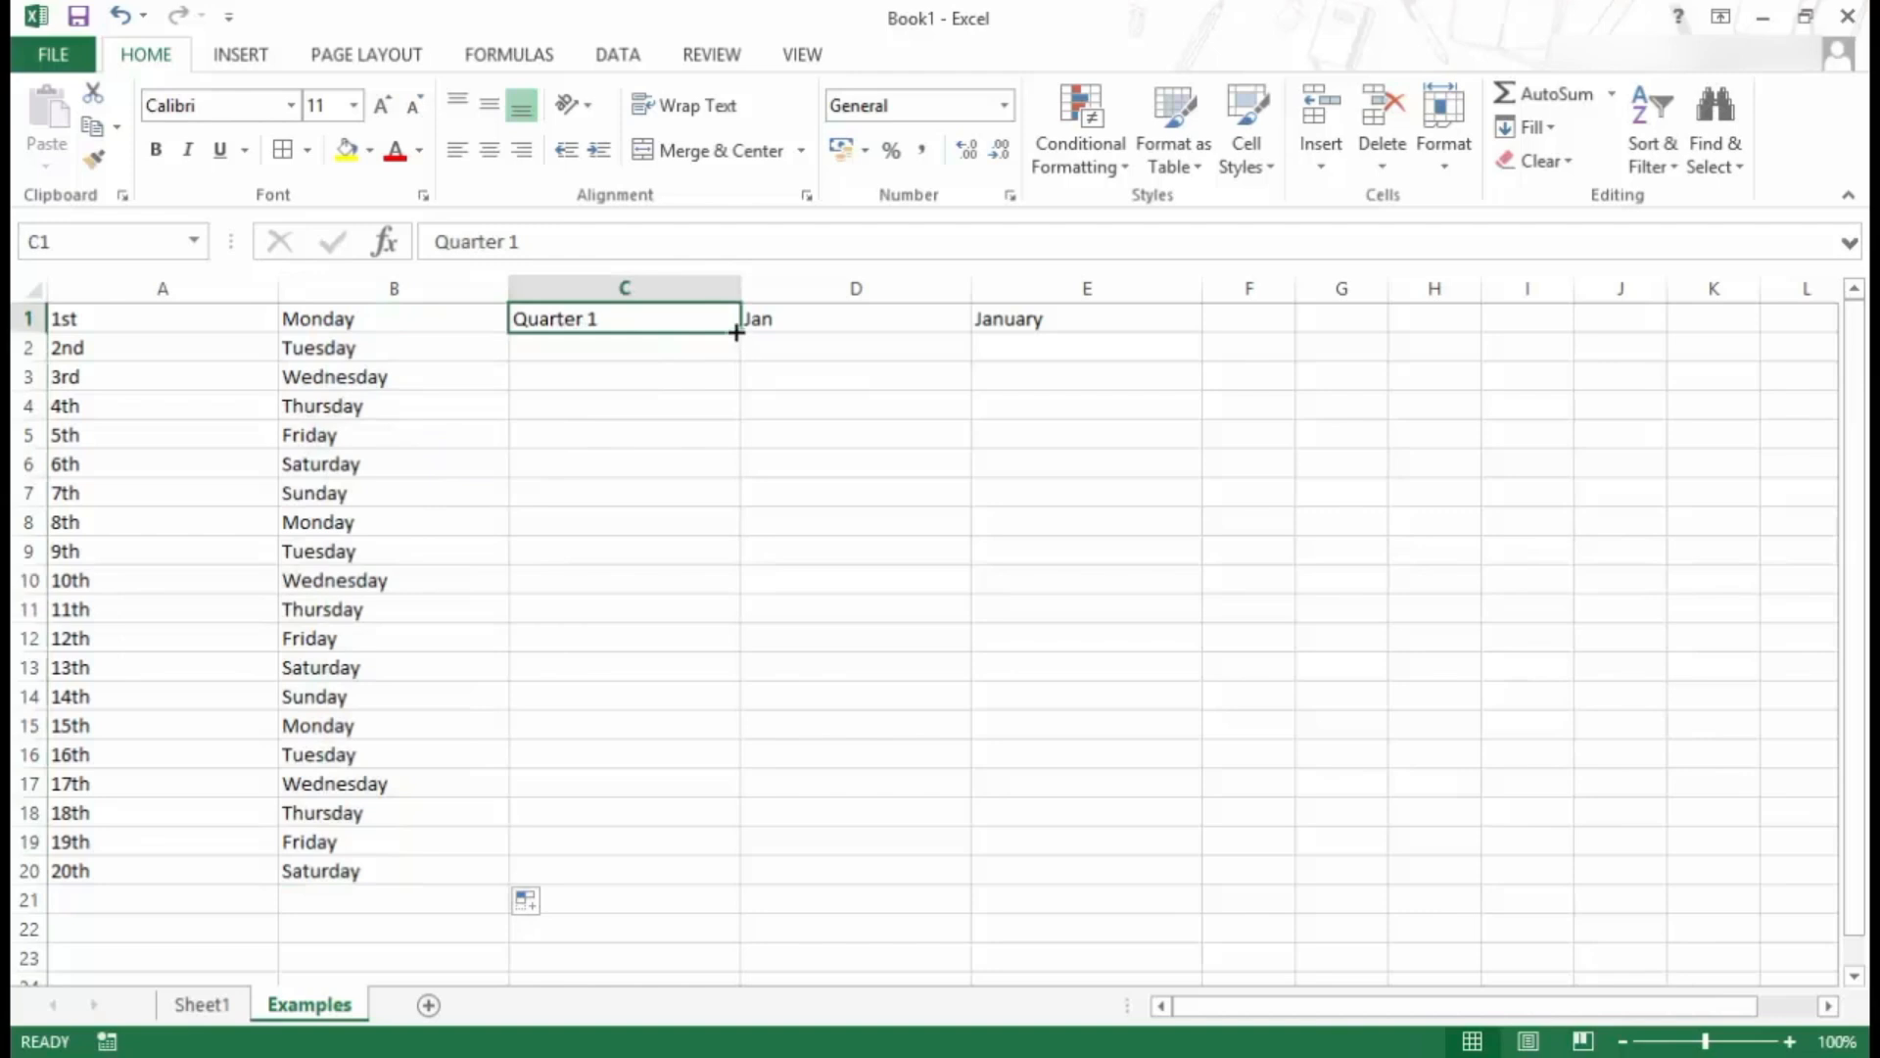
{"action": "left_click_drag", "start_coordinate": [740, 336], "coordinate": [690, 877]}
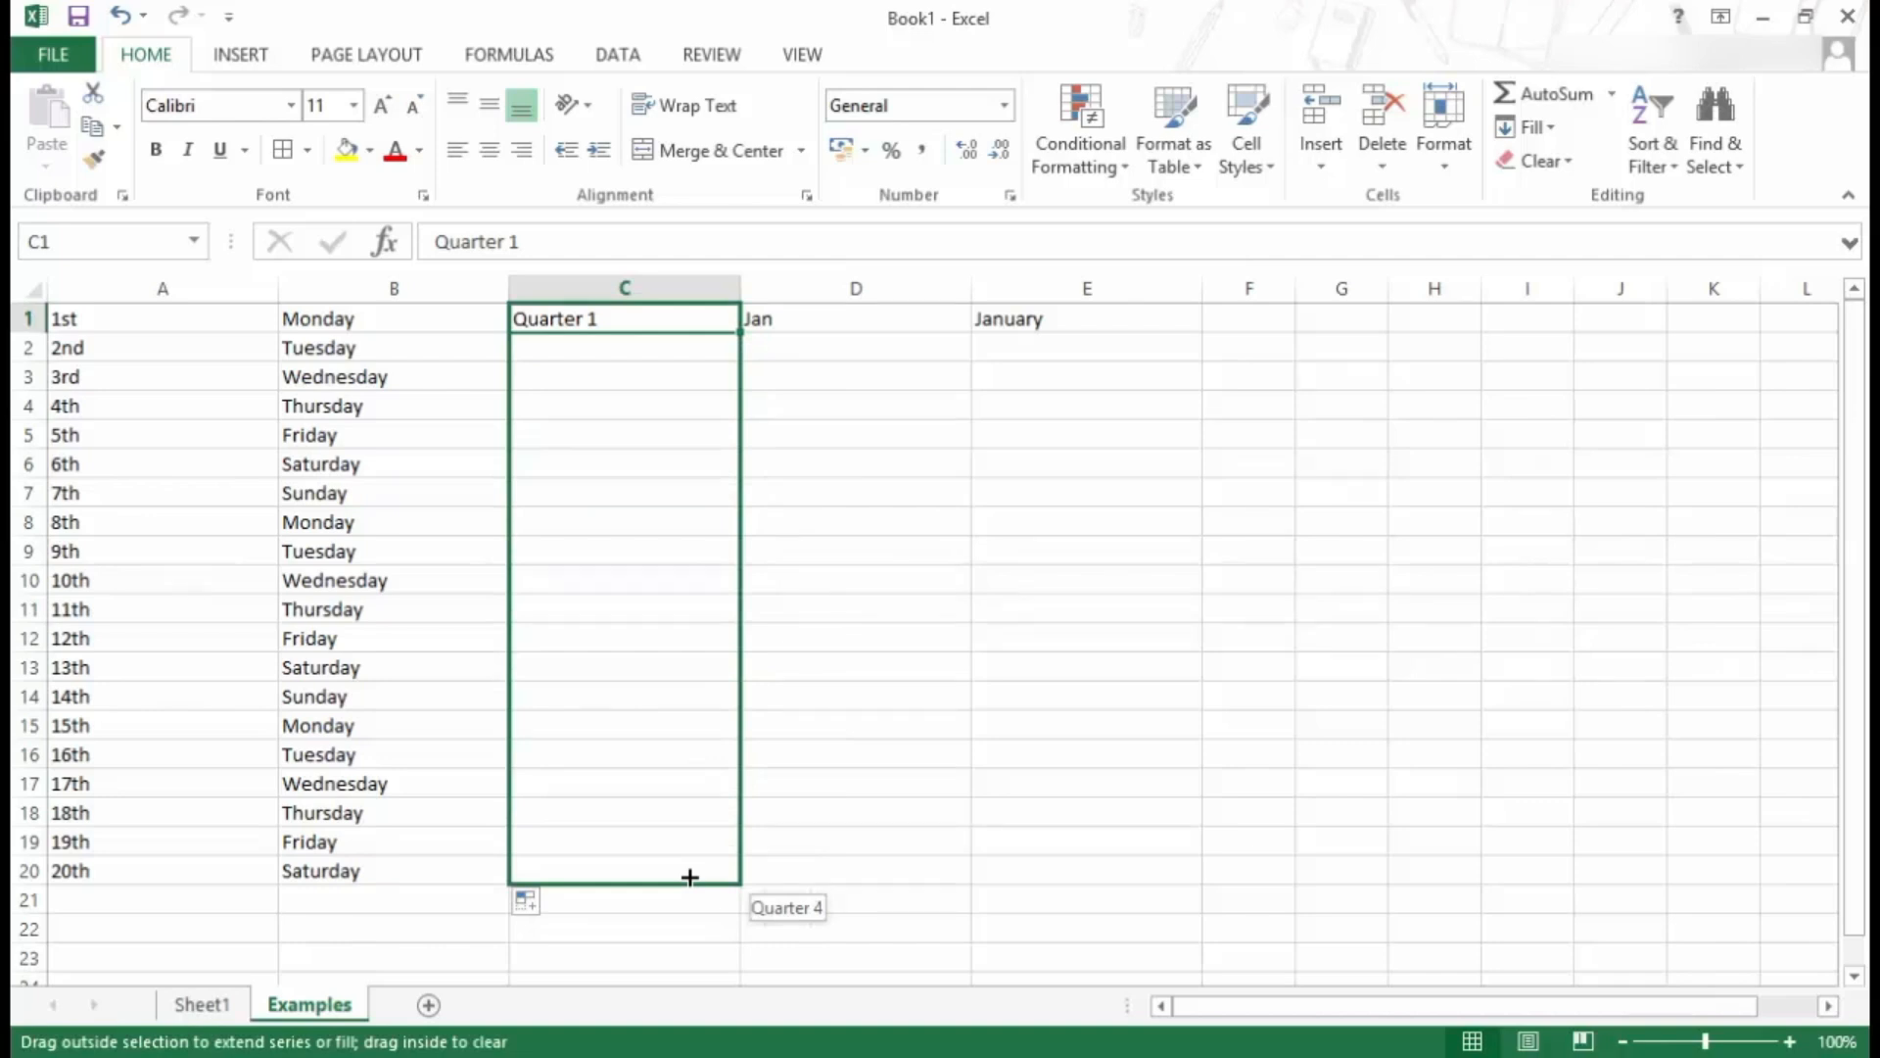
{"action": "left_click_drag", "start_coordinate": [690, 877], "coordinate": [471, 874]}
- Change the day names filled in B1:B20 to working days only with the Fill Weekdays option
{"action": "left_click", "coordinate": [478, 326]}
{"action": "left_click", "coordinate": [545, 906]}
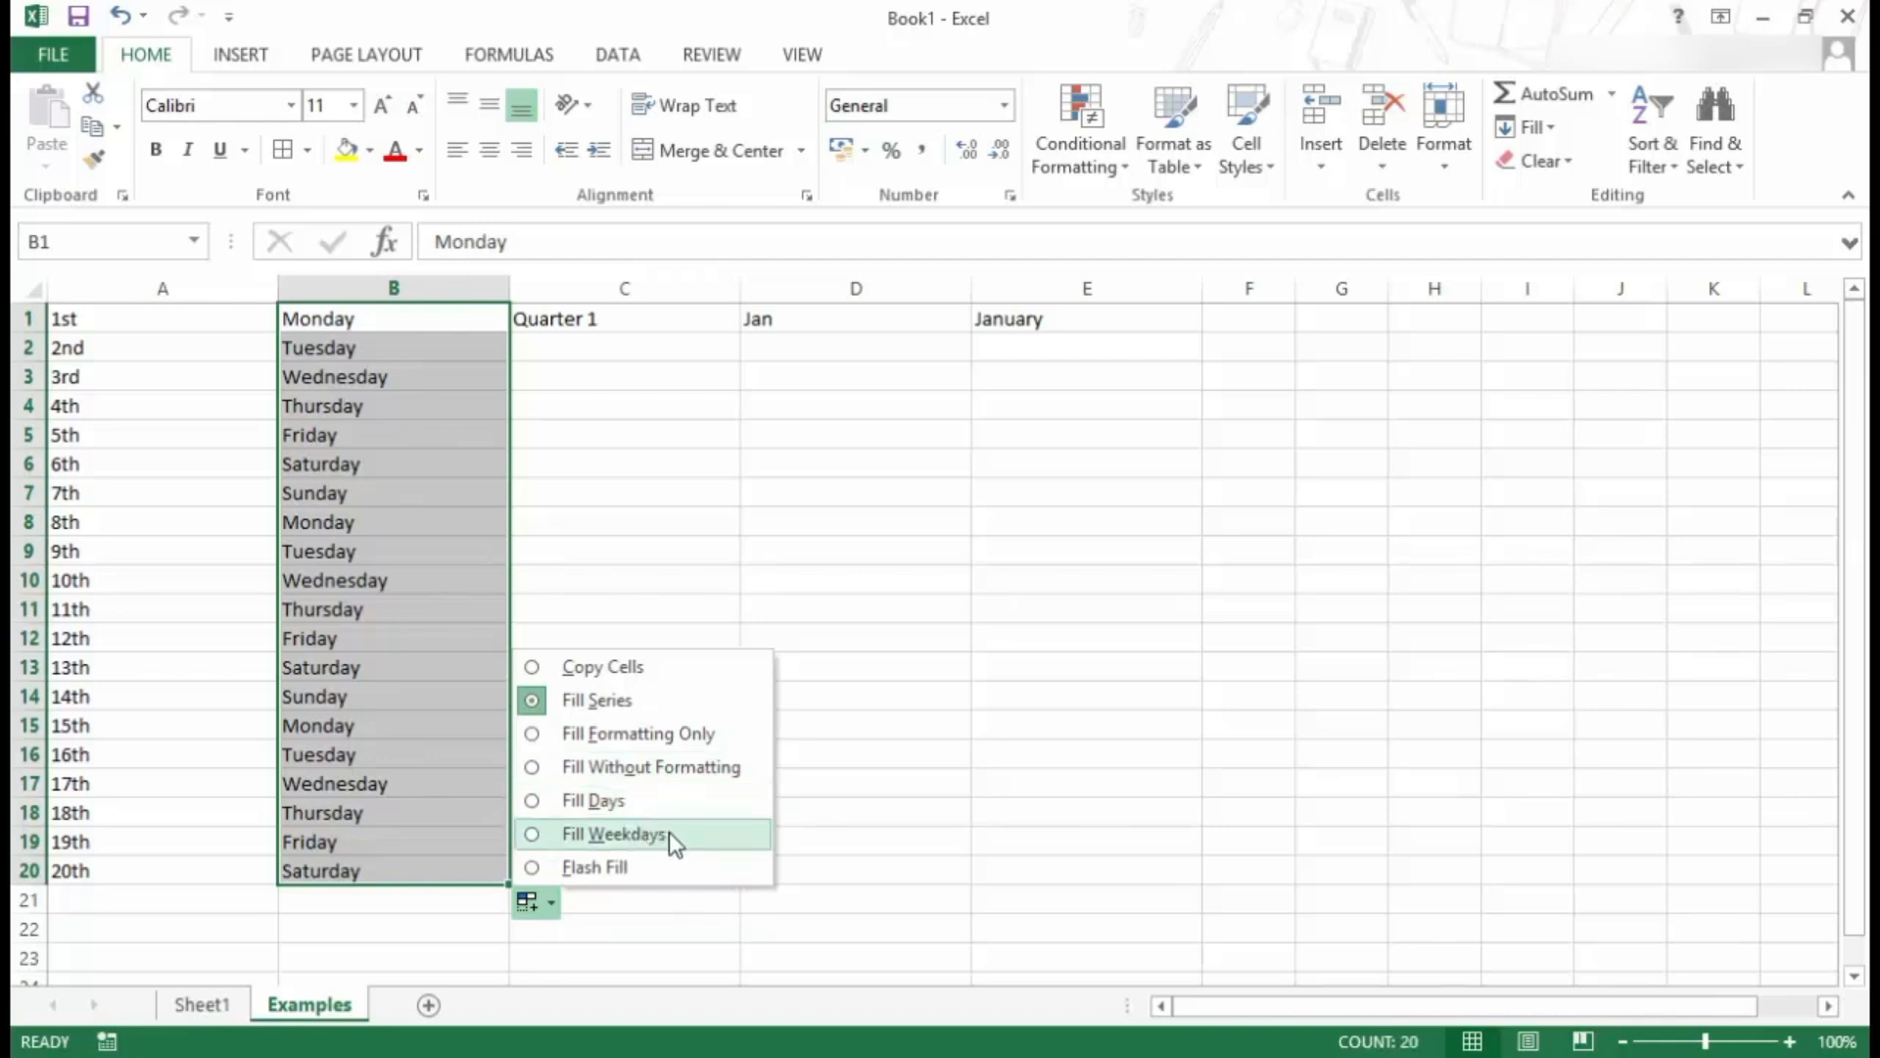
{"action": "left_click", "coordinate": [592, 839]}
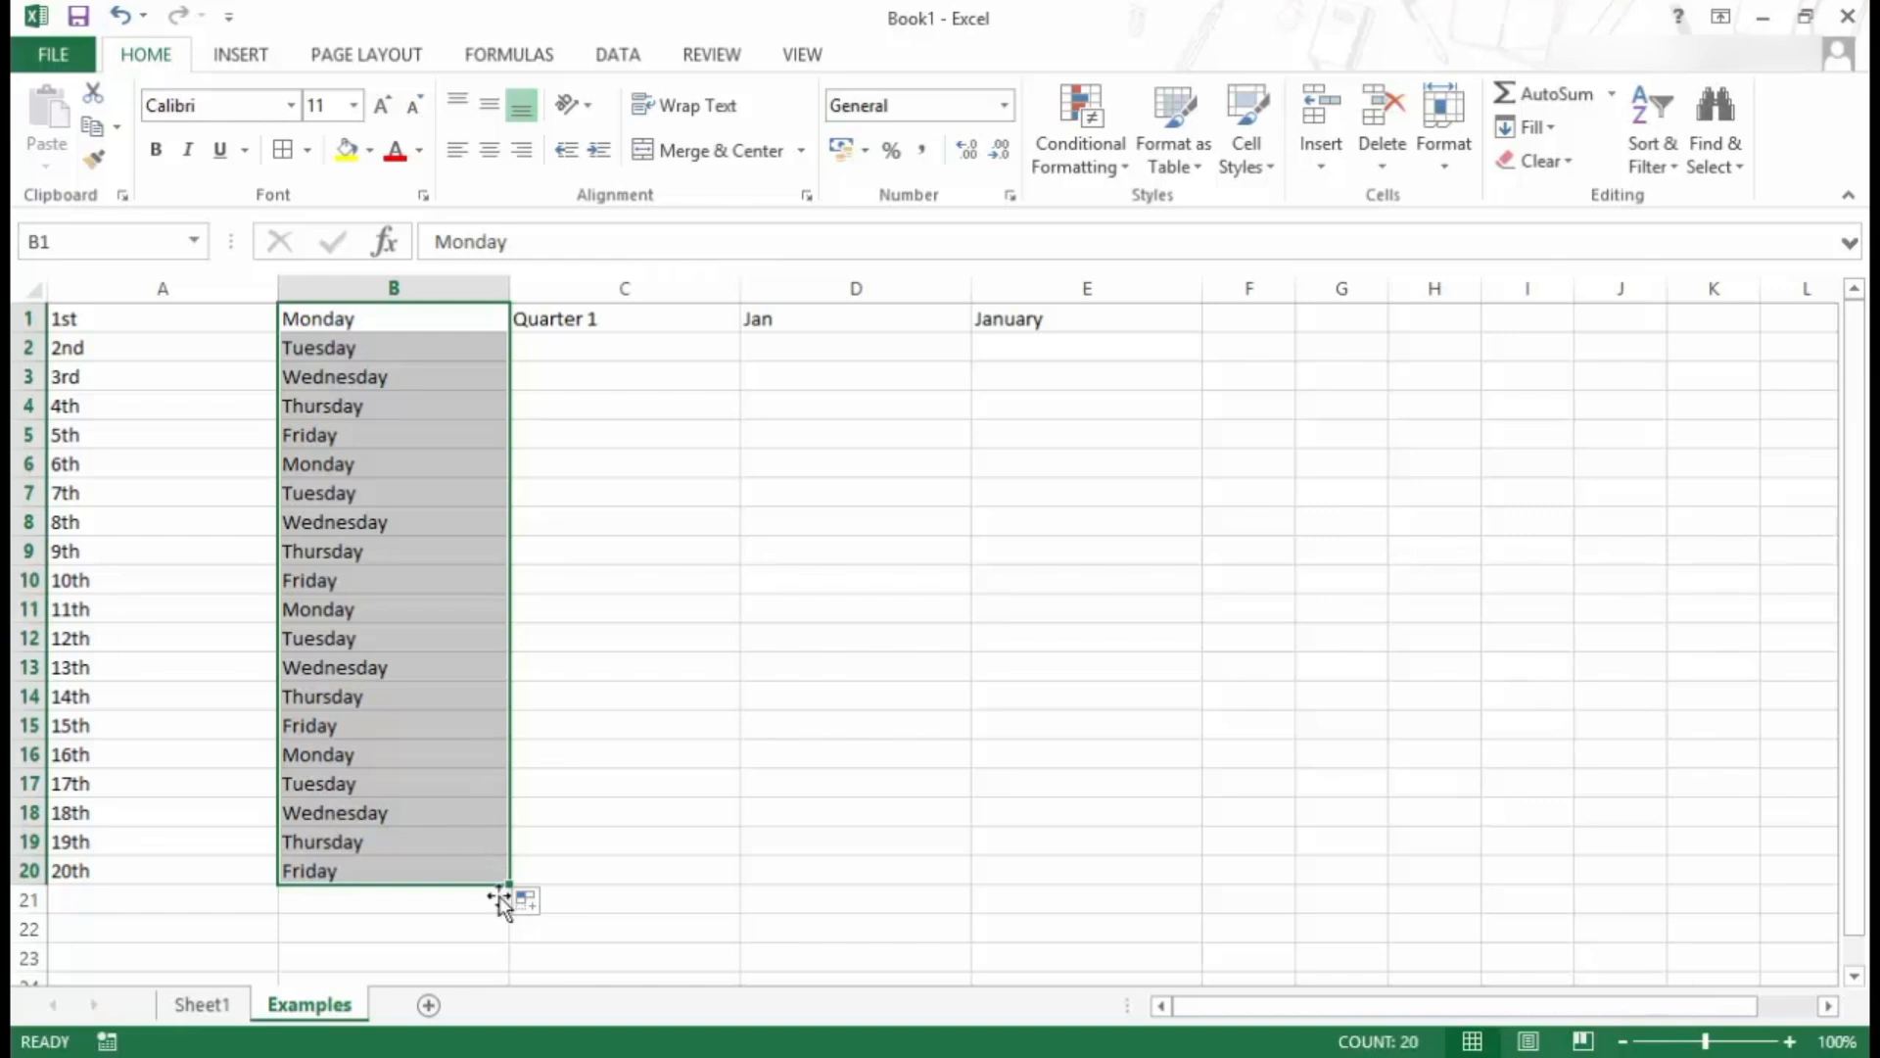
- Extend "Quarter 1" from C1 down through C20 as a series and check its AutoFill options
{"action": "left_click", "coordinate": [670, 321]}
{"action": "left_click_drag", "start_coordinate": [742, 333], "coordinate": [726, 880]}
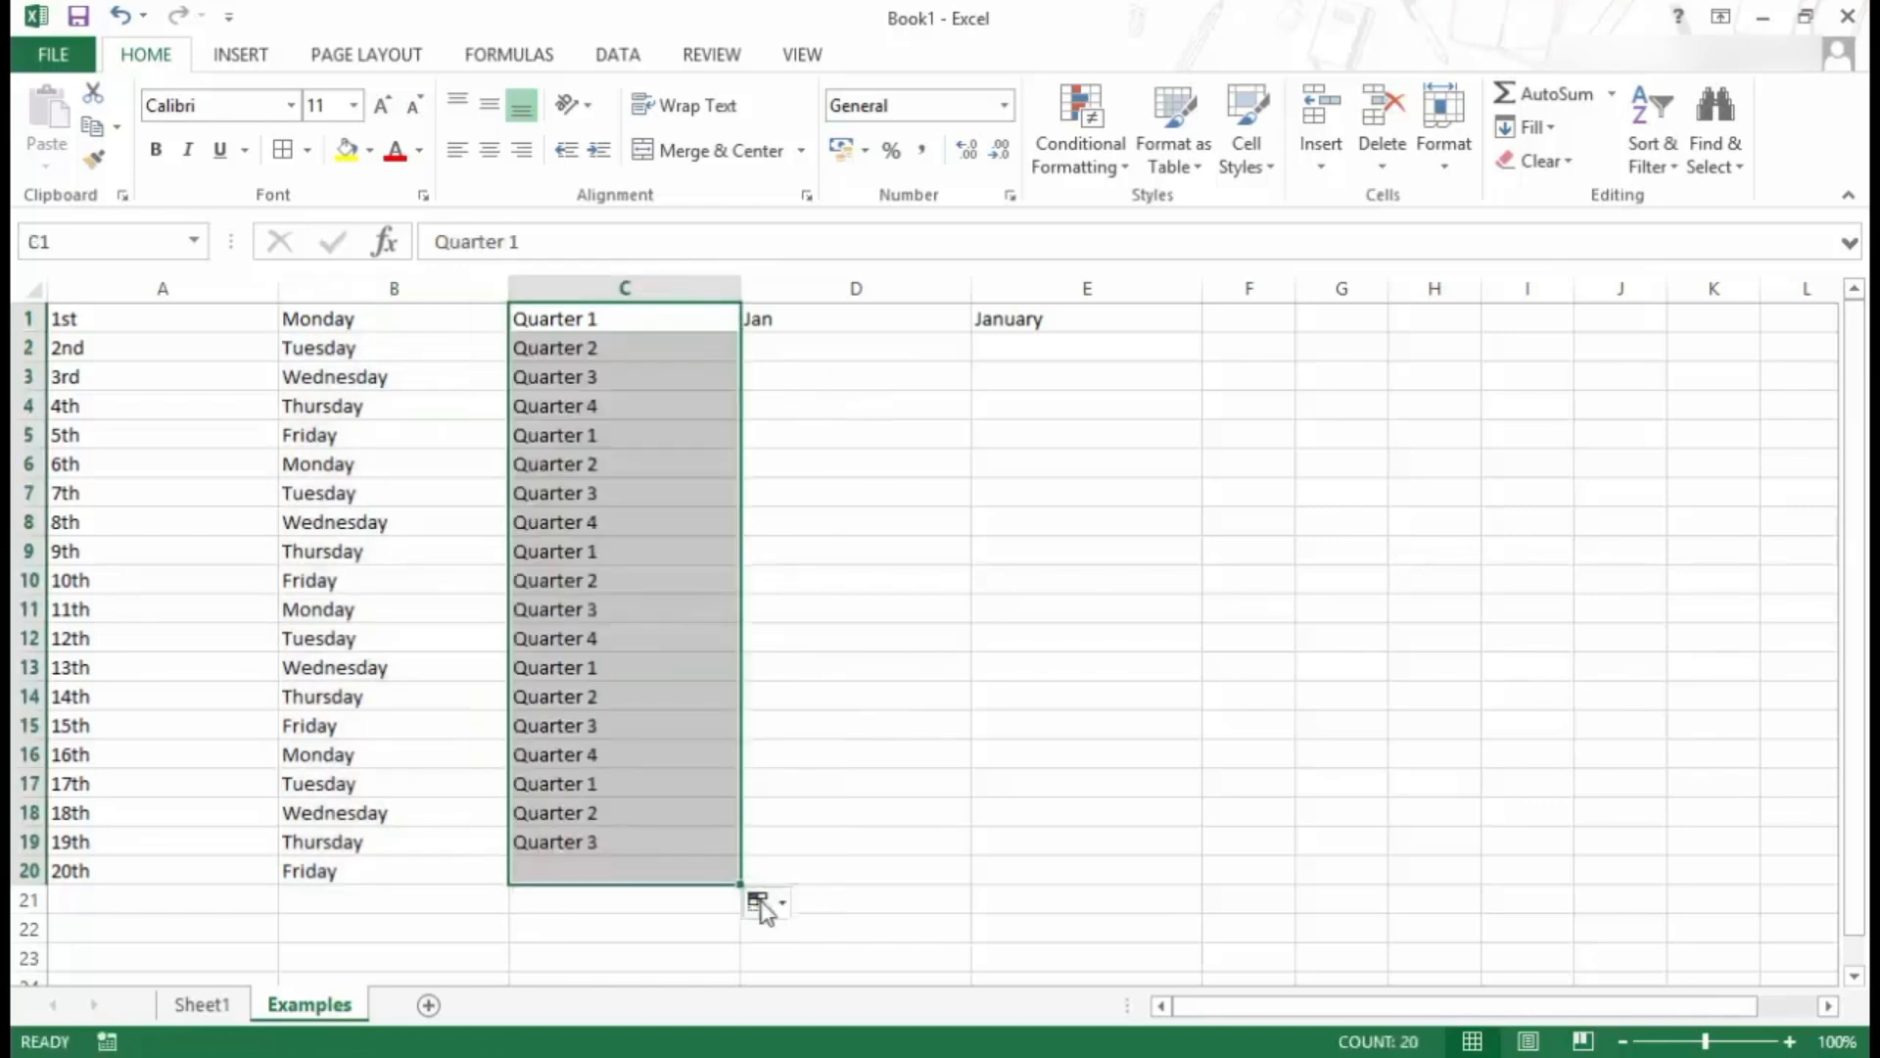
{"action": "left_click", "coordinate": [761, 903]}
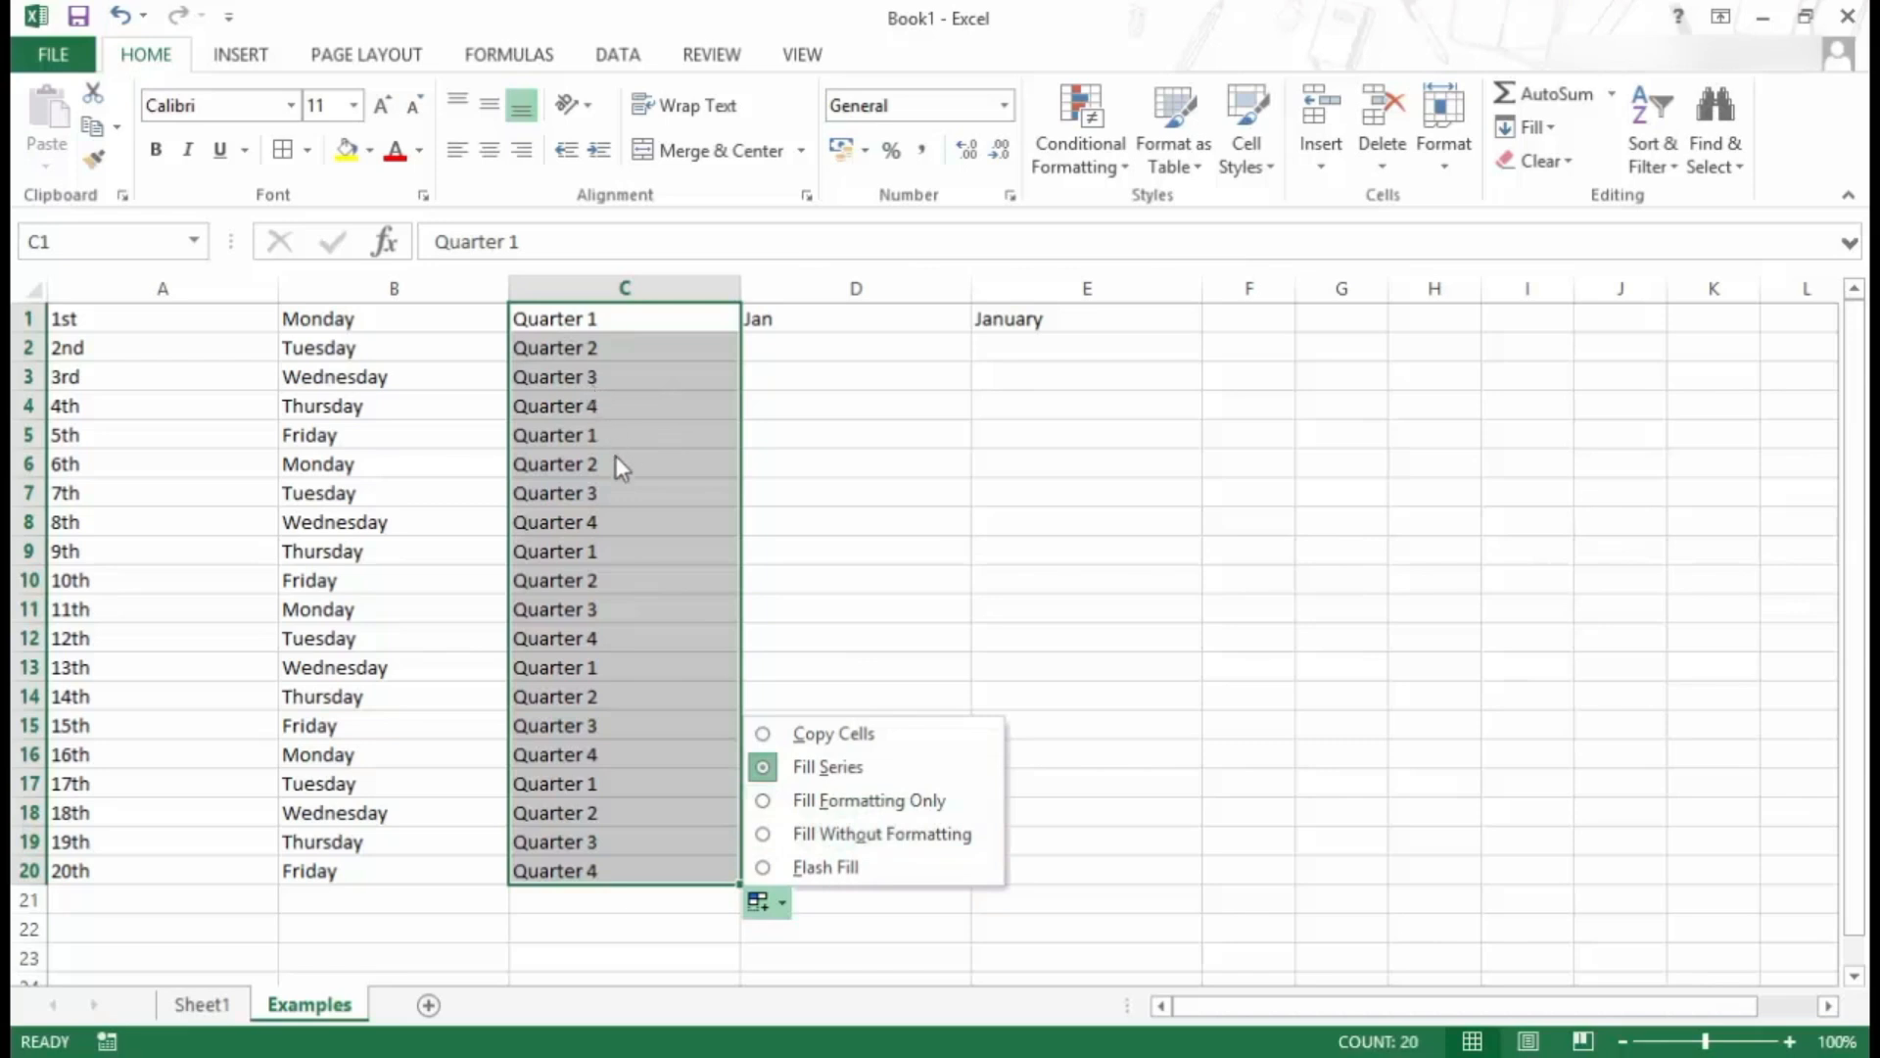
{"action": "left_click", "coordinate": [730, 306]}
- Extend the abbreviated months from "Jan" in D1 down through D20 and show the AutoFill options for them
{"action": "left_click", "coordinate": [832, 320]}
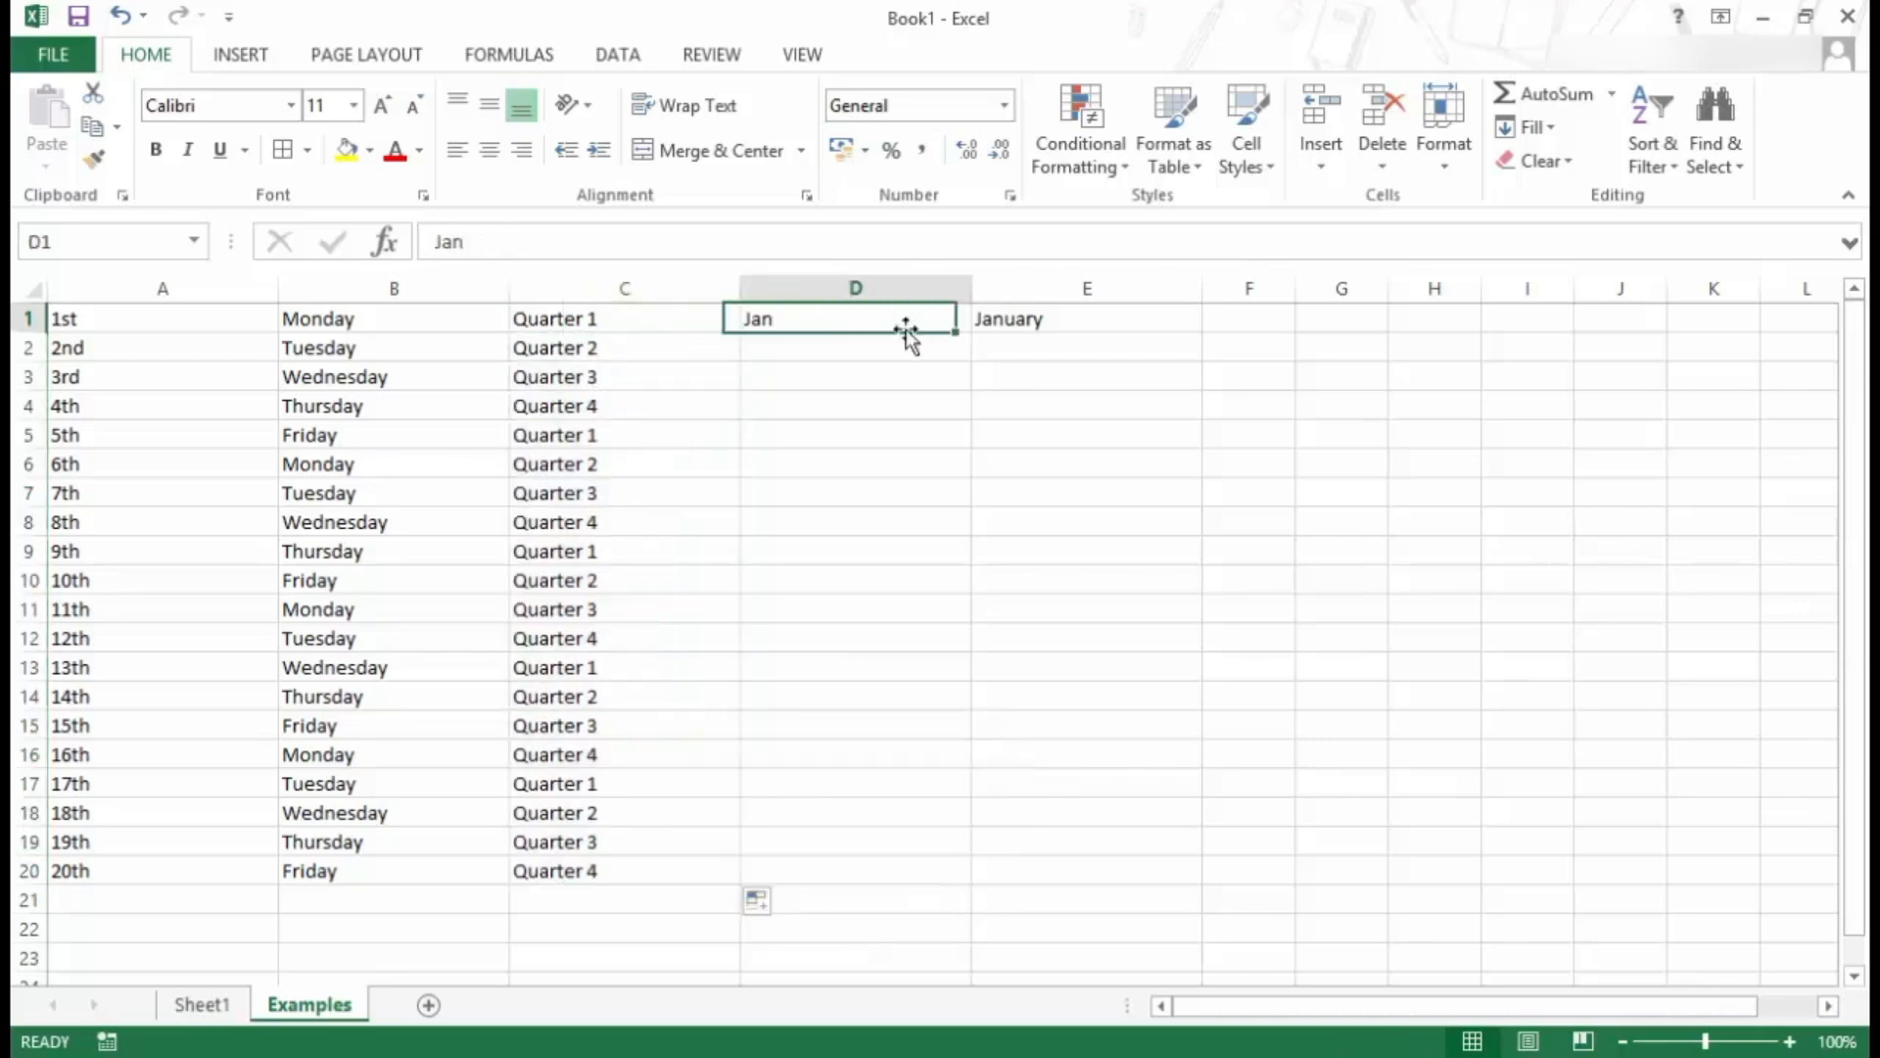
{"action": "left_click_drag", "start_coordinate": [968, 333], "coordinate": [955, 882]}
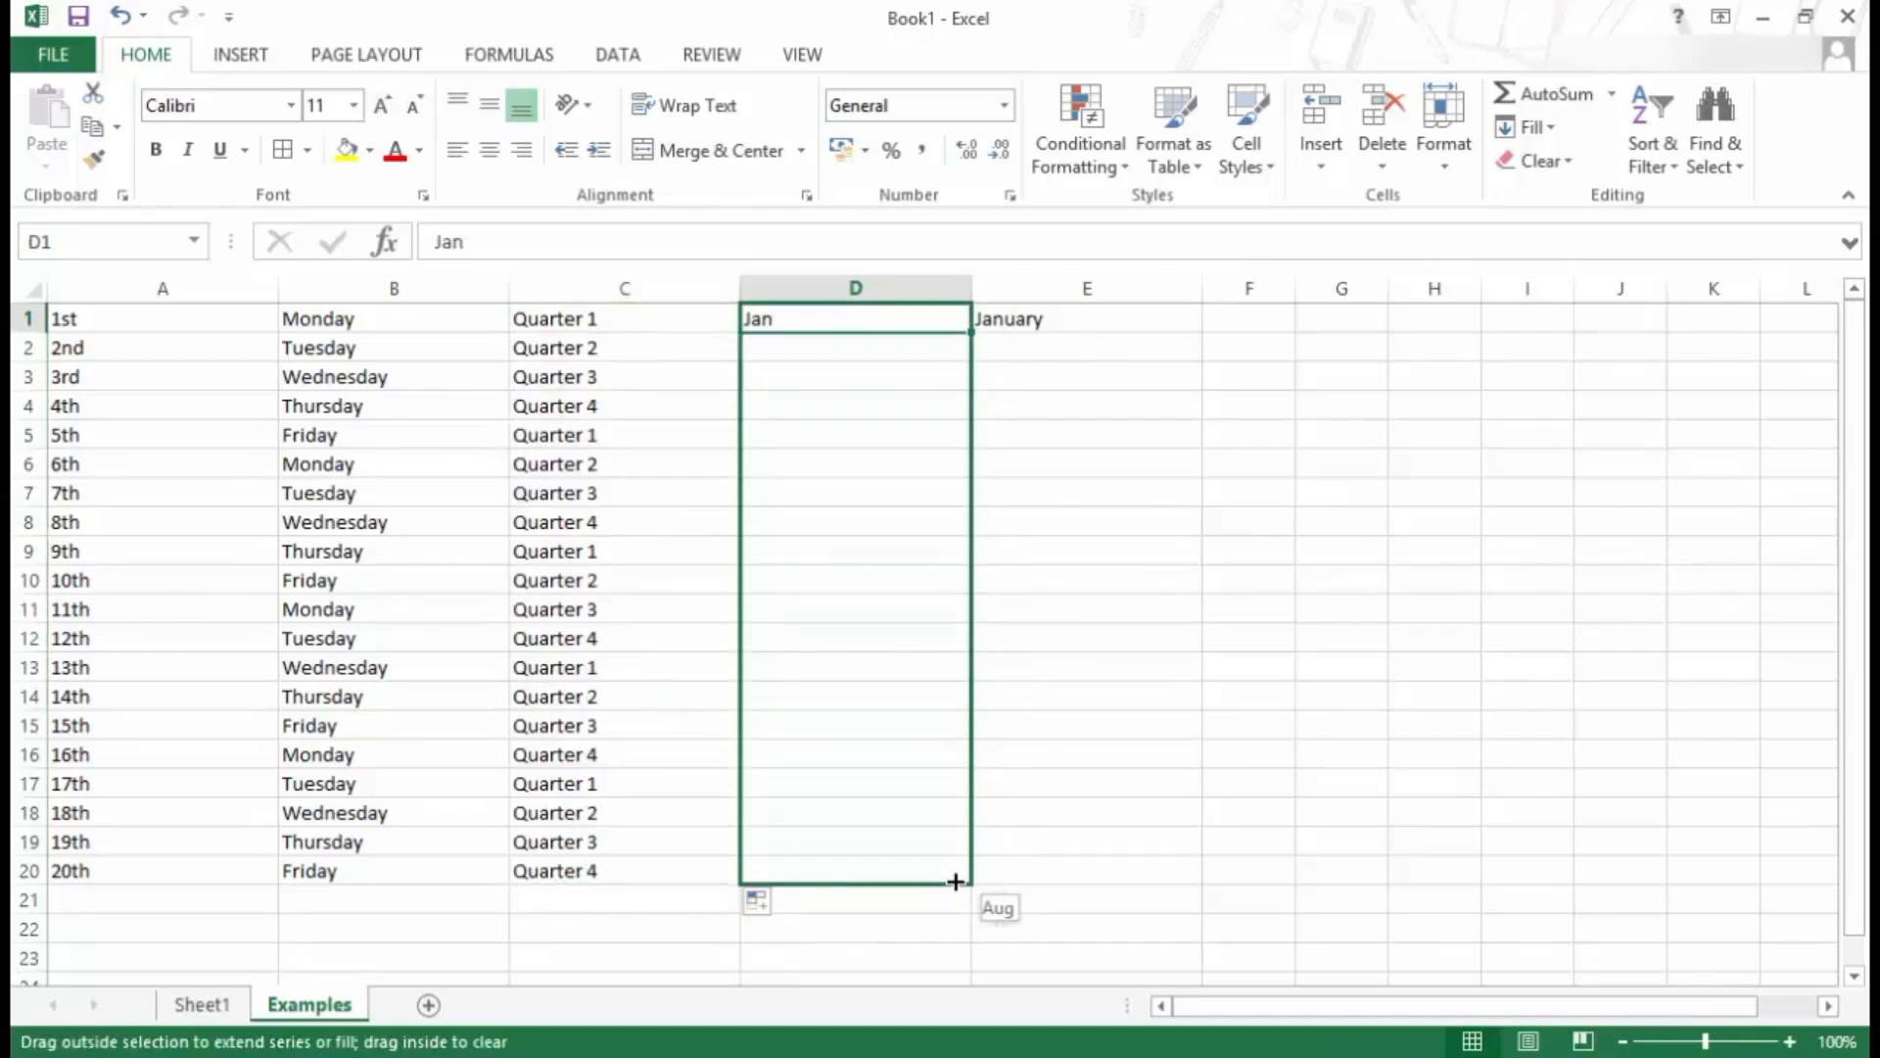
{"action": "left_click_drag", "start_coordinate": [955, 882], "coordinate": [955, 881]}
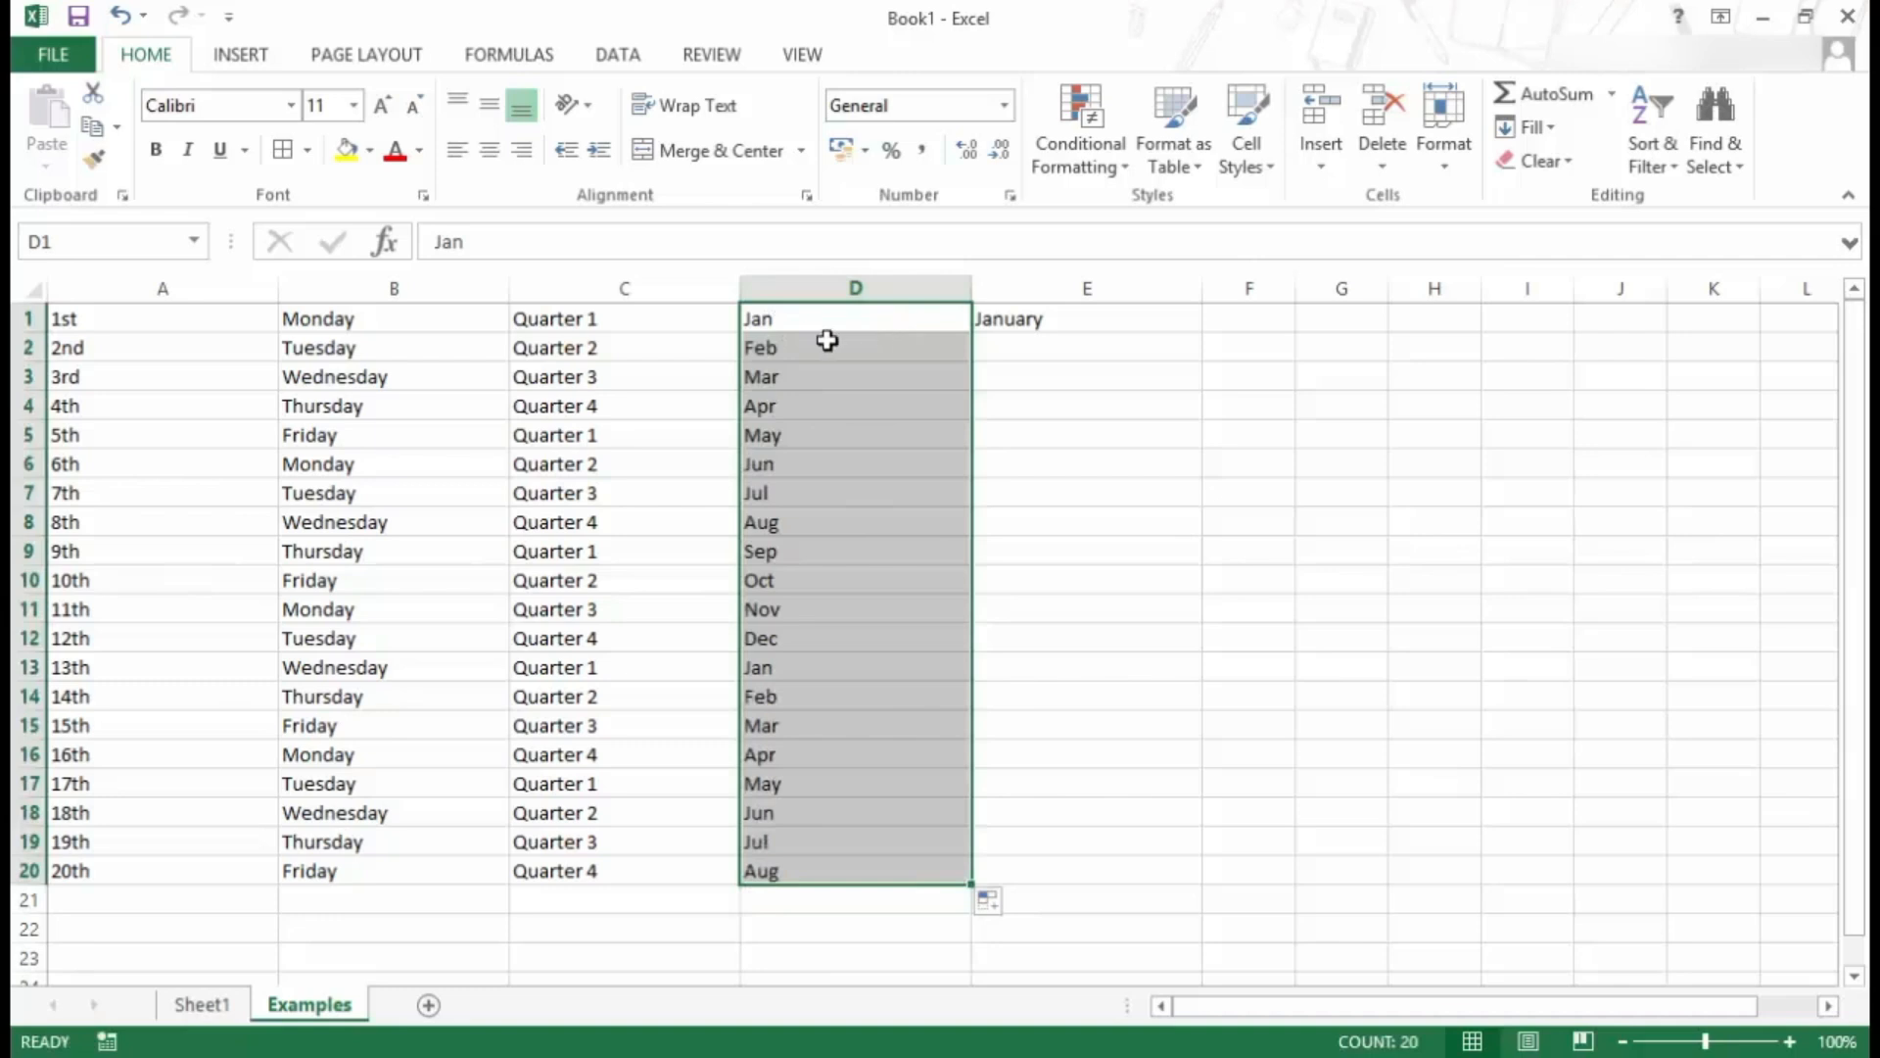
{"action": "left_click", "coordinate": [1000, 913]}
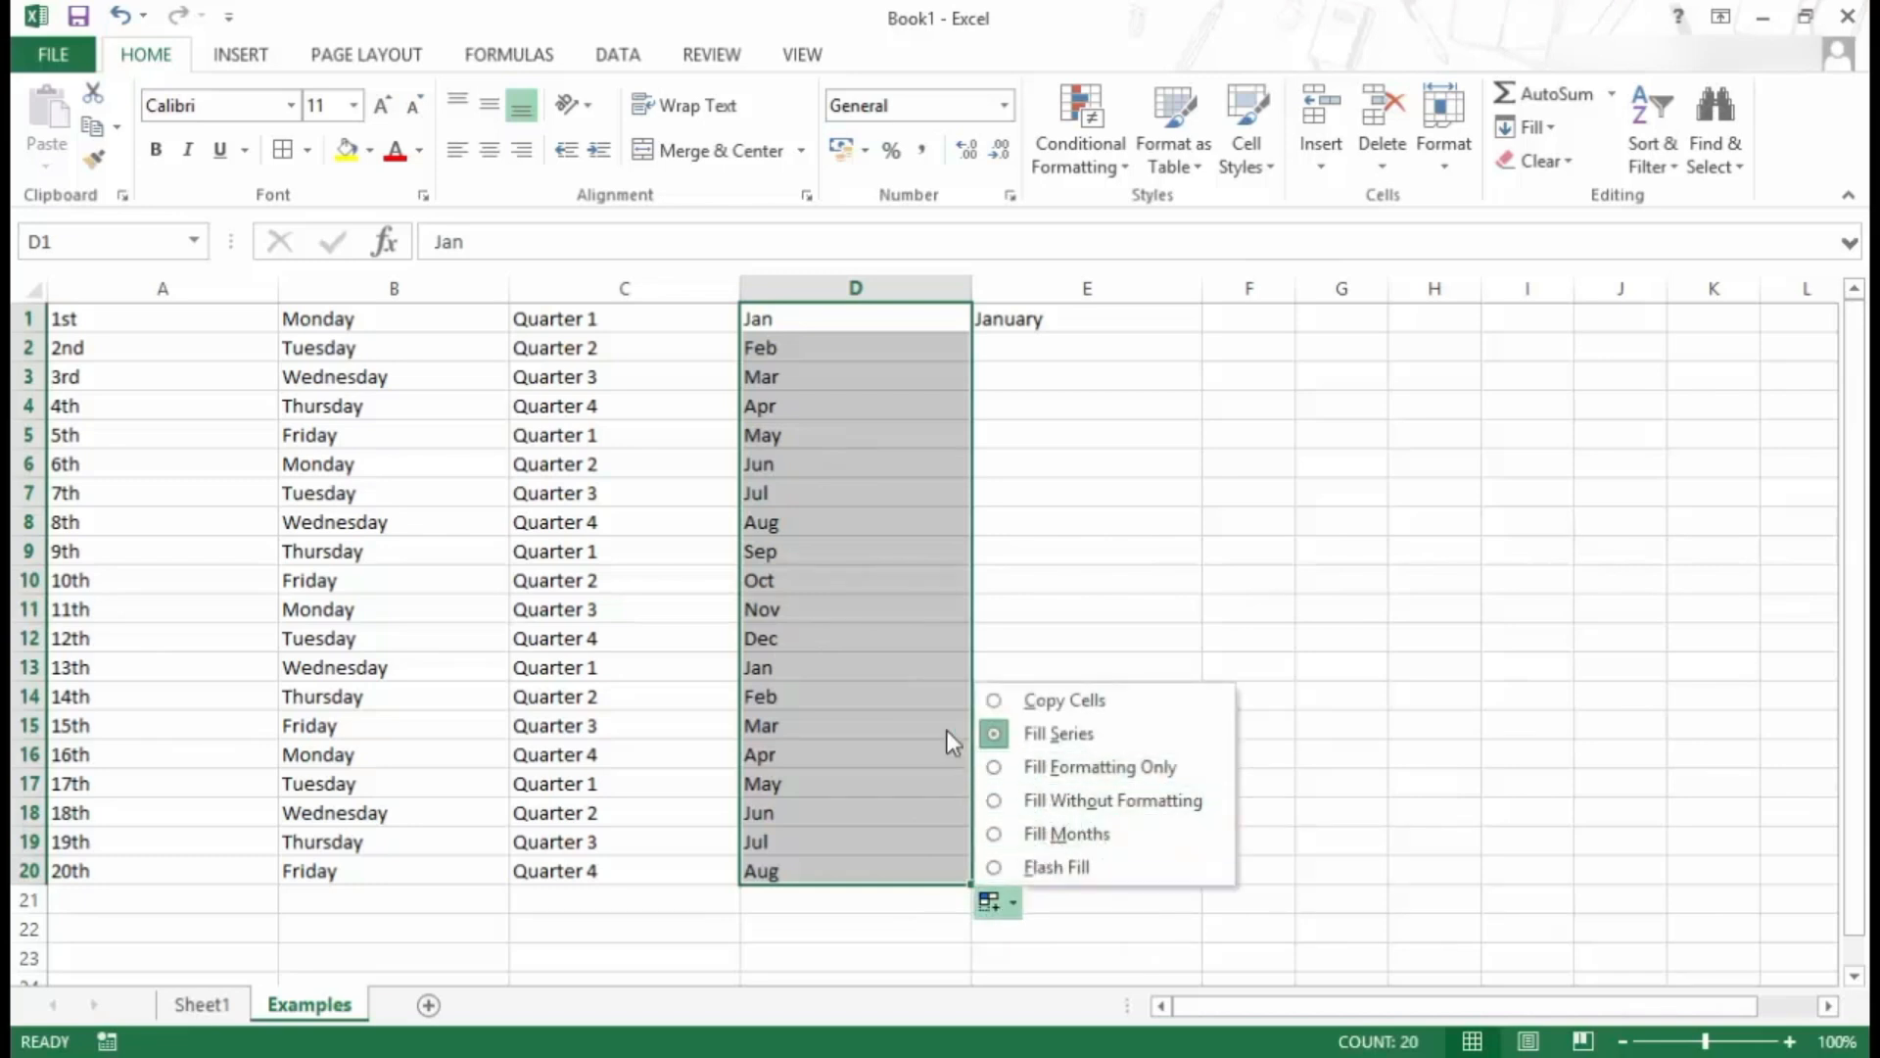
- Extend the full month names from "January" in E1 down through E20 and show their AutoFill options
{"action": "left_click", "coordinate": [1121, 314]}
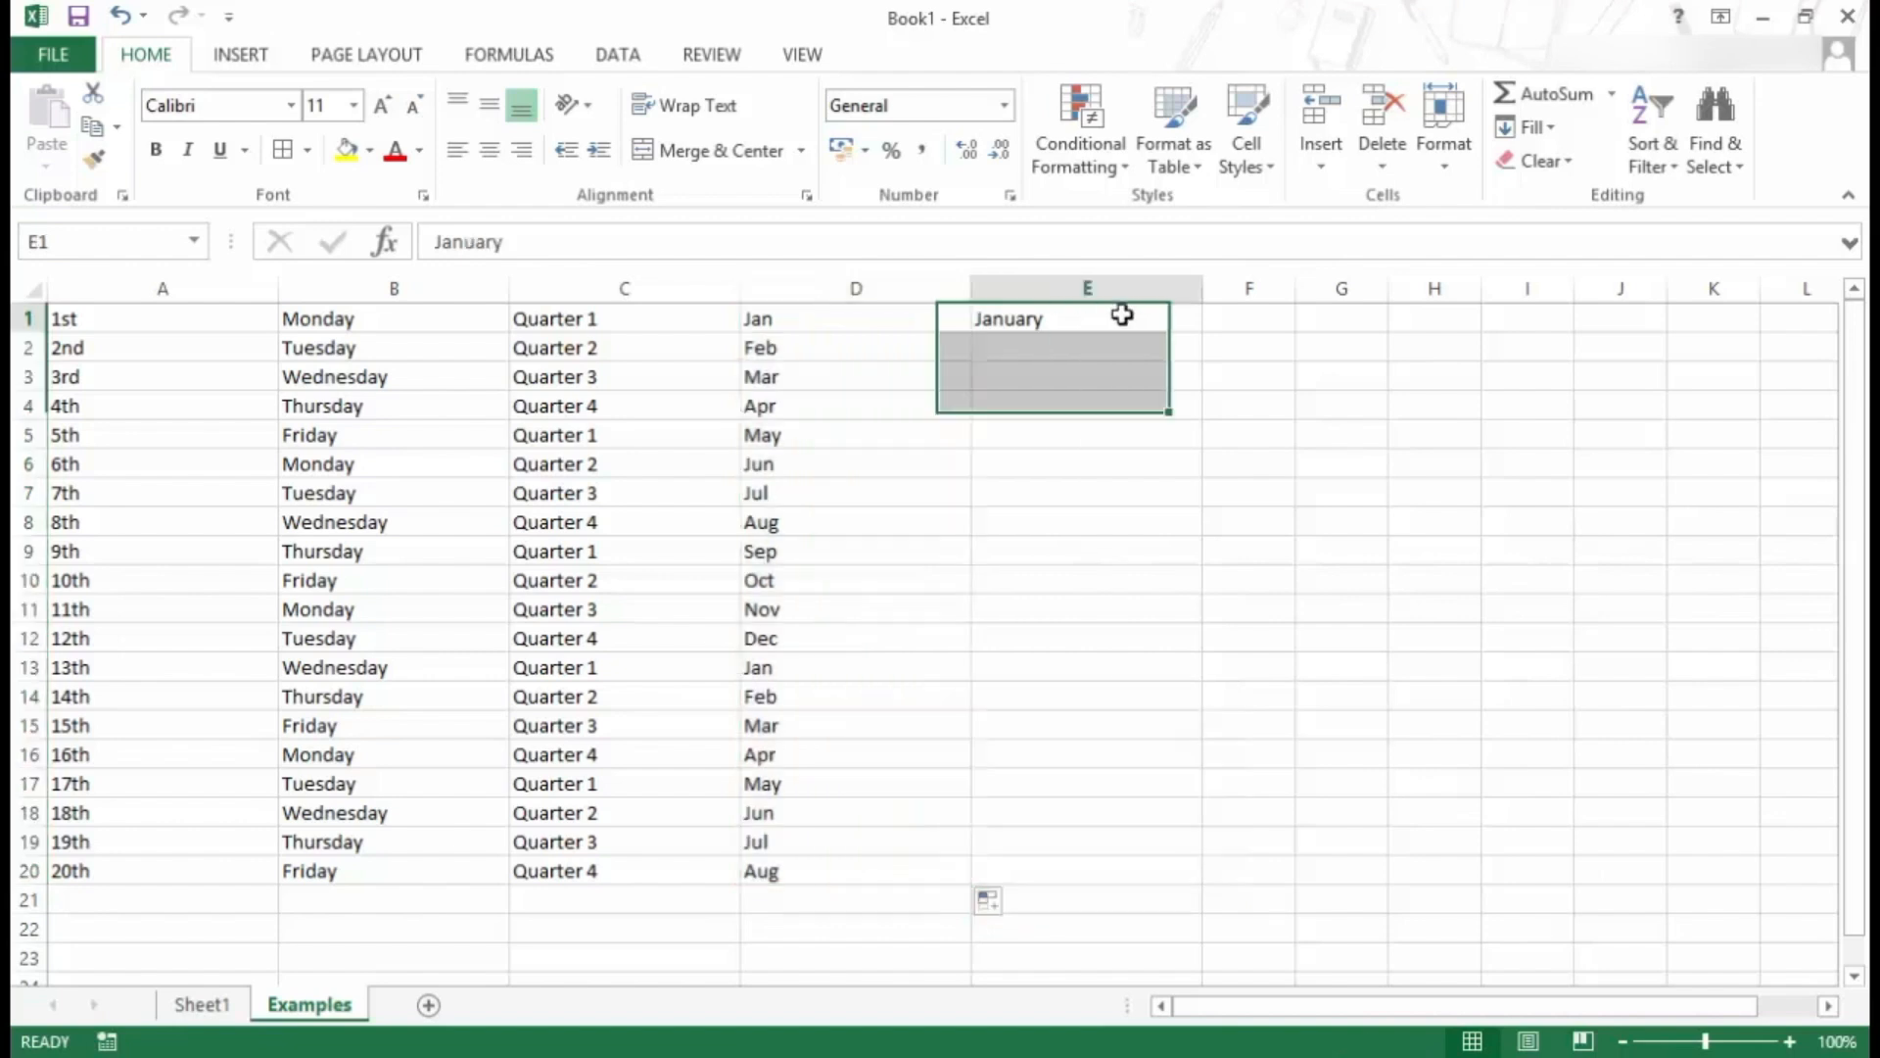
{"action": "left_click_drag", "start_coordinate": [1205, 336], "coordinate": [1156, 885]}
{"action": "left_click", "coordinate": [1221, 900]}
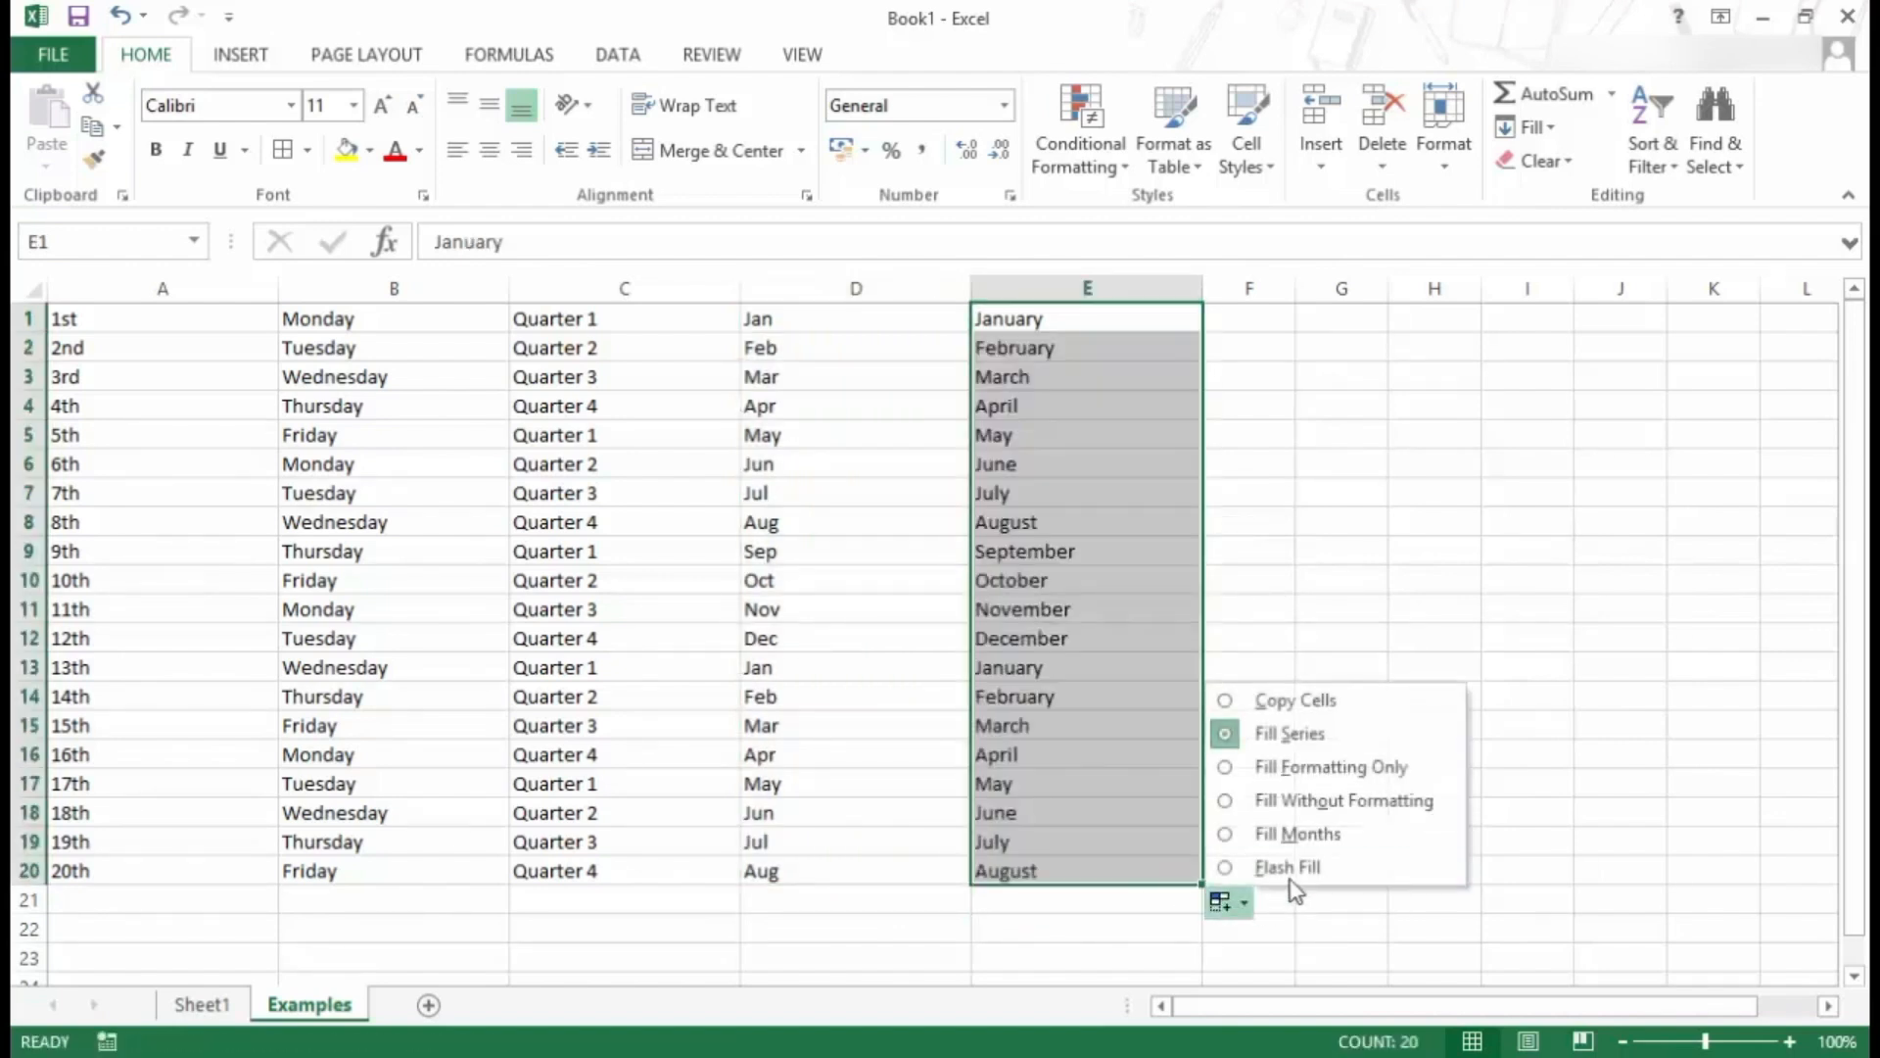
- Close the AutoFill options for the months and enter "High" in G1
{"action": "left_click", "coordinate": [1232, 900]}
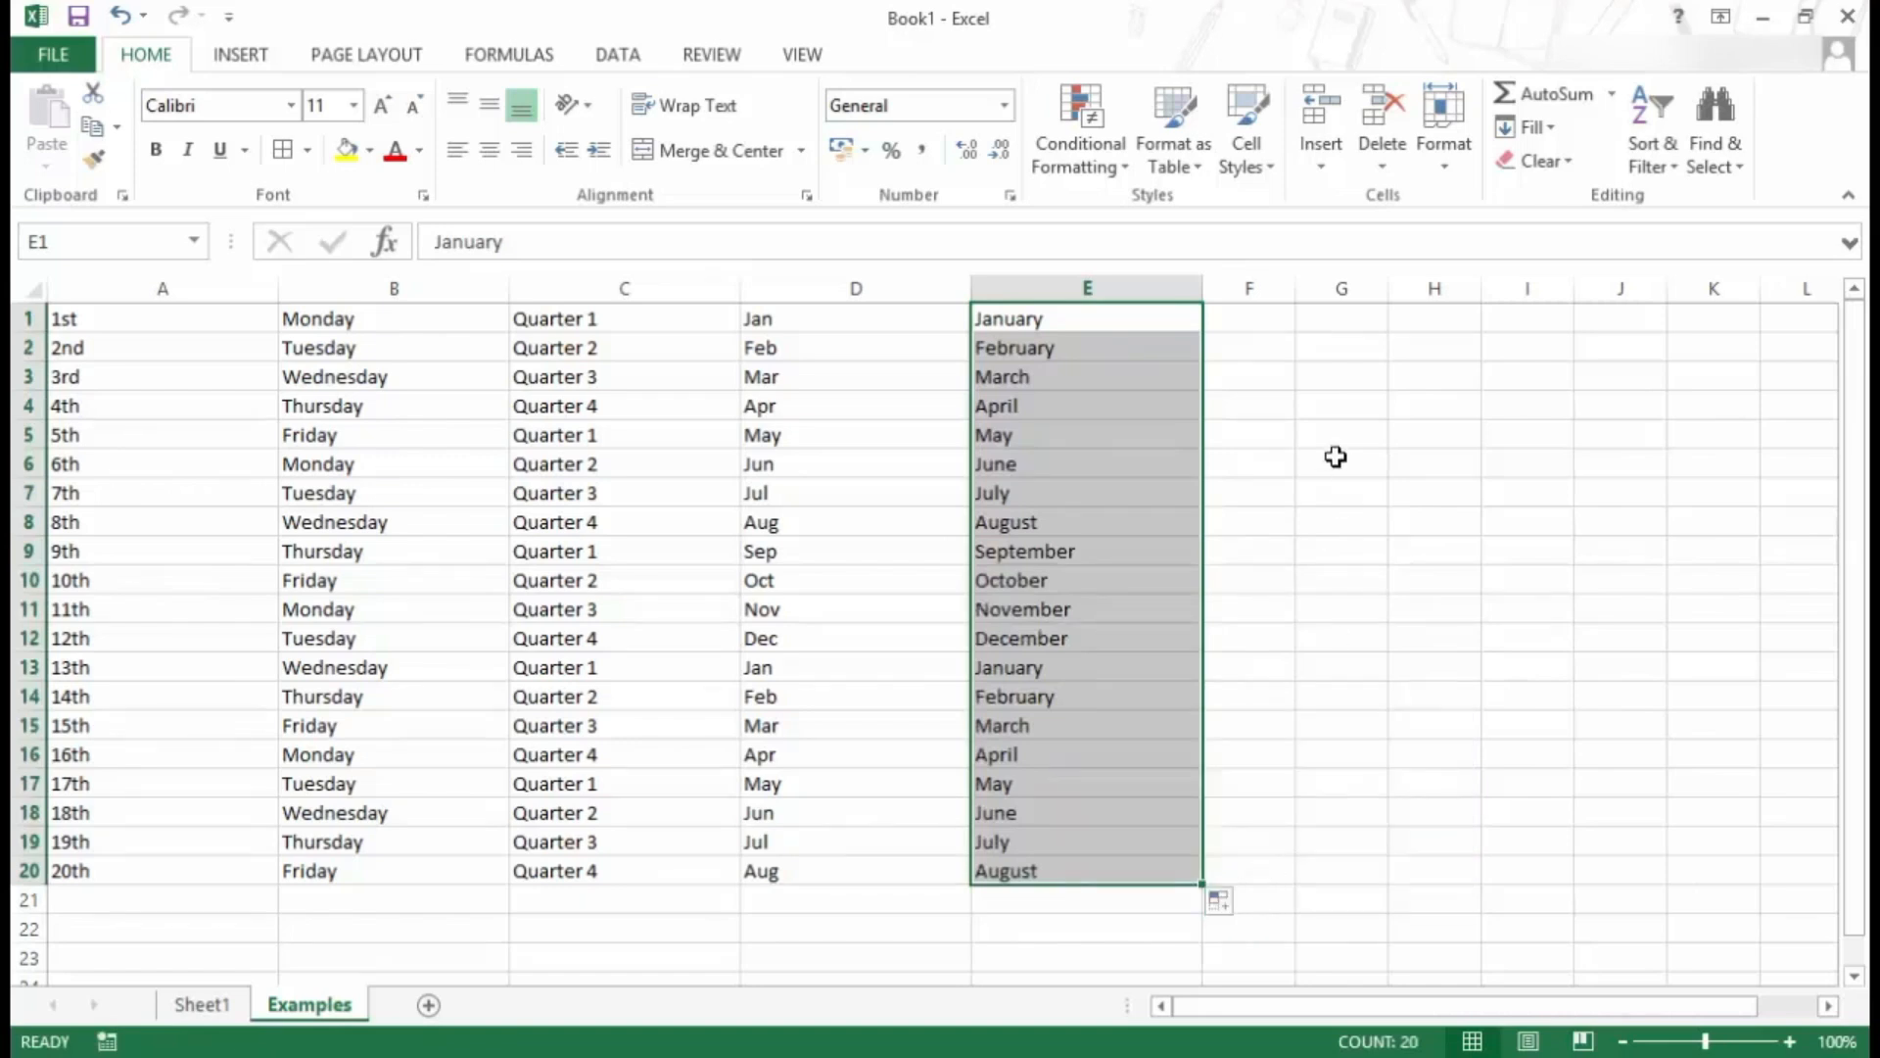
{"action": "left_click", "coordinate": [1353, 322]}
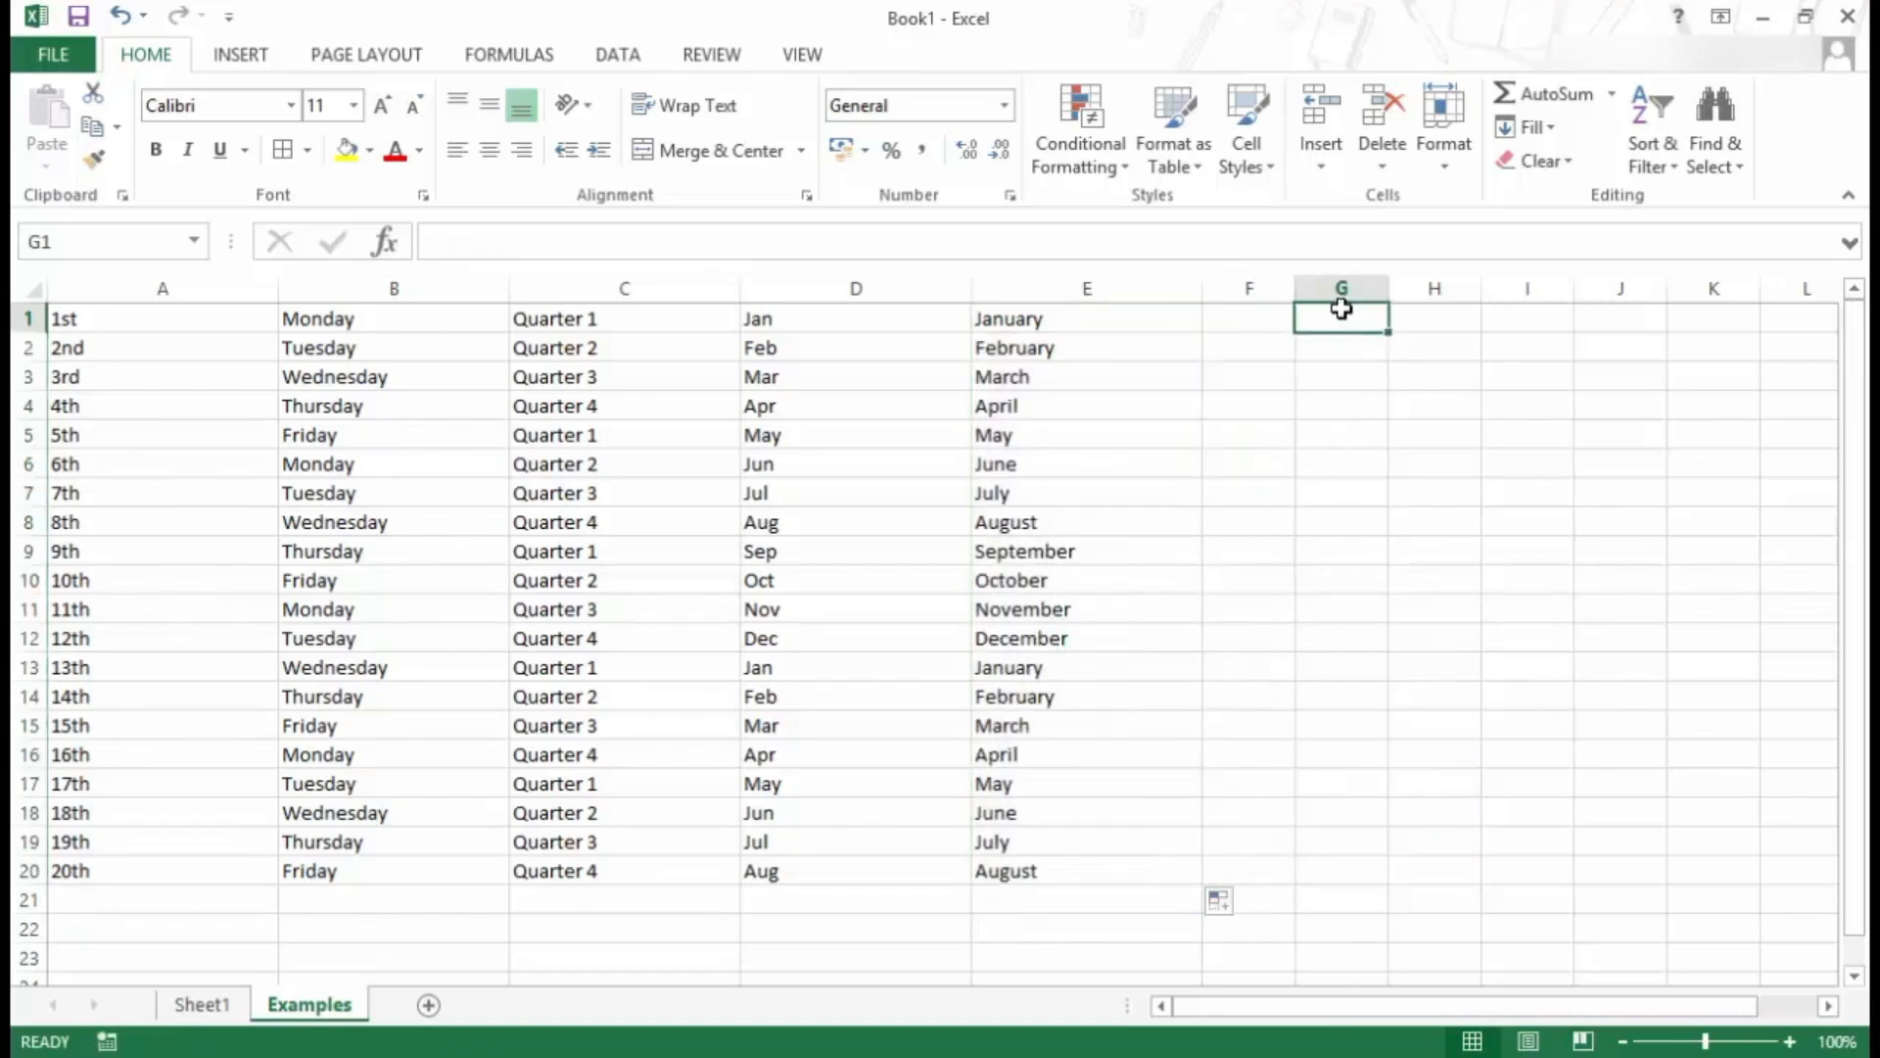
{"action": "type", "text": "High"}
{"action": "key", "text": "BackSpace"}
{"action": "key", "text": "BackSpace"}
{"action": "key", "text": "BackSpace"}
{"action": "type", "text": "i"}
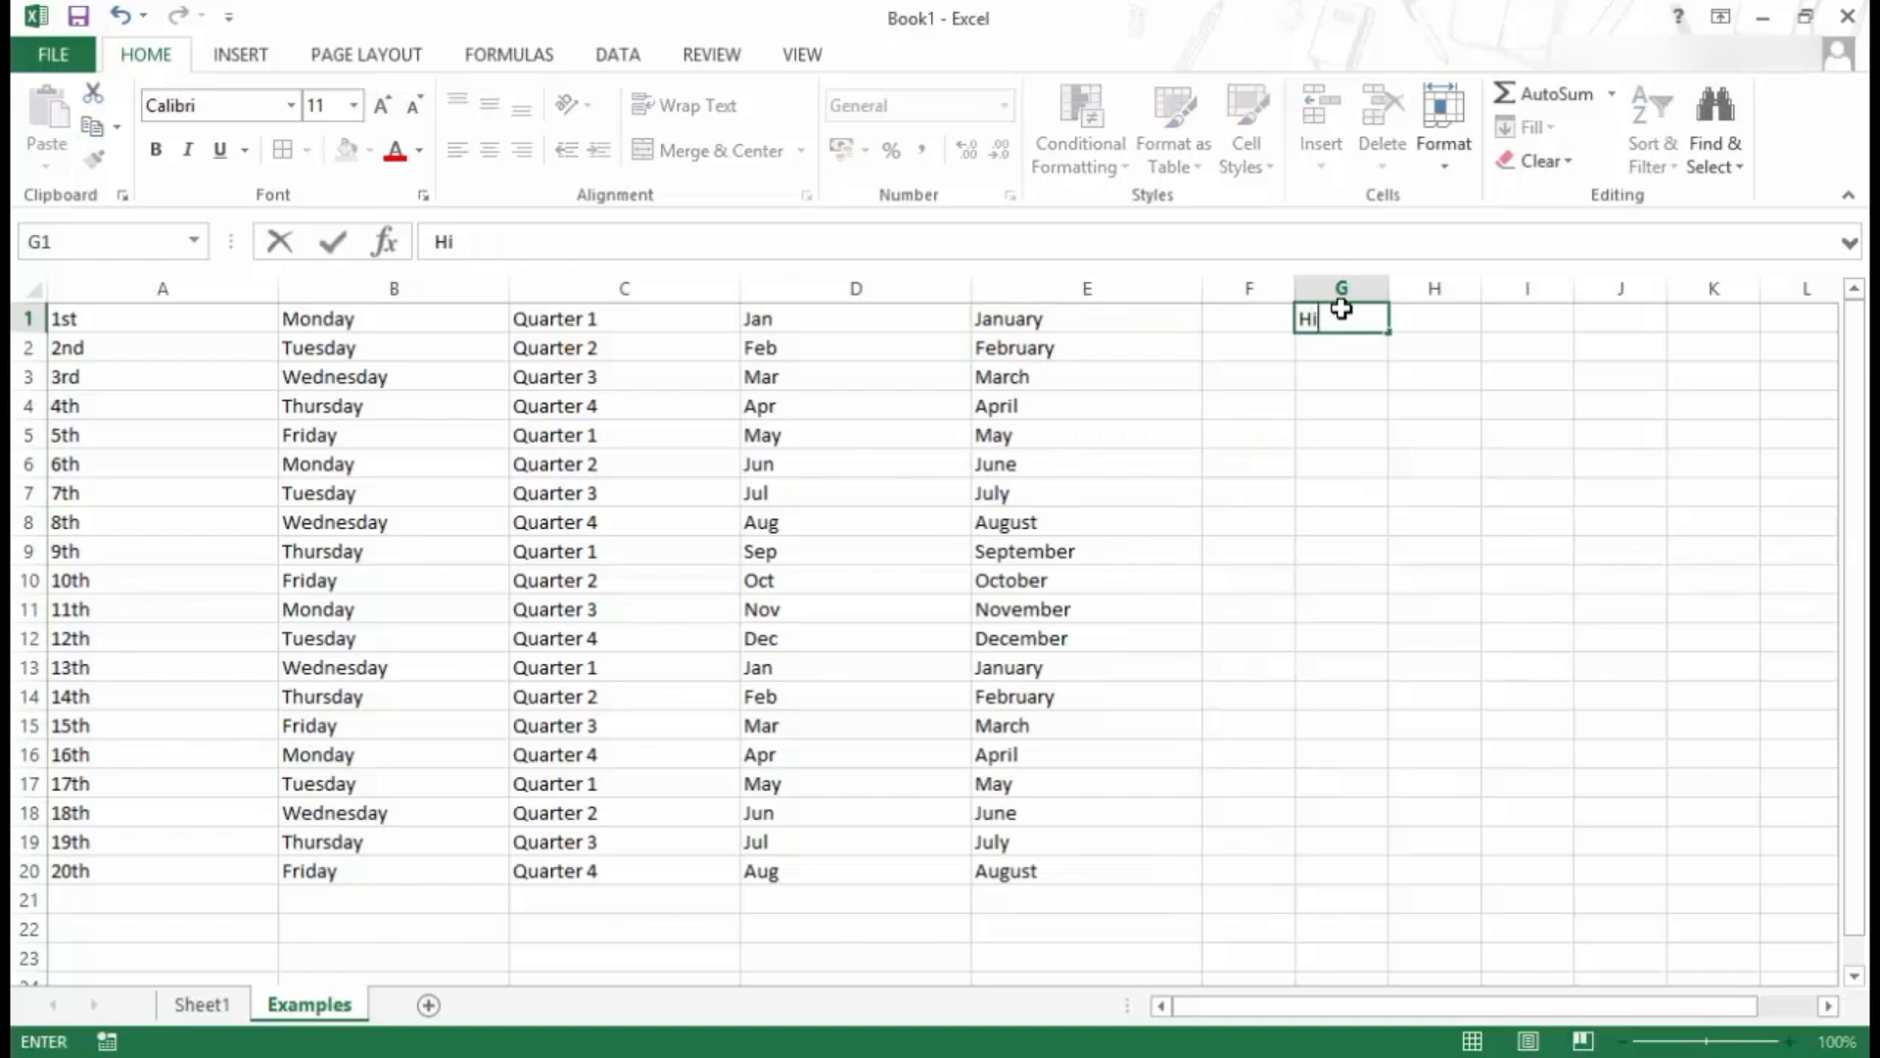
{"action": "type", "text": "gh"}
{"action": "key", "text": "Return"}
{"action": "left_click", "coordinate": [1342, 312]}
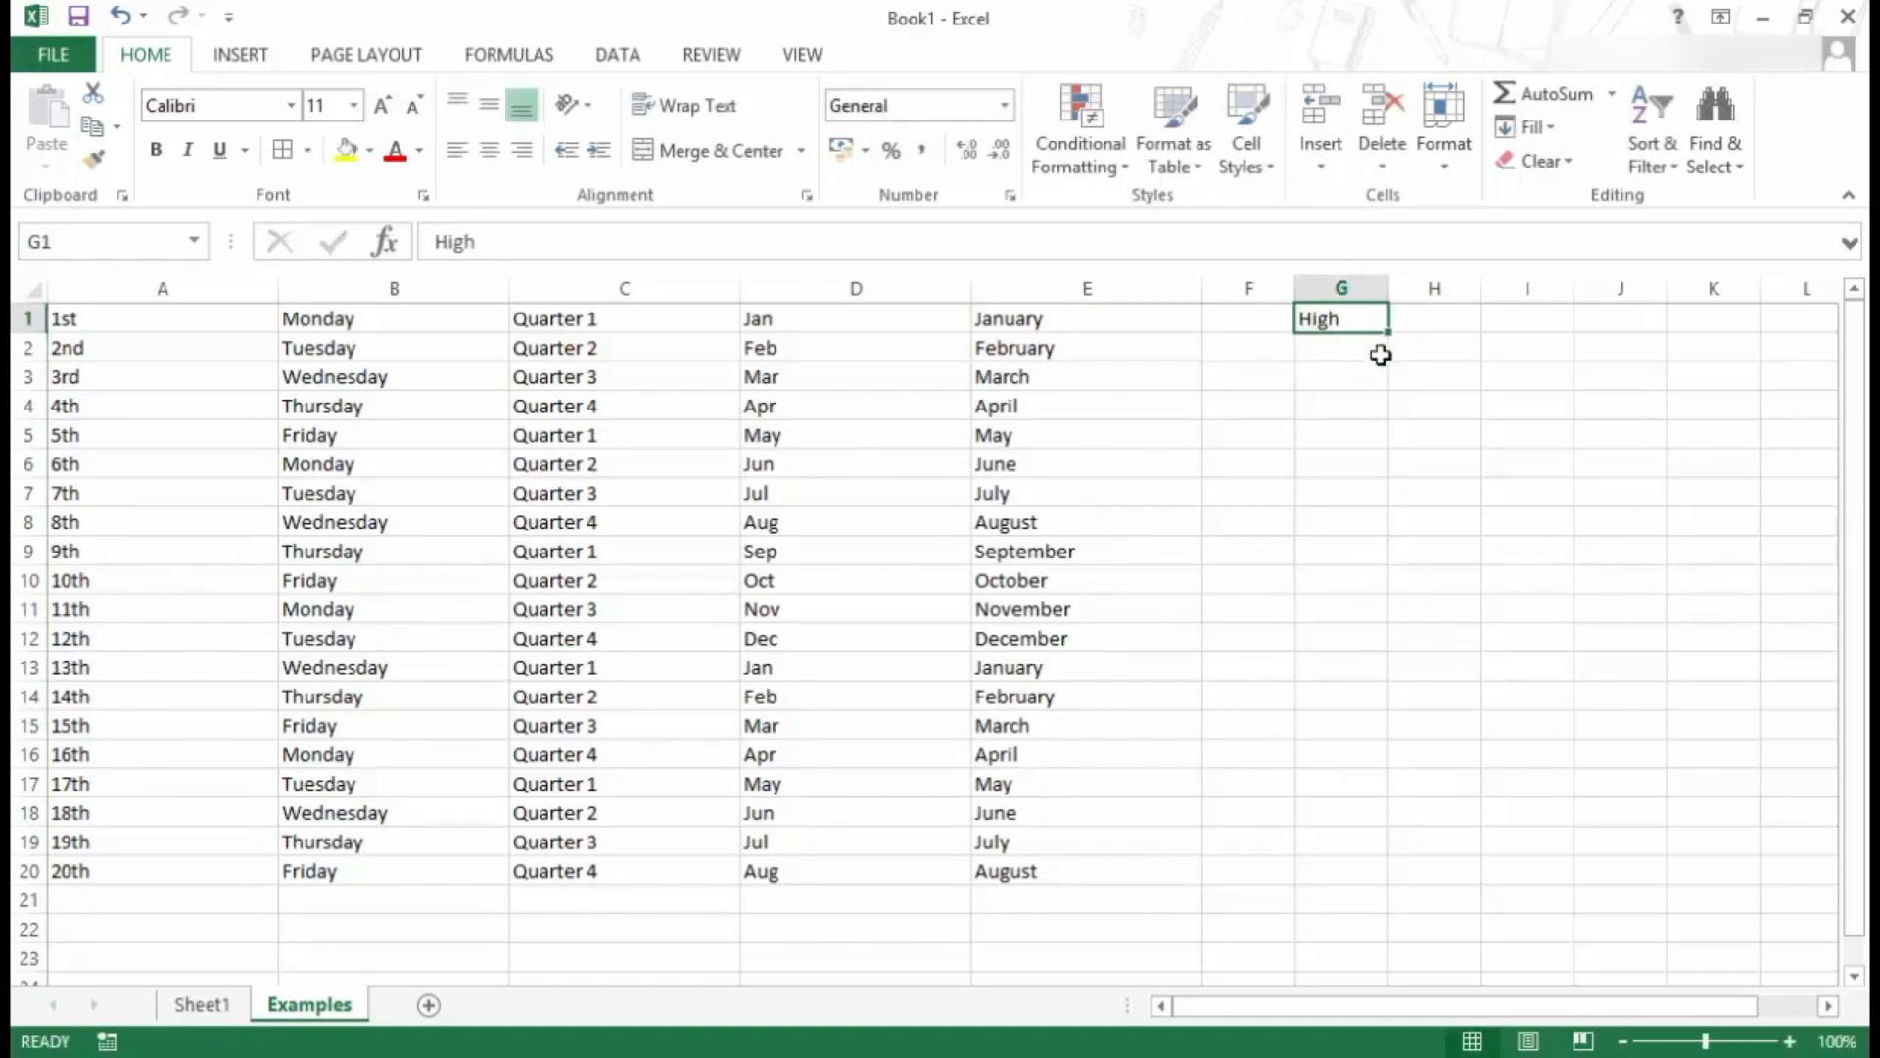
- Enter "Medium" in G2 and try to extend the High and Medium pair down column G to about row 12
{"action": "mouse_move", "coordinate": [1392, 334]}
{"action": "left_mouse_down"}
{"action": "mouse_move", "coordinate": [1401, 586]}
{"action": "mouse_move", "coordinate": [1357, 338]}
{"action": "left_mouse_up"}
{"action": "left_click", "coordinate": [1355, 354]}
{"action": "type", "text": "Medium"}
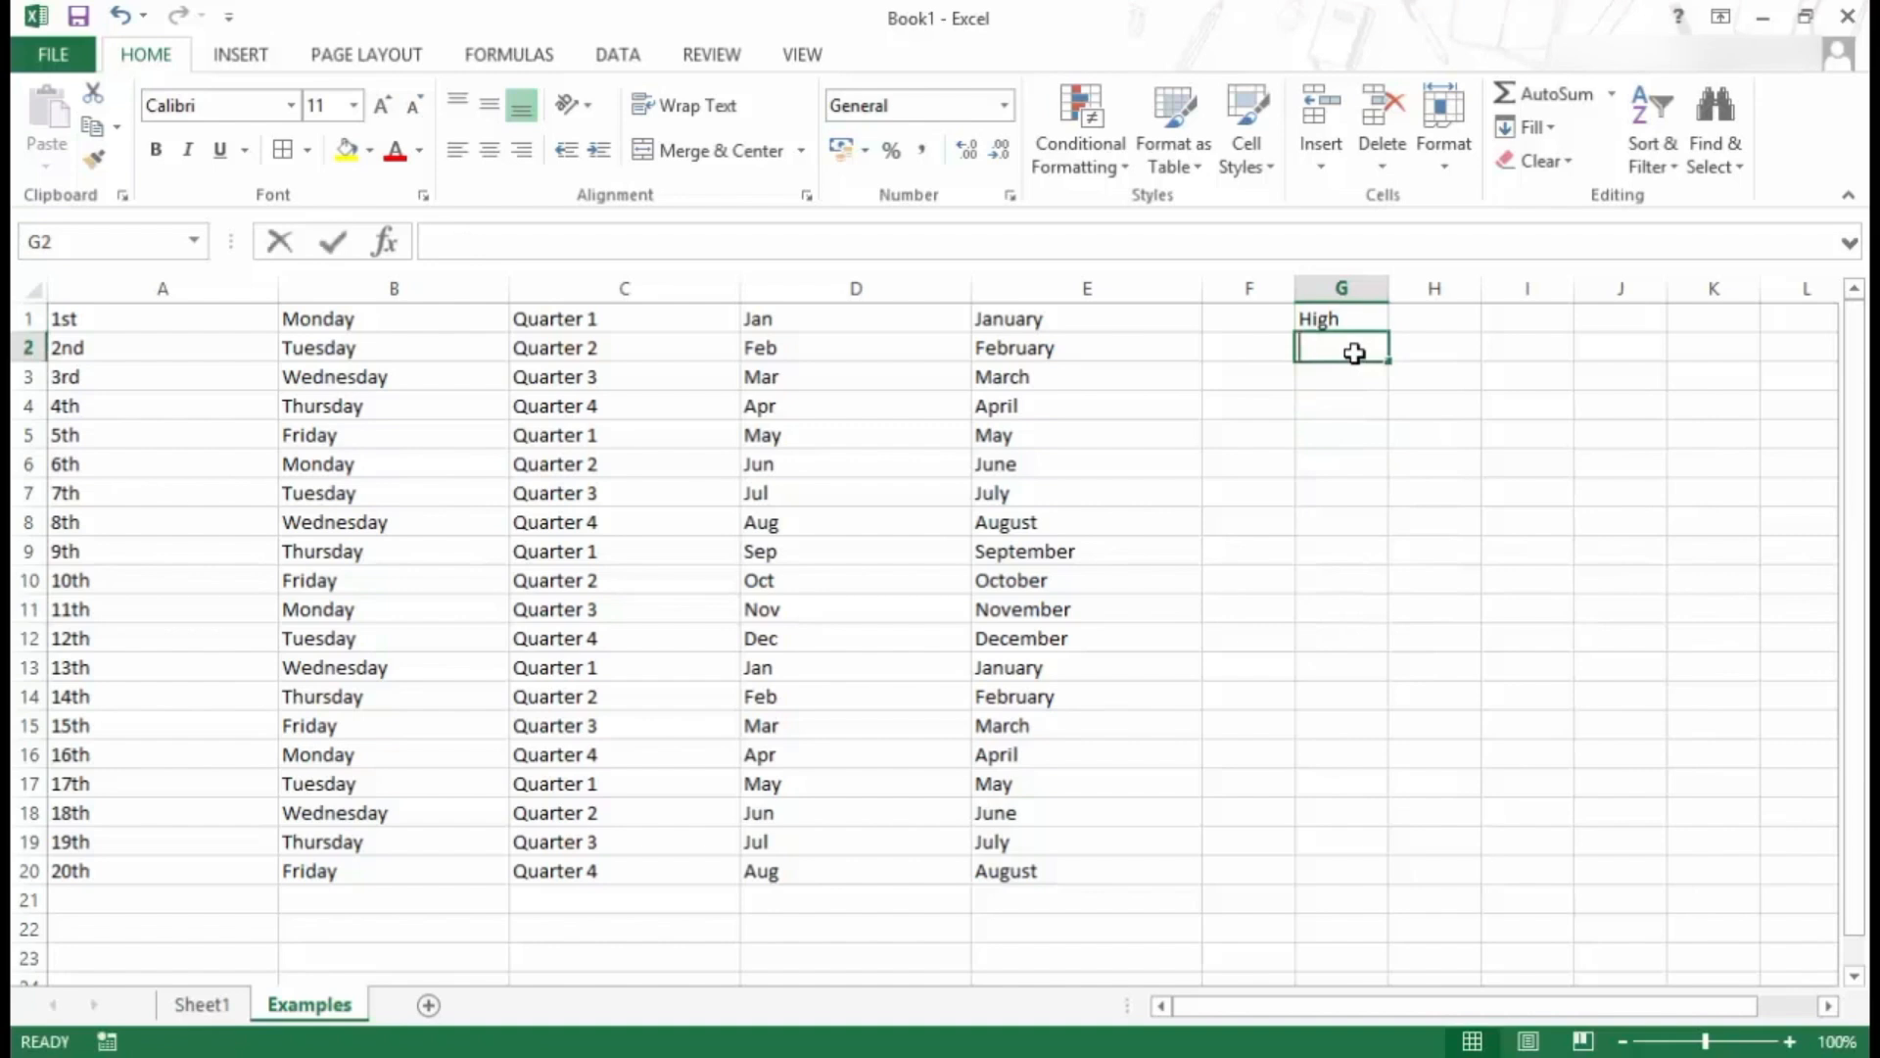
{"action": "key", "text": "Return"}
{"action": "key", "text": "Up"}
{"action": "key", "text": "Up"}
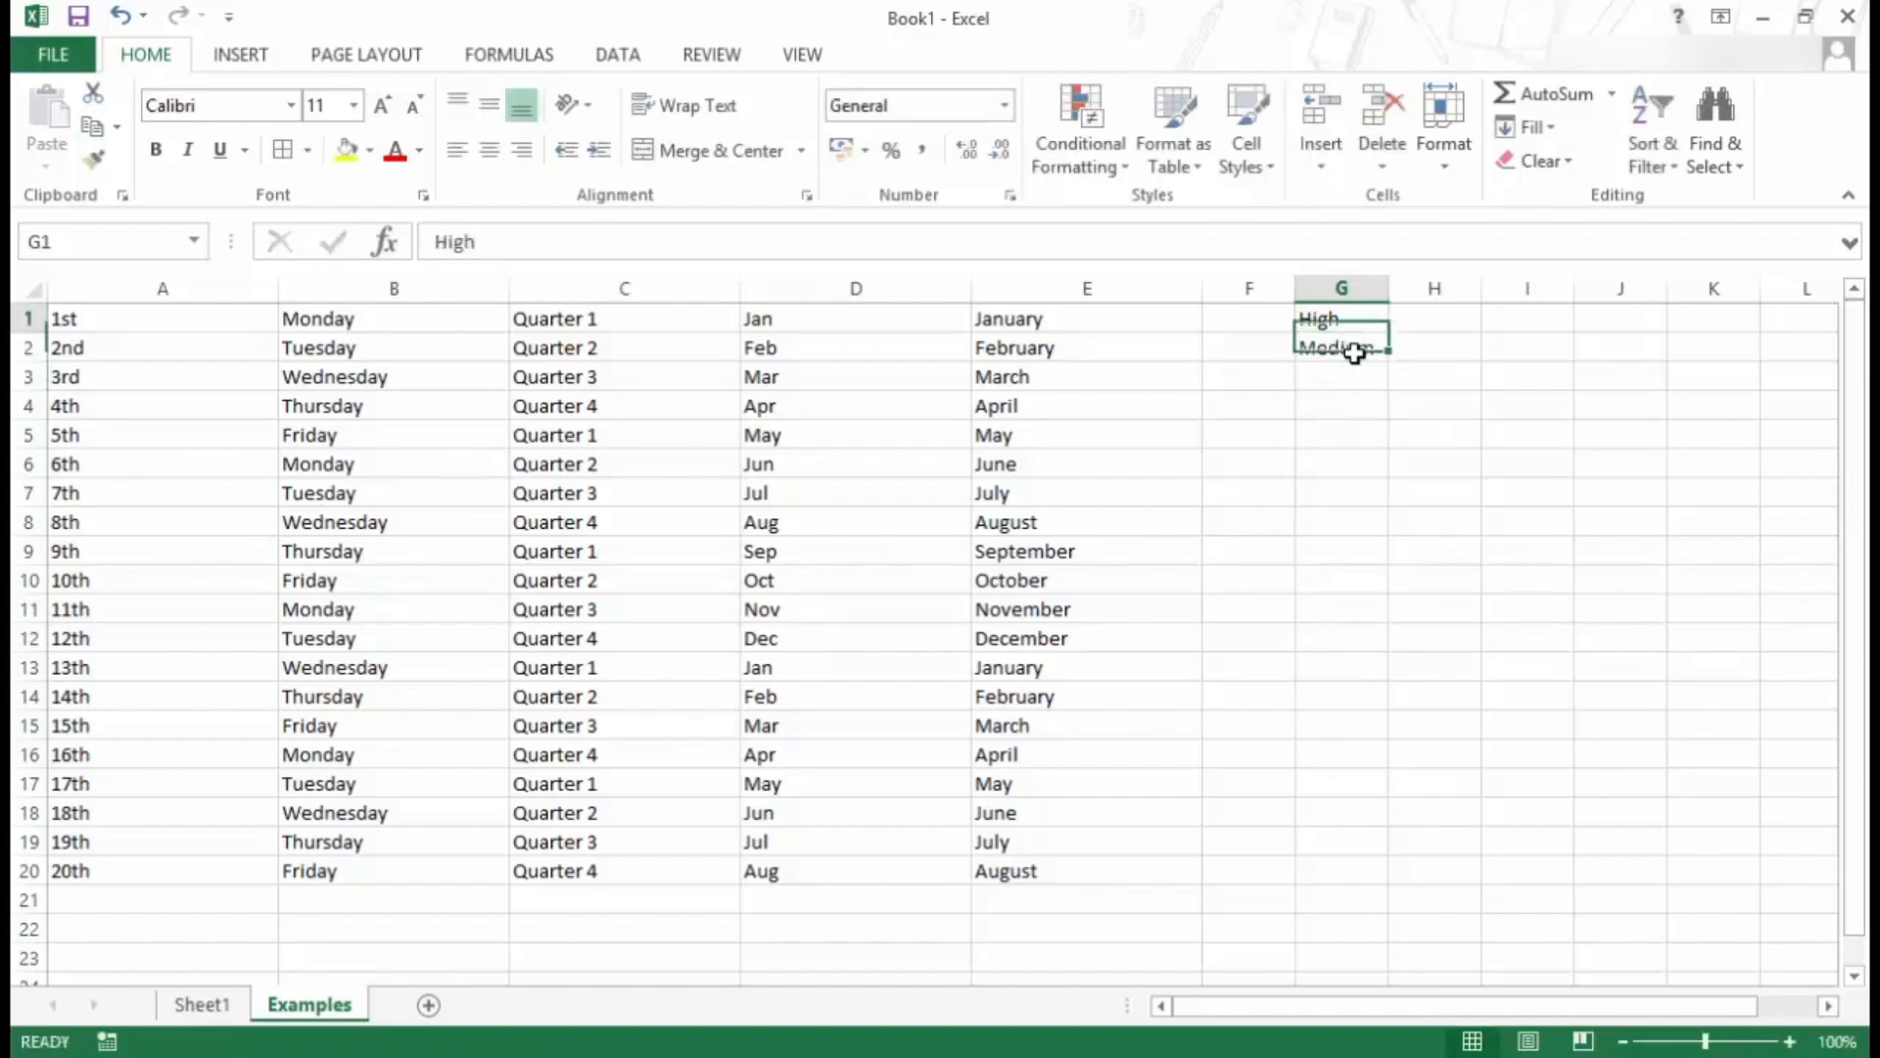
{"action": "key", "text": "shift+Down"}
{"action": "left_click_drag", "start_coordinate": [1391, 362], "coordinate": [1380, 635]}
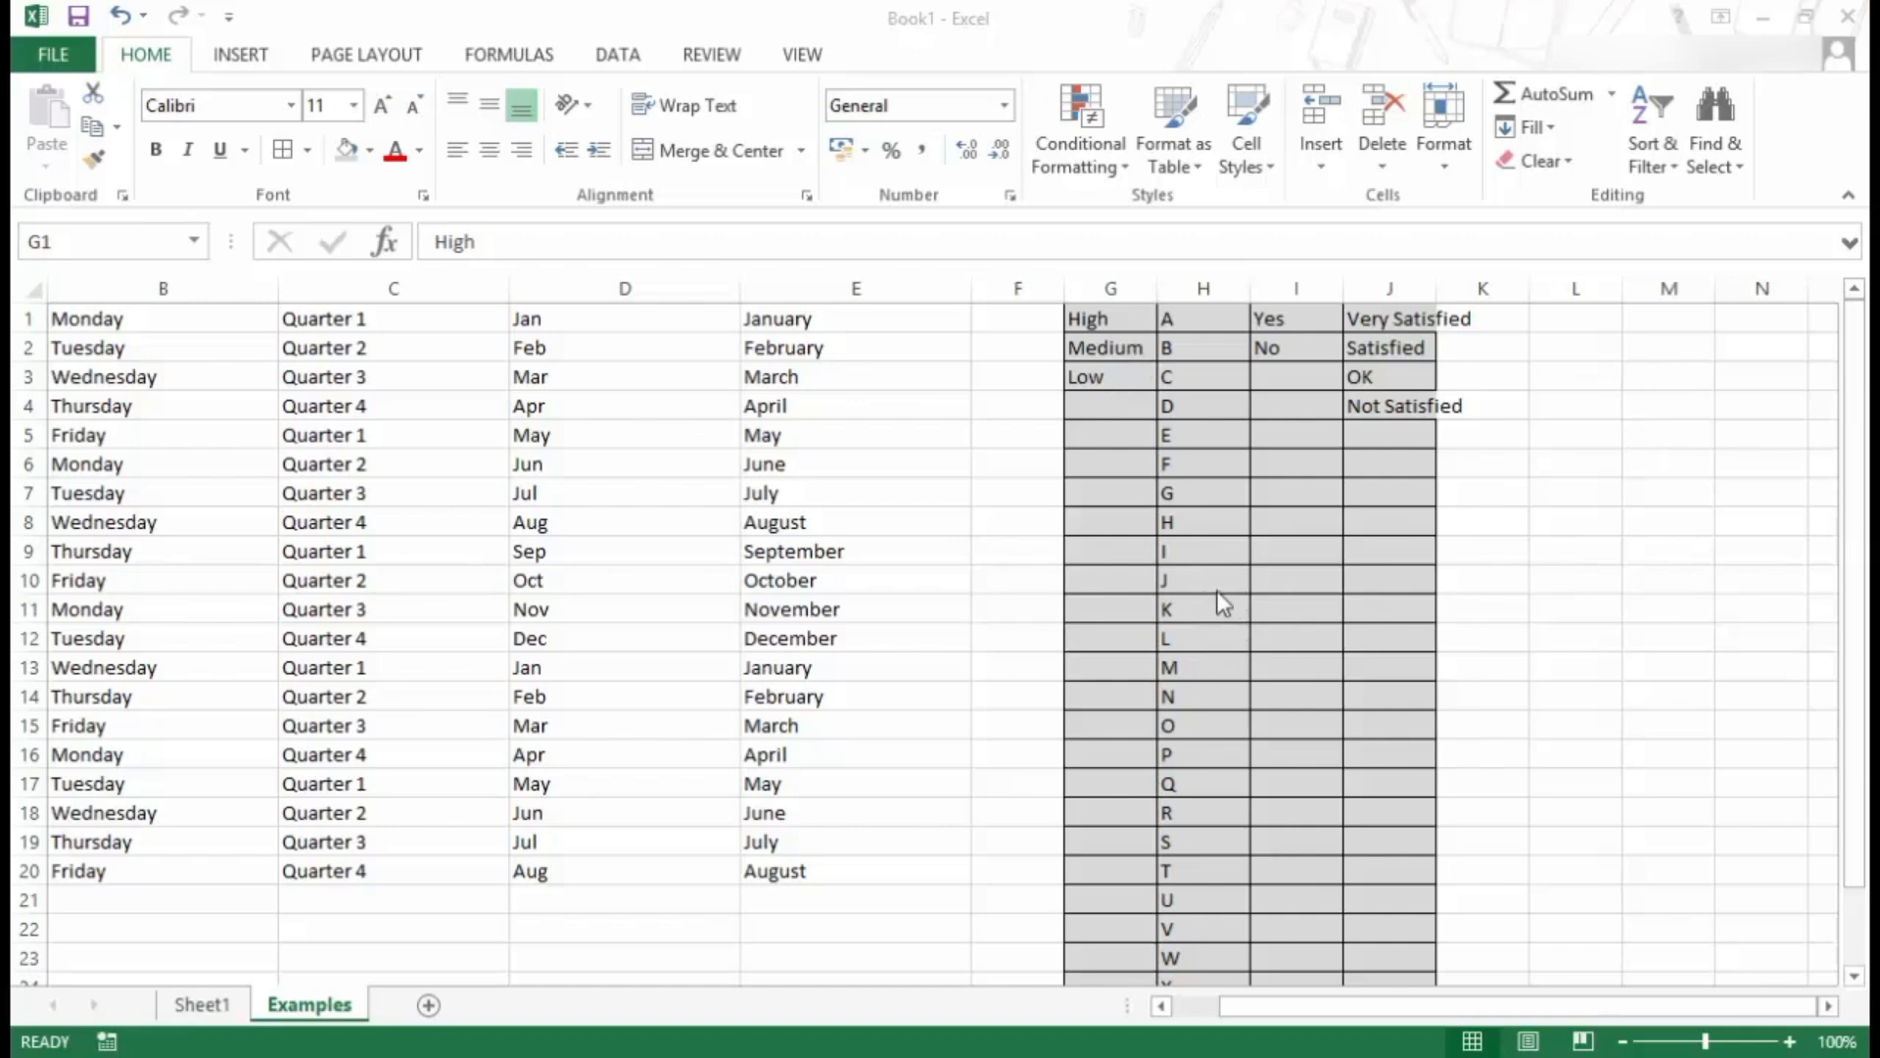
- Open the Custom Lists editor from the Advanced Excel options and move it clear of the data in columns G to J
{"action": "left_click", "coordinate": [54, 59]}
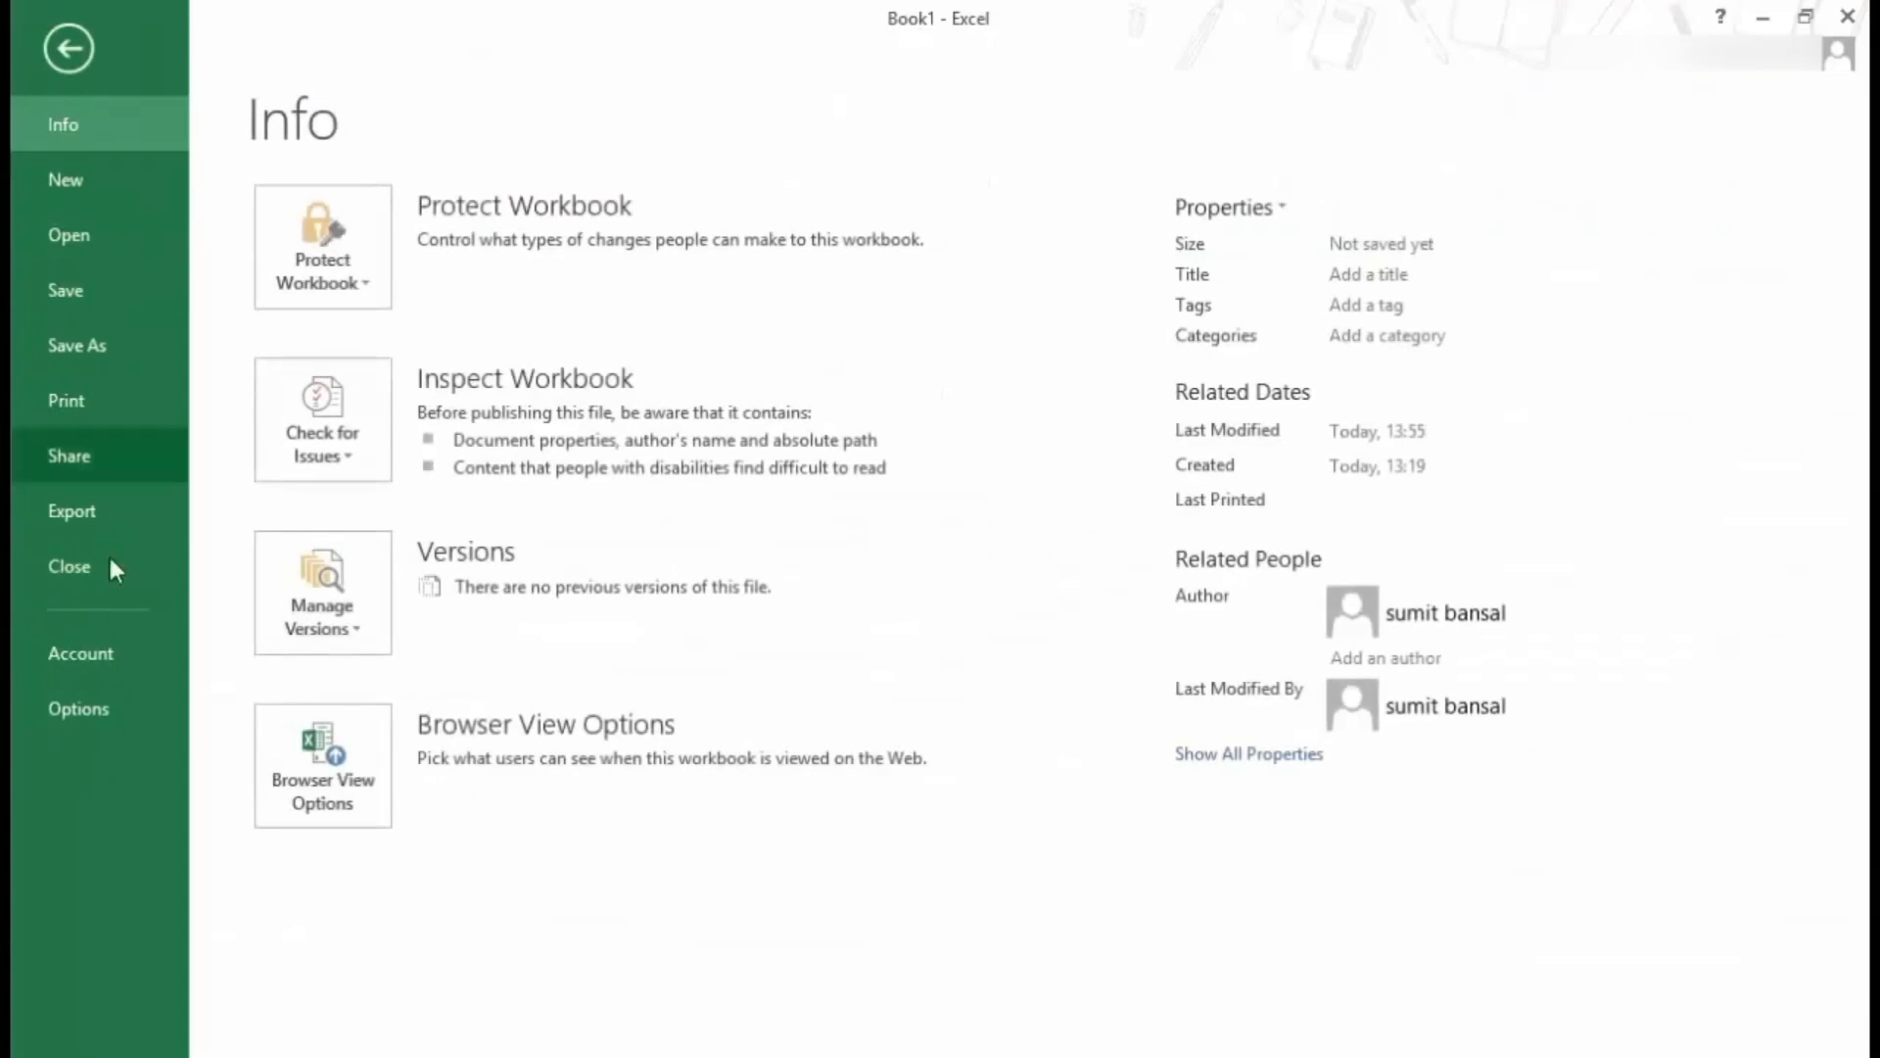
{"action": "left_click", "coordinate": [80, 708]}
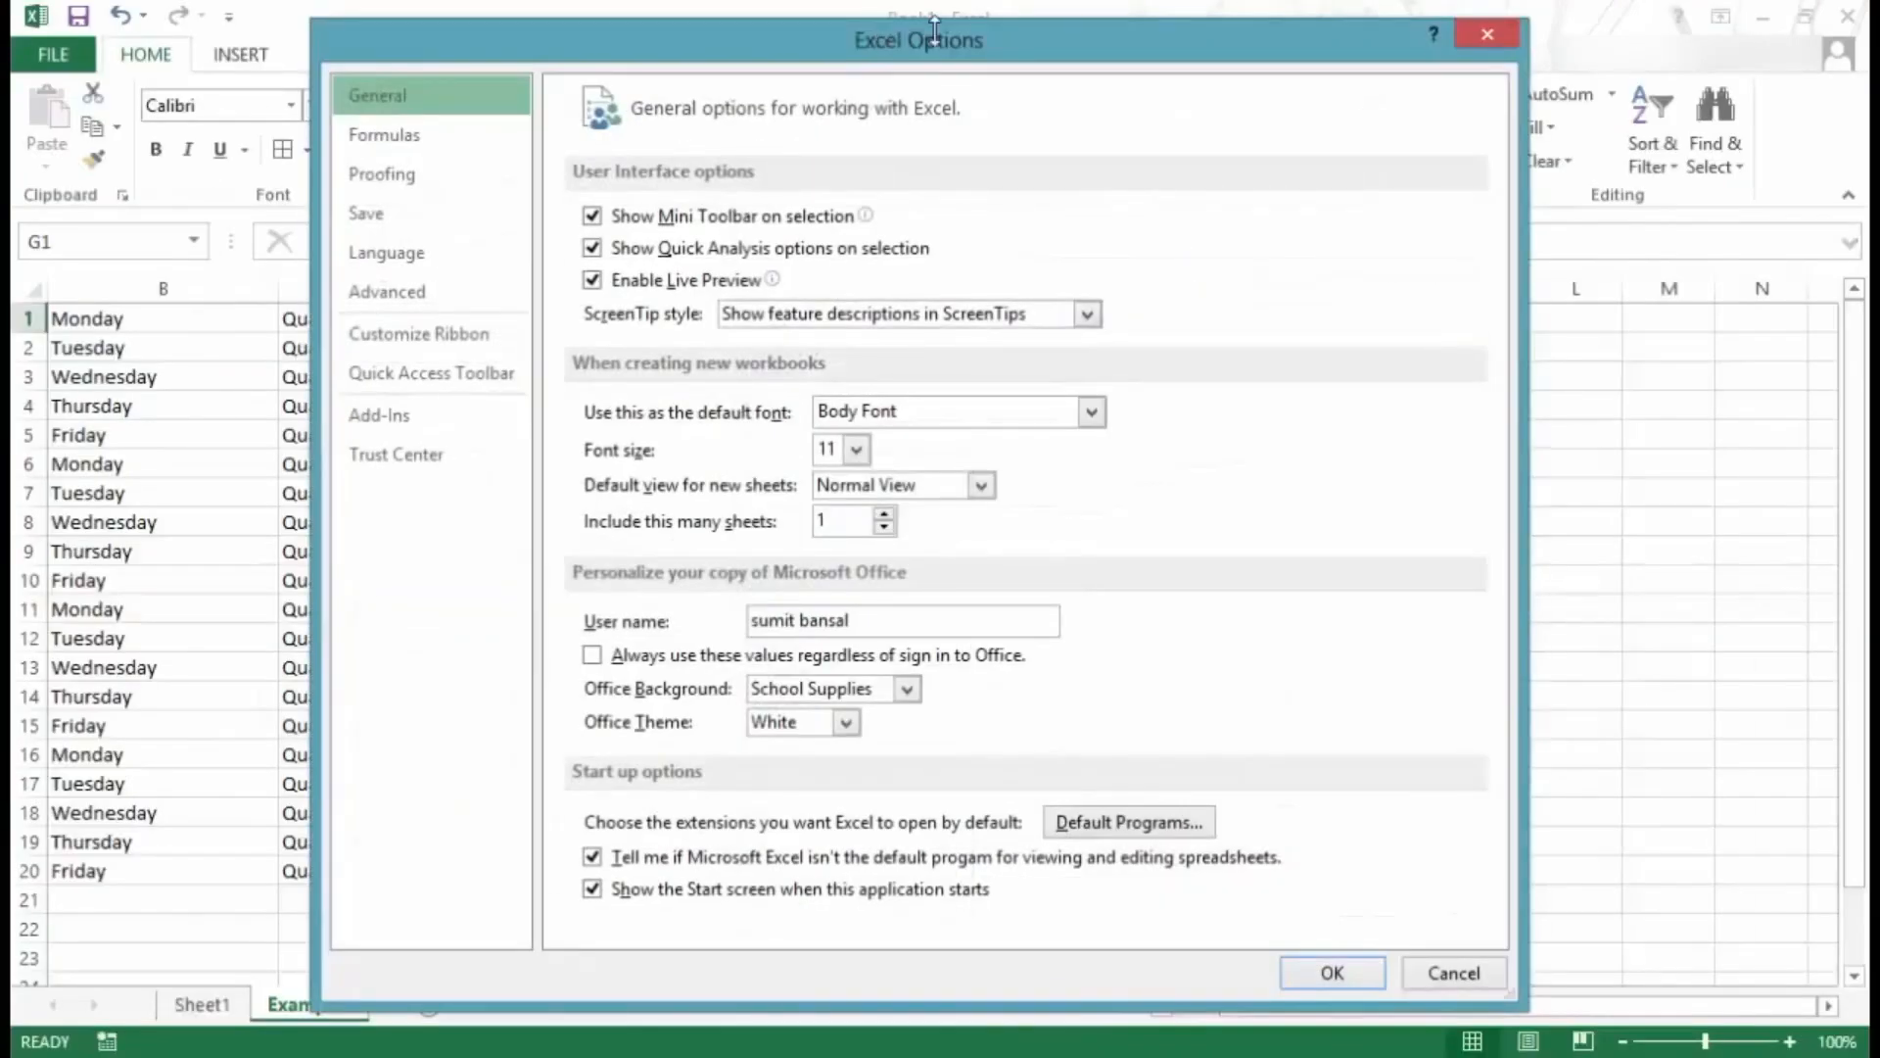
{"action": "left_click", "coordinate": [427, 293]}
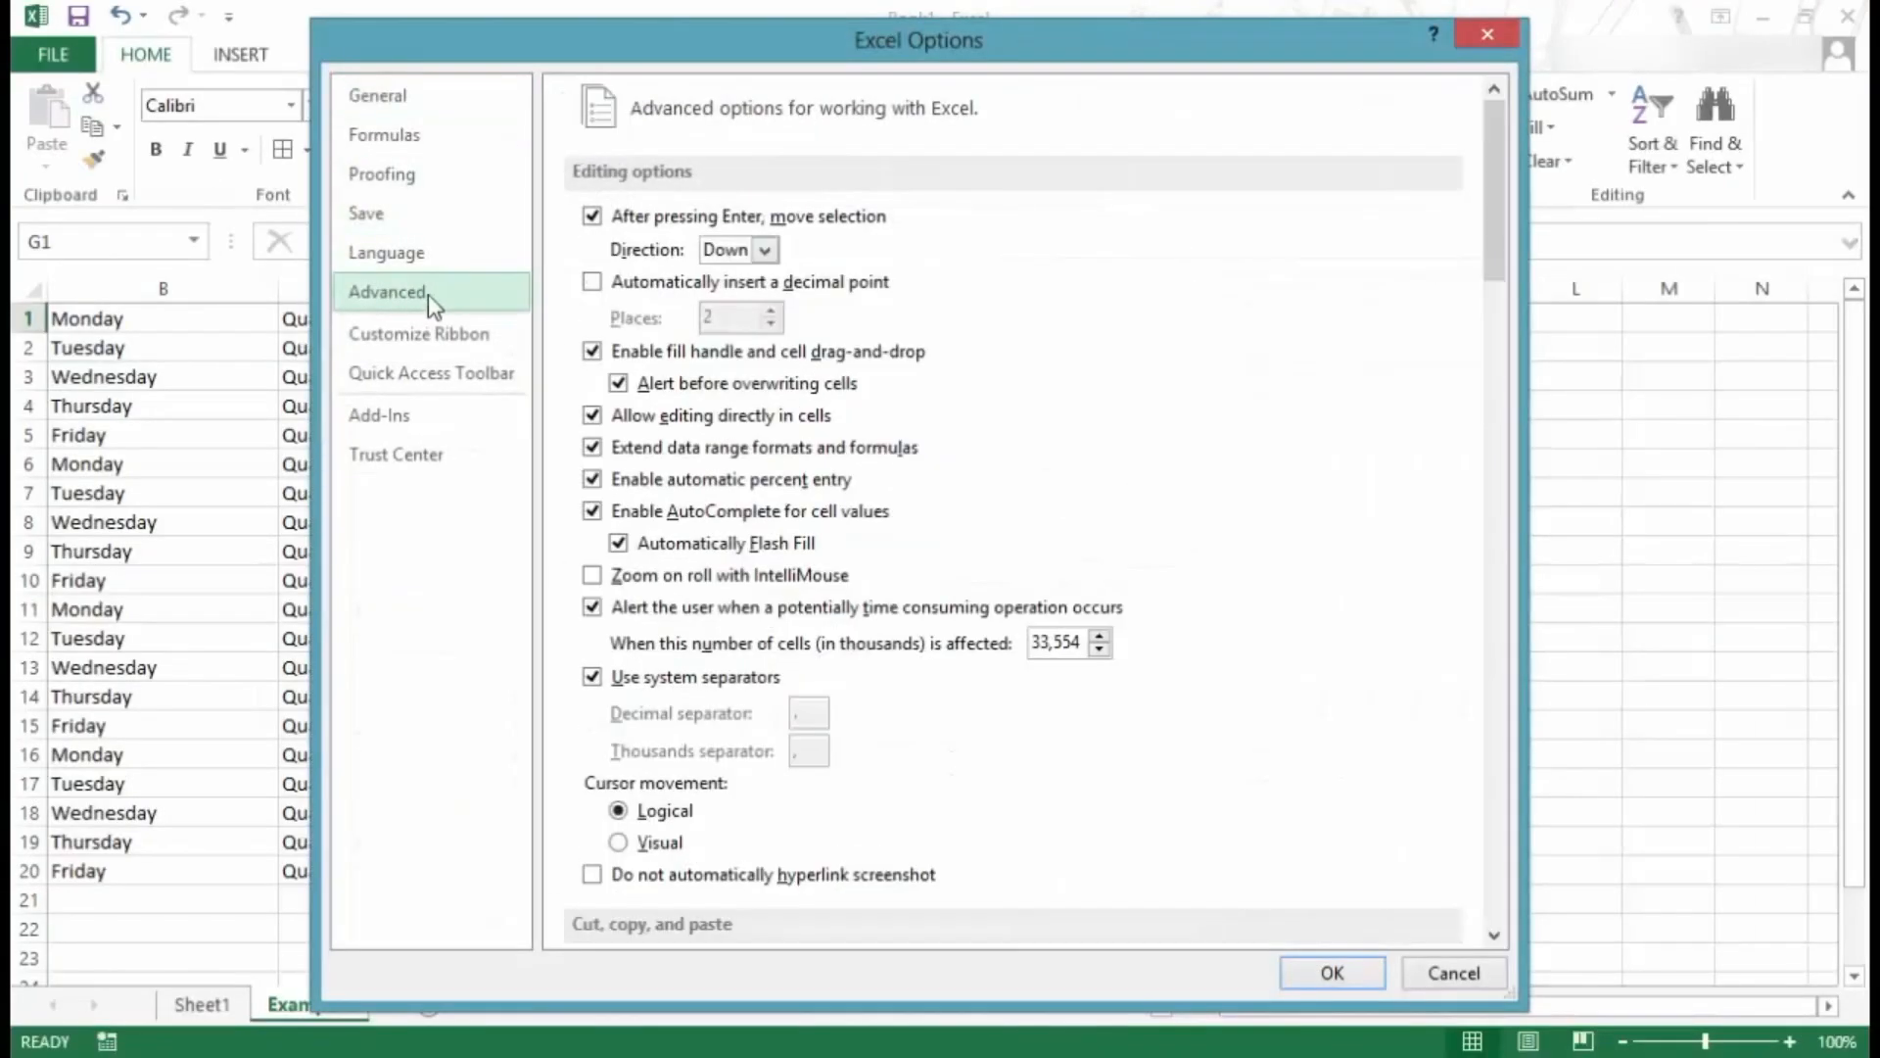
{"action": "left_click_drag", "start_coordinate": [1496, 180], "coordinate": [1504, 855]}
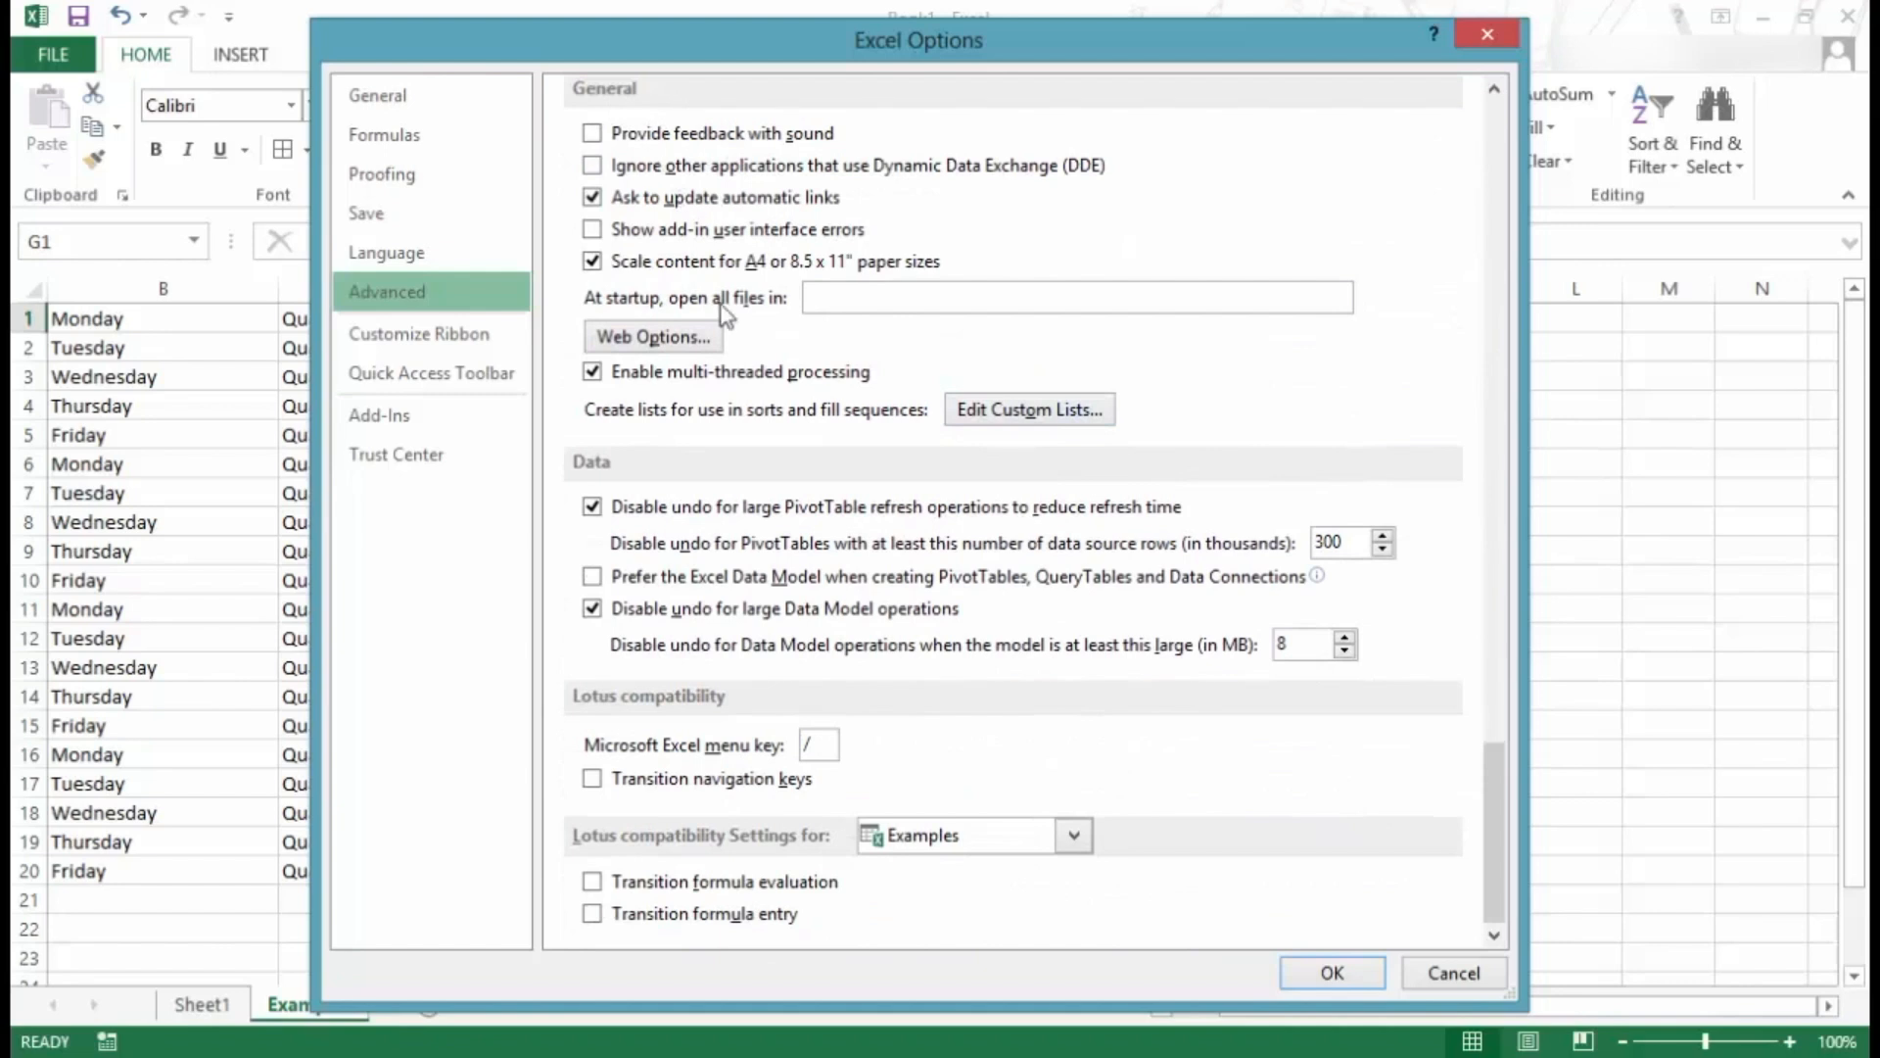
{"action": "left_click", "coordinate": [1022, 411]}
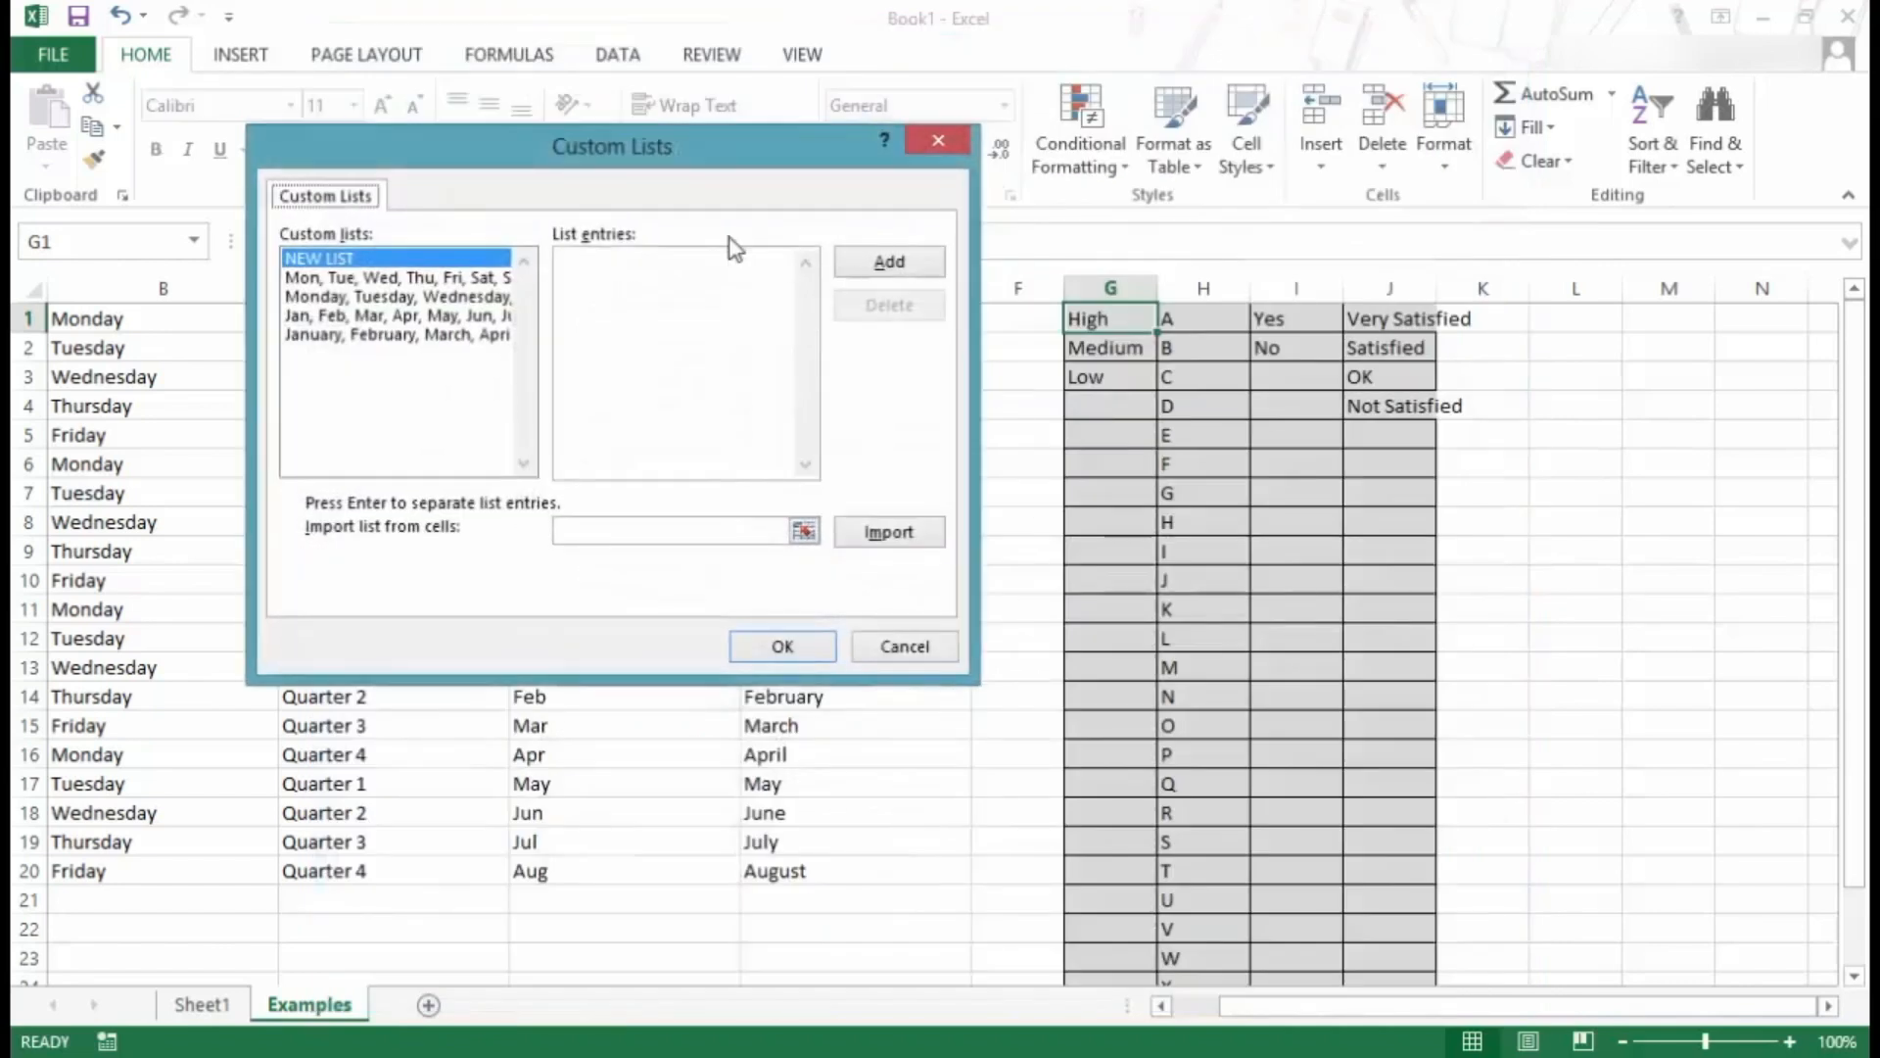
{"action": "left_click_drag", "start_coordinate": [720, 137], "coordinate": [721, 89]}
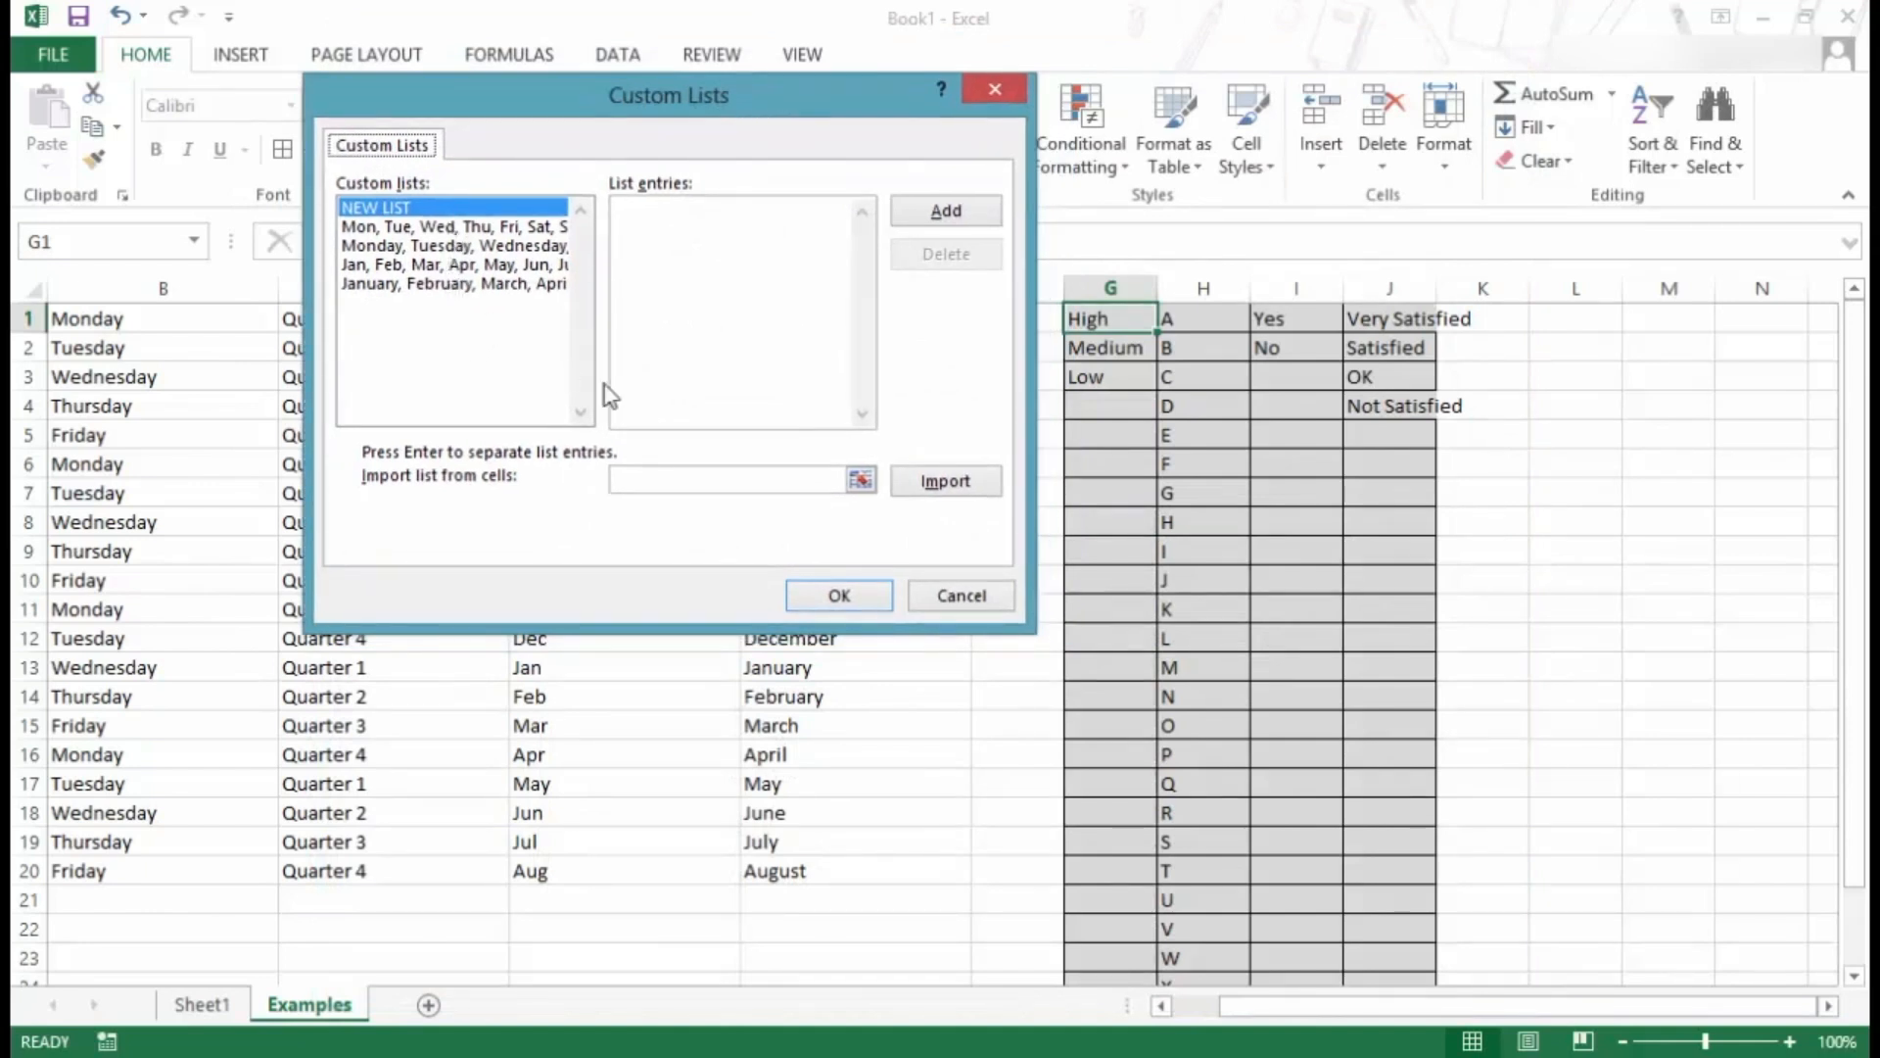
- Import cells G1:G3 as the custom list High, Medium, Low and accept the options
{"action": "left_click", "coordinate": [859, 481]}
{"action": "left_click", "coordinate": [860, 481]}
{"action": "left_click_drag", "start_coordinate": [1102, 322], "coordinate": [1103, 380]}
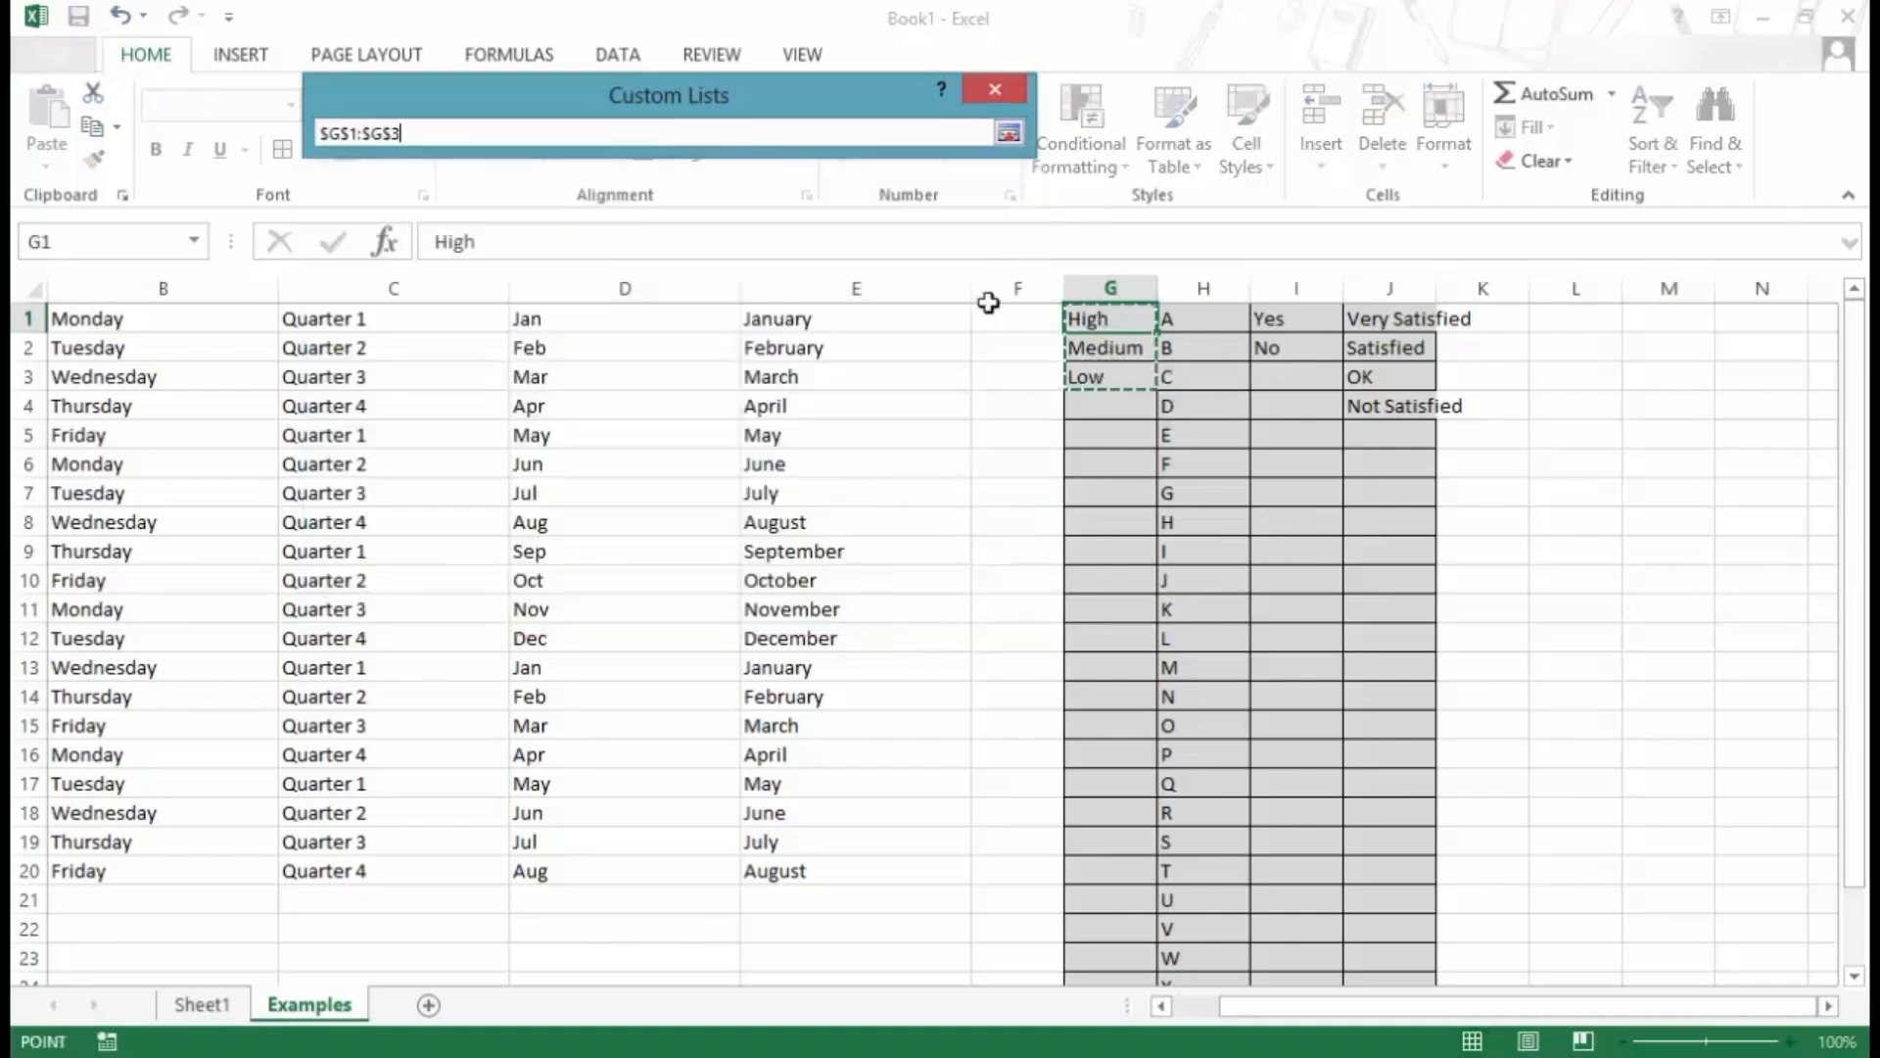
{"action": "left_click", "coordinate": [1009, 134]}
{"action": "left_click", "coordinate": [972, 485]}
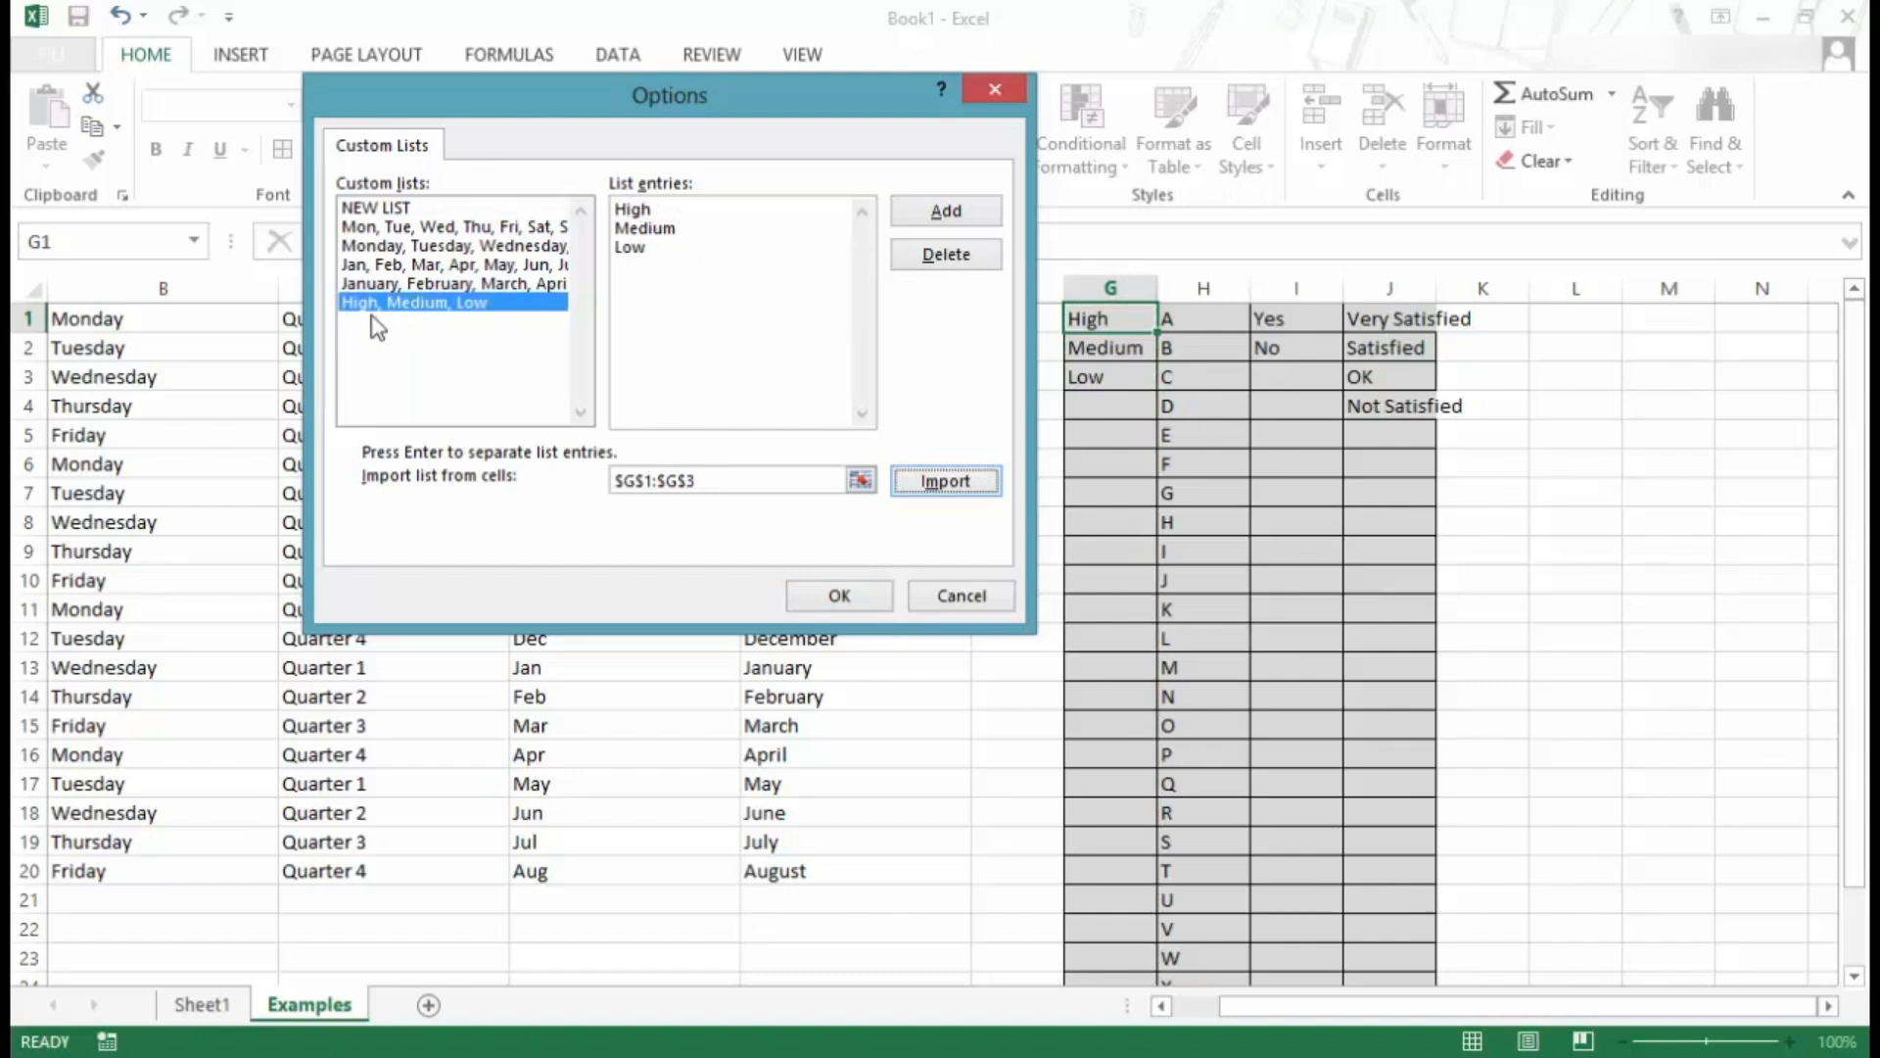
{"action": "left_click", "coordinate": [841, 599]}
{"action": "left_click", "coordinate": [1330, 972]}
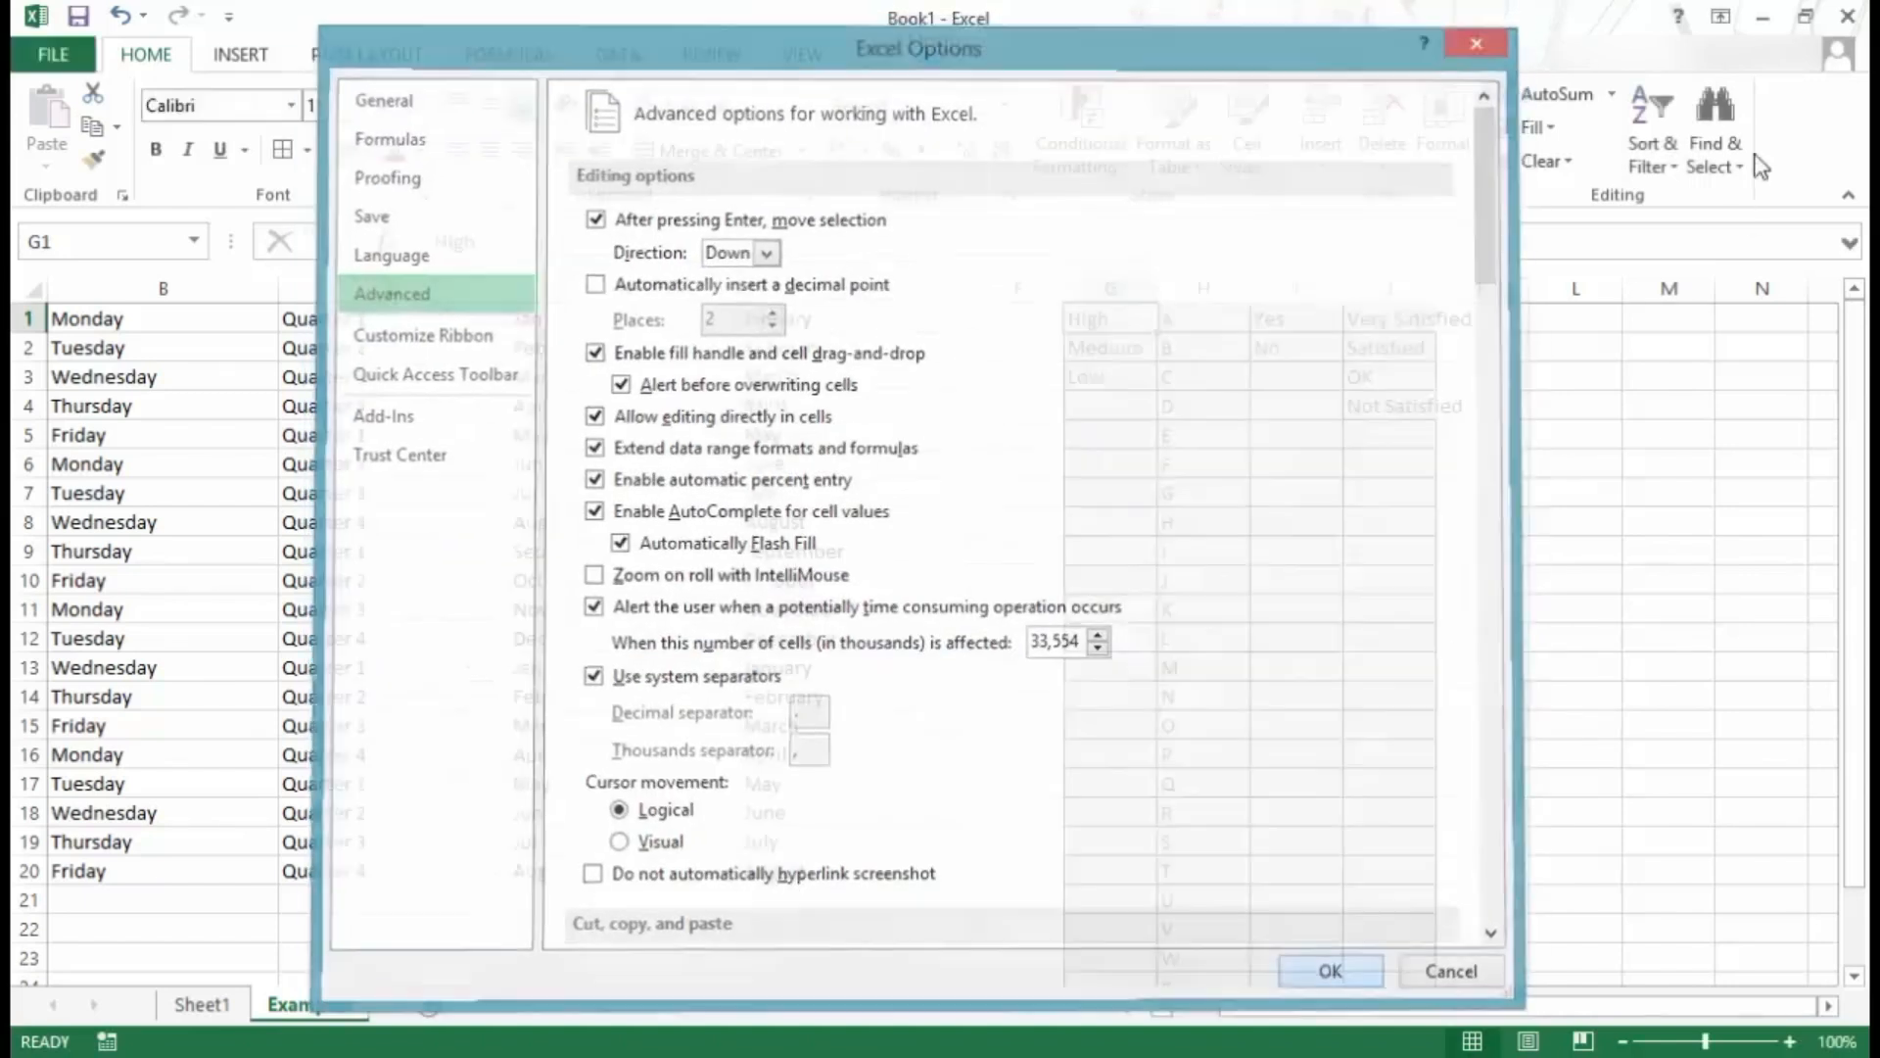
- Enter "High" in L1 and test its fill handle with the new custom list
{"action": "left_click", "coordinate": [1567, 324]}
{"action": "type", "text": "High"}
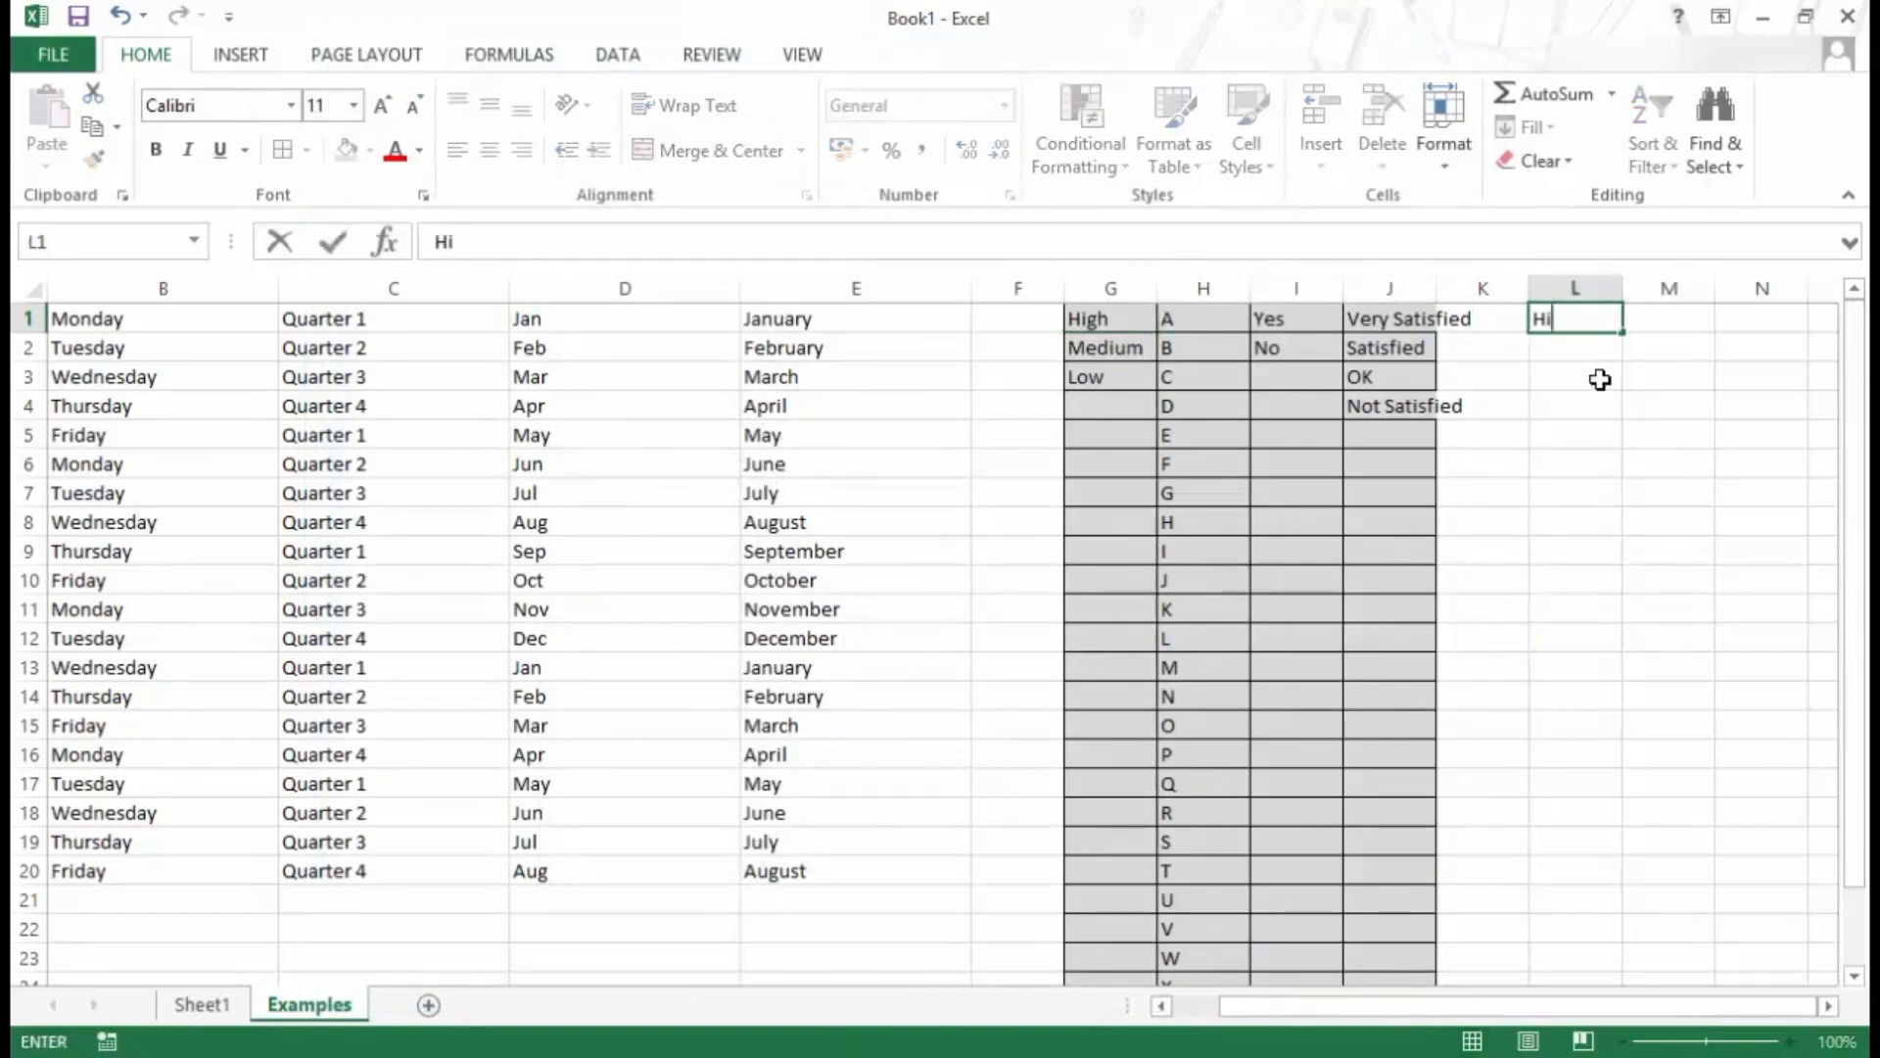
{"action": "key", "text": "Return"}
{"action": "key", "text": "Up"}
{"action": "mouse_move", "coordinate": [1622, 332]}
{"action": "left_mouse_down"}
{"action": "mouse_move", "coordinate": [1621, 449]}
{"action": "mouse_move", "coordinate": [1622, 329]}
{"action": "left_mouse_up"}
- Try to extend "A" and "B" from M1:M2 down to about row 12, and clear the two entries
{"action": "left_click", "coordinate": [1646, 315]}
{"action": "type", "text": "A"}
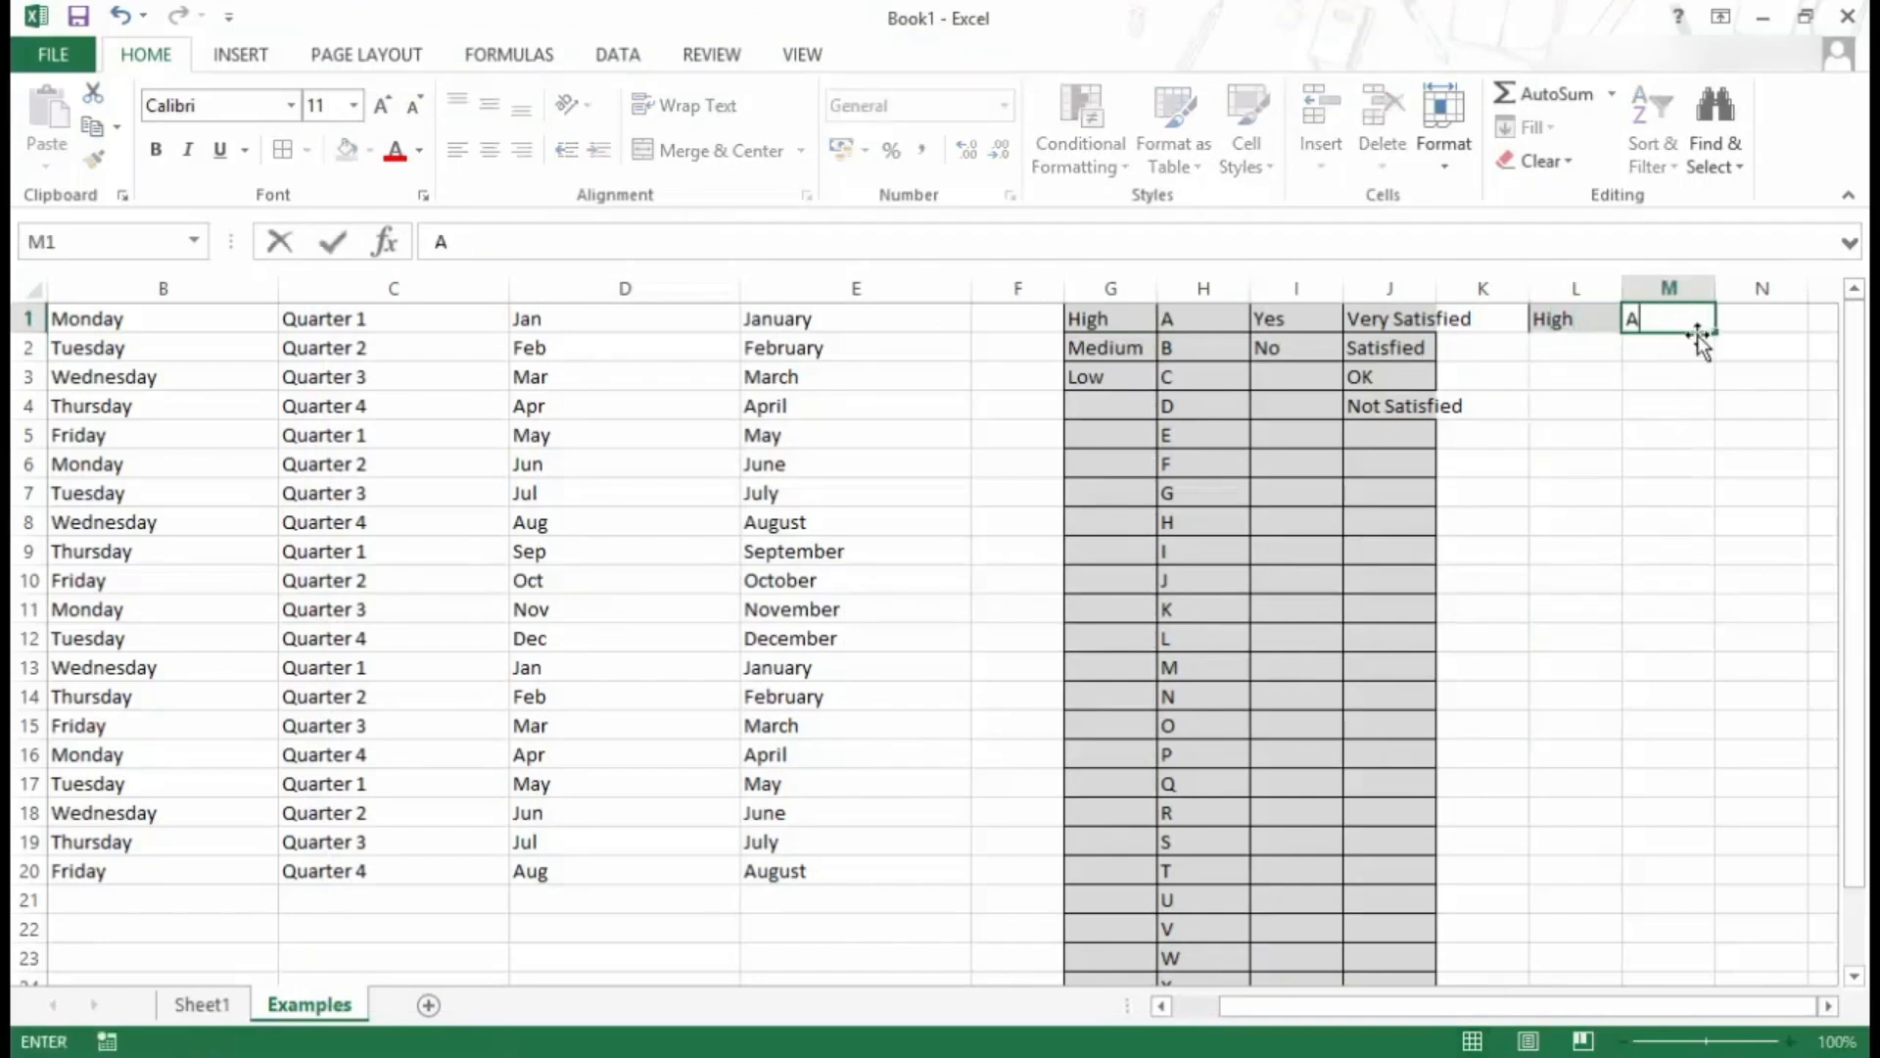
{"action": "key", "text": "Return"}
{"action": "type", "text": "B"}
{"action": "key", "text": "Up"}
{"action": "key", "text": "shift+Down"}
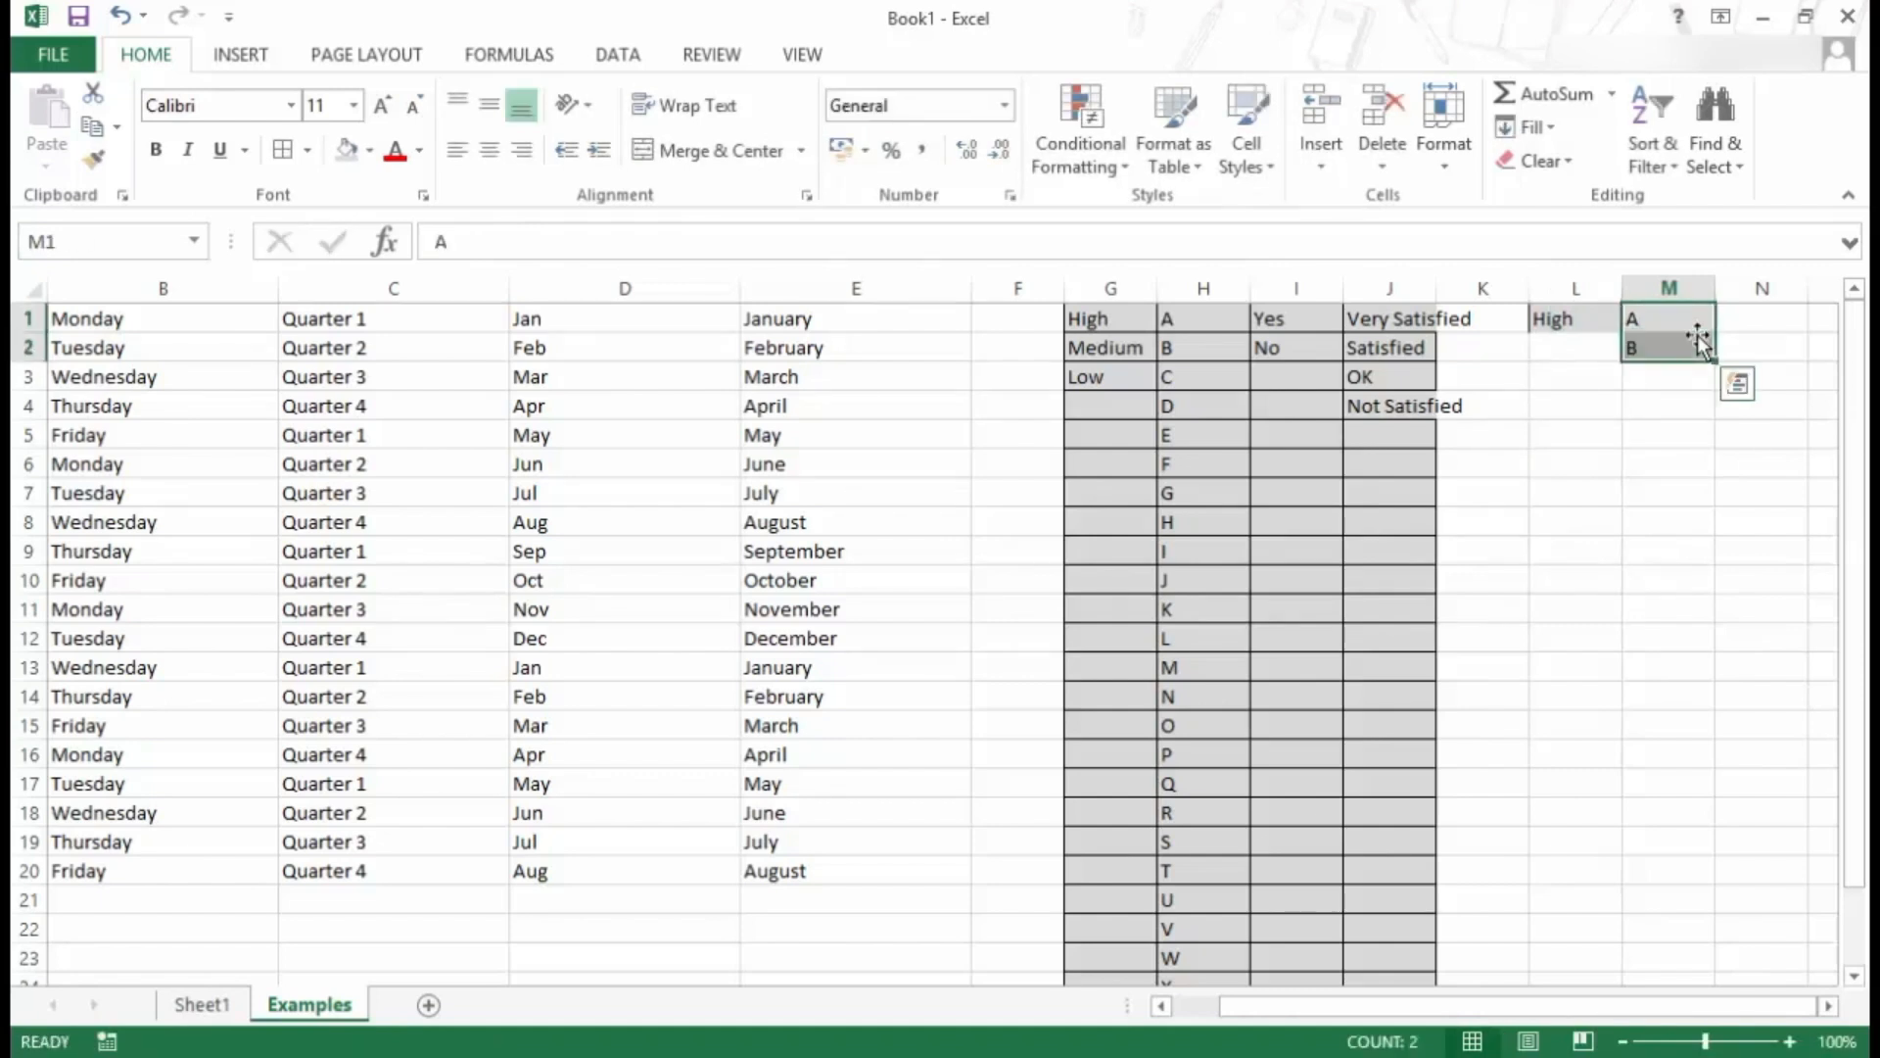
{"action": "left_click_drag", "start_coordinate": [1715, 362], "coordinate": [1724, 644]}
{"action": "left_click_drag", "start_coordinate": [1723, 634], "coordinate": [1700, 354]}
{"action": "key", "text": "Delete"}
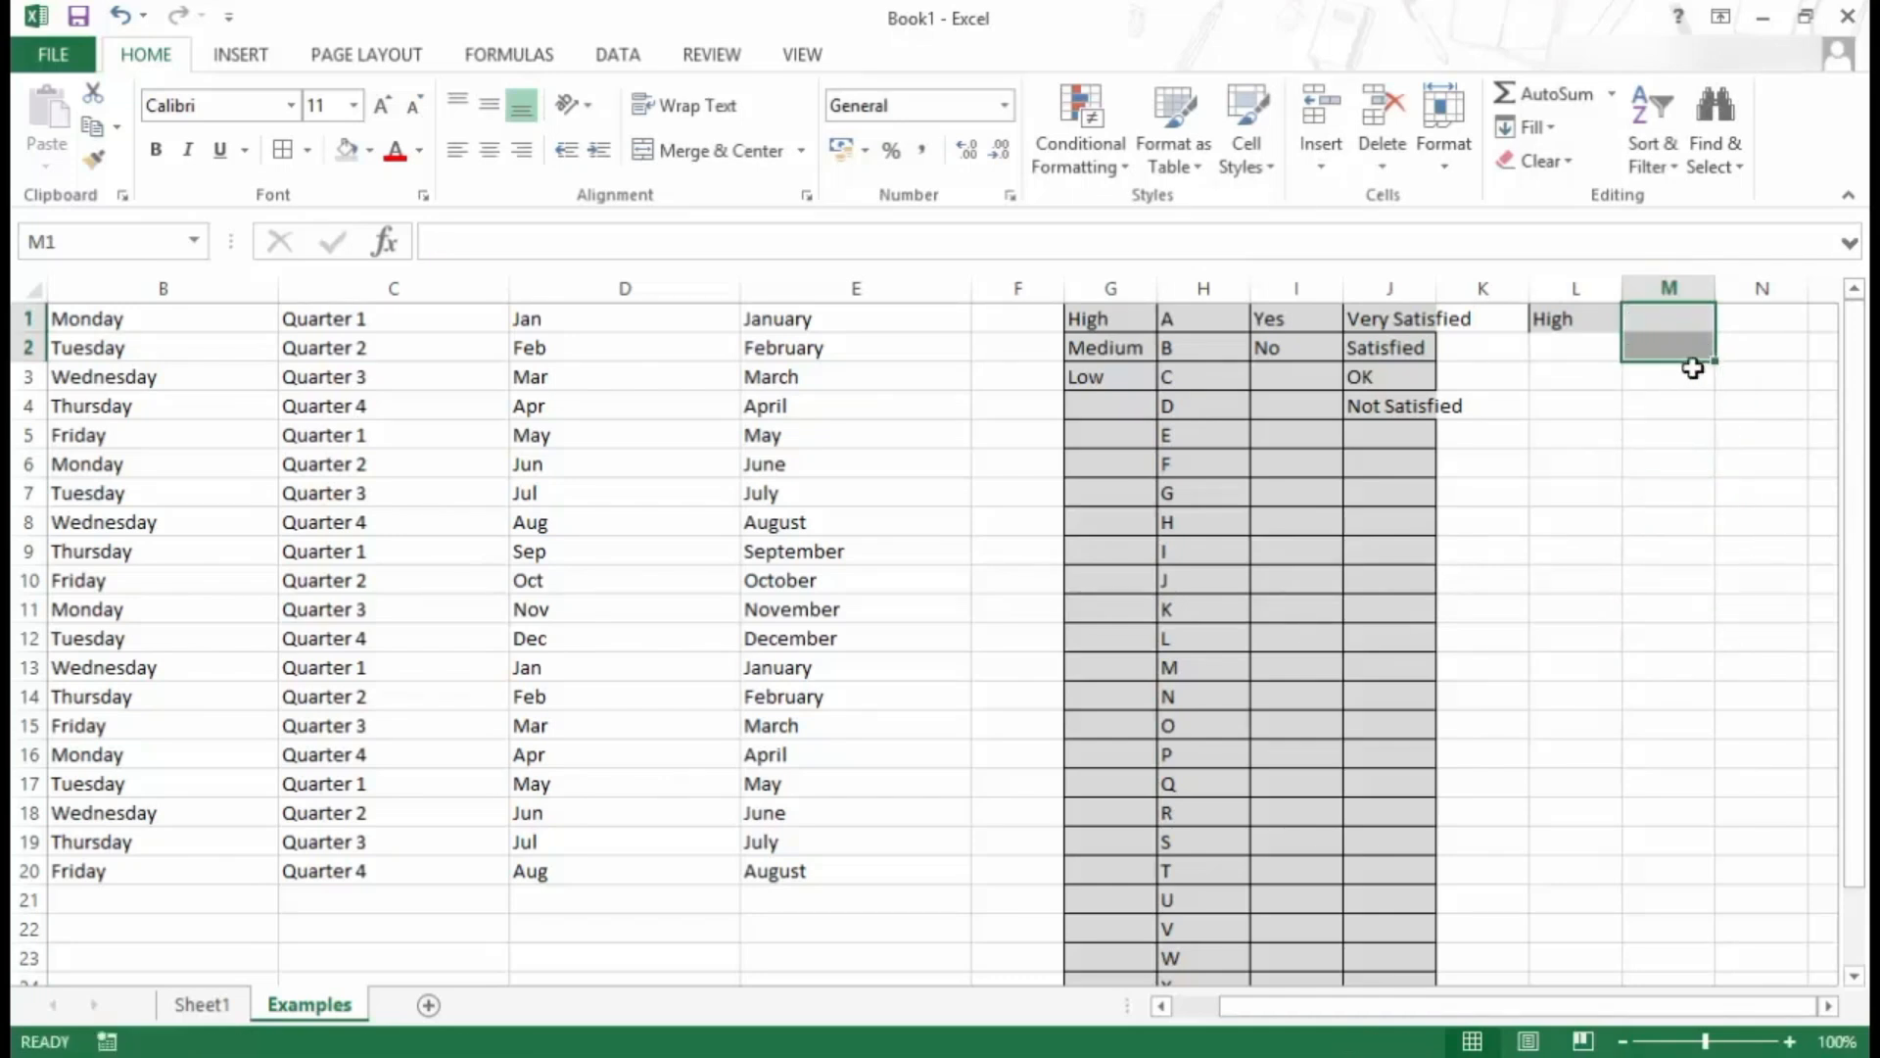
- Reopen the Custom Lists editor from the Advanced Excel options
{"action": "left_click", "coordinate": [24, 49]}
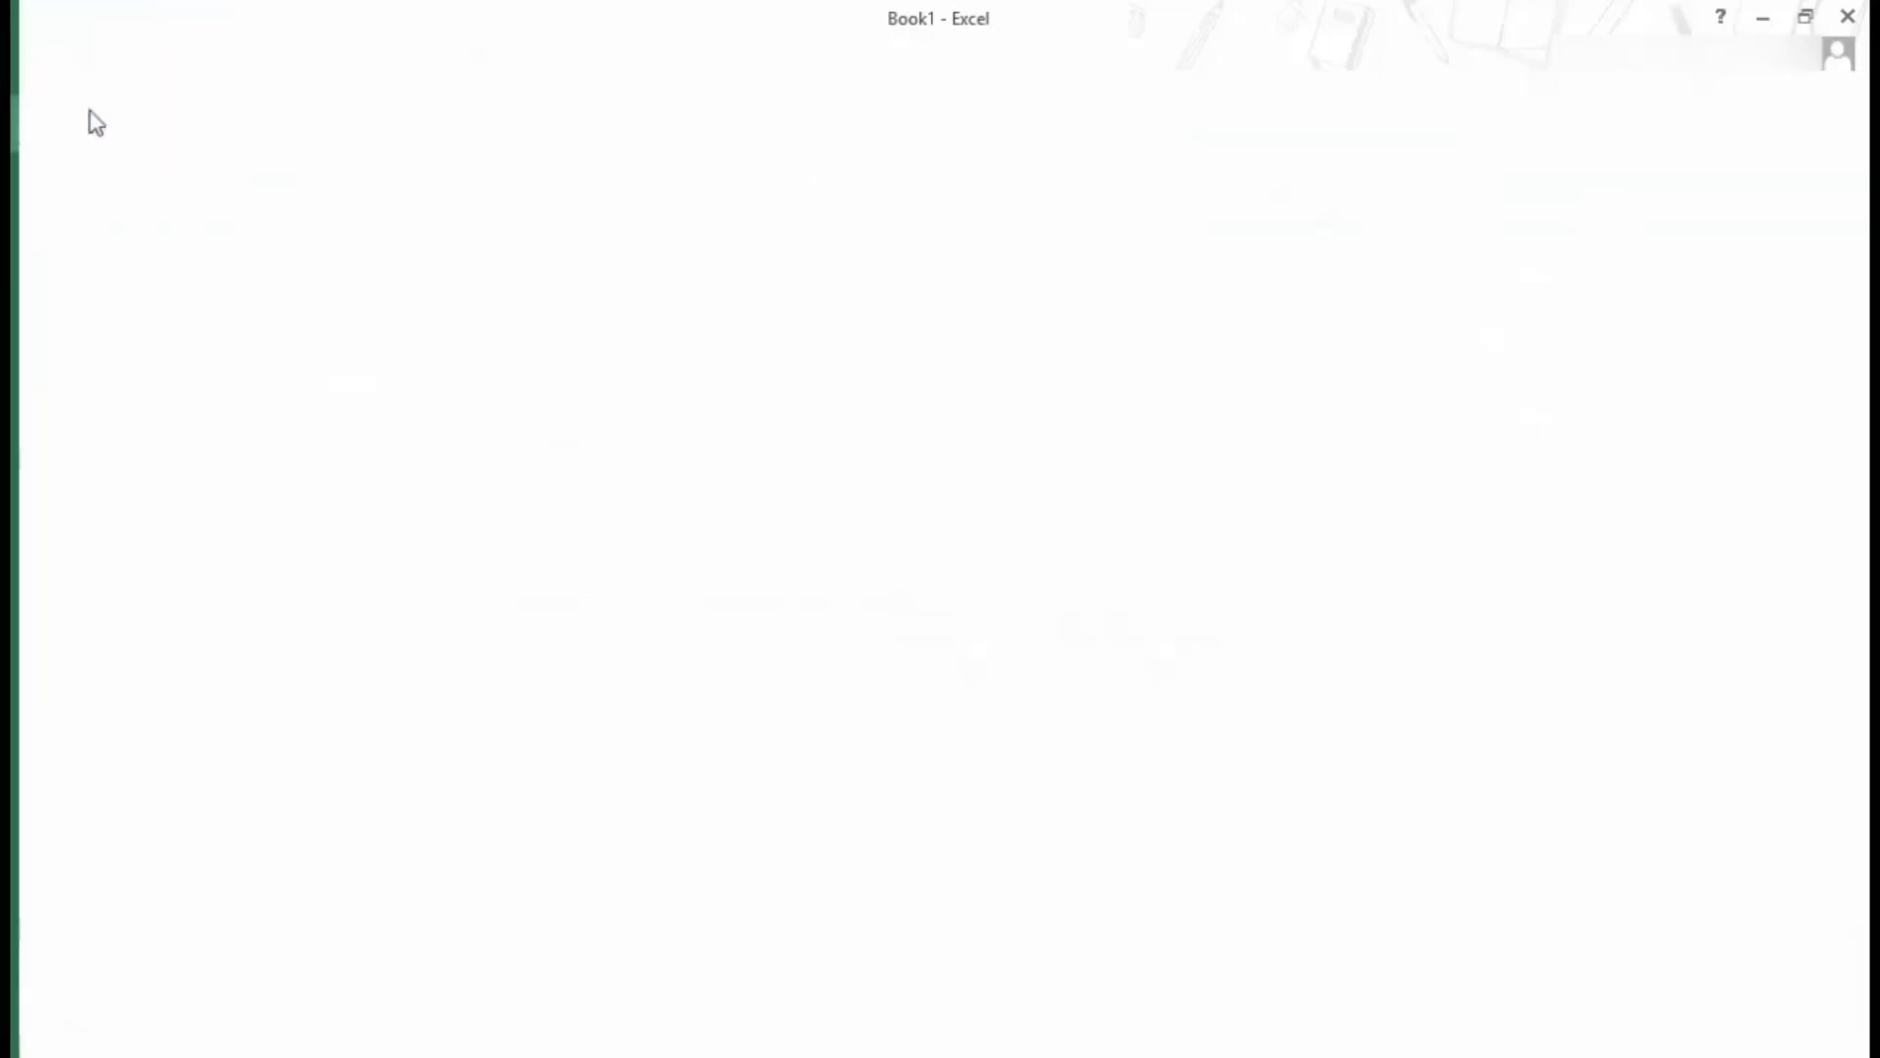
{"action": "left_click", "coordinate": [101, 709]}
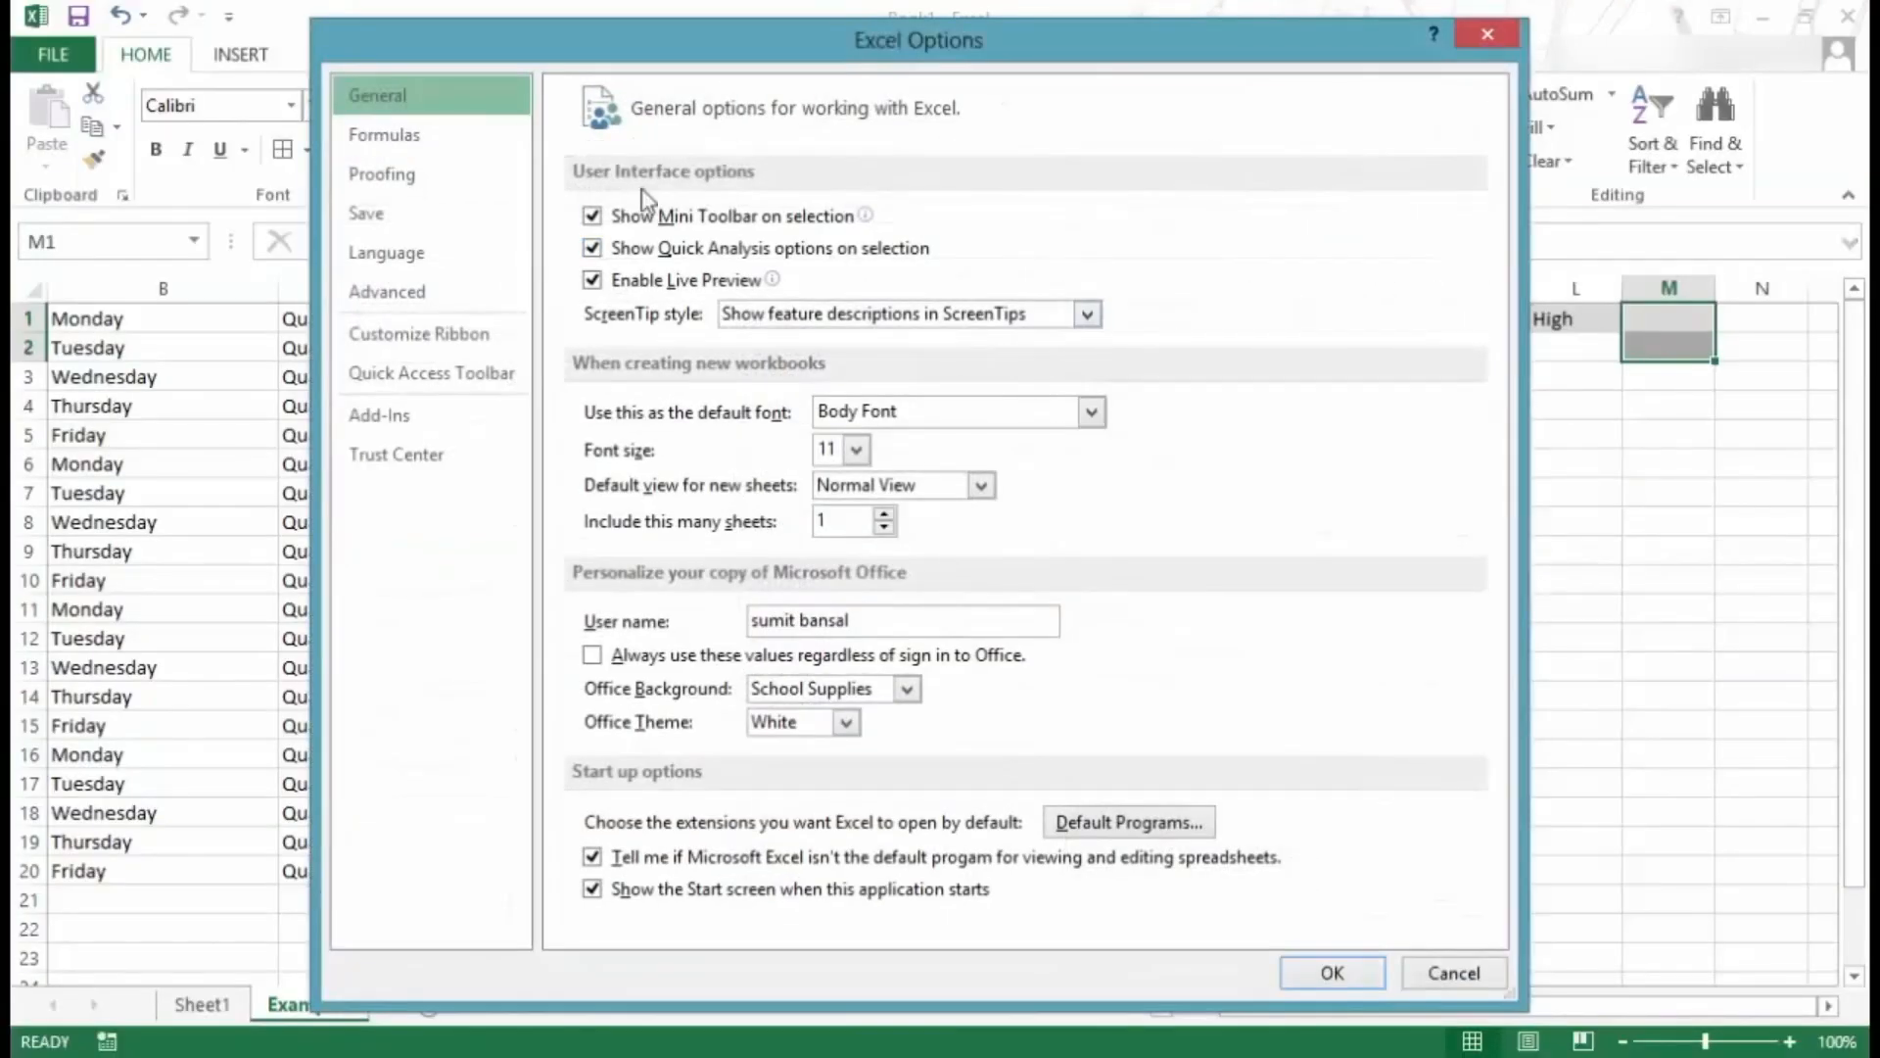
{"action": "left_click", "coordinate": [370, 291]}
{"action": "left_click_drag", "start_coordinate": [1491, 208], "coordinate": [1514, 819]}
{"action": "left_click", "coordinate": [1022, 587]}
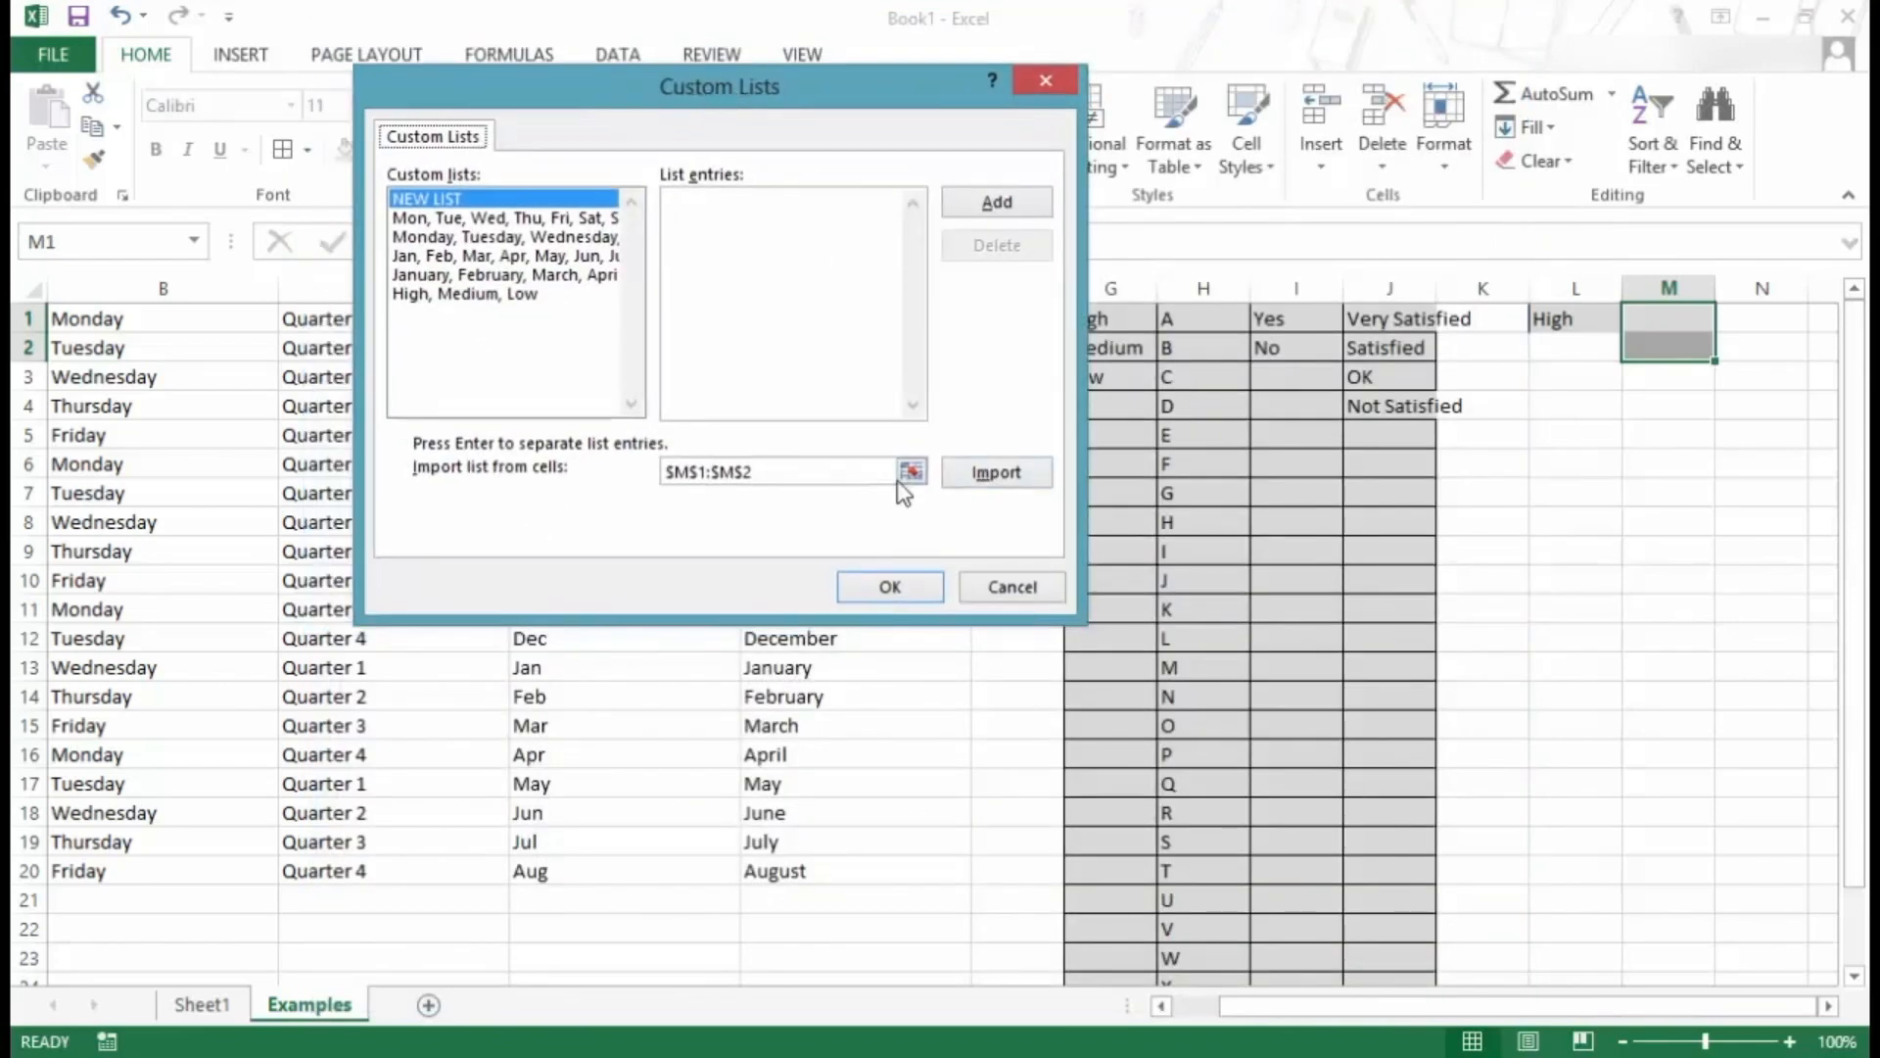
- Import the letters A to Z in H1:H26 as a custom list and accept the options
{"action": "left_click", "coordinate": [912, 472]}
{"action": "left_click_drag", "start_coordinate": [1183, 319], "coordinate": [1214, 935]}
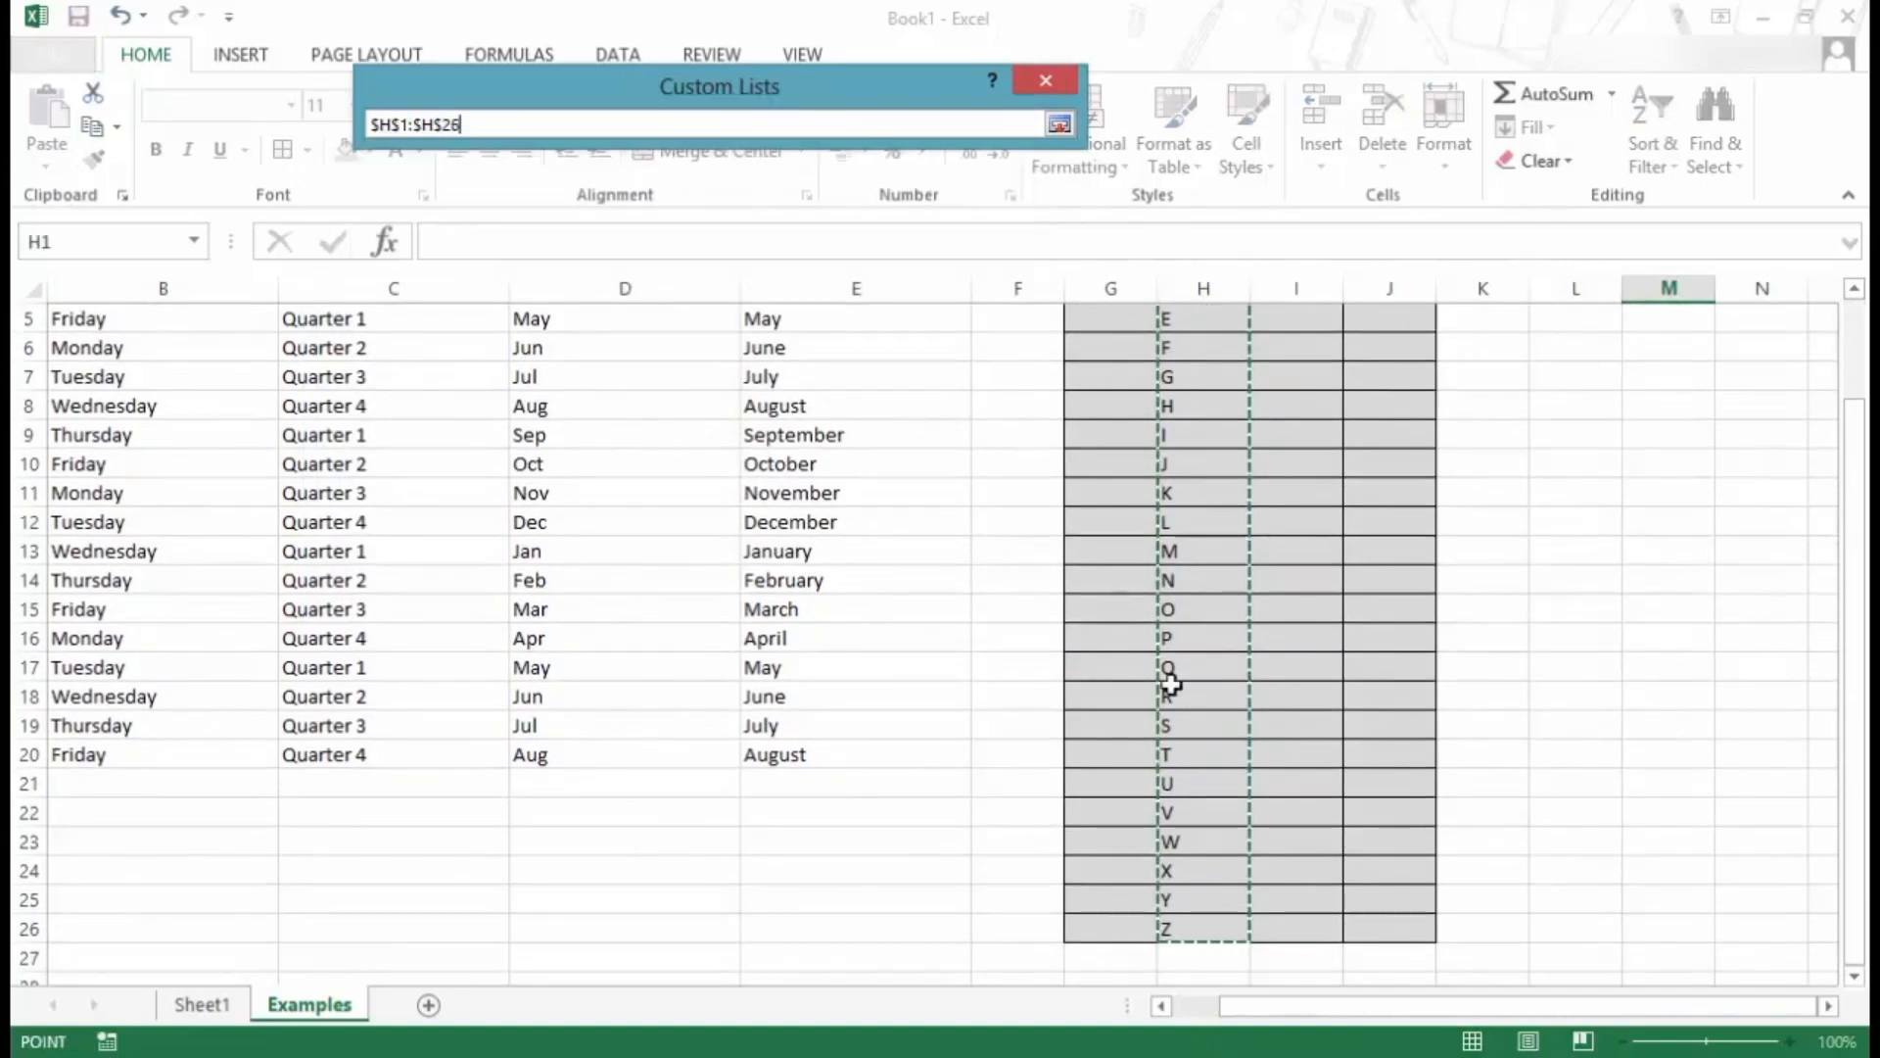
{"action": "left_click", "coordinate": [1058, 132]}
{"action": "left_click", "coordinate": [993, 474]}
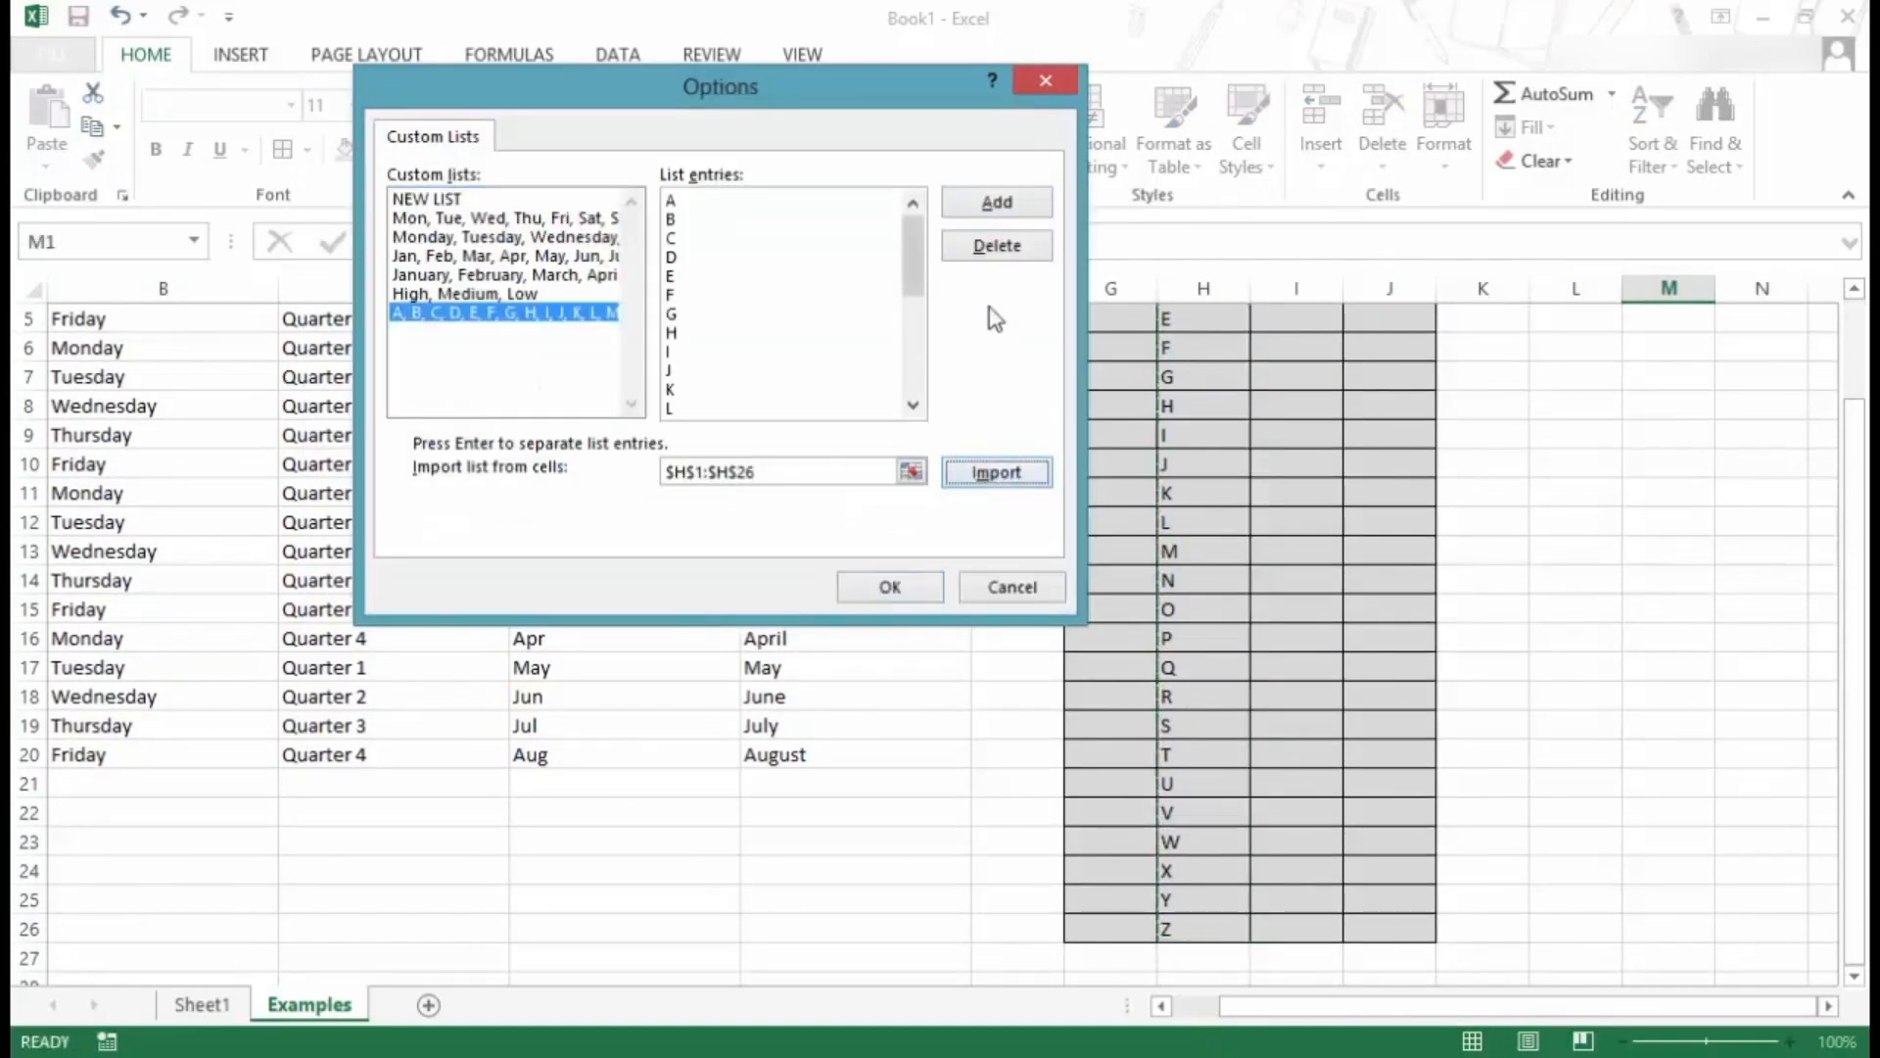
{"action": "left_click", "coordinate": [911, 587]}
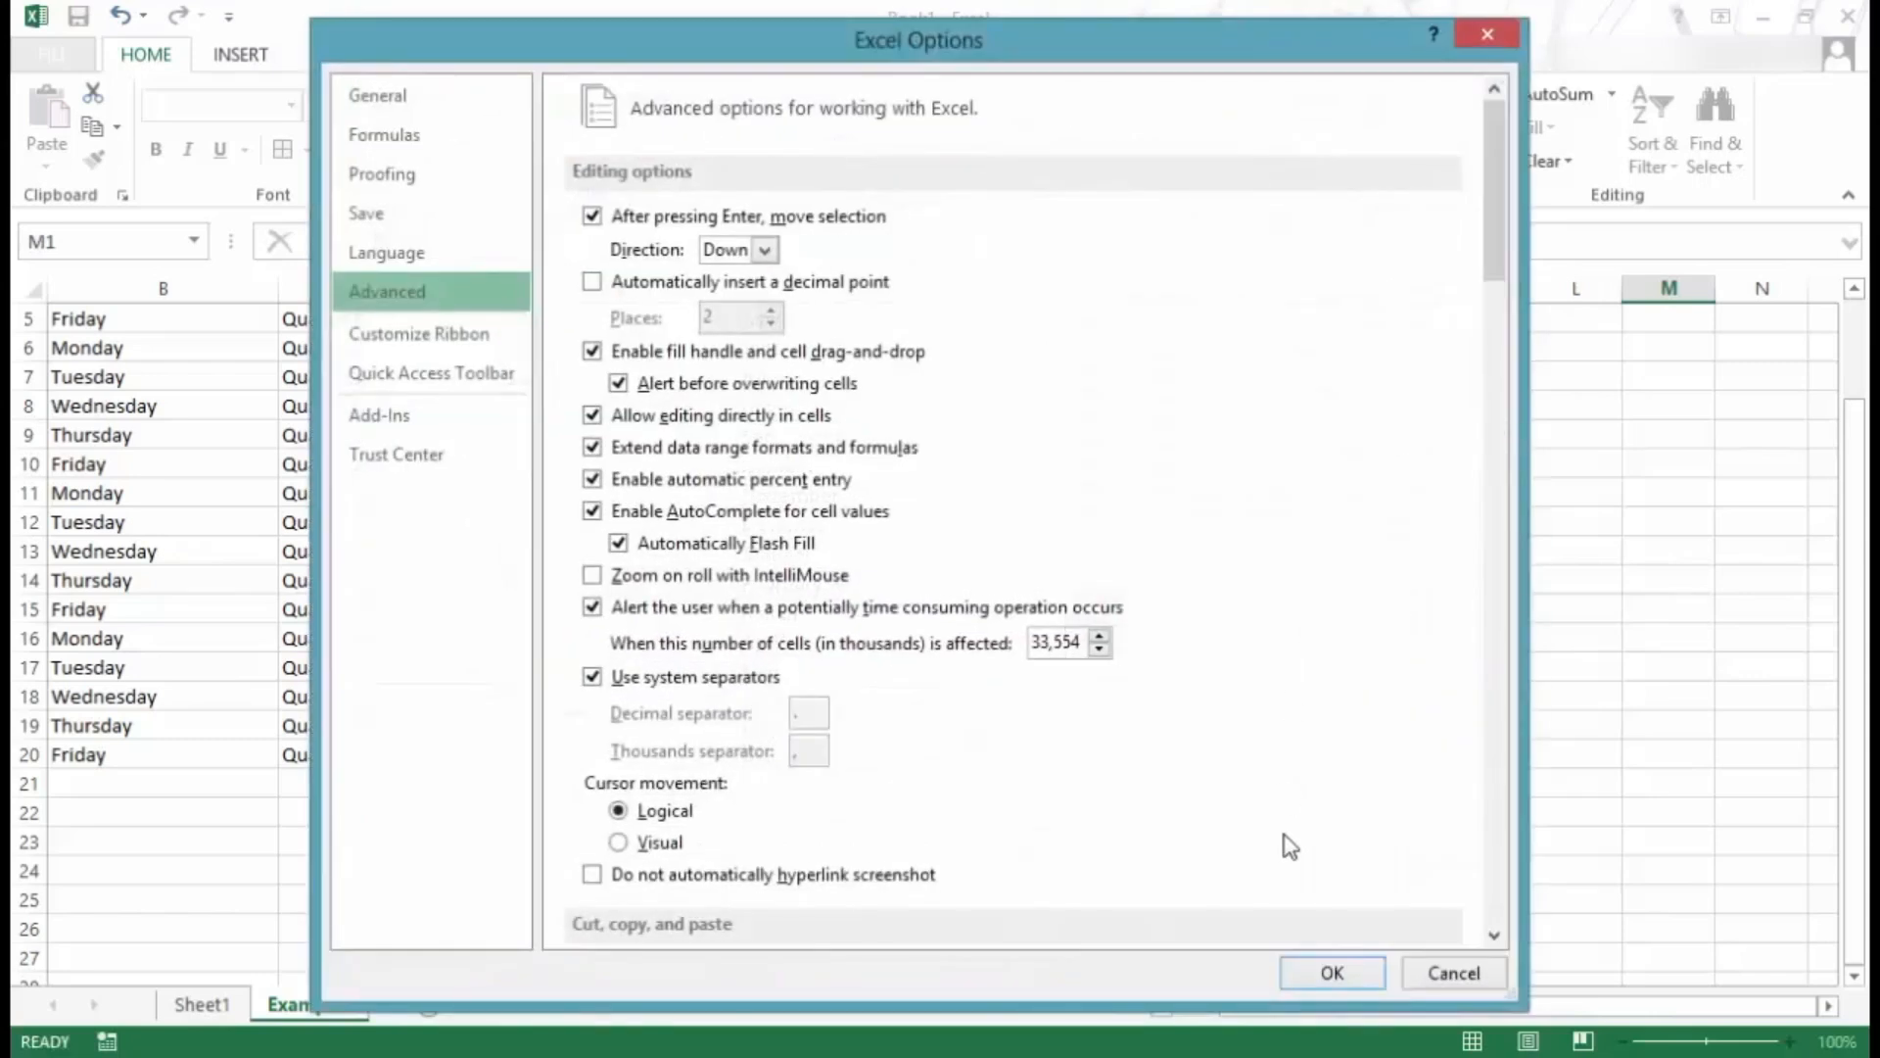
{"action": "left_click", "coordinate": [1332, 973]}
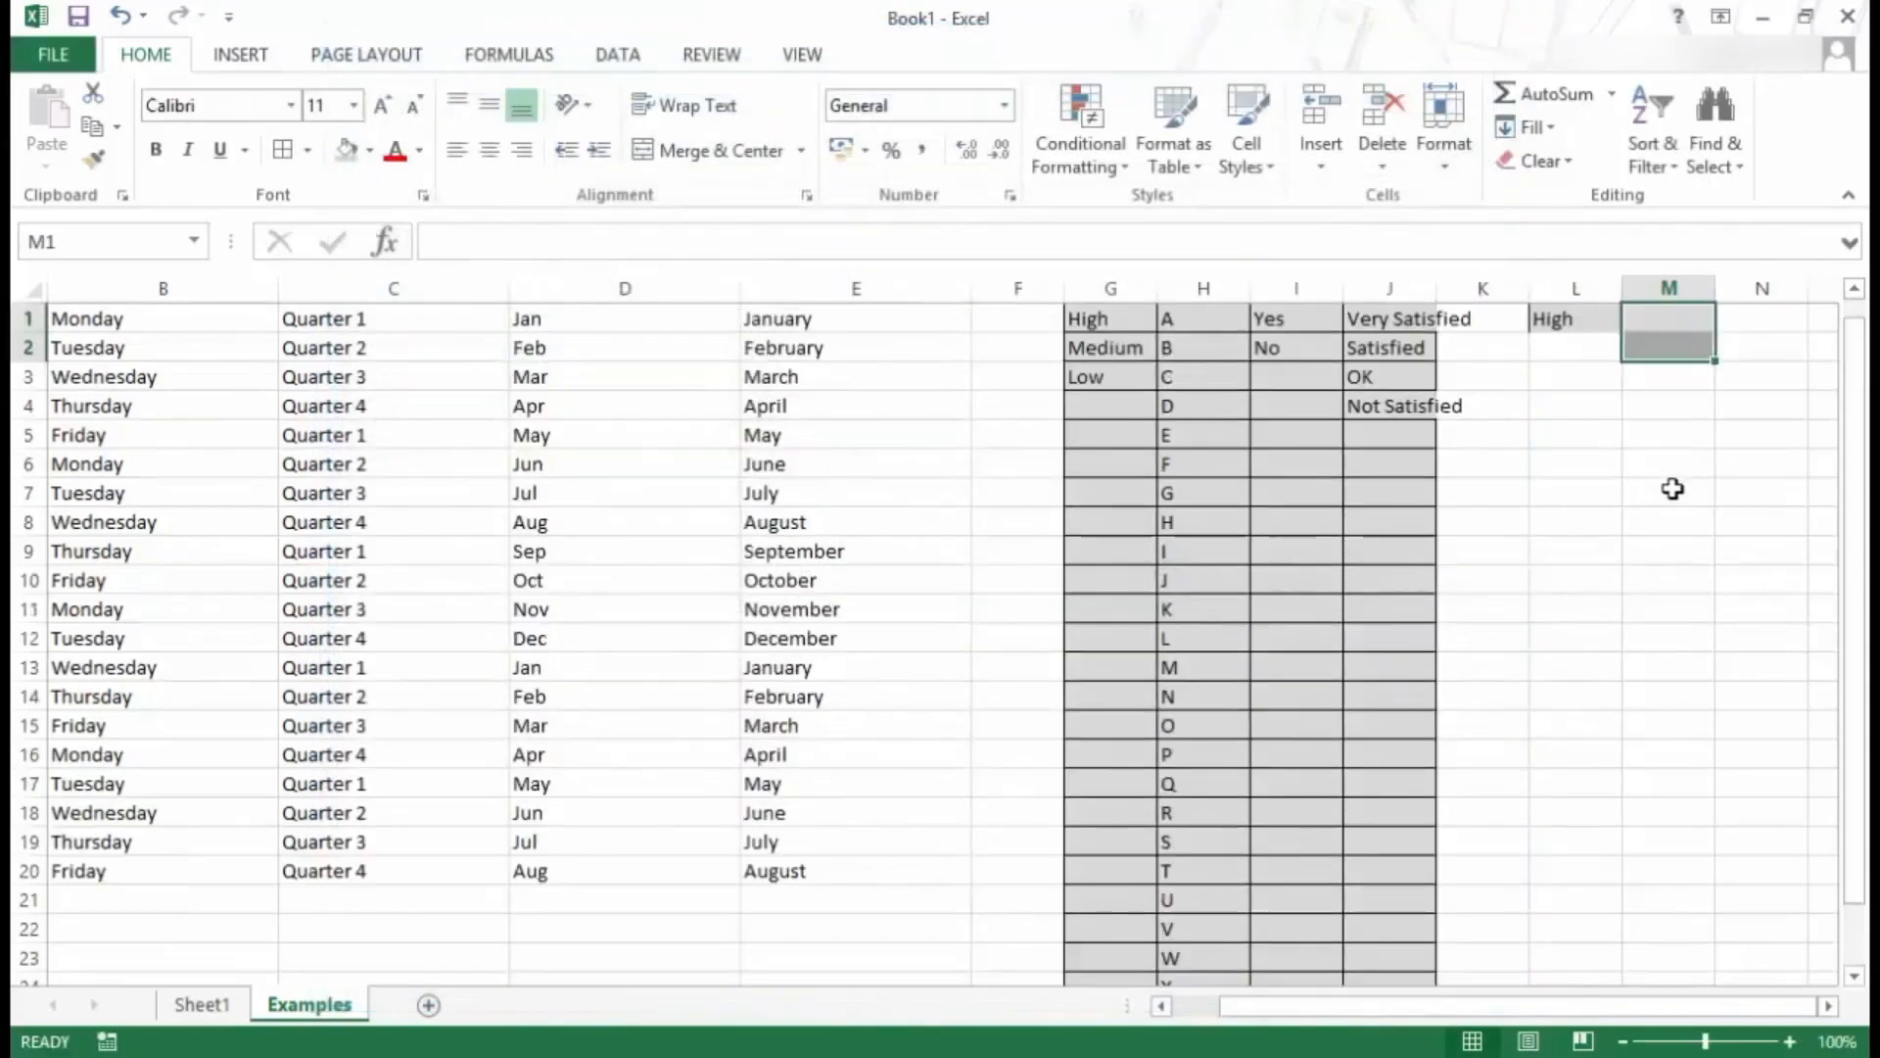
- Enter "A" in M1, extend it down through M37 as an alphabet series, and point out the satisfaction ratings in J1:J4
{"action": "type", "text": "A"}
{"action": "key", "text": "Return"}
{"action": "left_click", "coordinate": [1655, 319]}
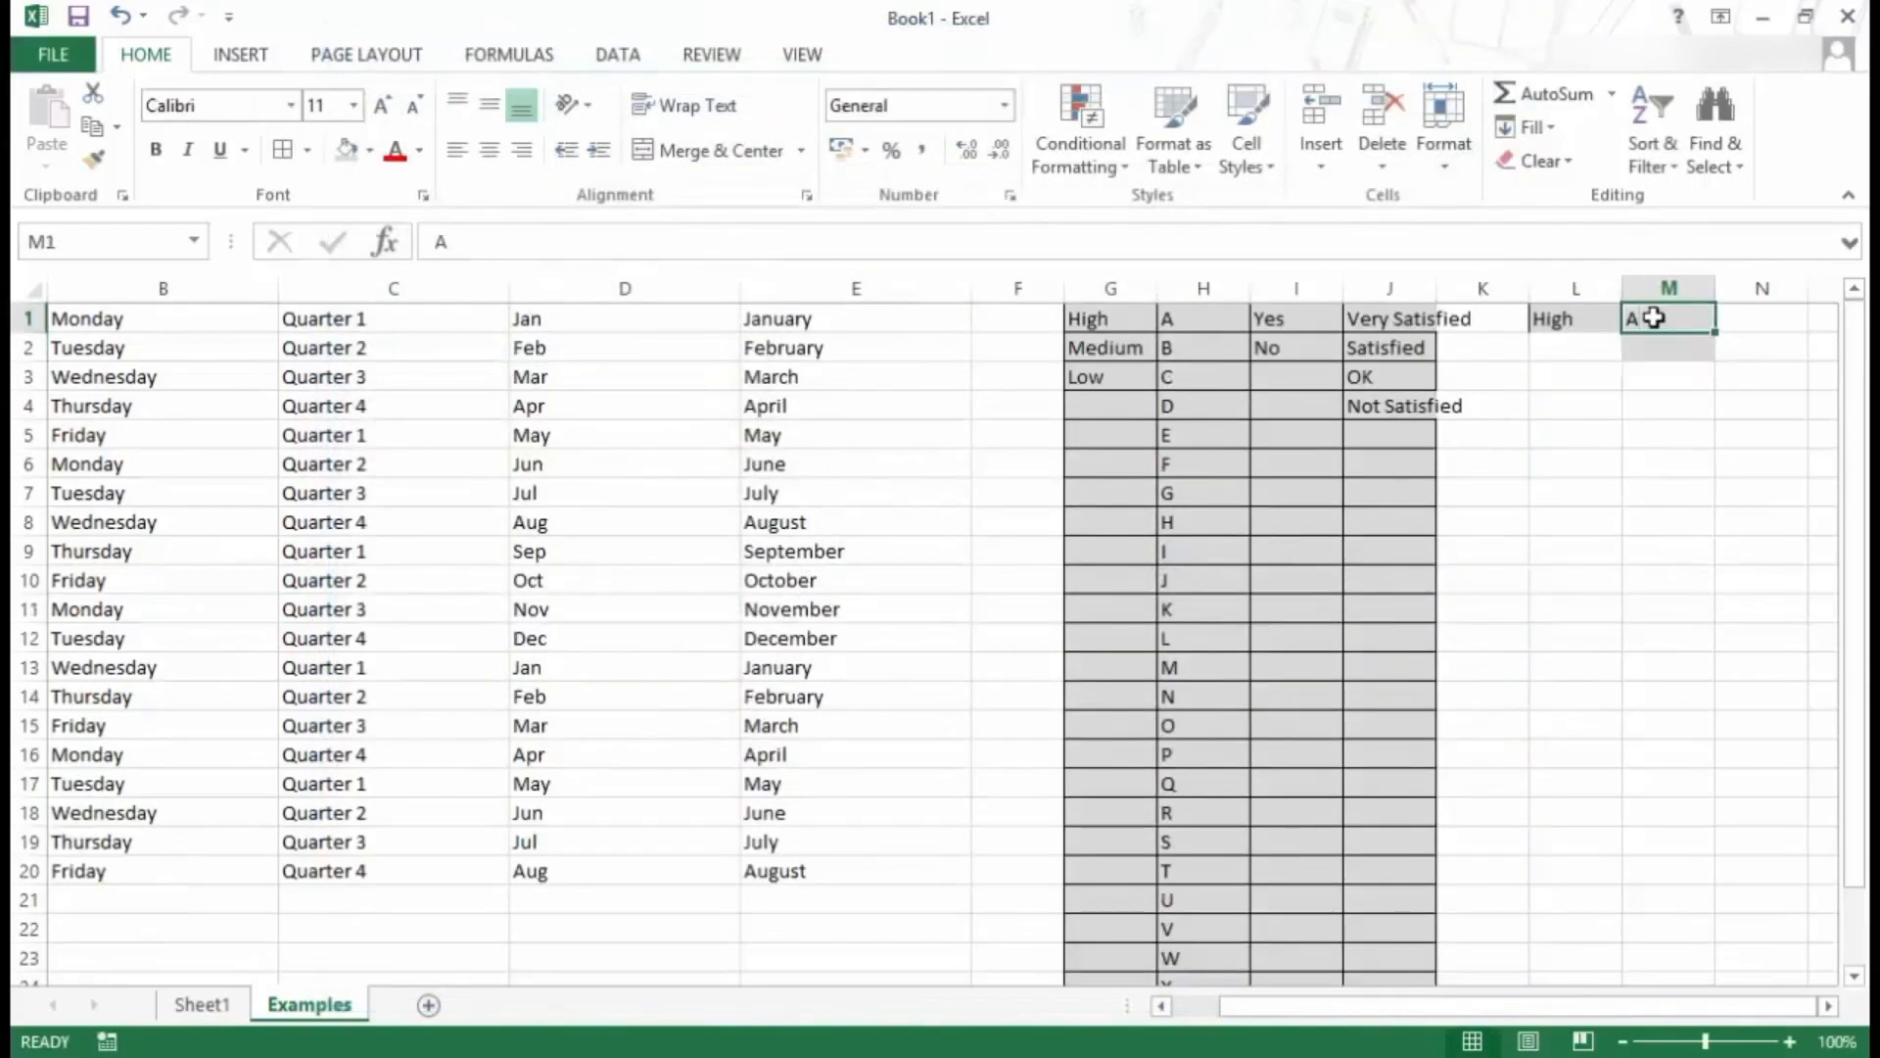
{"action": "left_click_drag", "start_coordinate": [1715, 332], "coordinate": [1700, 769]}
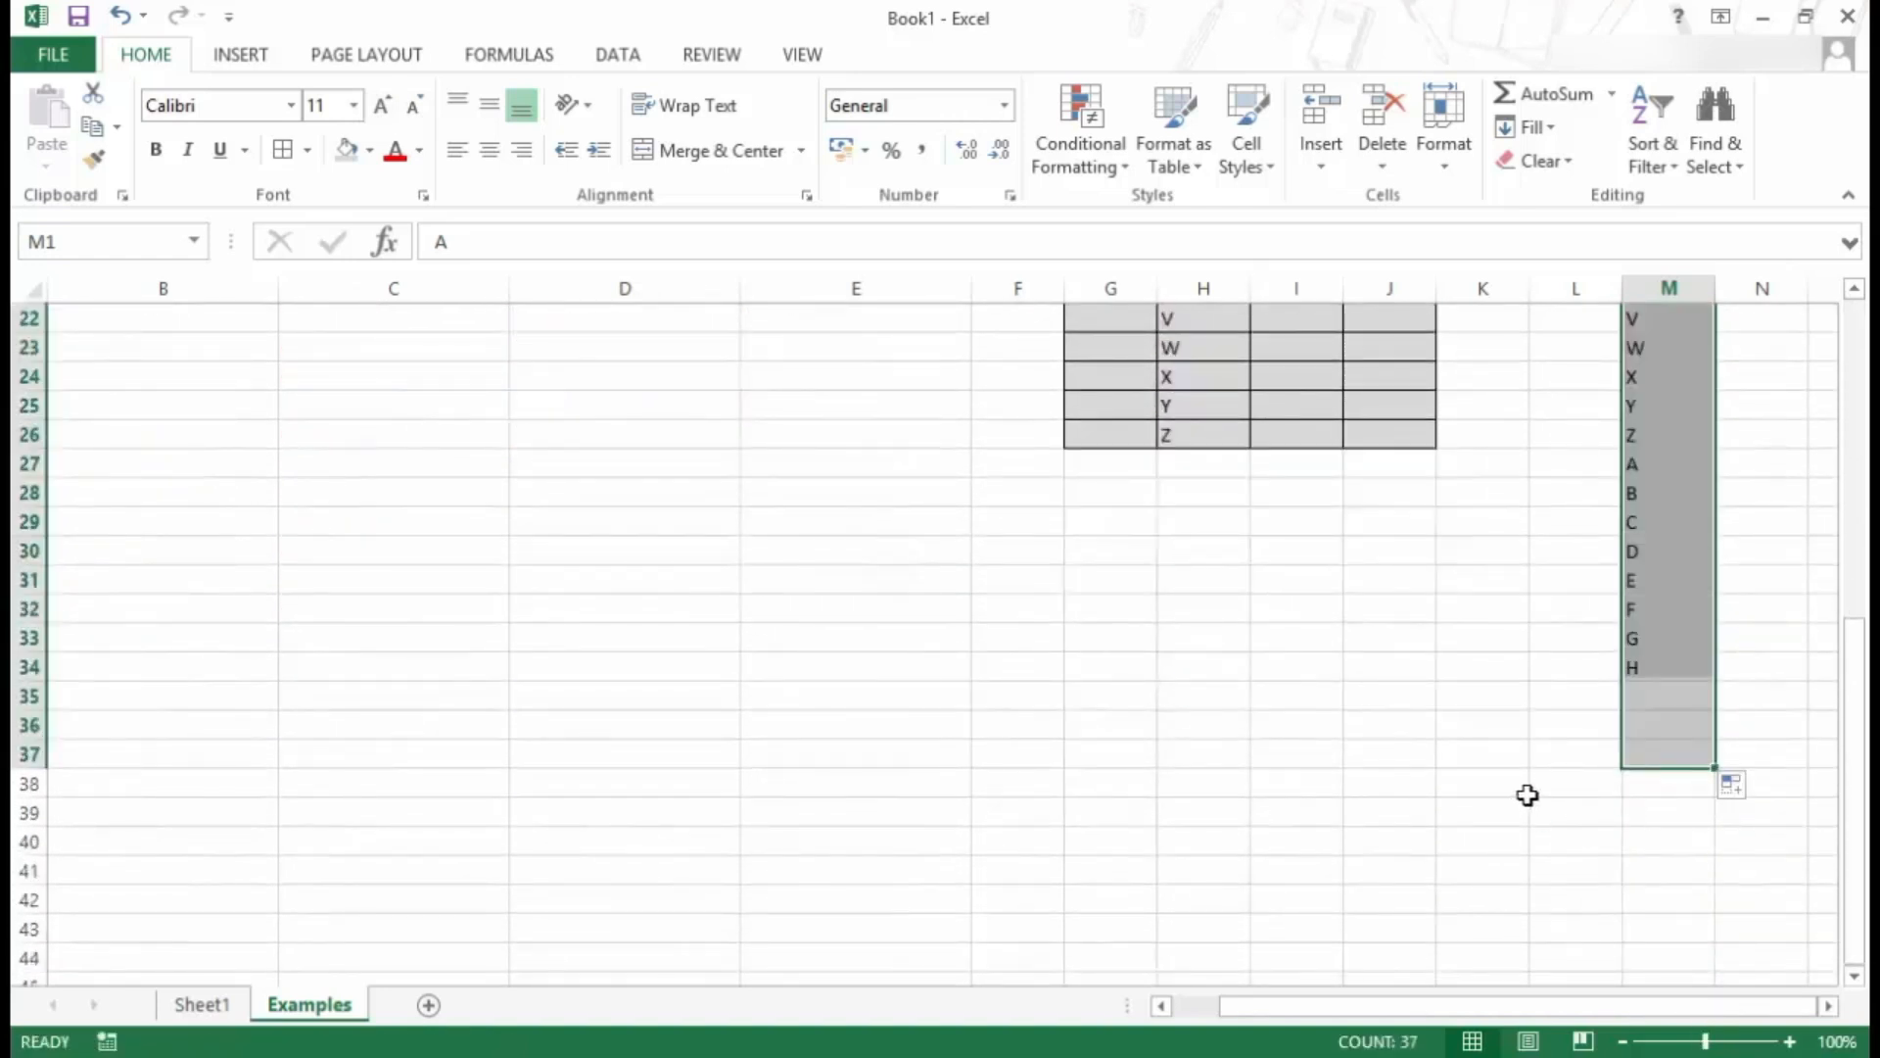
{"action": "scroll", "coordinate": [1528, 793], "scroll_direction": "up", "scroll_amount": 7}
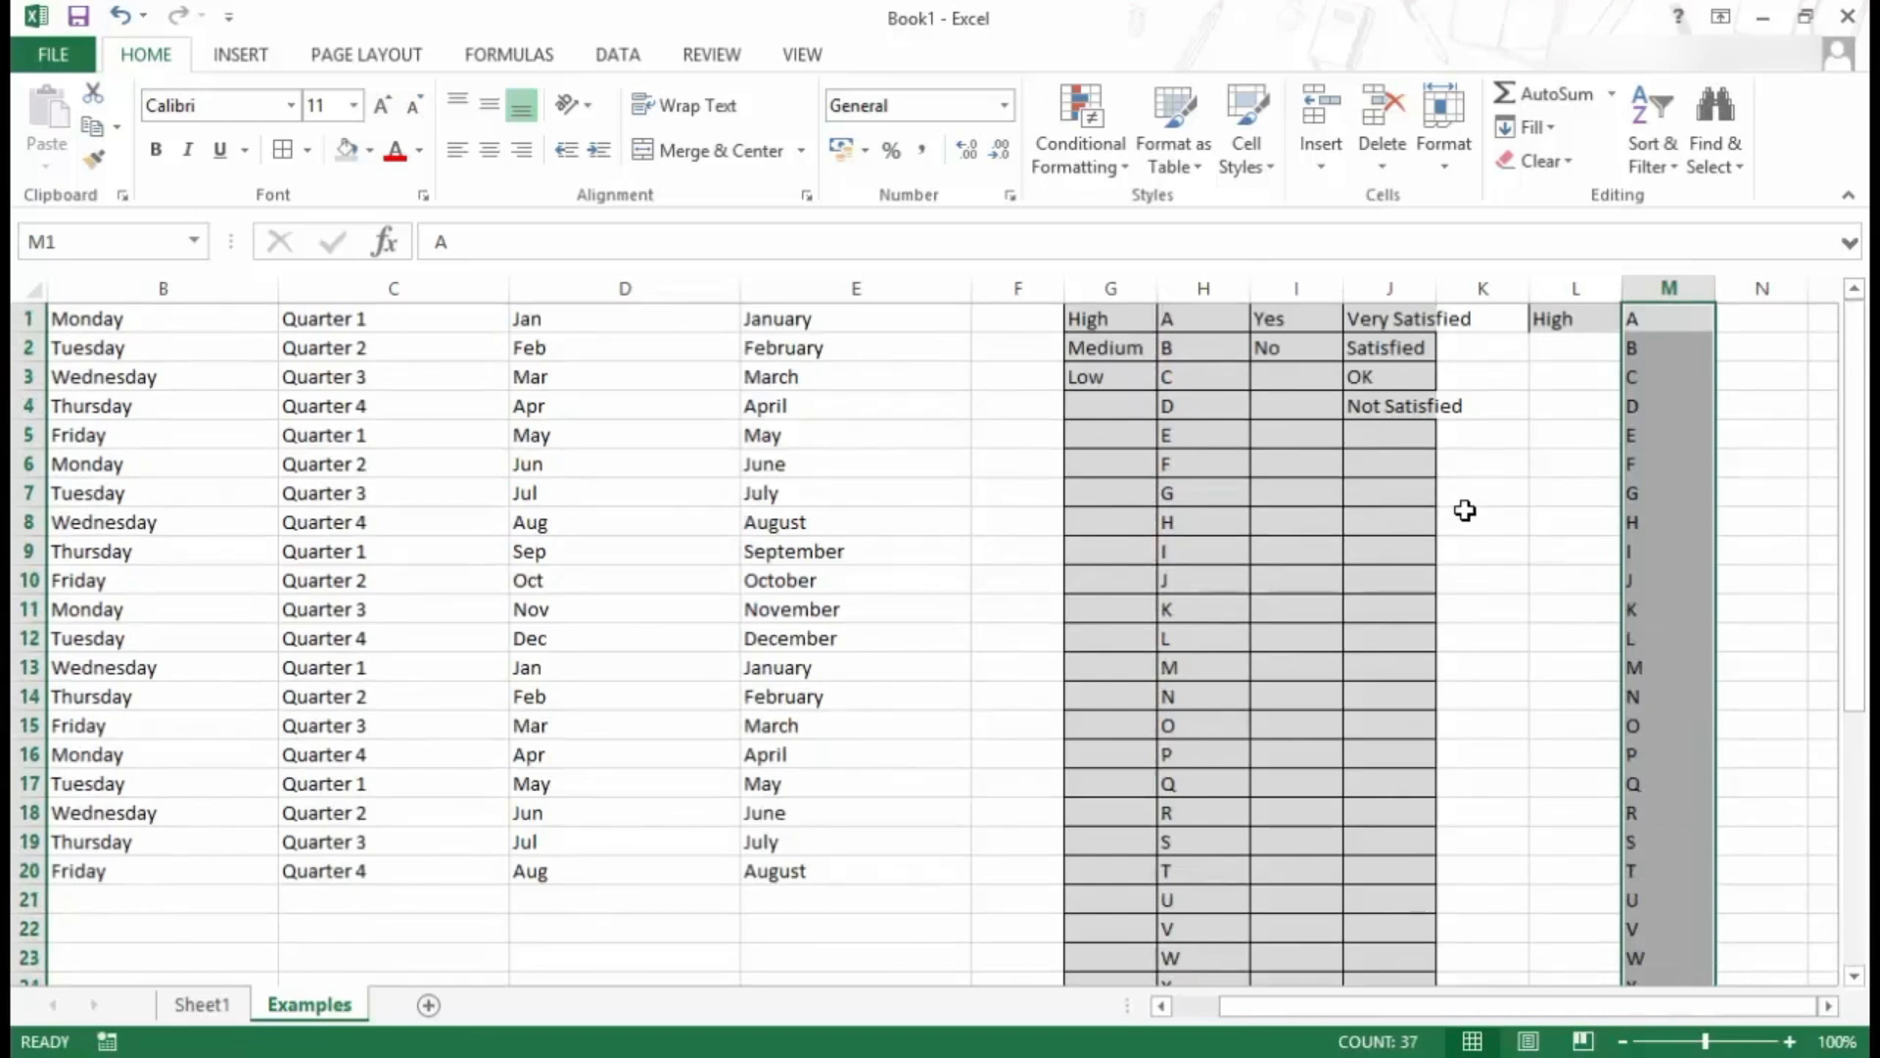
{"action": "left_click_drag", "start_coordinate": [1379, 321], "coordinate": [1382, 399]}
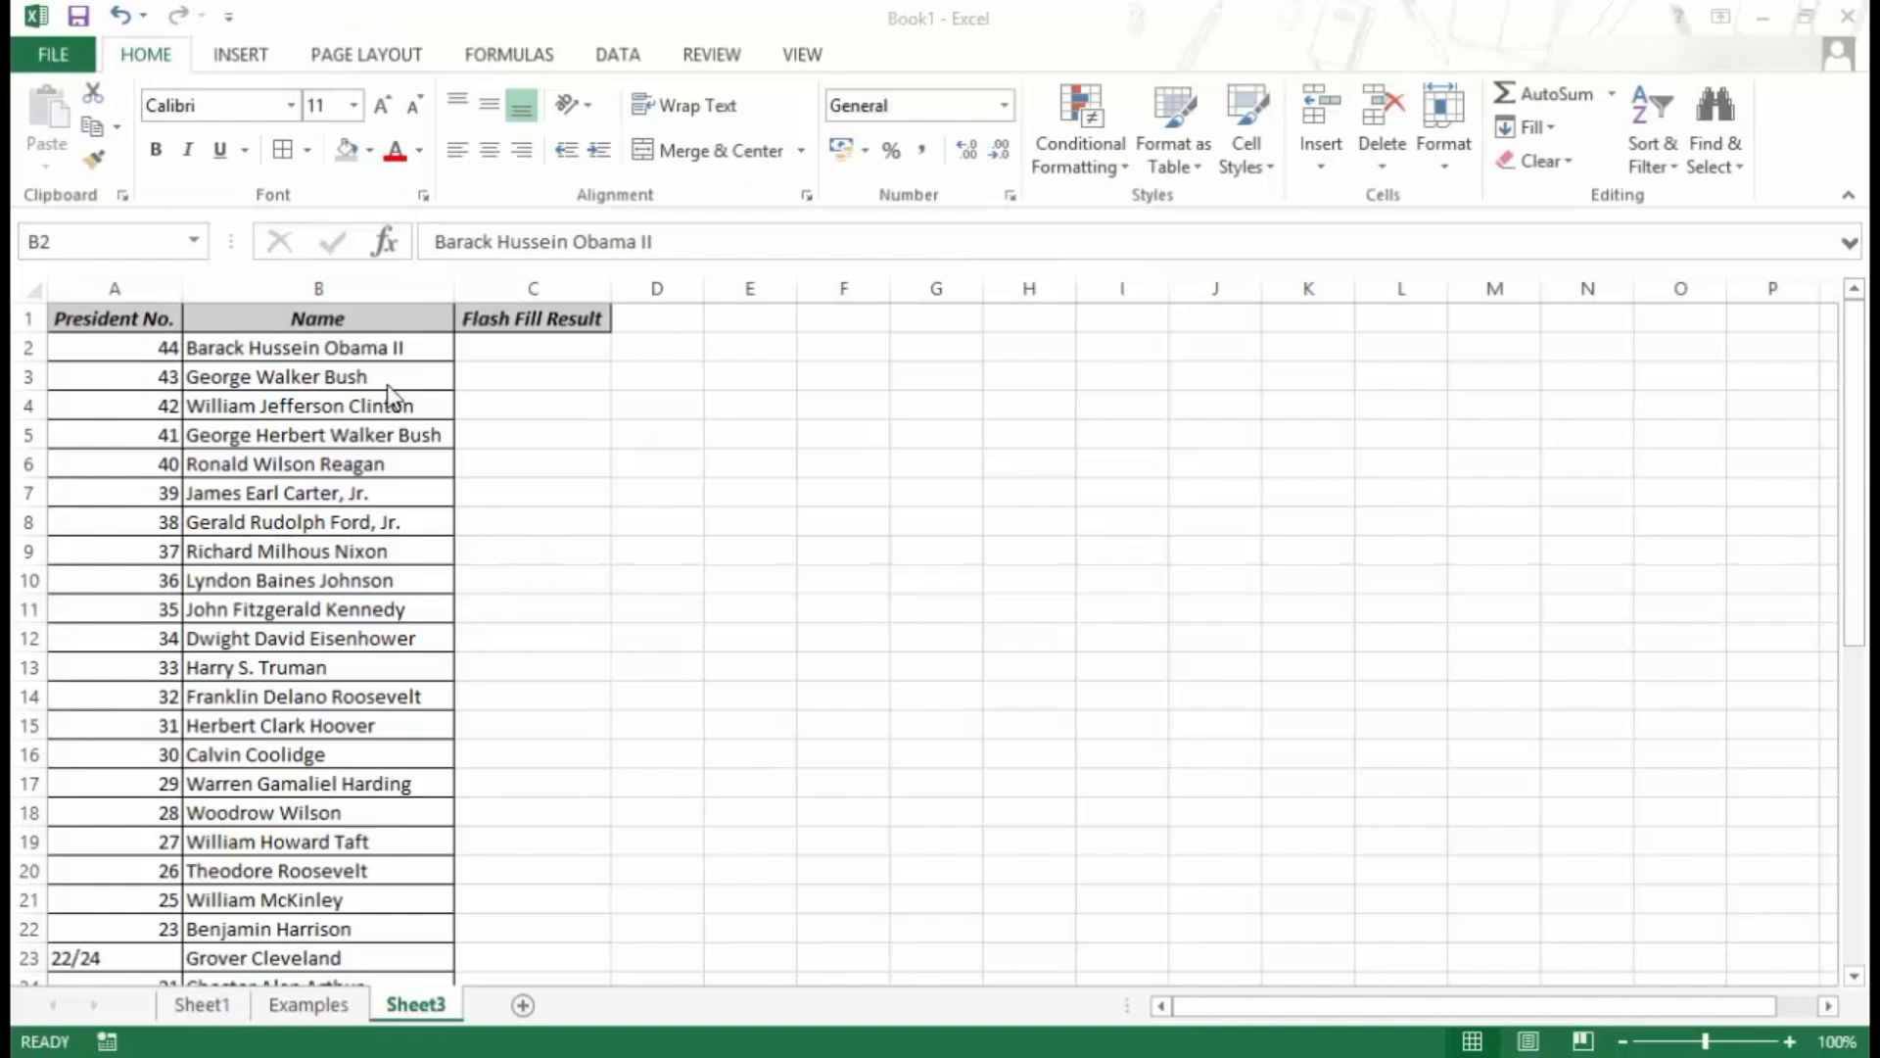
- Enter "Barack" in C2 on Sheet3 and fill C2:C44 with the presidents' first names using the Flash Fill option
{"action": "left_click", "coordinate": [373, 354]}
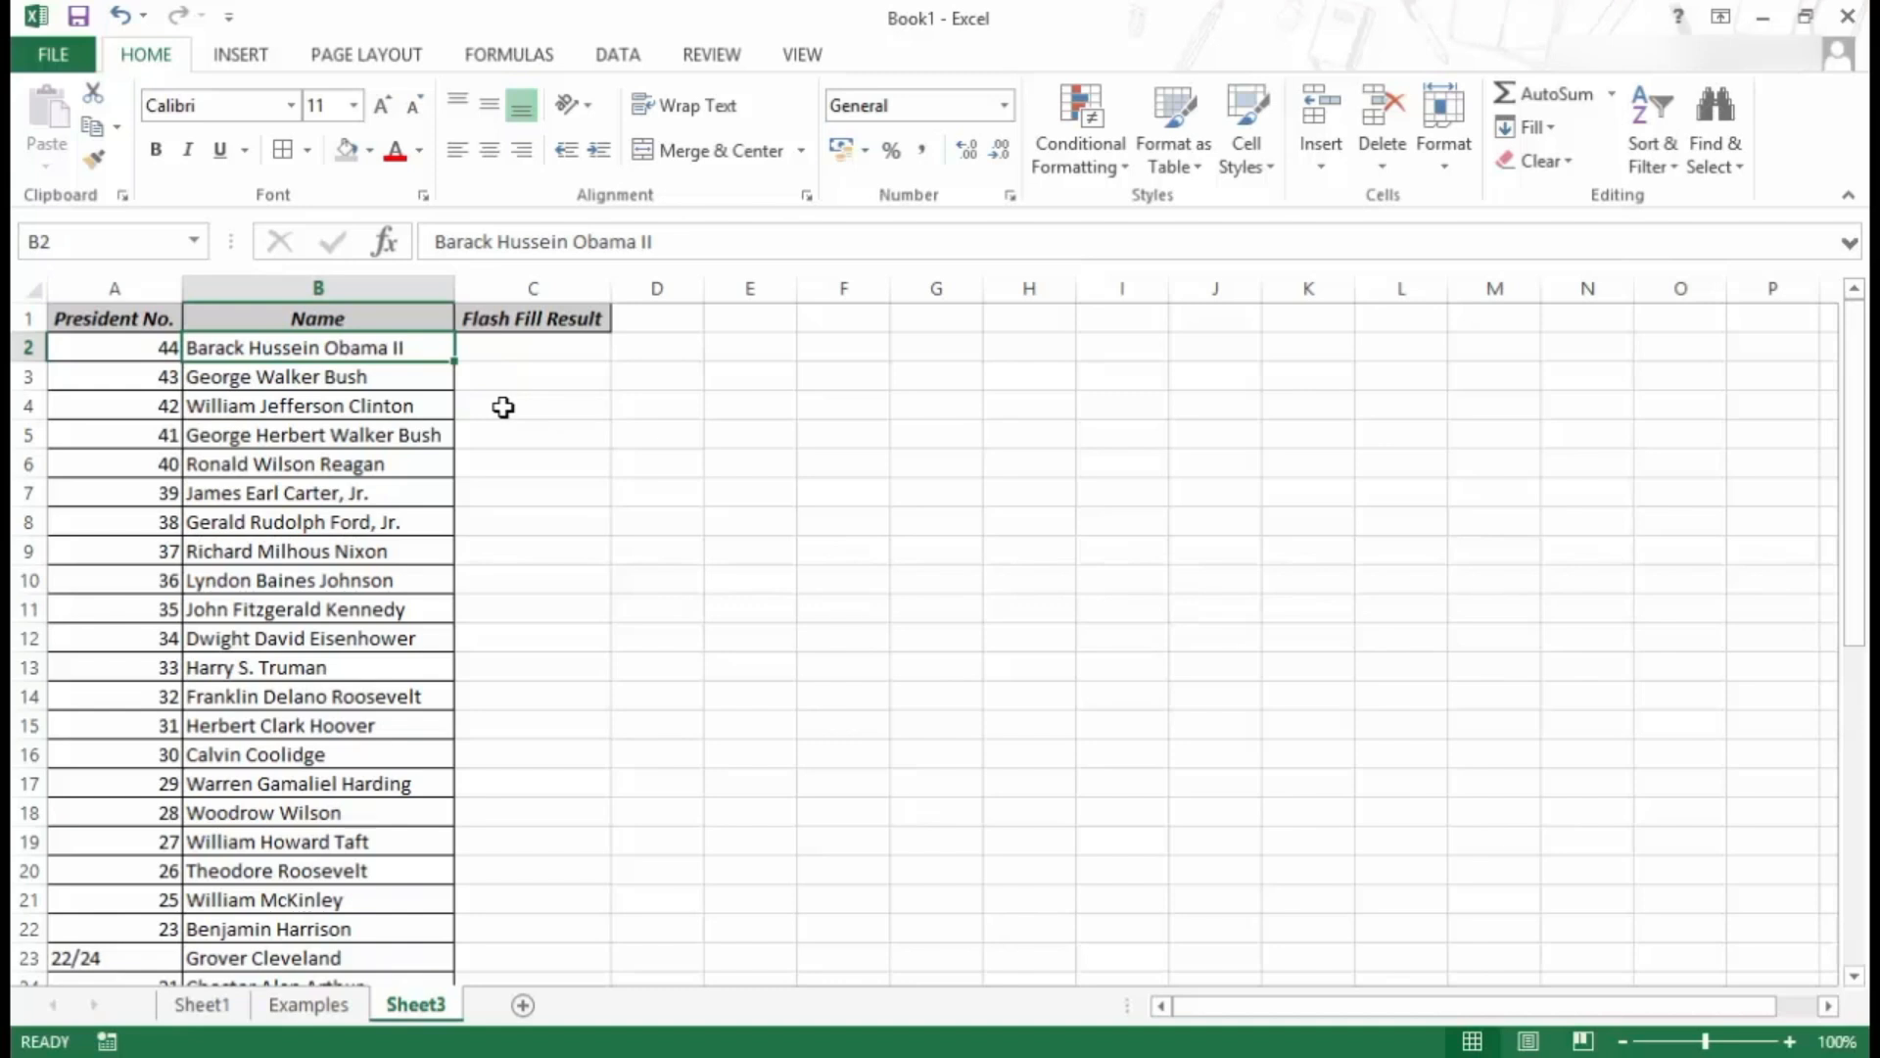
{"action": "left_click", "coordinate": [504, 354]}
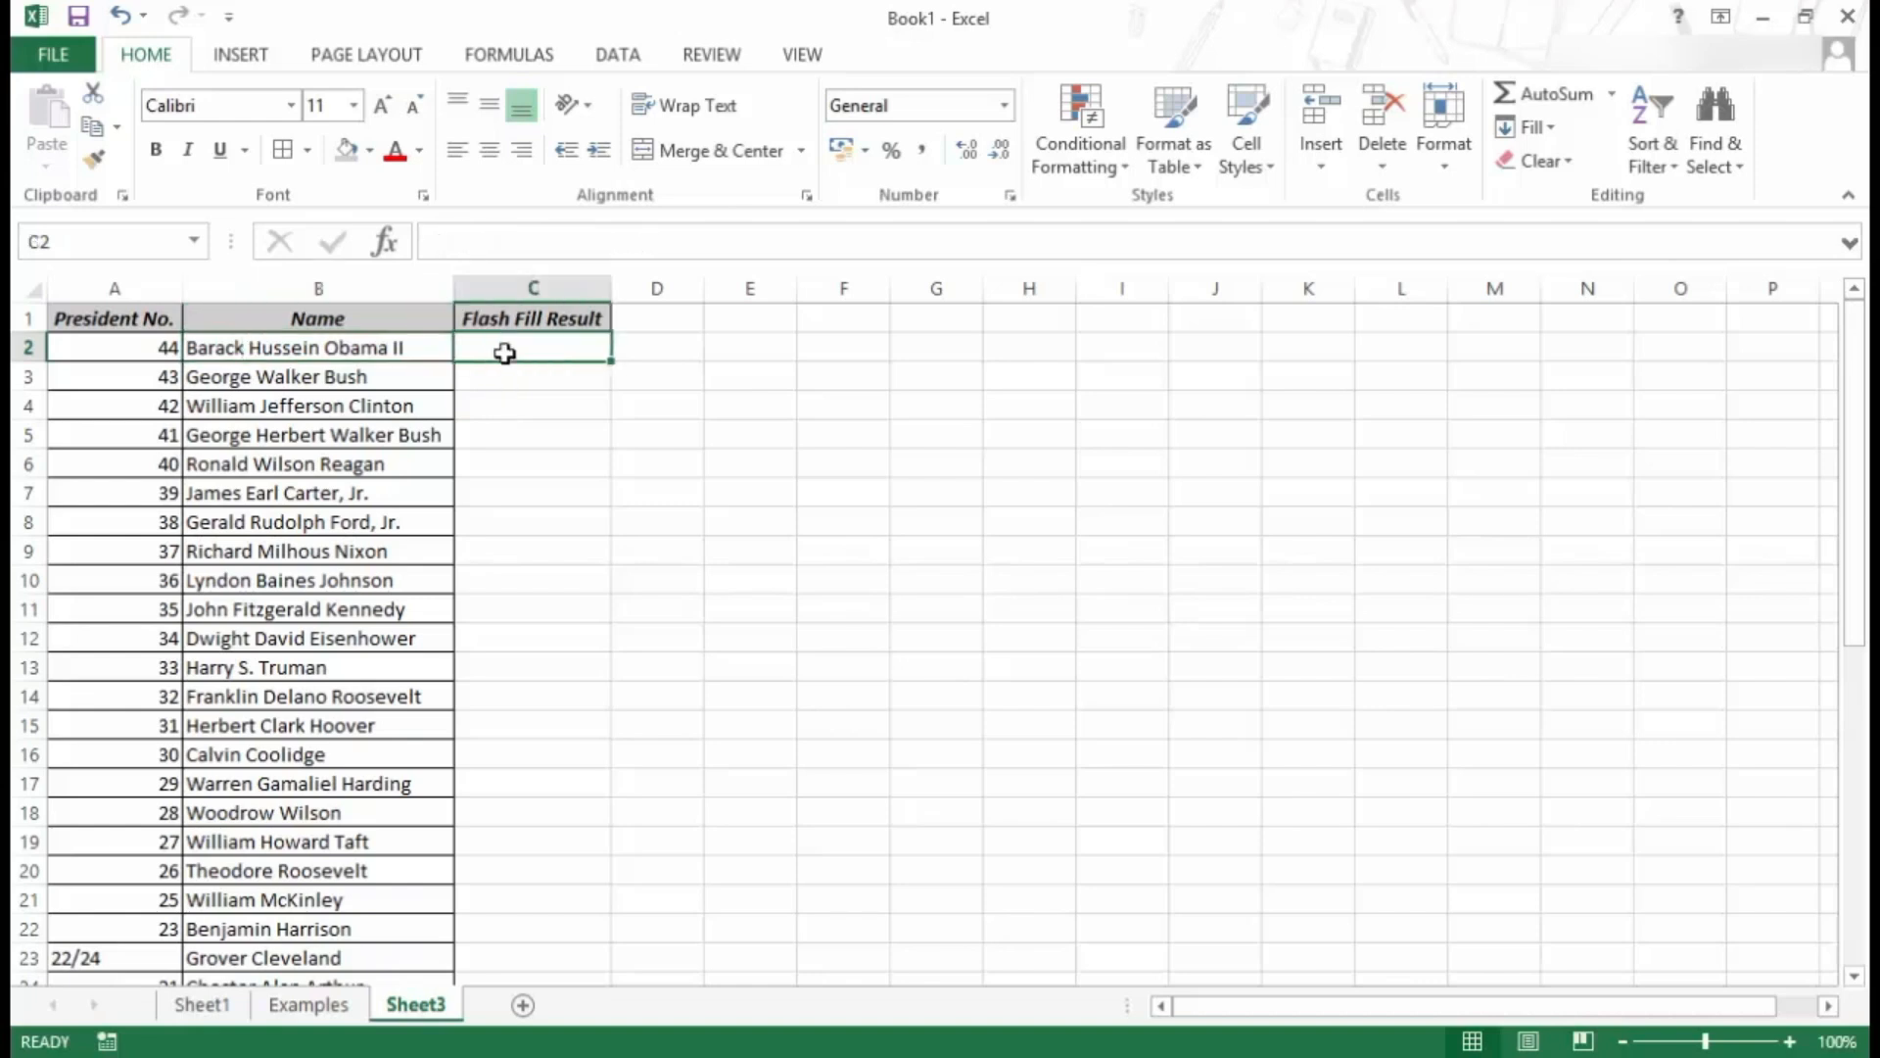
{"action": "type", "text": "Barack"}
{"action": "key", "text": "Return"}
{"action": "left_click", "coordinate": [500, 351]}
{"action": "left_click_drag", "start_coordinate": [610, 363], "coordinate": [598, 932]}
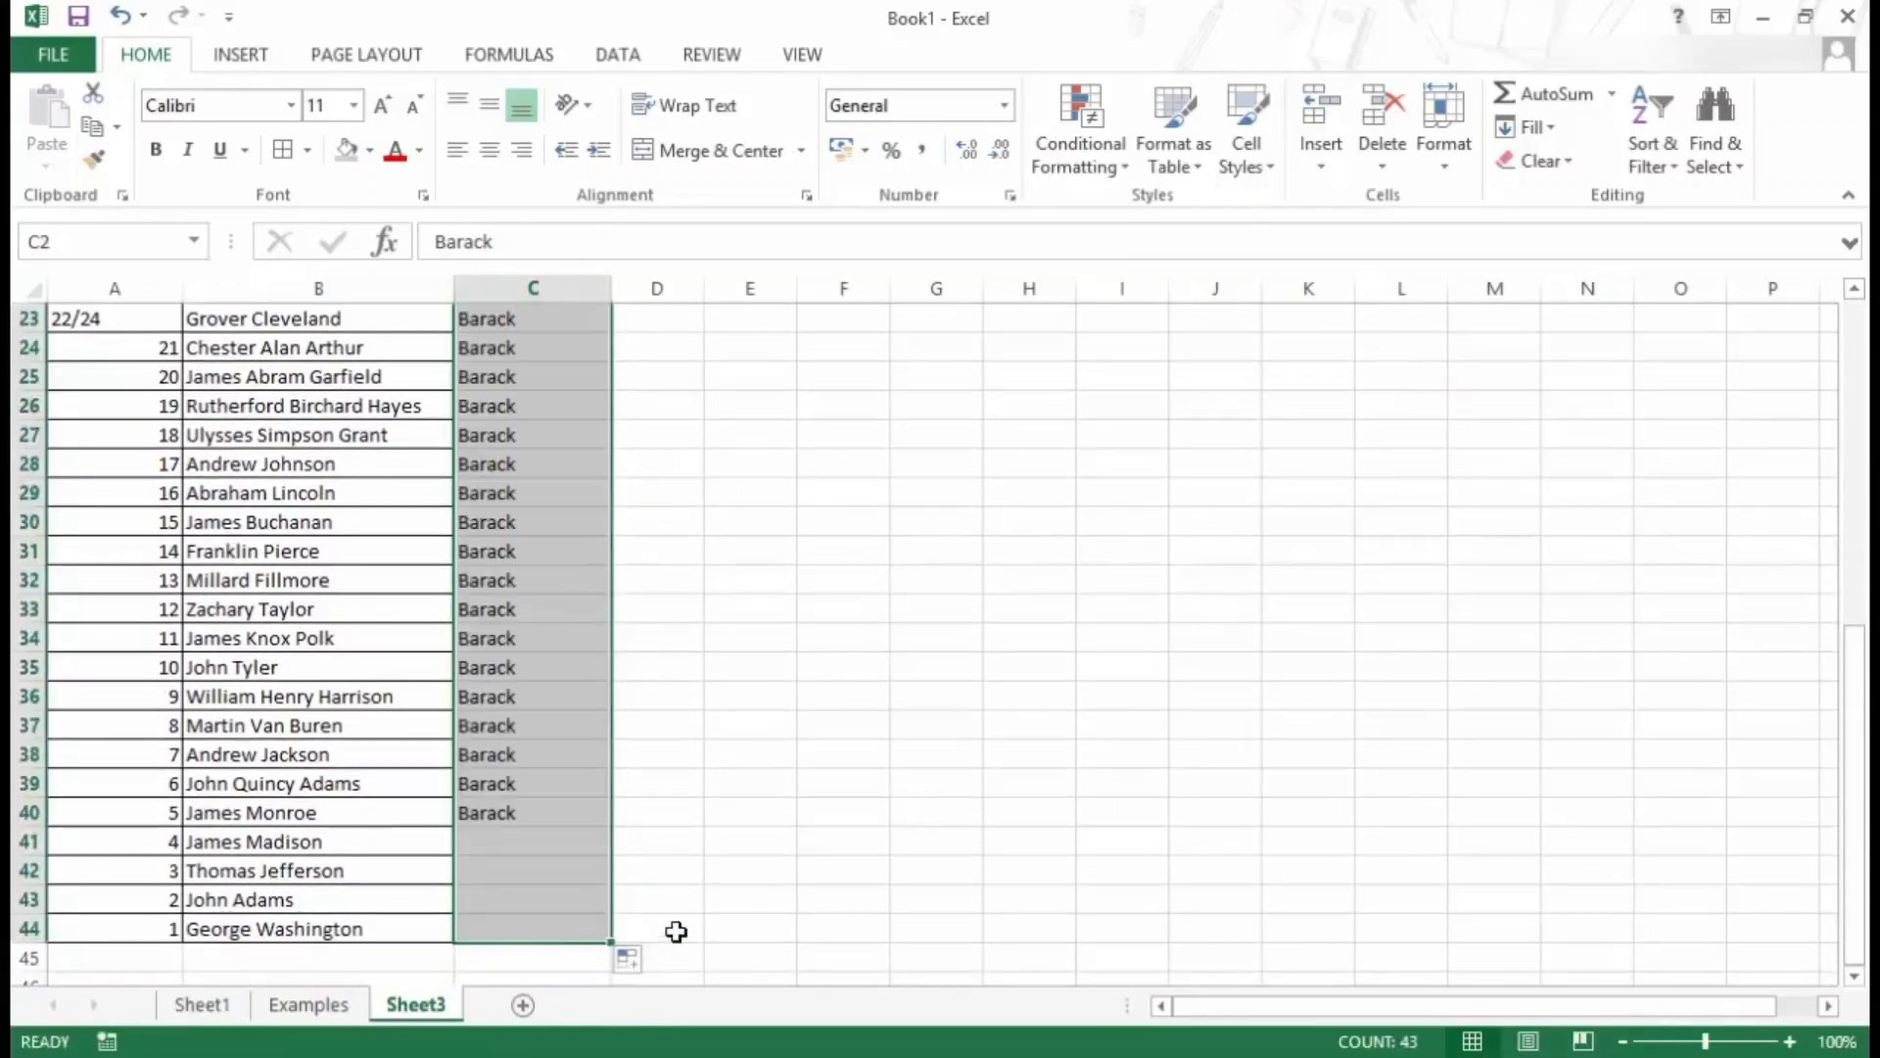
{"action": "left_click", "coordinate": [643, 968]}
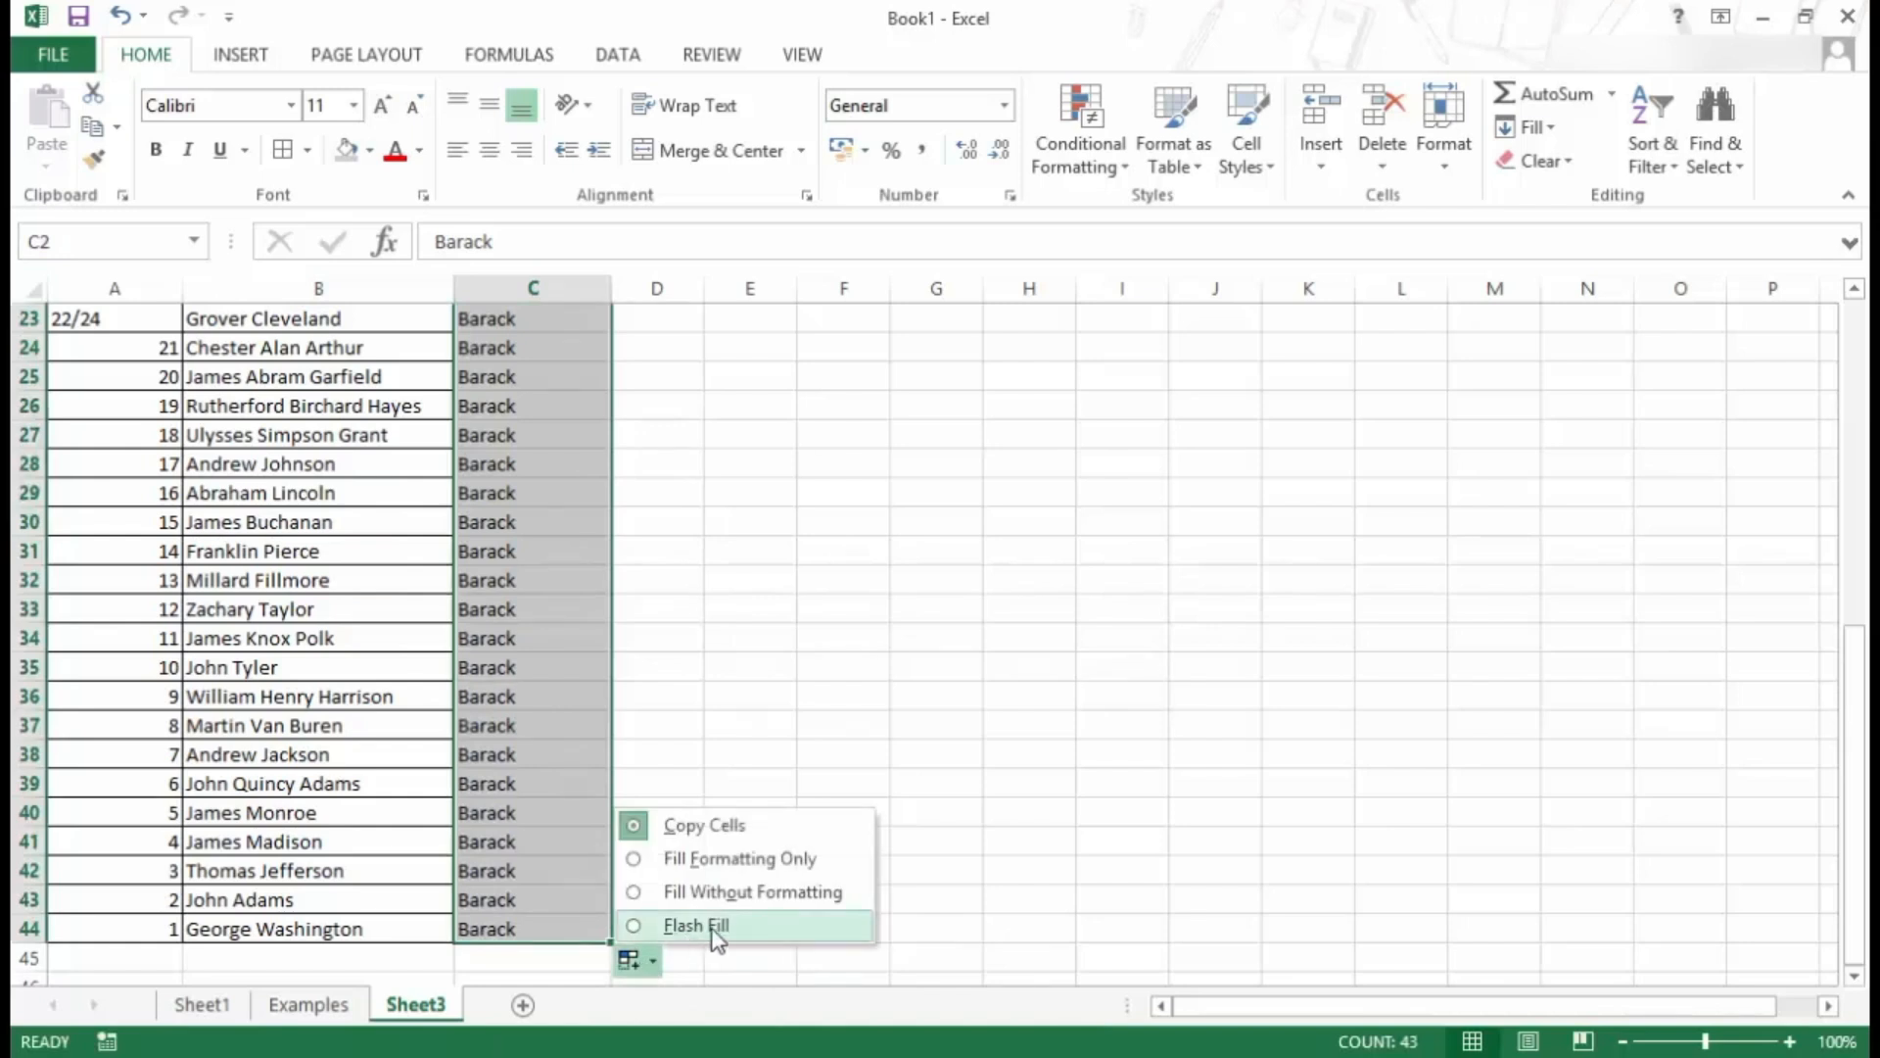
{"action": "left_click", "coordinate": [716, 930]}
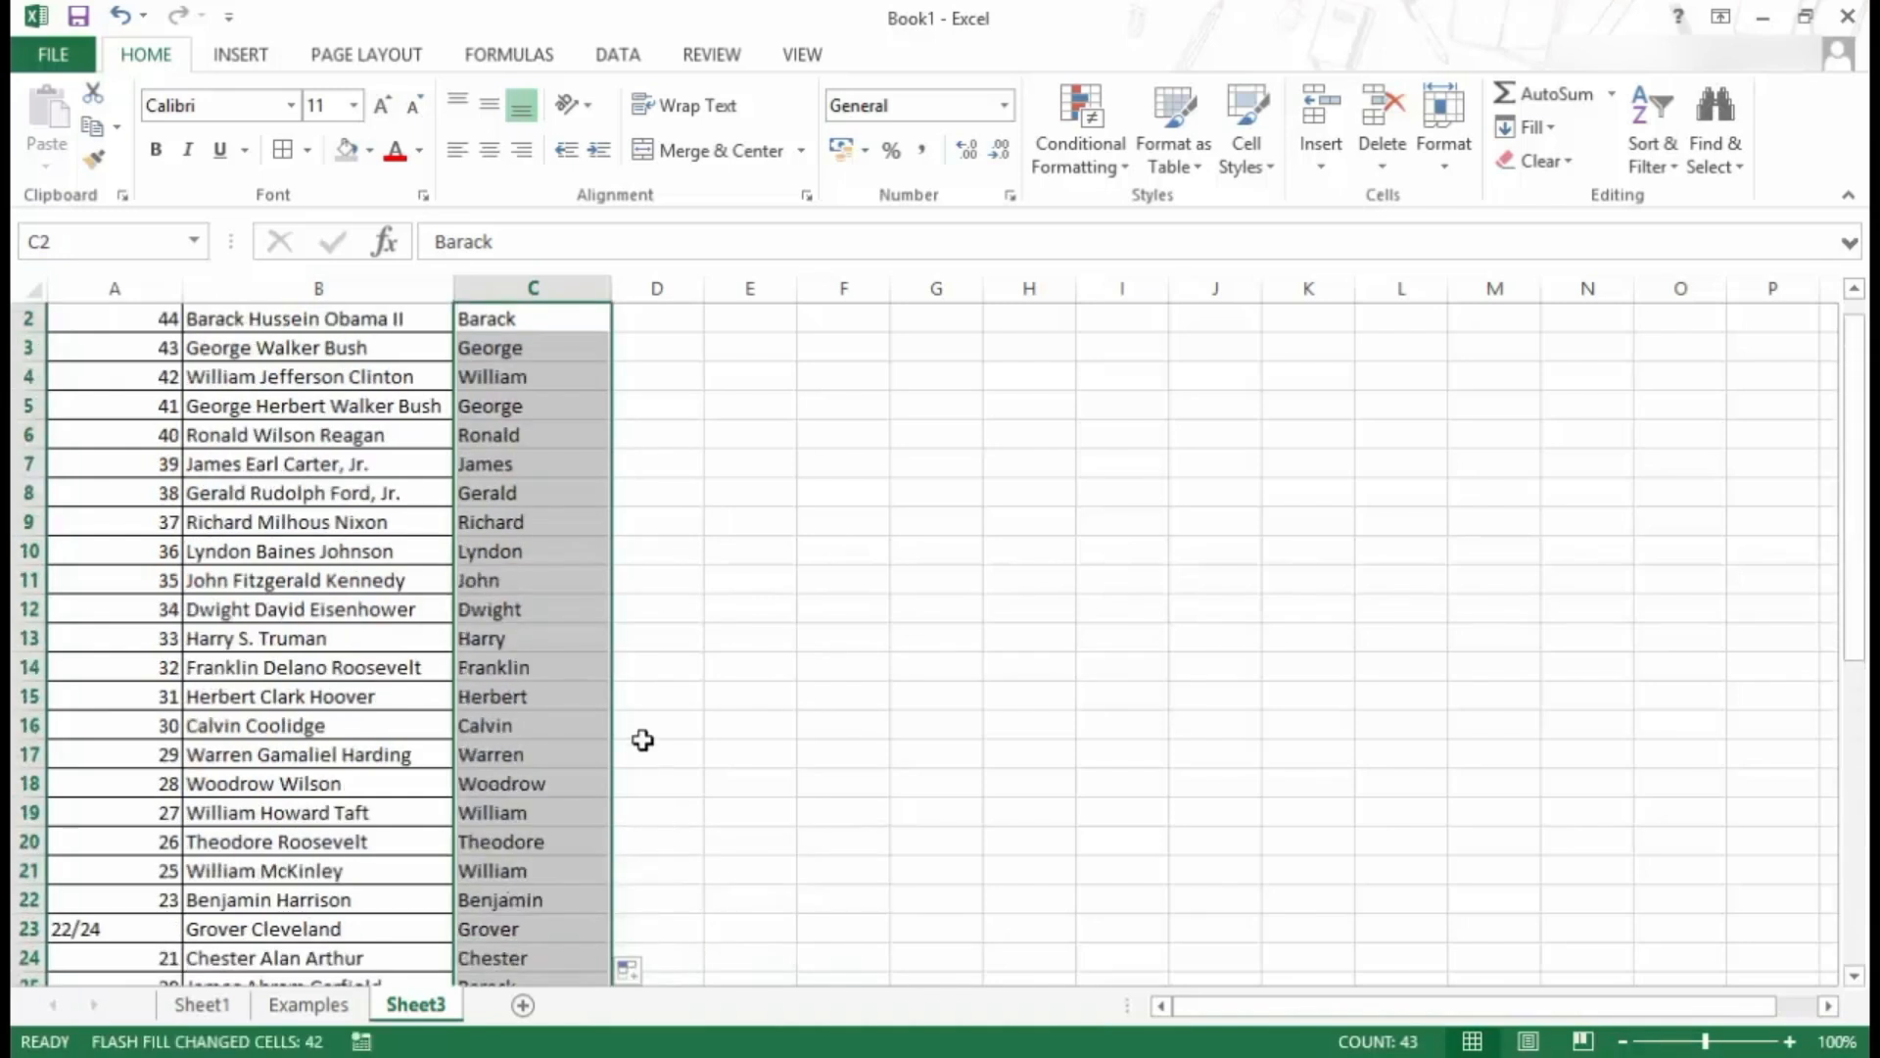
- Replace the first name in C2 with the last name "Obama" as the new Flash Fill example
{"action": "left_click", "coordinate": [506, 354]}
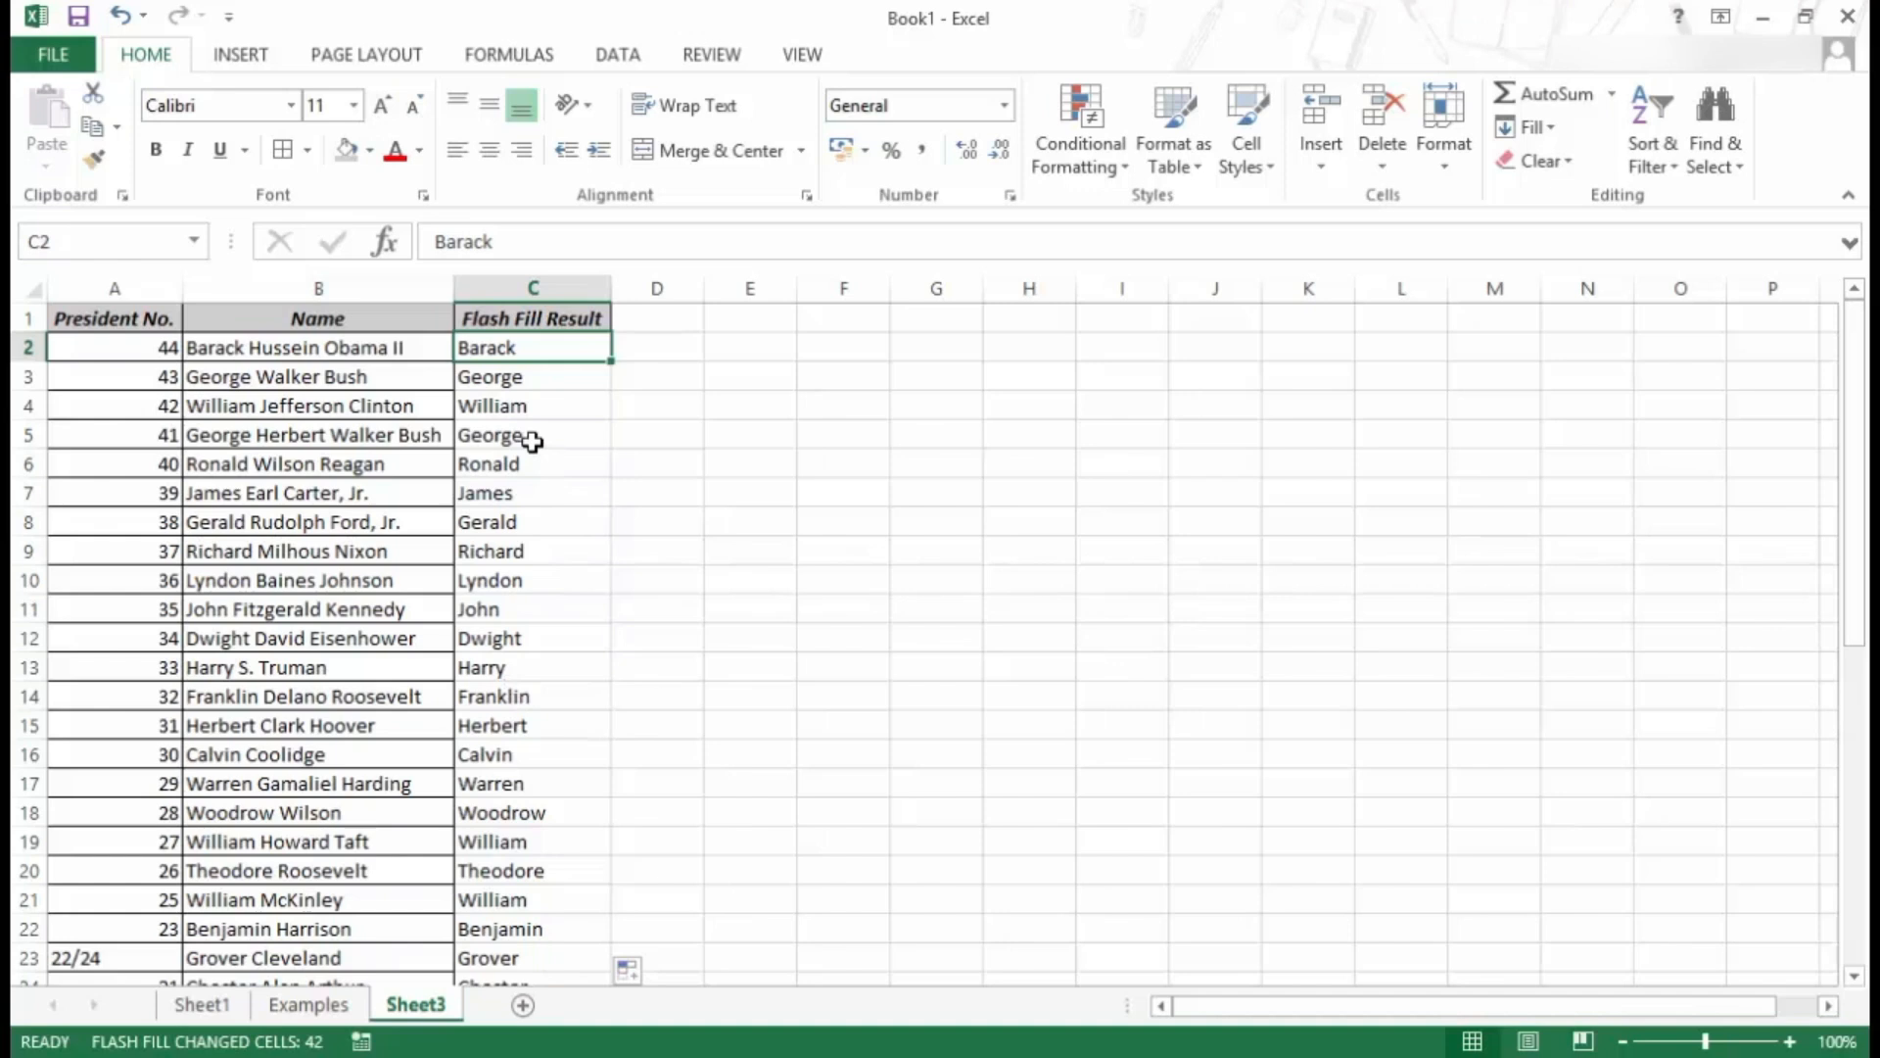
{"action": "type", "text": "Obama"}
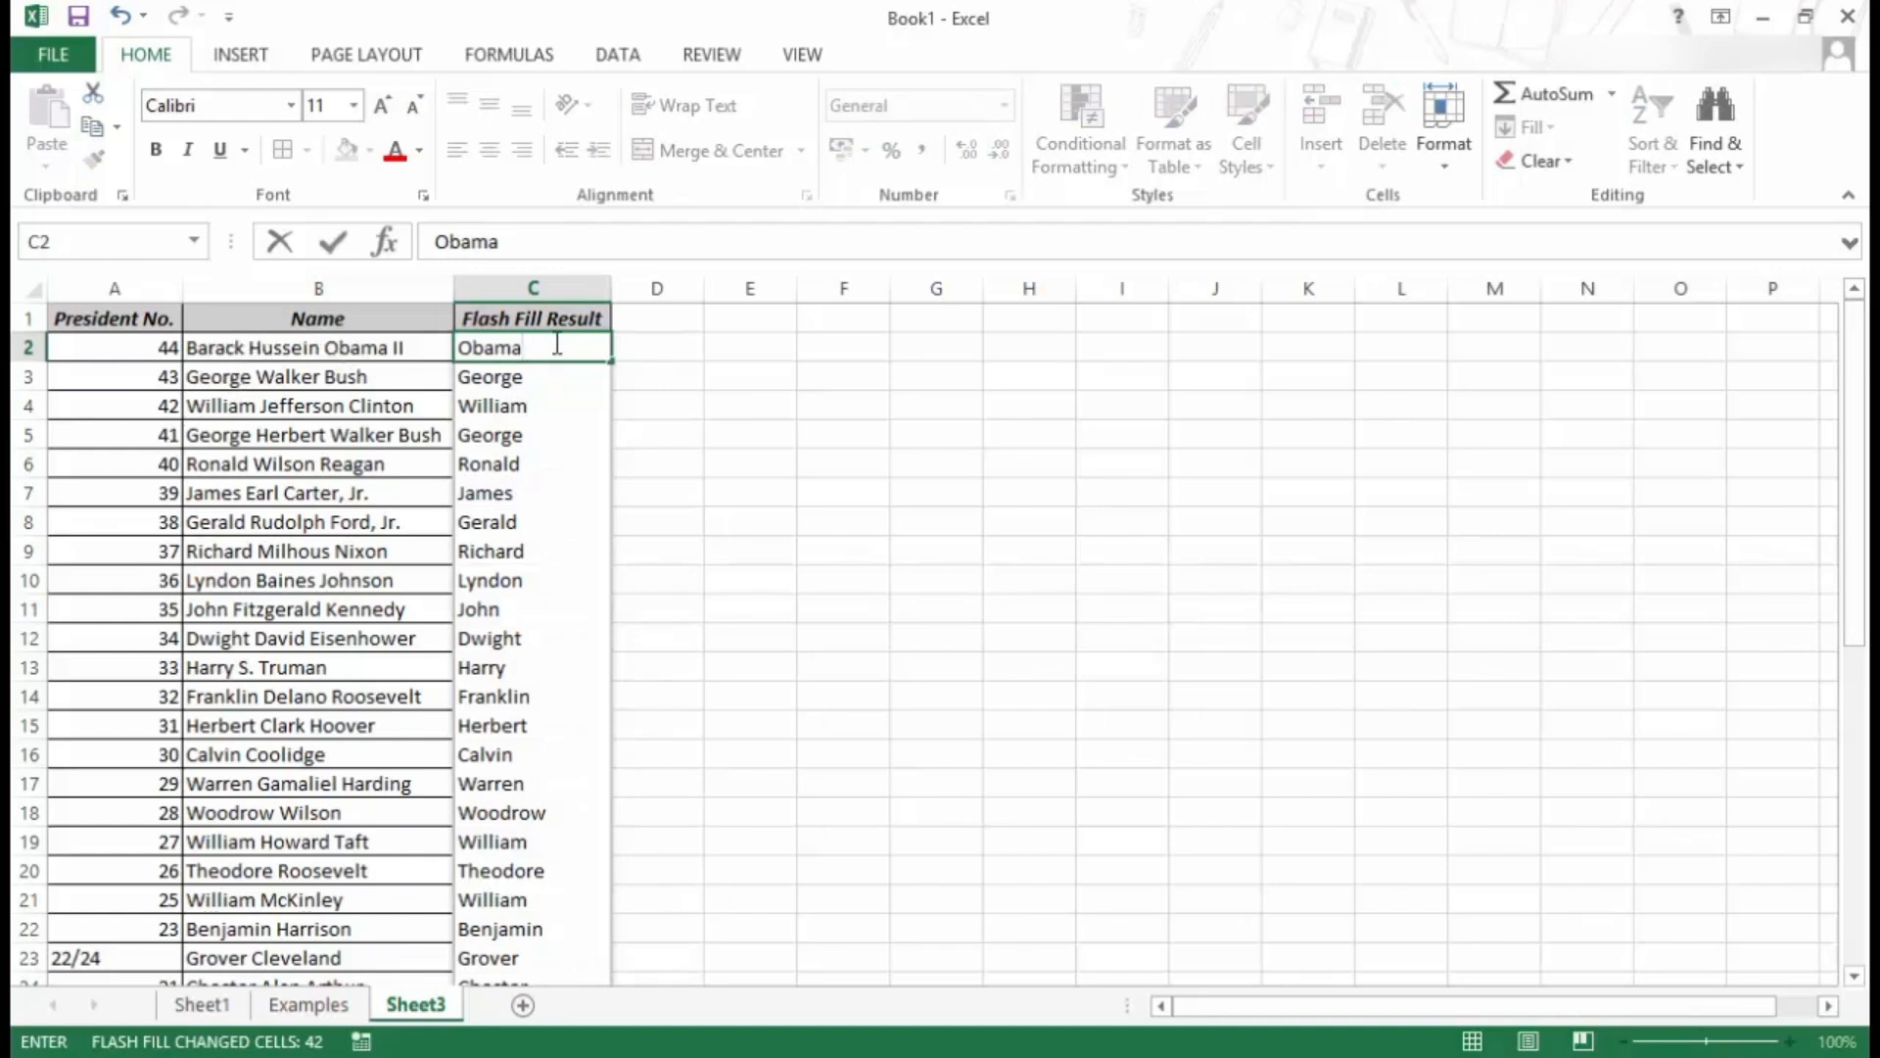
{"action": "key", "text": "Return"}
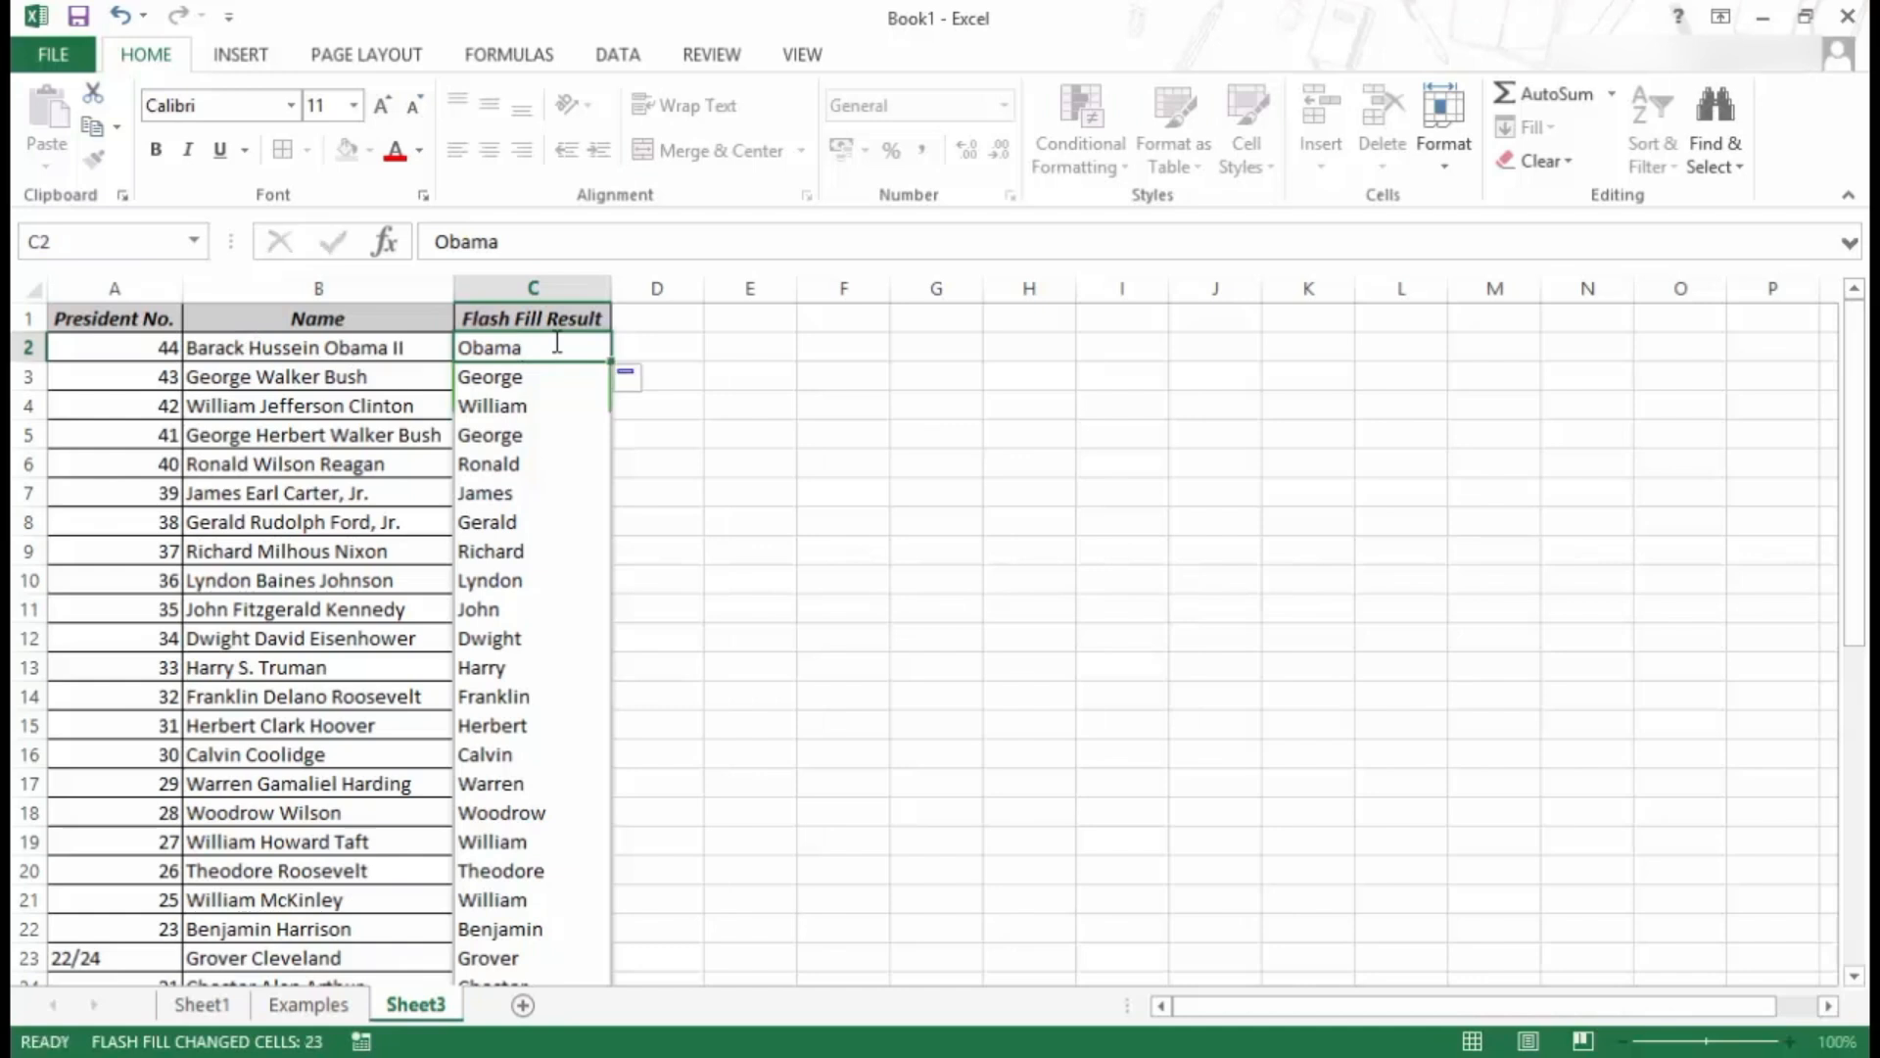